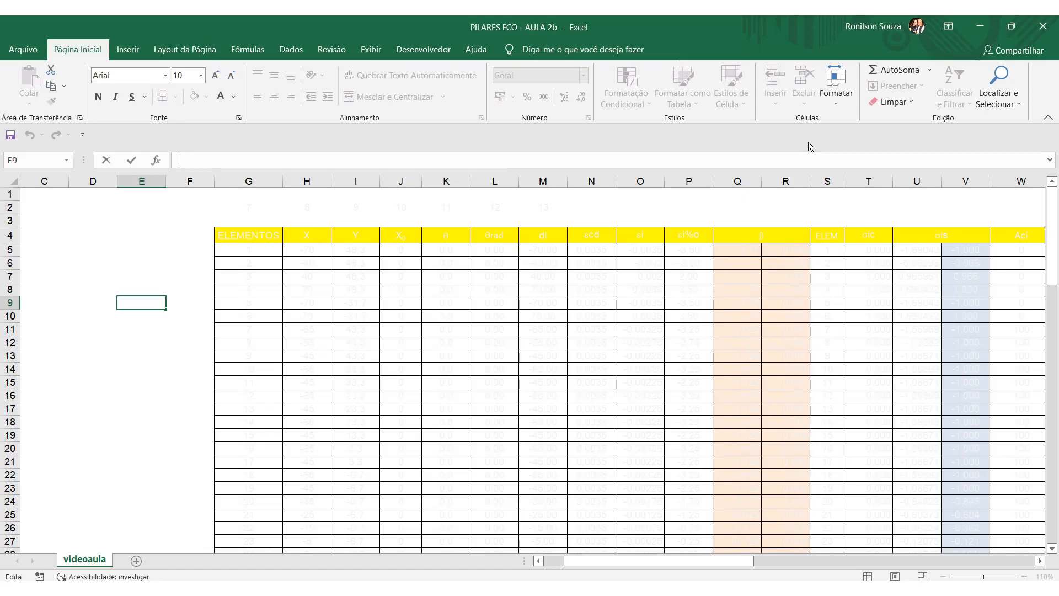
Change the font colour of the ELEMENTOS column to black, from its header in row 4 down to row 83.
{"action": "left_click_drag", "start_coordinate": [700, 561], "coordinate": [651, 564]}
{"action": "left_click_drag", "start_coordinate": [352, 237], "coordinate": [354, 514]}
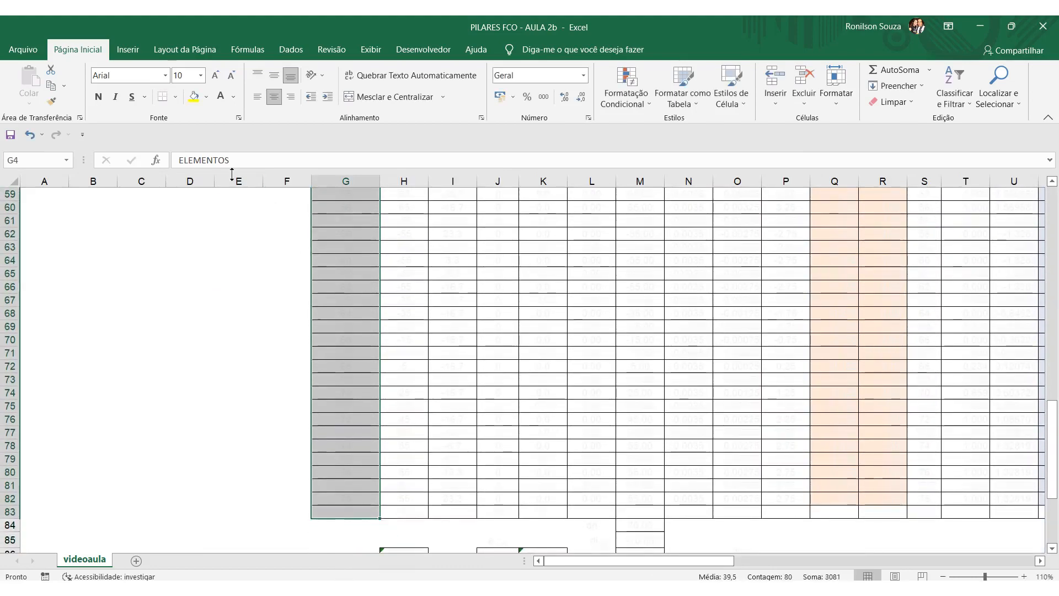
{"action": "left_click", "coordinate": [234, 97]}
{"action": "left_click", "coordinate": [231, 145]}
{"action": "scroll", "coordinate": [286, 380], "scroll_direction": "up", "scroll_amount": 19}
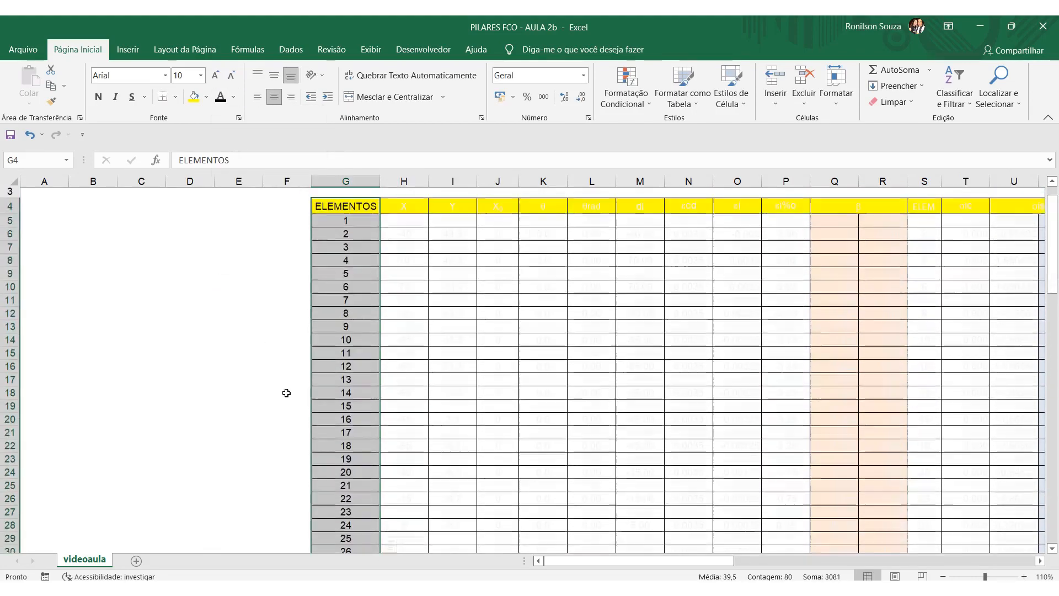
{"action": "left_click", "coordinate": [238, 407]}
Change the font colour of the X and Y columns to black, from their headers in row 4 down to row 83.
{"action": "scroll", "coordinate": [345, 378], "scroll_direction": "down", "scroll_amount": 12}
{"action": "scroll", "coordinate": [346, 379], "scroll_direction": "down", "scroll_amount": 11}
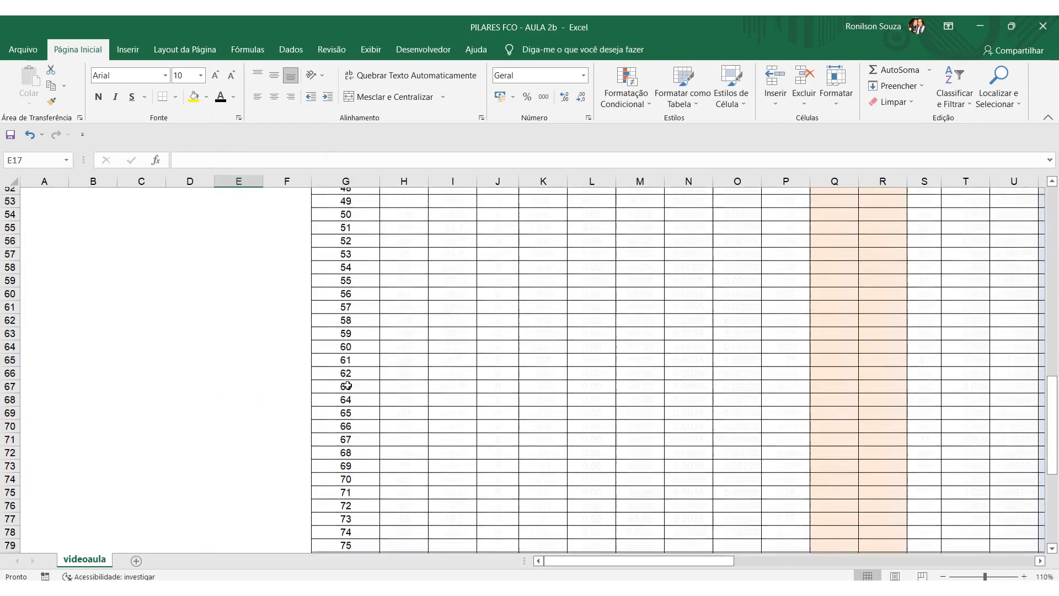
{"action": "left_click", "coordinate": [346, 352]}
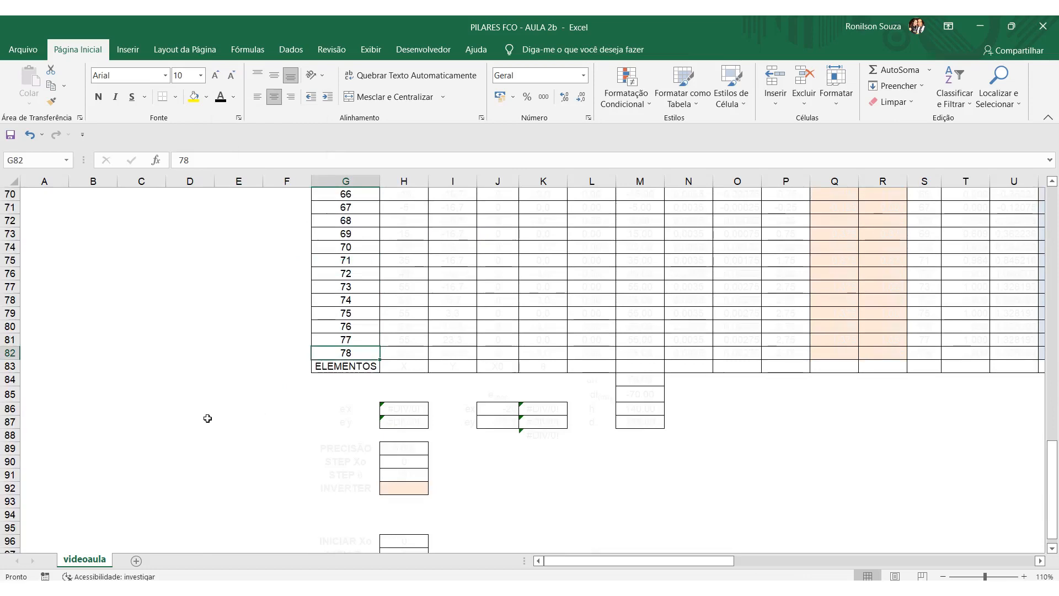
{"action": "scroll", "coordinate": [207, 418], "scroll_direction": "up", "scroll_amount": 20}
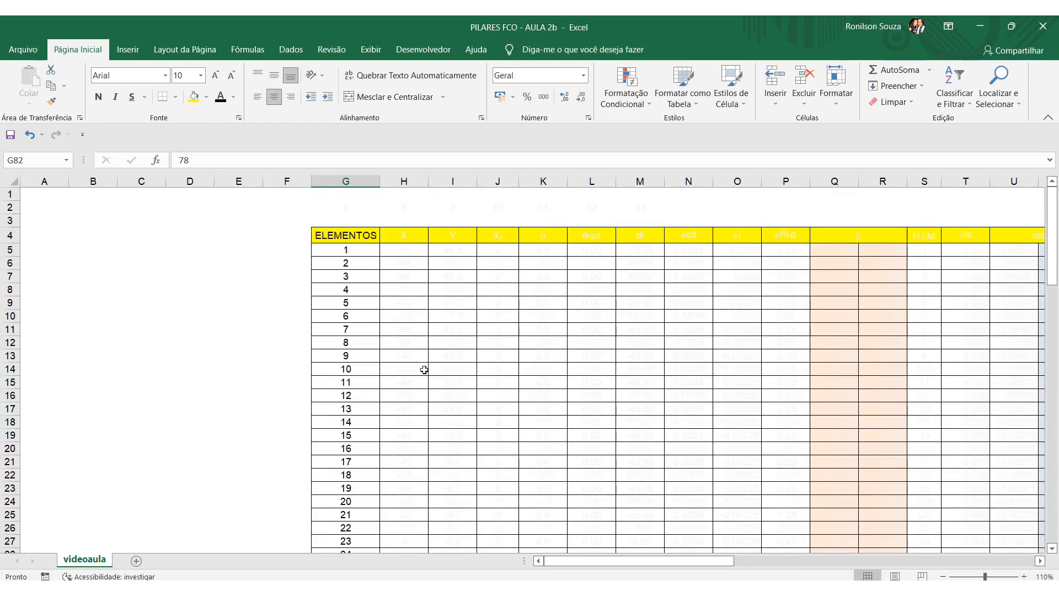
{"action": "left_click_drag", "start_coordinate": [405, 243], "coordinate": [430, 449]}
{"action": "scroll", "coordinate": [501, 354], "scroll_direction": "up", "scroll_amount": 20}
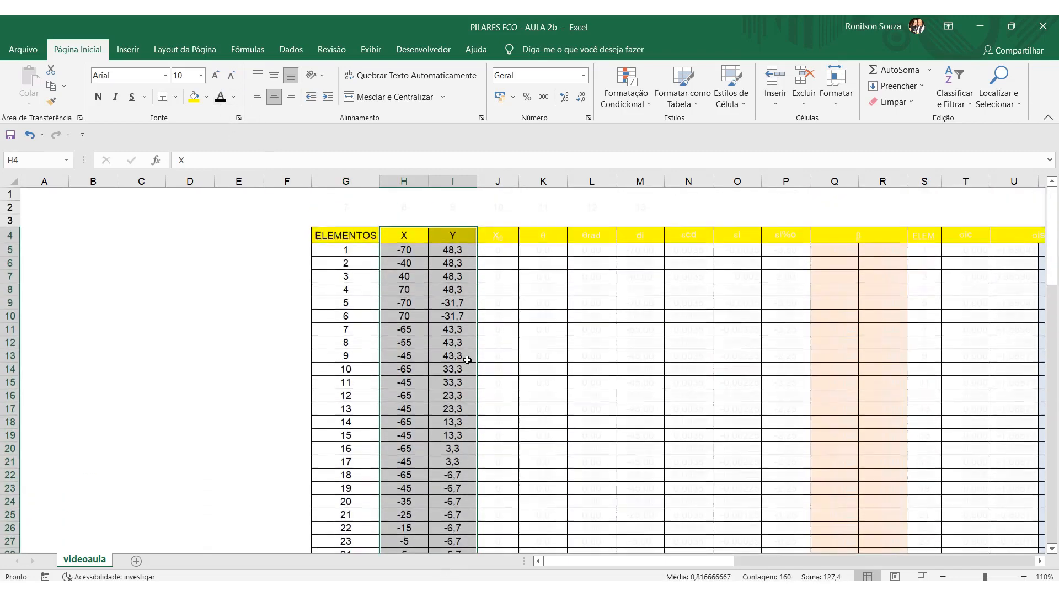
{"action": "left_click", "coordinate": [502, 291]}
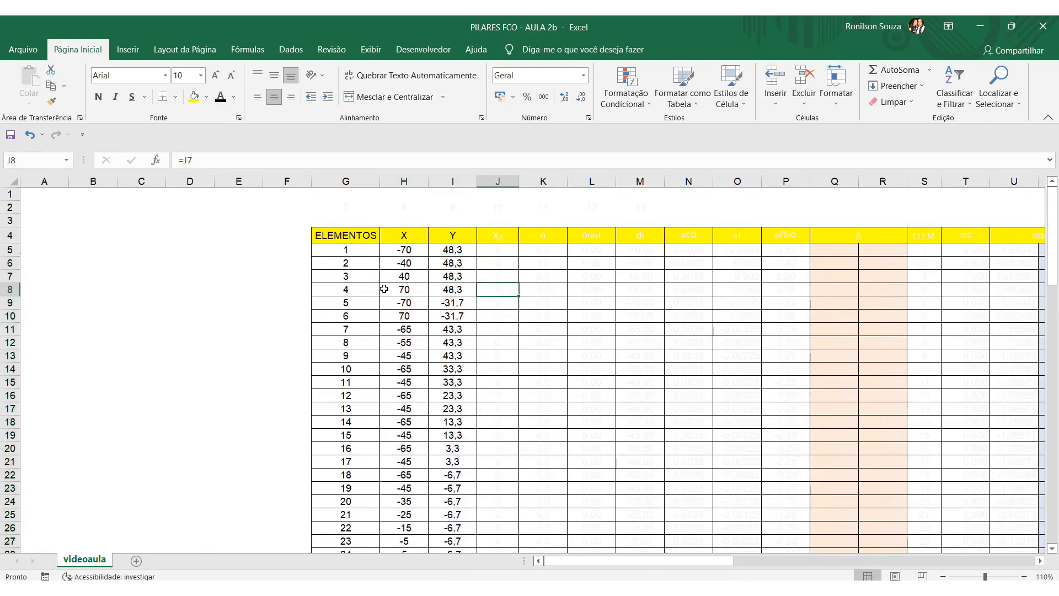
Examine the X and Y coordinates of the elements, starting with element 1 and continuing down to the table's end.
{"action": "left_click", "coordinate": [414, 247]}
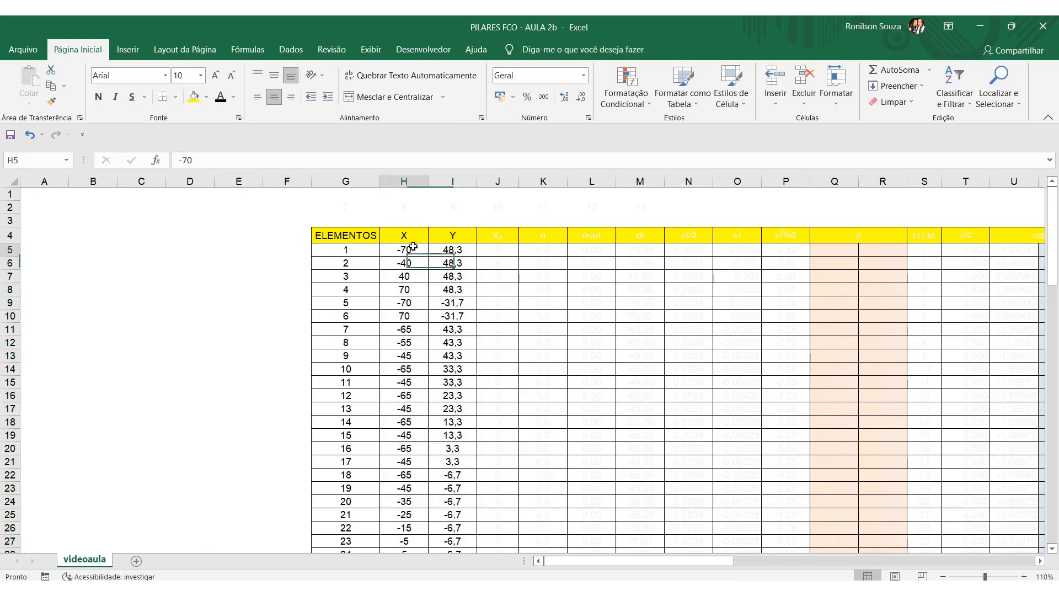
{"action": "left_click", "coordinate": [455, 249]}
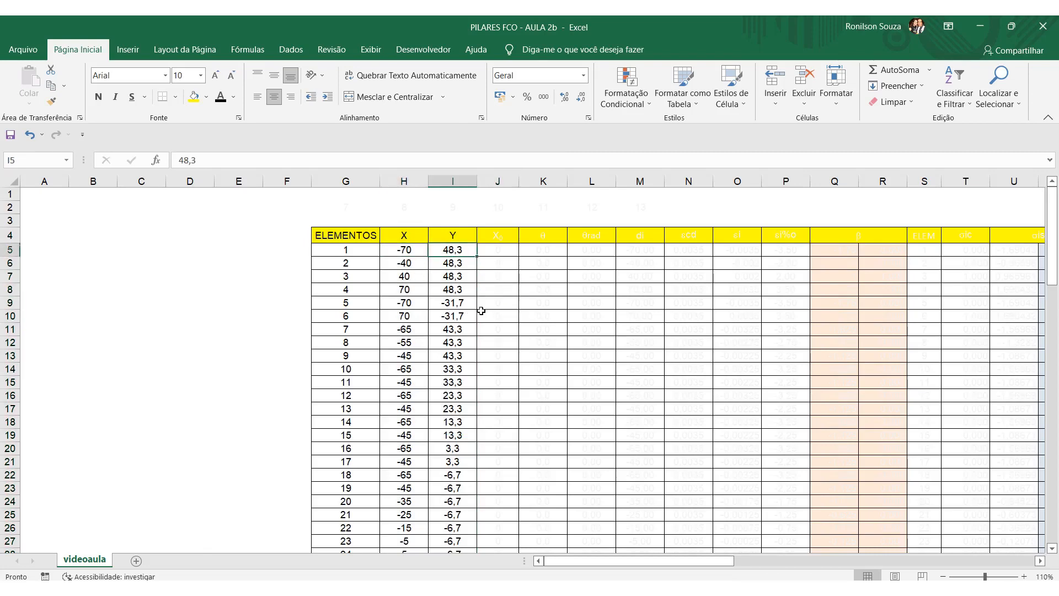
{"action": "left_click", "coordinate": [353, 250]}
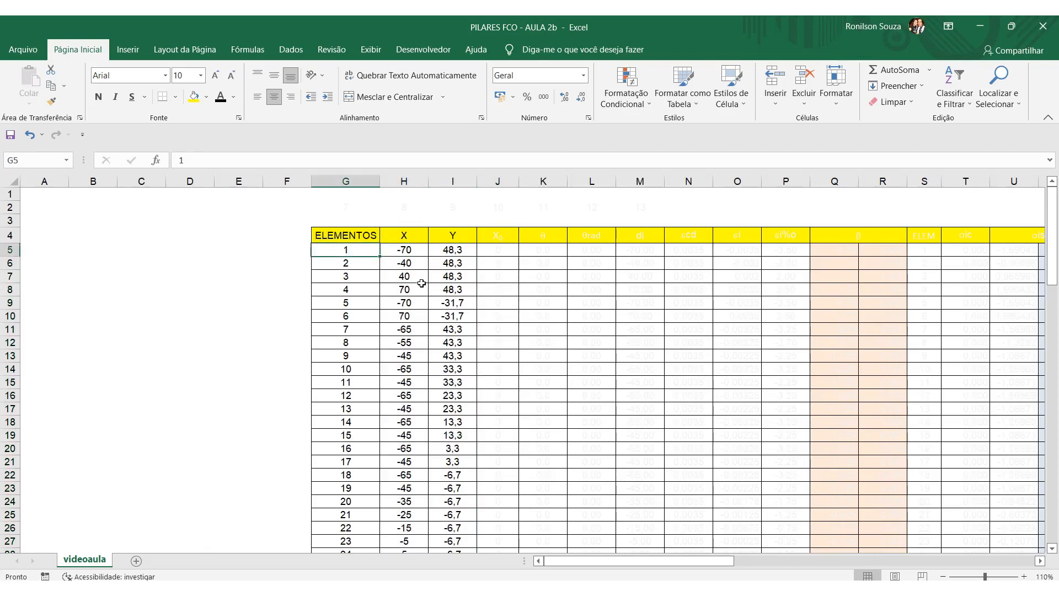
{"action": "left_click", "coordinate": [417, 253]}
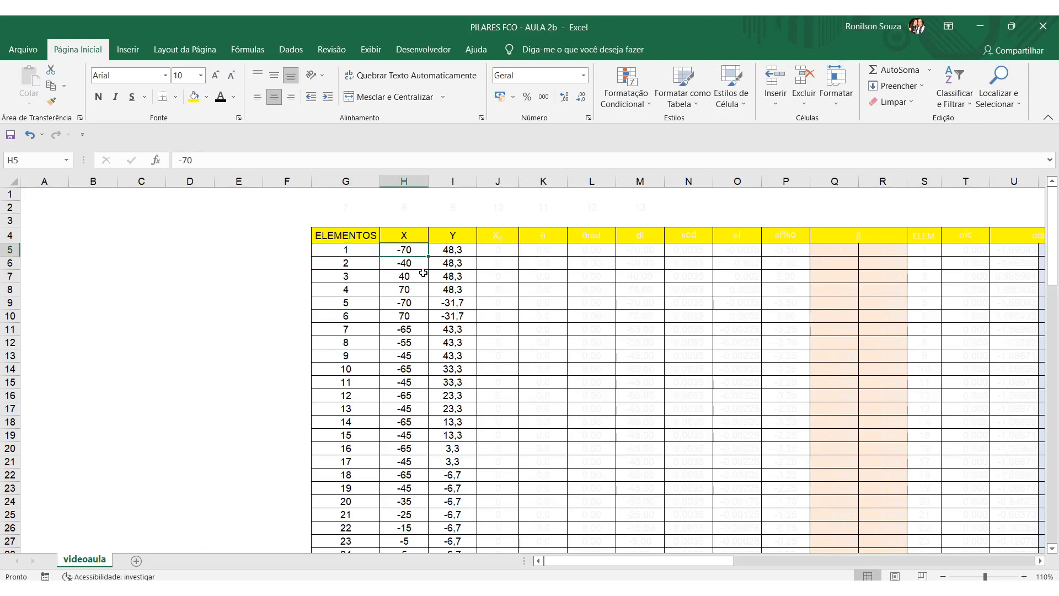
{"action": "left_click", "coordinate": [469, 249]}
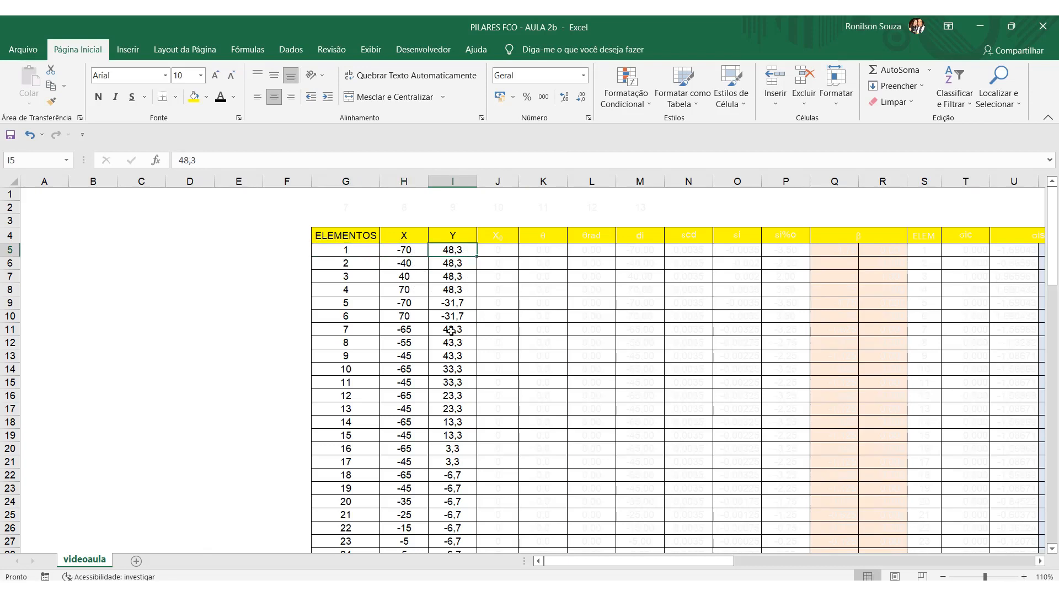
{"action": "scroll", "coordinate": [402, 379], "scroll_direction": "down", "scroll_amount": 16}
{"action": "scroll", "coordinate": [402, 379], "scroll_direction": "down", "scroll_amount": 8}
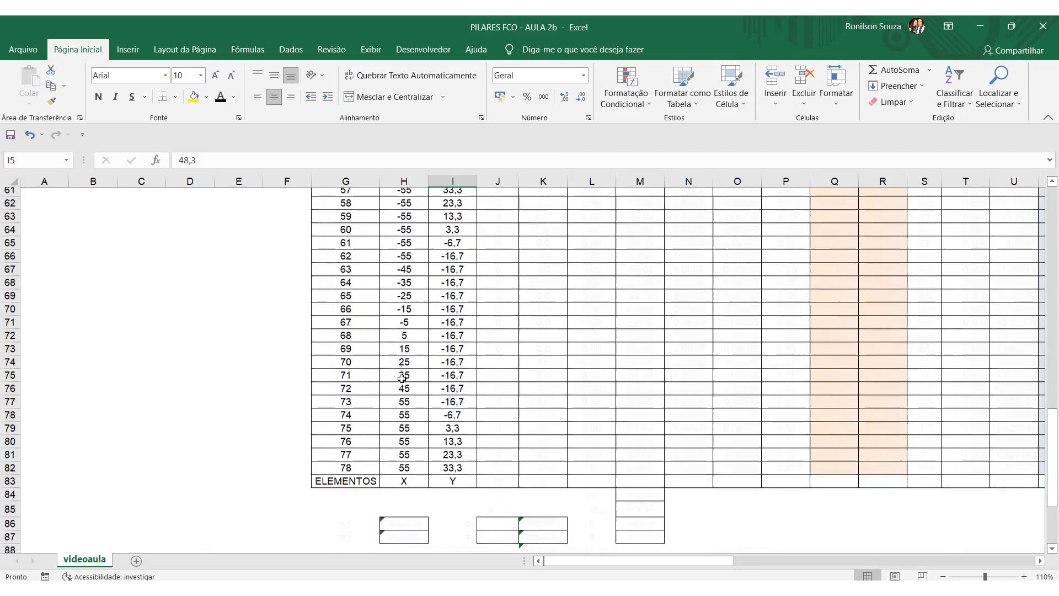
{"action": "scroll", "coordinate": [483, 450], "scroll_direction": "up", "scroll_amount": 13}
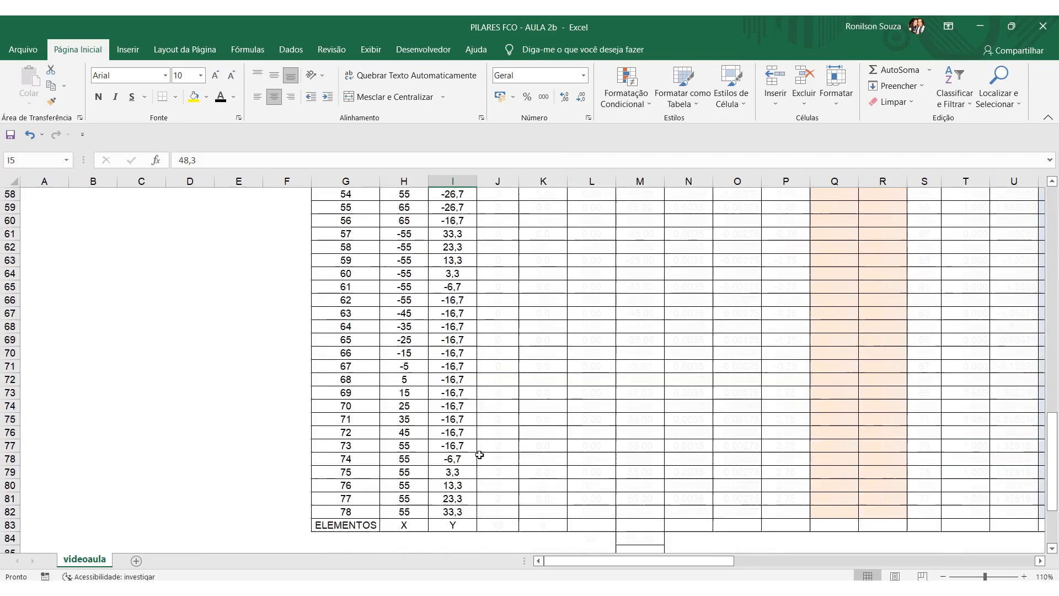
{"action": "scroll", "coordinate": [479, 453], "scroll_direction": "up", "scroll_amount": 11}
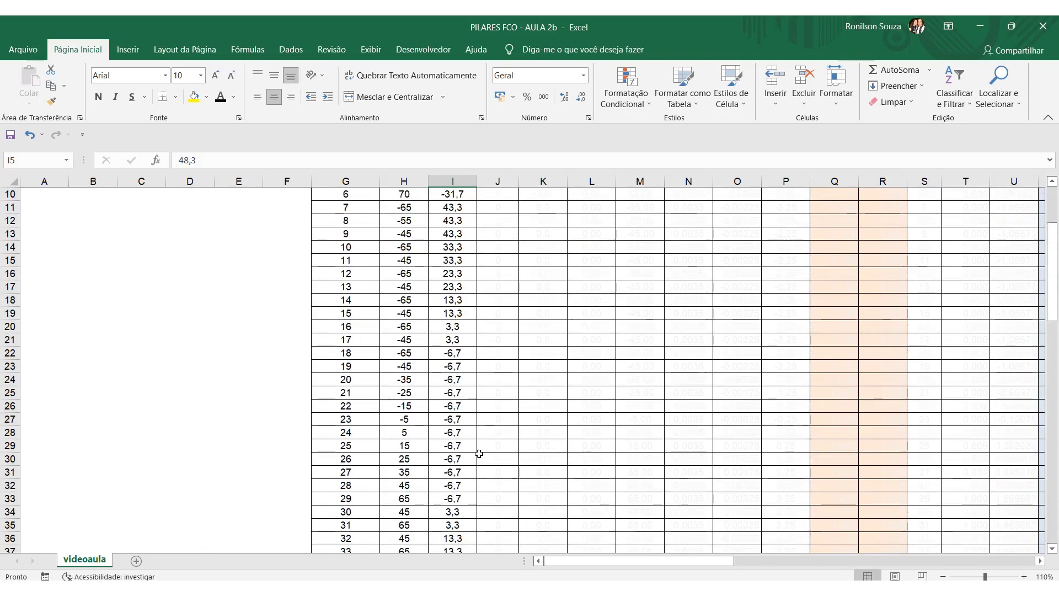
Change the font colour of the X0 and θ columns to black, from their headers down to row 83.
{"action": "left_click_drag", "start_coordinate": [498, 236], "coordinate": [531, 450]}
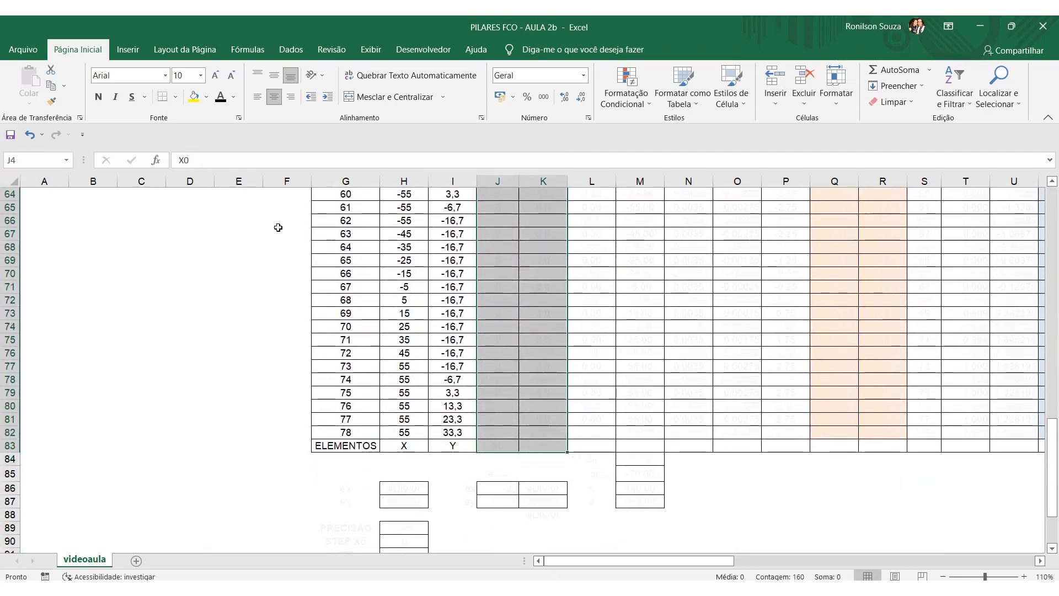
{"action": "left_click", "coordinate": [221, 100]}
{"action": "scroll", "coordinate": [501, 279], "scroll_direction": "up", "scroll_amount": 20}
{"action": "left_click", "coordinate": [502, 247]}
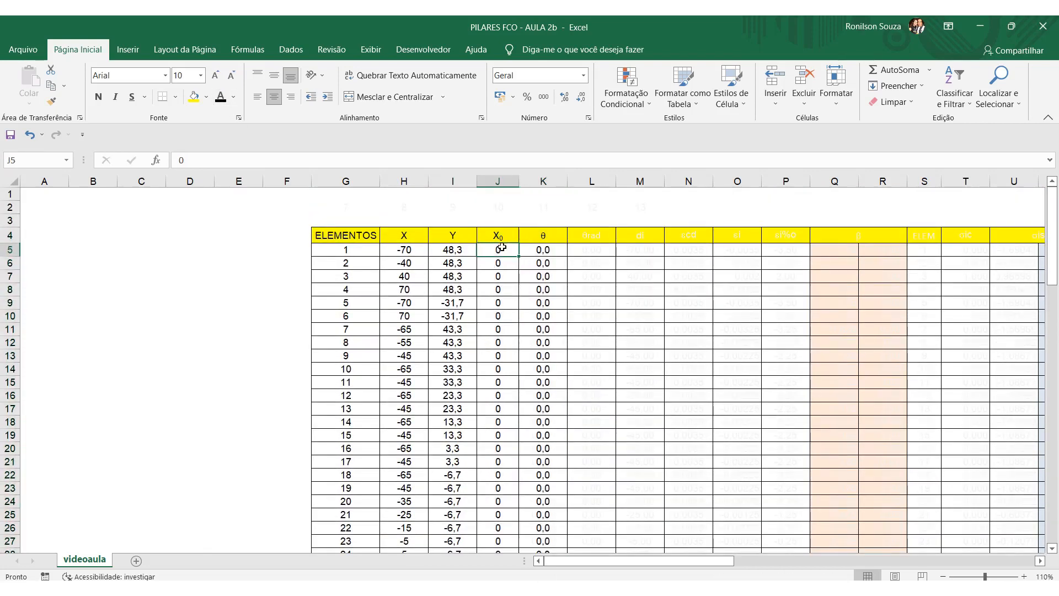
Fill the X0 and θ cells of element 1 (J5:K5) with the lightest blue theme shade.
{"action": "left_click", "coordinate": [545, 251]}
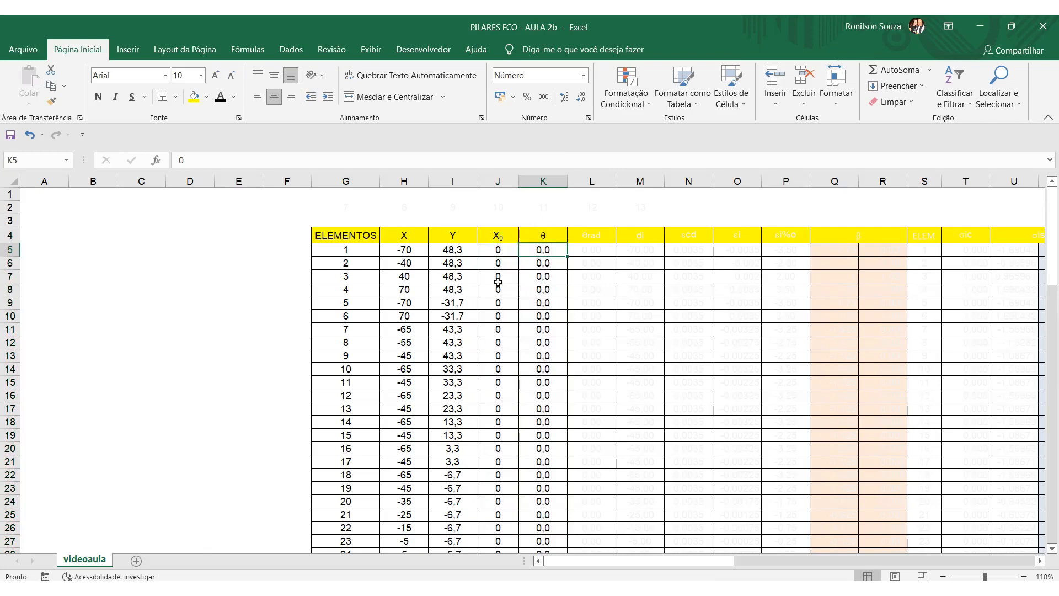
{"action": "left_click", "coordinate": [503, 253]}
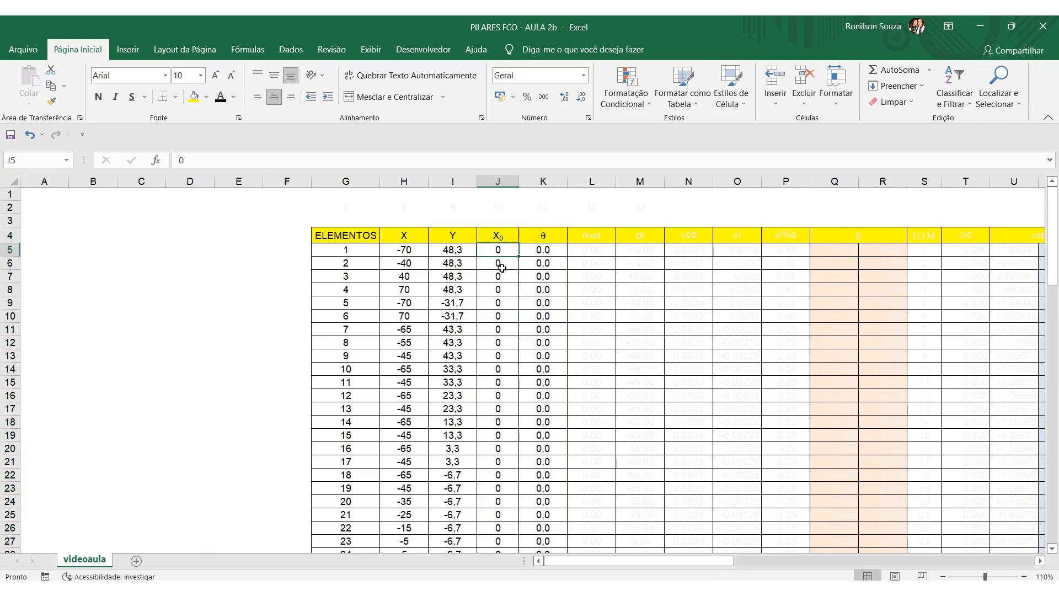
{"action": "left_click", "coordinate": [543, 249]}
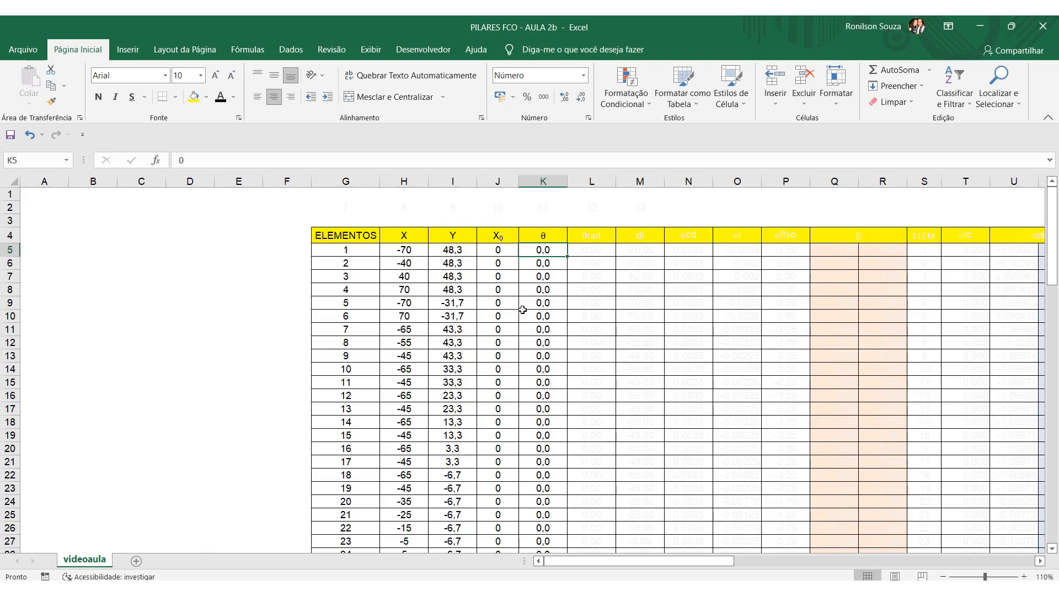
{"action": "left_click_drag", "start_coordinate": [501, 250], "coordinate": [530, 253]}
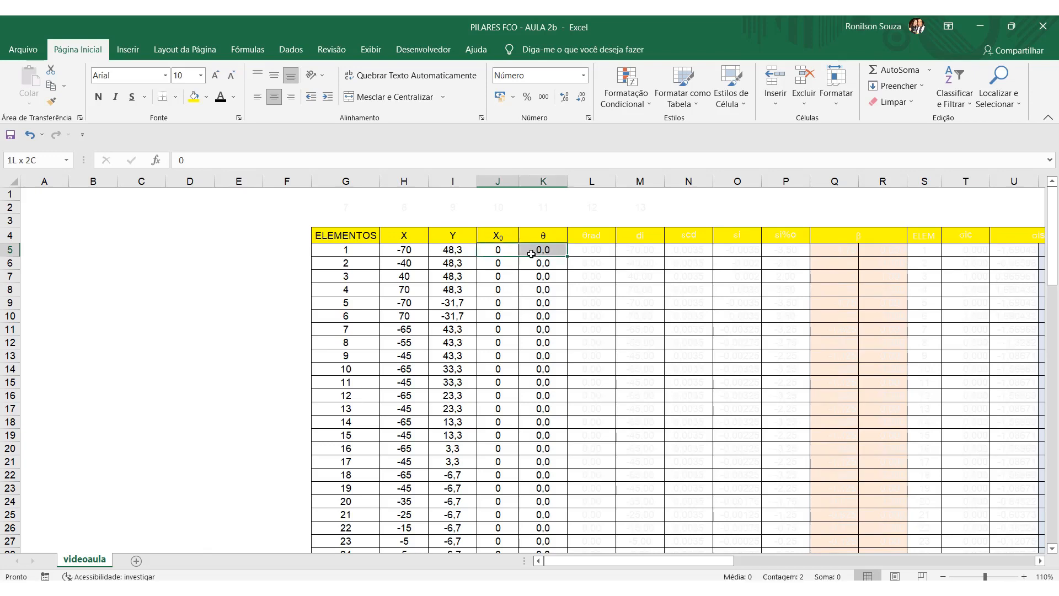
{"action": "left_click", "coordinate": [209, 98]}
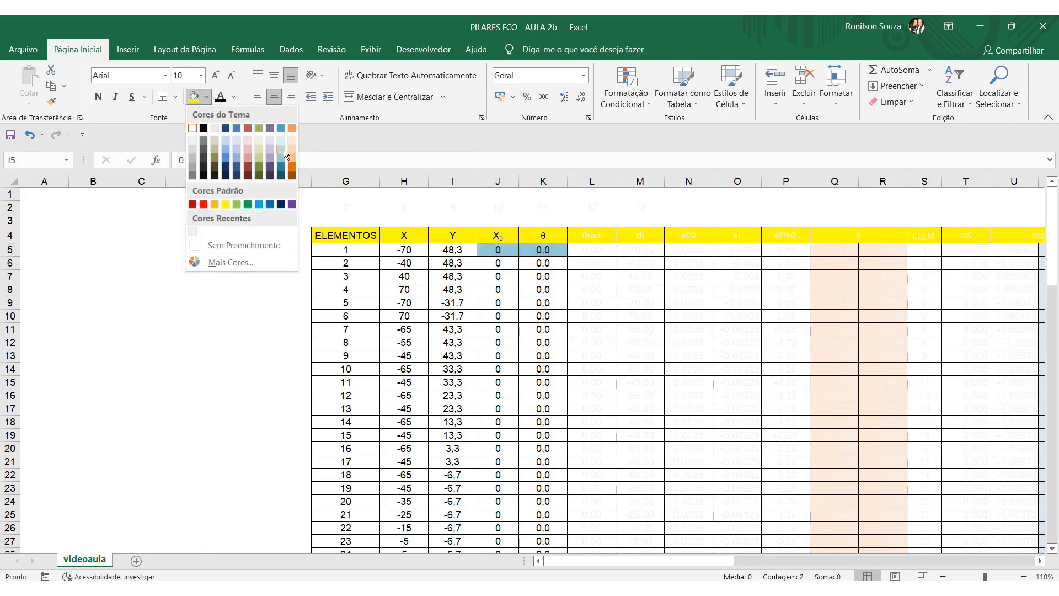
{"action": "left_click", "coordinate": [281, 140]}
{"action": "left_click", "coordinate": [499, 290]}
Examine the X0 and θ input cells of element 1 and the cells in the rows below them.
{"action": "left_click", "coordinate": [501, 251]}
{"action": "left_click", "coordinate": [543, 250]}
{"action": "left_click", "coordinate": [509, 290]}
{"action": "left_click", "coordinate": [502, 250]}
{"action": "left_click", "coordinate": [542, 250]}
{"action": "left_click", "coordinate": [502, 267]}
{"action": "left_click", "coordinate": [544, 275]}
{"action": "left_click", "coordinate": [544, 288]}
{"action": "left_click", "coordinate": [501, 316]}
{"action": "left_click", "coordinate": [531, 355]}
Set element 1's X0 in J5 to 1 and its θ in K5 to 45.
{"action": "left_click", "coordinate": [502, 251]}
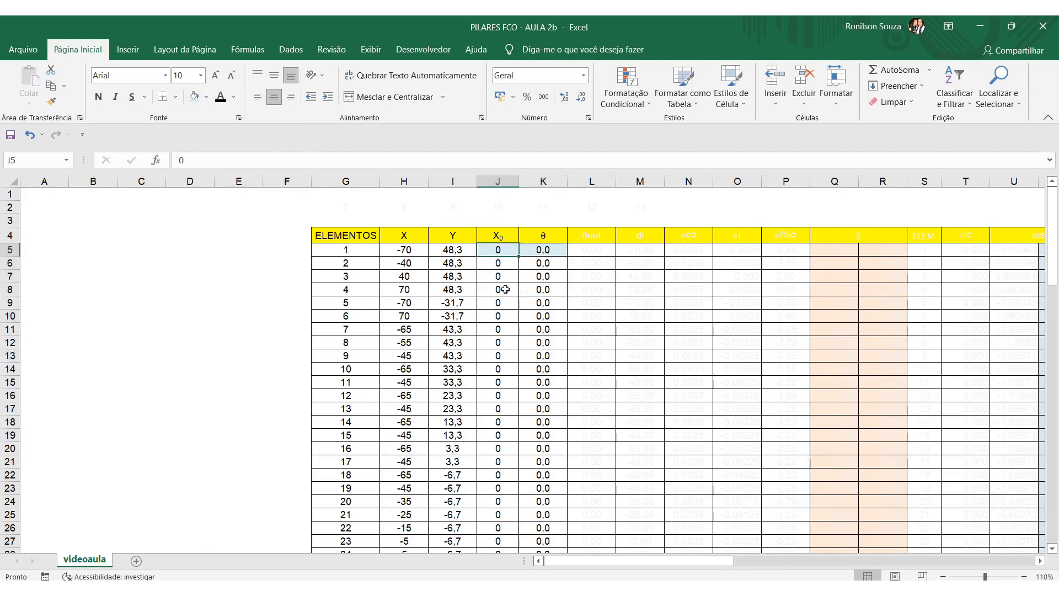
{"action": "key", "text": "BackSpace"}
{"action": "type", "text": "1"}
{"action": "key", "text": "Return"}
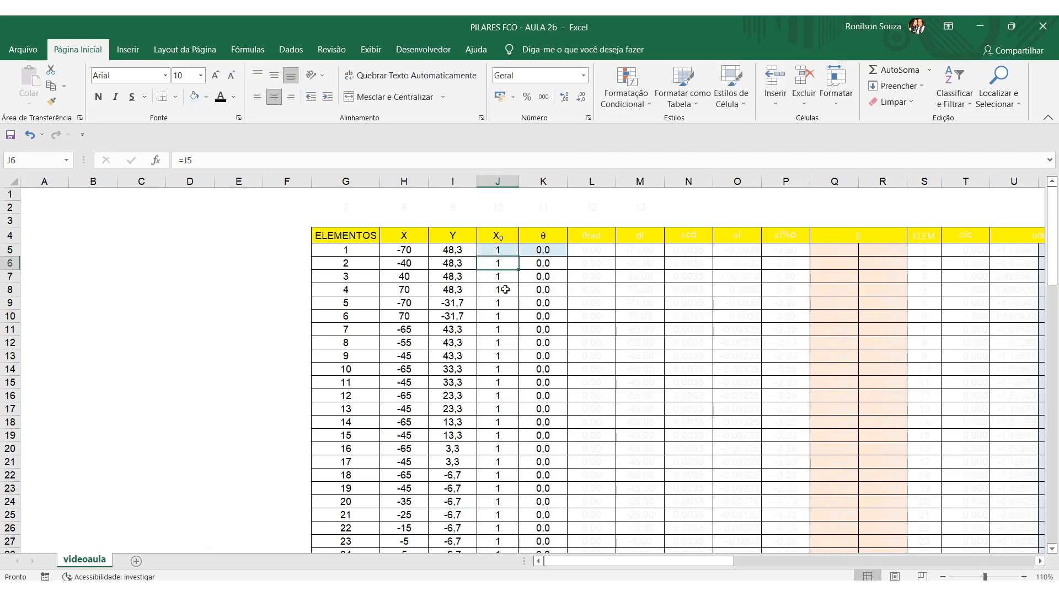
{"action": "left_click", "coordinate": [552, 253]}
{"action": "type", "text": "45"}
{"action": "key", "text": "Return"}
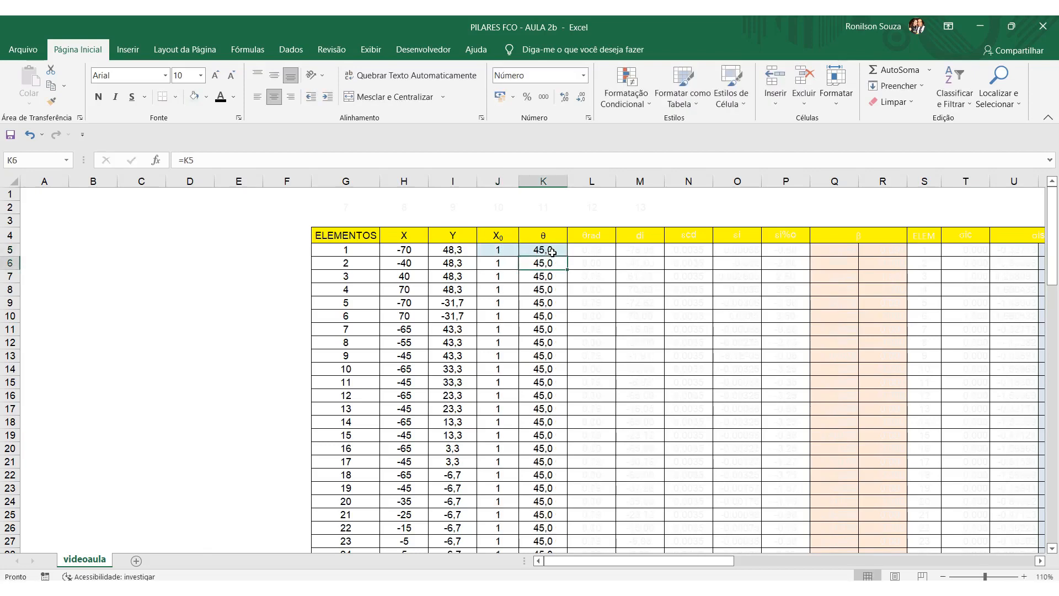
Set both X0 and θ of element 1 back to 0.
{"action": "left_click", "coordinate": [494, 250]}
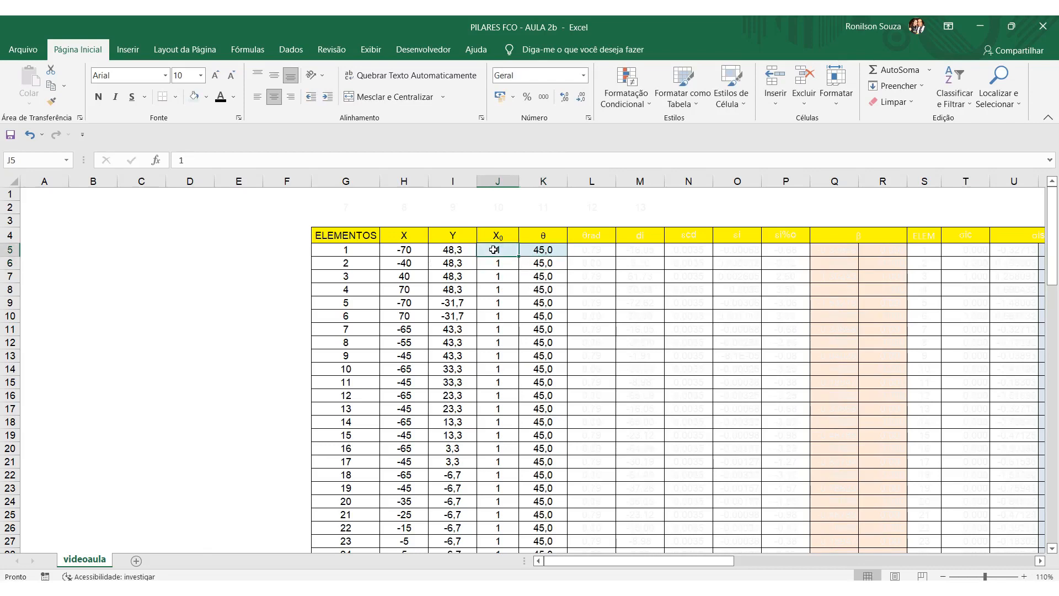
{"action": "type", "text": "0"}
{"action": "key", "text": "Tab"}
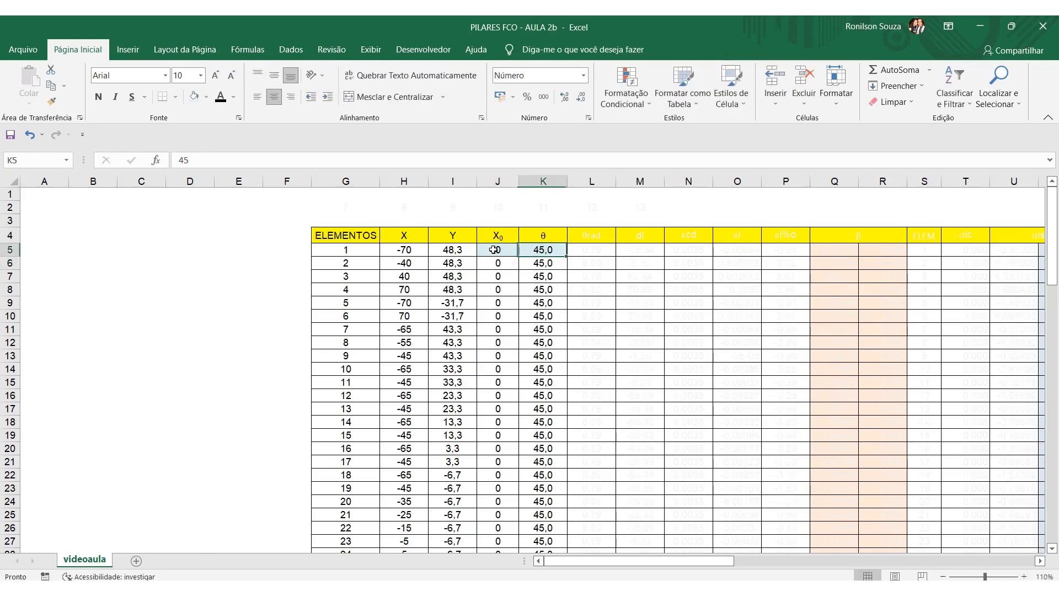
{"action": "type", "text": "0"}
{"action": "key", "text": "Return"}
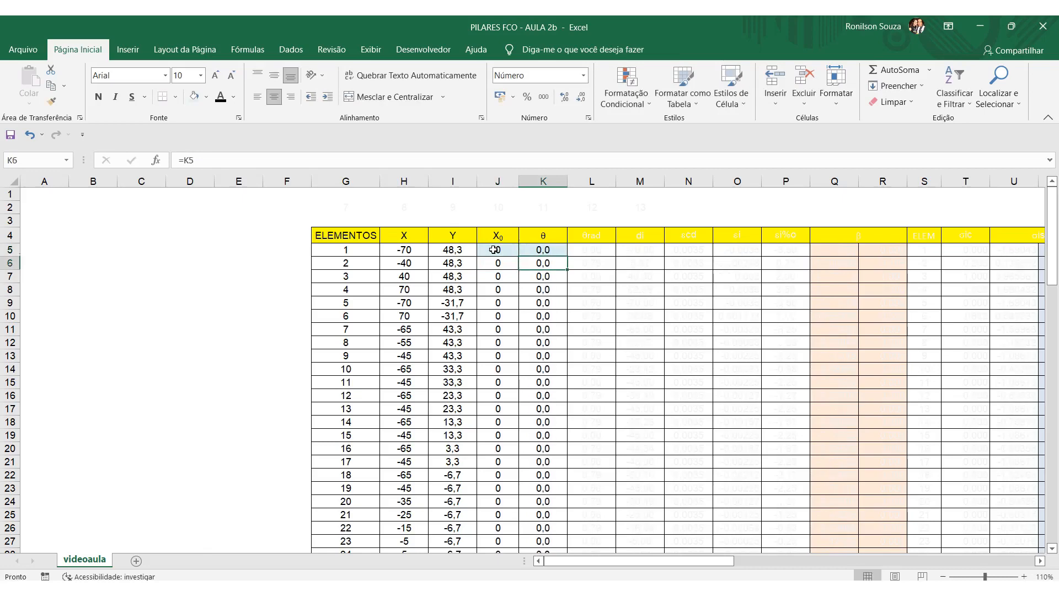
Change the font colour of the θrad column to black, from its header down through the element rows.
{"action": "left_click_drag", "start_coordinate": [602, 236], "coordinate": [598, 468]}
{"action": "scroll", "coordinate": [310, 349], "scroll_direction": "up", "scroll_amount": 20}
{"action": "left_click", "coordinate": [452, 369]}
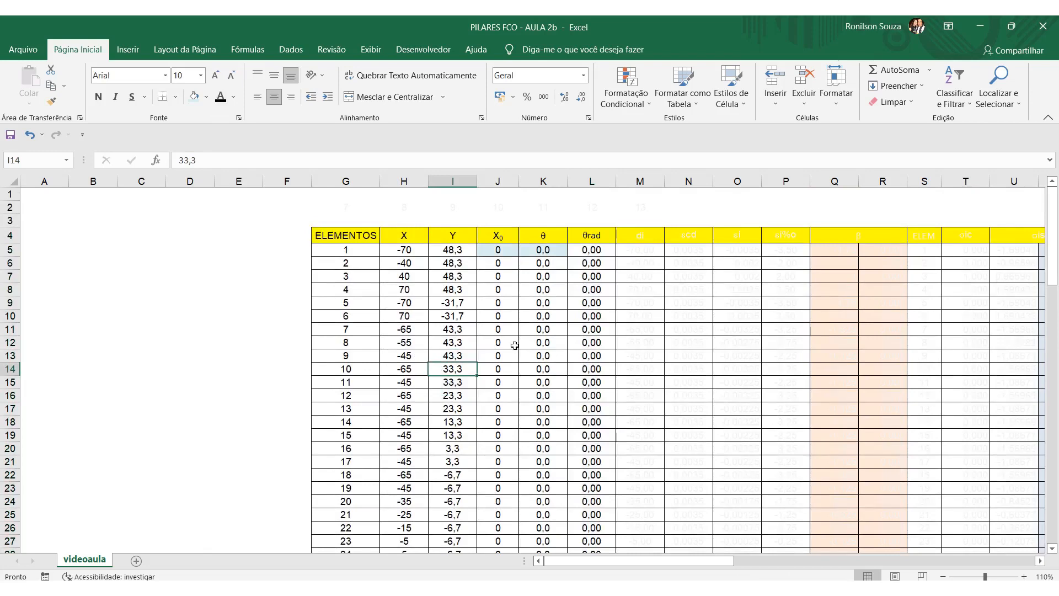
Set element 1's θ to 90 and inspect the θrad formula in L5.
{"action": "left_click", "coordinate": [556, 252]}
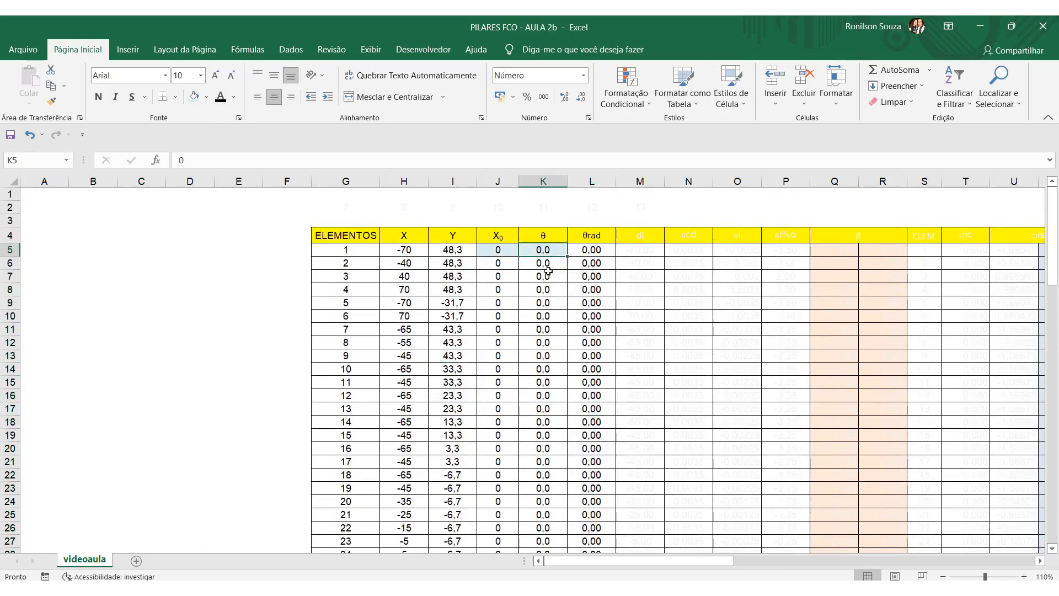
{"action": "type", "text": "9"}
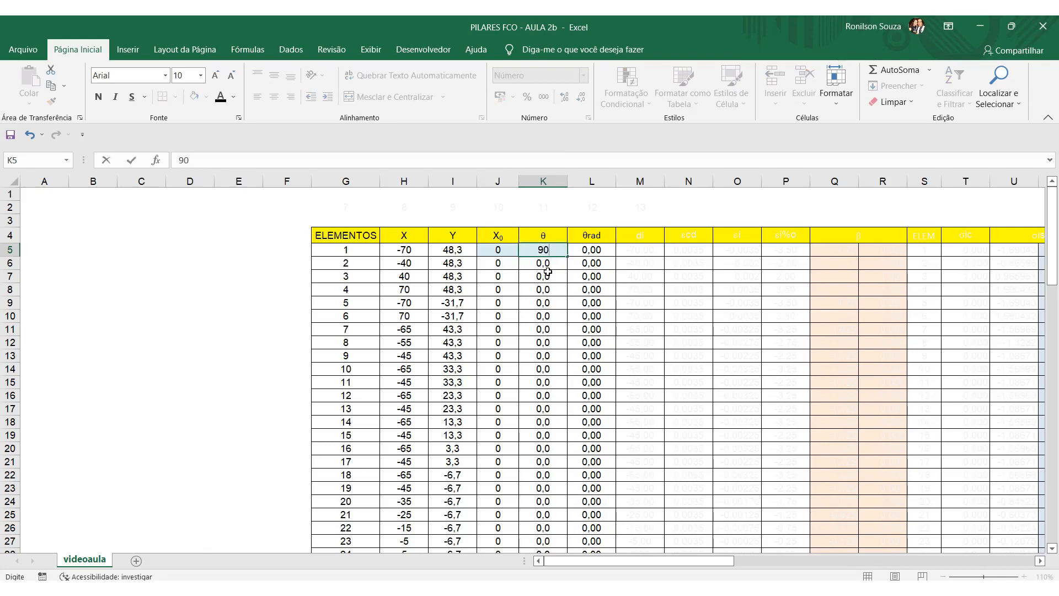
{"action": "type", "text": "0"}
{"action": "key", "text": "Return"}
{"action": "left_click", "coordinate": [604, 252]}
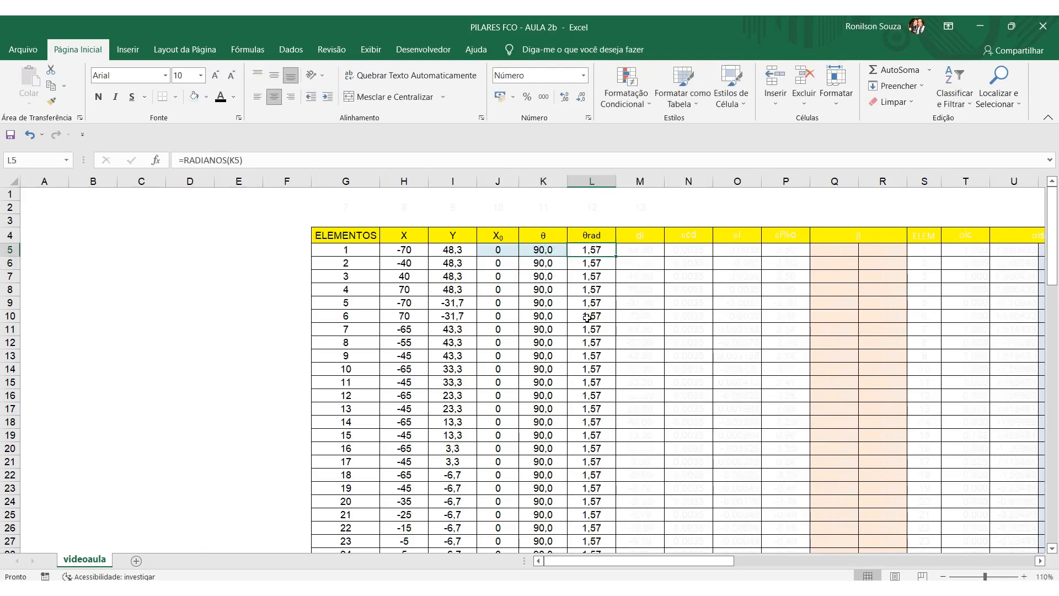
Set element 1's θ in K5 back to 0.
{"action": "left_click", "coordinate": [549, 249]}
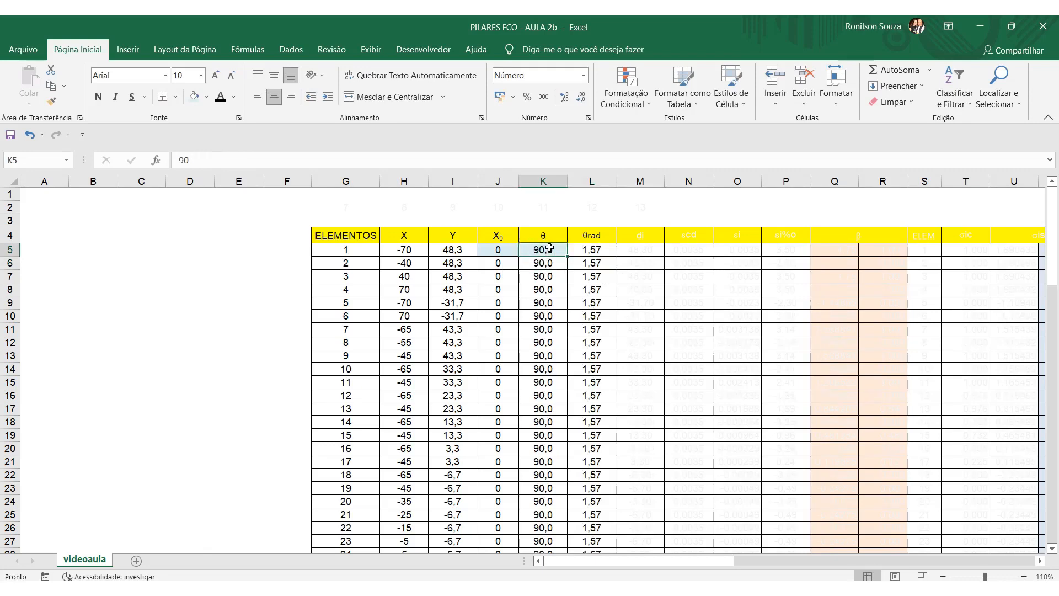
{"action": "type", "text": "0"}
{"action": "key", "text": "Return"}
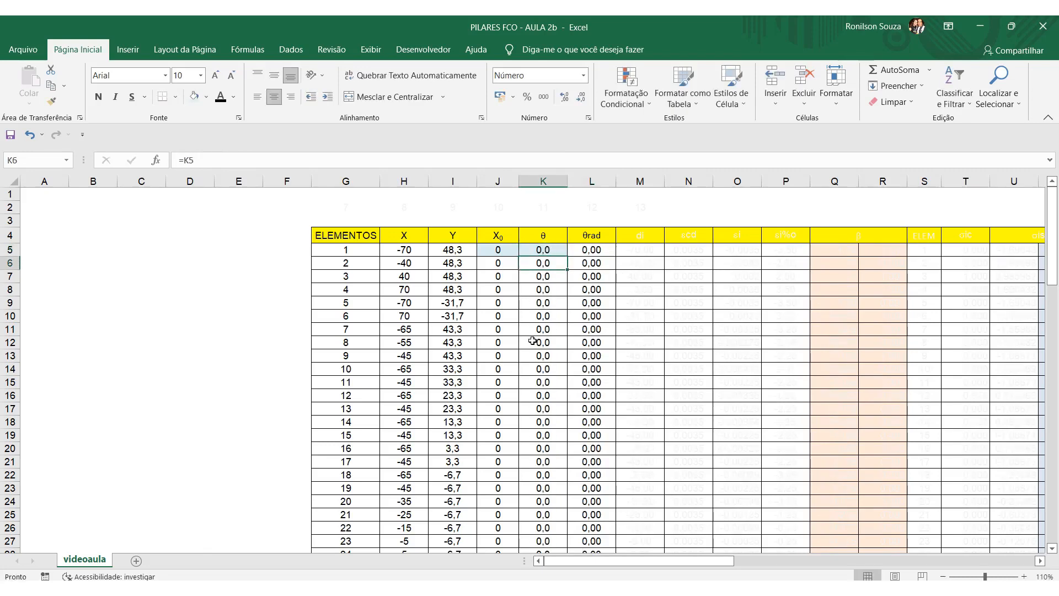
Change the font colour of the di column to black, from its header down through the element rows.
{"action": "left_click_drag", "start_coordinate": [650, 236], "coordinate": [651, 488]}
{"action": "left_click", "coordinate": [224, 103]}
{"action": "scroll", "coordinate": [561, 320], "scroll_direction": "up", "scroll_amount": 20}
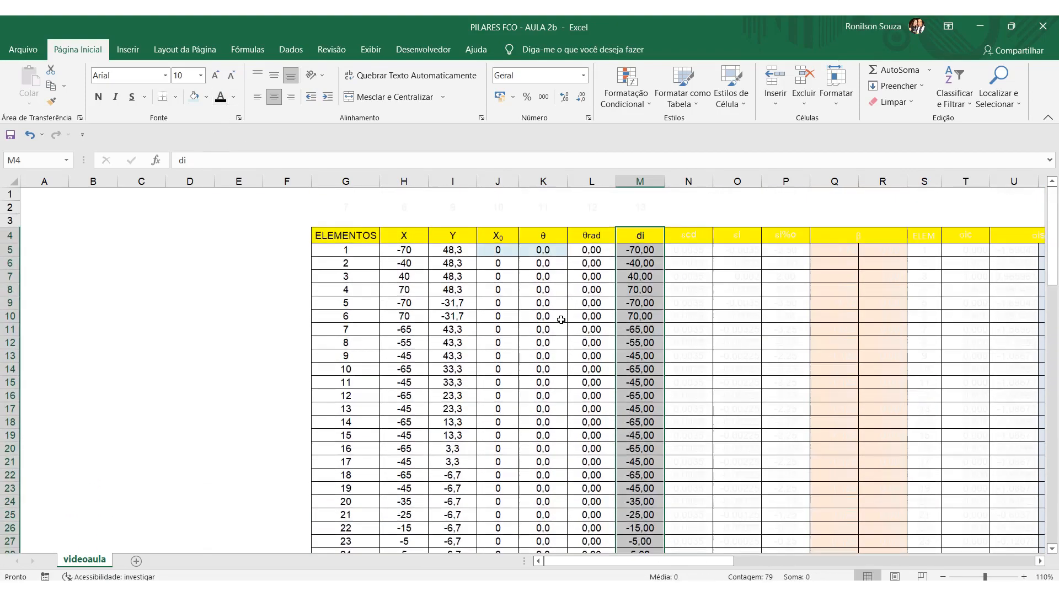
Inspect the di formula for element 1 in M5 and the cells it references.
{"action": "left_click", "coordinate": [646, 255]}
{"action": "key", "text": "F2"}
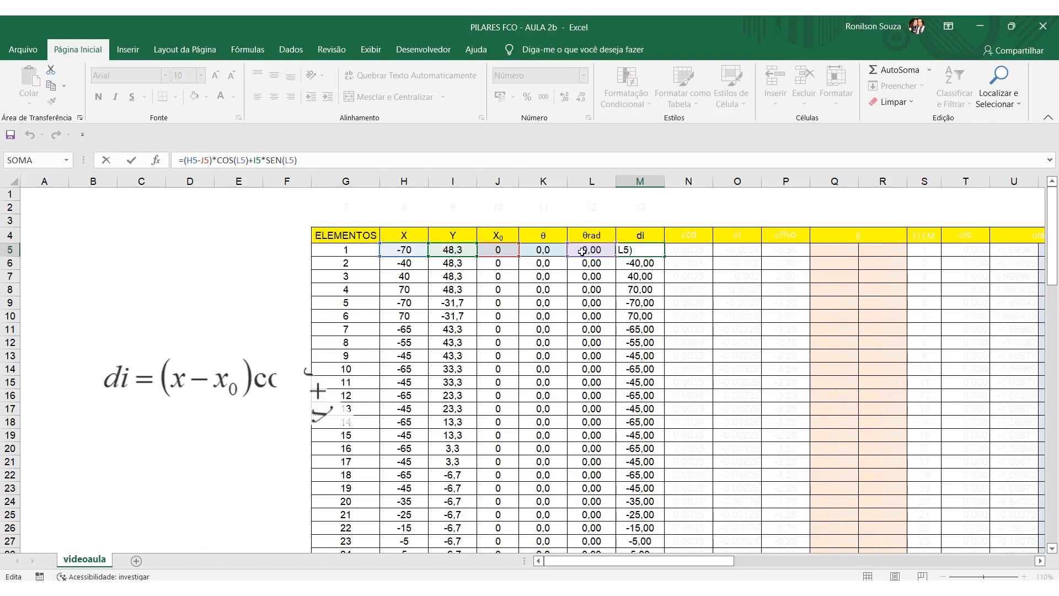
{"action": "key", "text": "Return"}
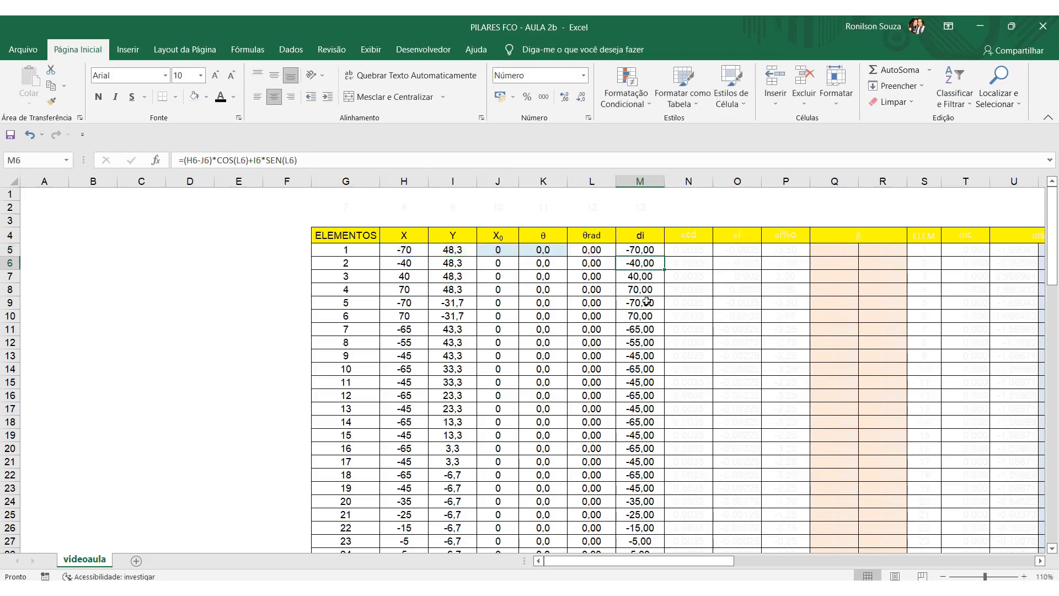
{"action": "left_click", "coordinate": [648, 251]}
Change the font colour of the dn label and its value in L84:M84, below the di column, to black.
{"action": "scroll", "coordinate": [642, 497], "scroll_direction": "down", "scroll_amount": 20}
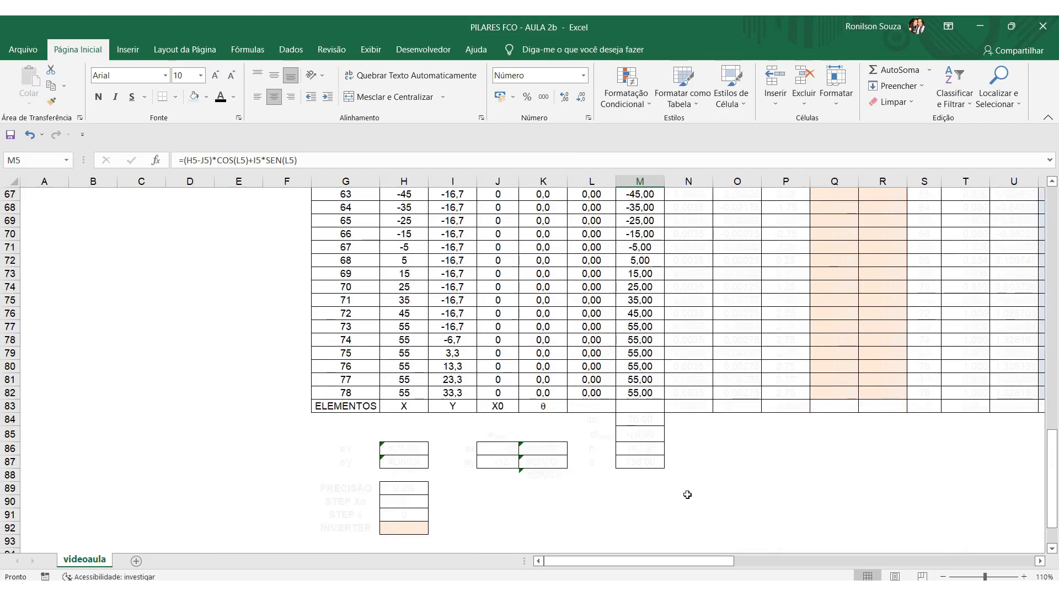
{"action": "scroll", "coordinate": [688, 494], "scroll_direction": "up", "scroll_amount": 17}
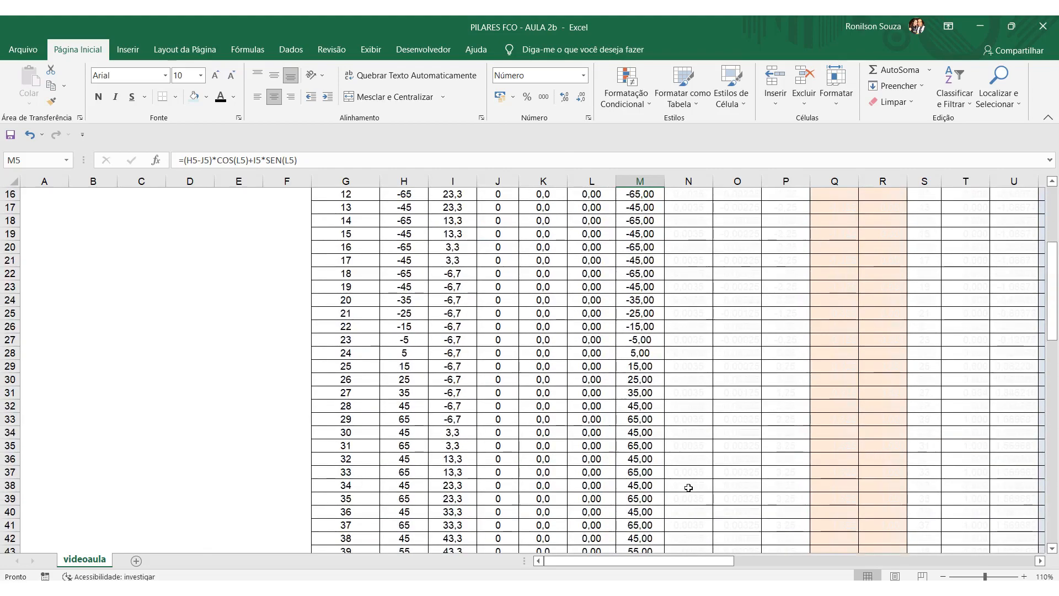
{"action": "scroll", "coordinate": [688, 487], "scroll_direction": "up", "scroll_amount": 5}
{"action": "scroll", "coordinate": [640, 358], "scroll_direction": "down", "scroll_amount": 20}
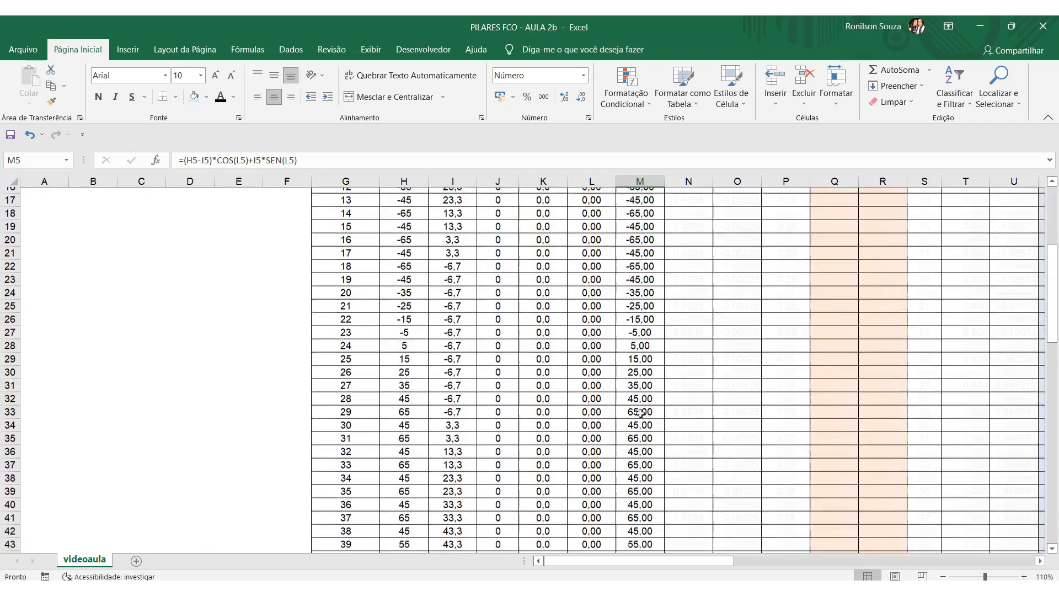
{"action": "left_click_drag", "start_coordinate": [607, 383], "coordinate": [640, 380]}
{"action": "left_click", "coordinate": [223, 98]}
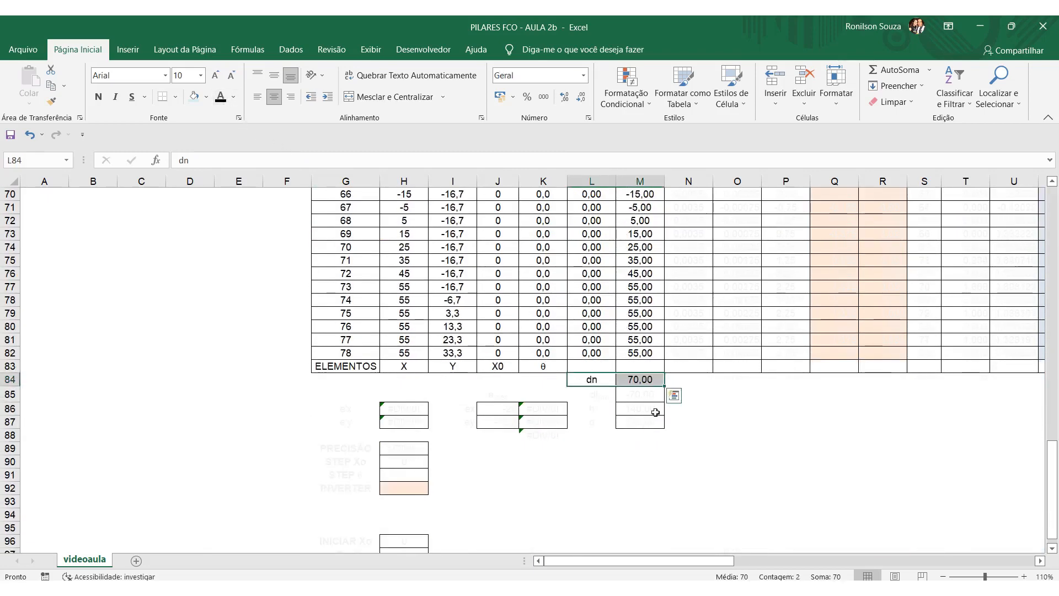
{"action": "left_click", "coordinate": [689, 435]}
Inspect the dn formula in M84 and the di range it takes the maximum of.
{"action": "left_click", "coordinate": [603, 382]}
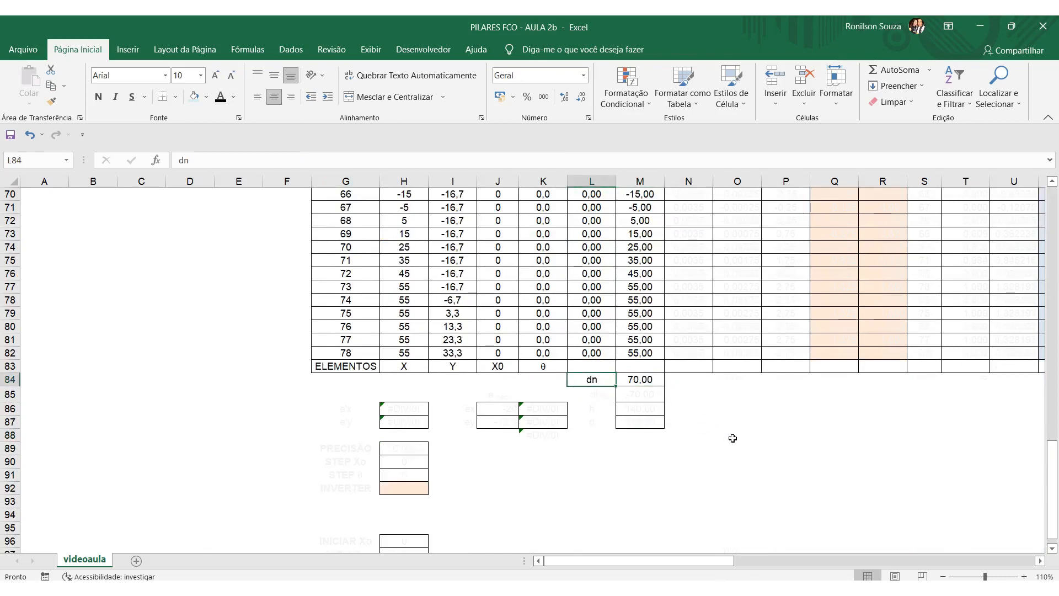
{"action": "left_click", "coordinate": [659, 384]}
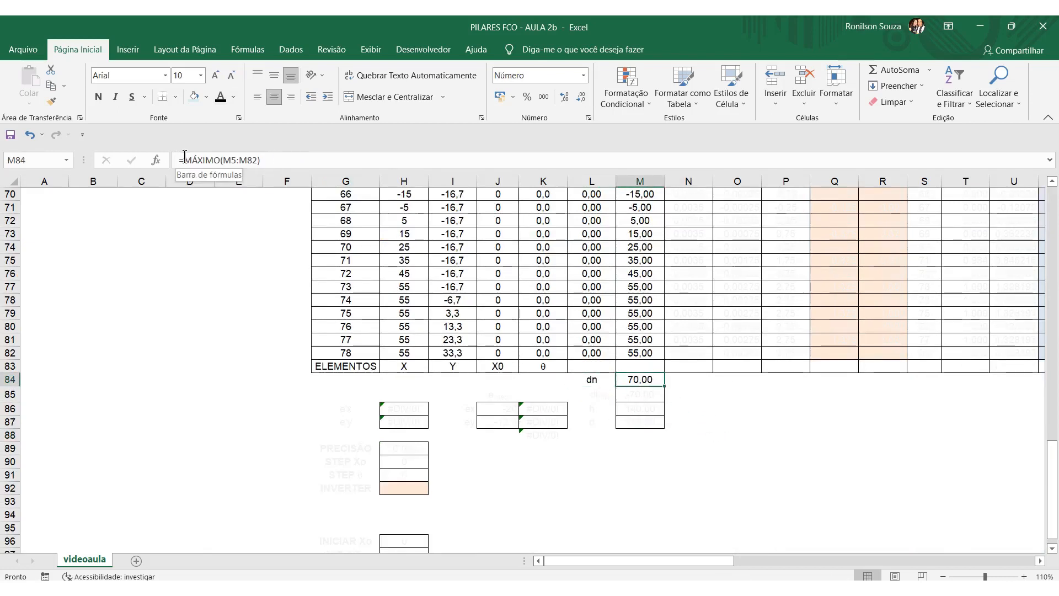
{"action": "left_click", "coordinate": [277, 160]}
{"action": "scroll", "coordinate": [747, 428], "scroll_direction": "up", "scroll_amount": 20}
{"action": "scroll", "coordinate": [728, 382], "scroll_direction": "down", "scroll_amount": 20}
{"action": "left_click", "coordinate": [738, 435]}
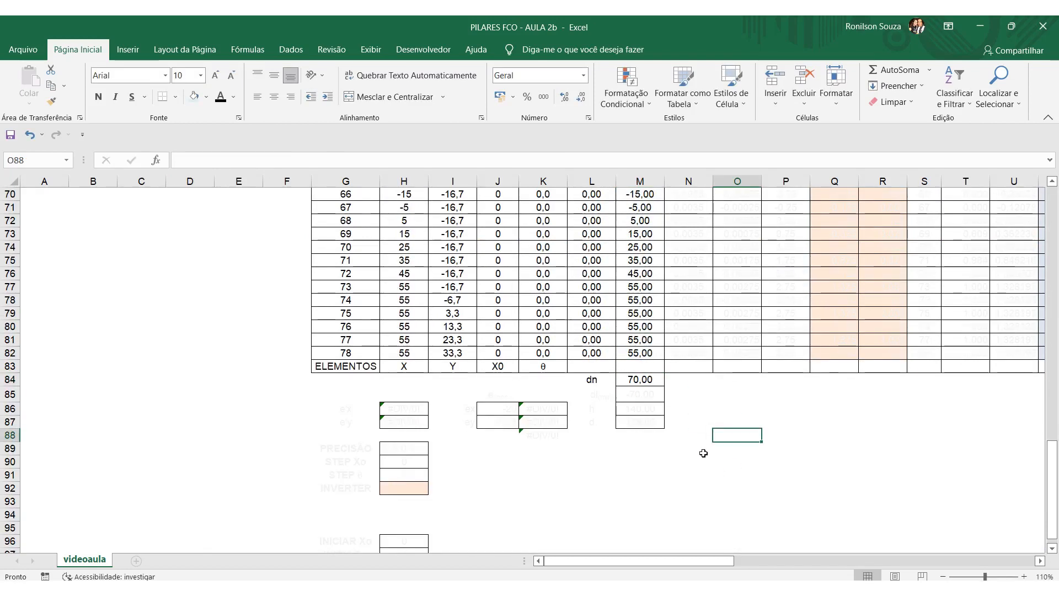
Change the font colour of the di(min) label and value in L85:M85 to black and inspect the M85 formula with its di range.
{"action": "left_click_drag", "start_coordinate": [592, 394], "coordinate": [629, 397]}
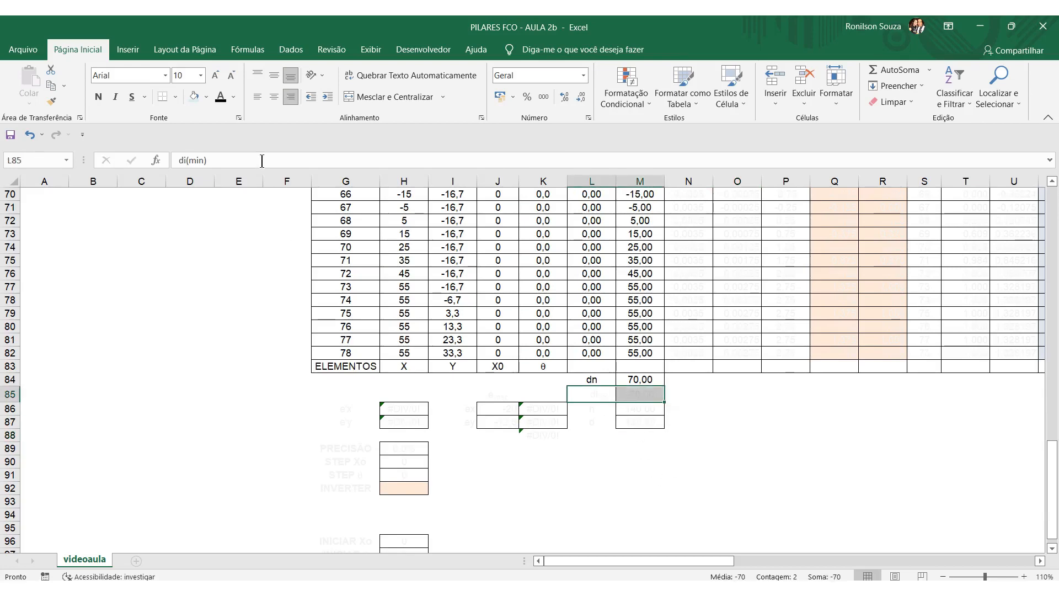
{"action": "left_click", "coordinate": [220, 100]}
{"action": "left_click", "coordinate": [639, 391]}
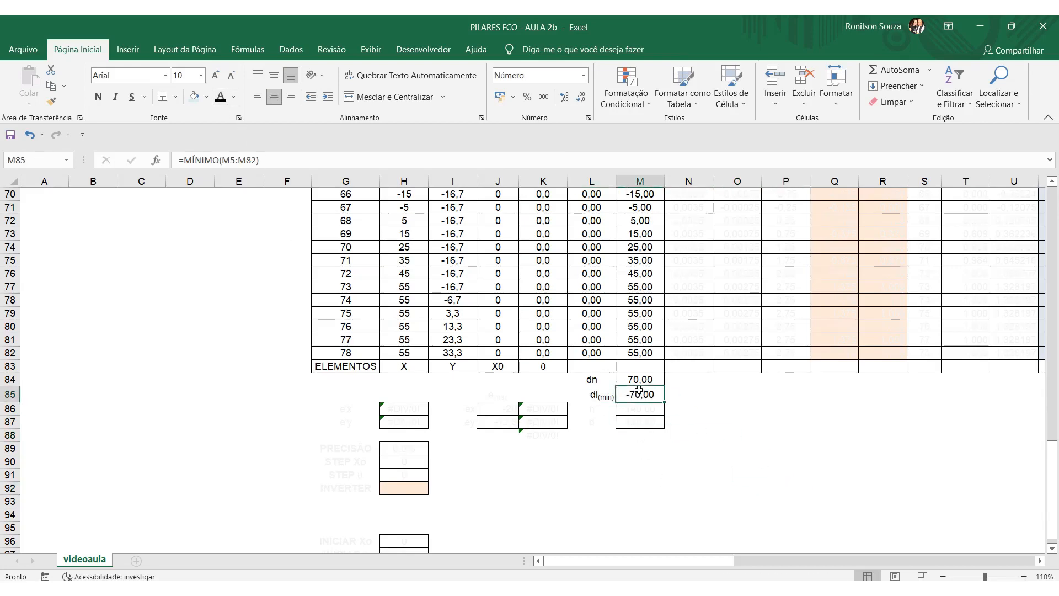
{"action": "left_click", "coordinate": [276, 159]}
{"action": "scroll", "coordinate": [788, 452], "scroll_direction": "up", "scroll_amount": 18}
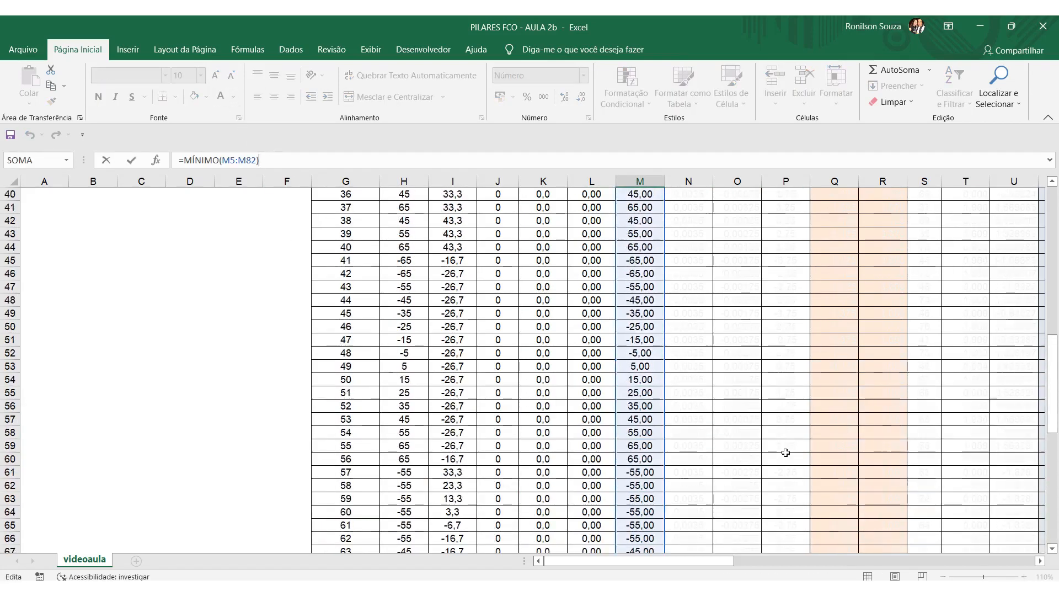
{"action": "scroll", "coordinate": [788, 453], "scroll_direction": "up", "scroll_amount": 5}
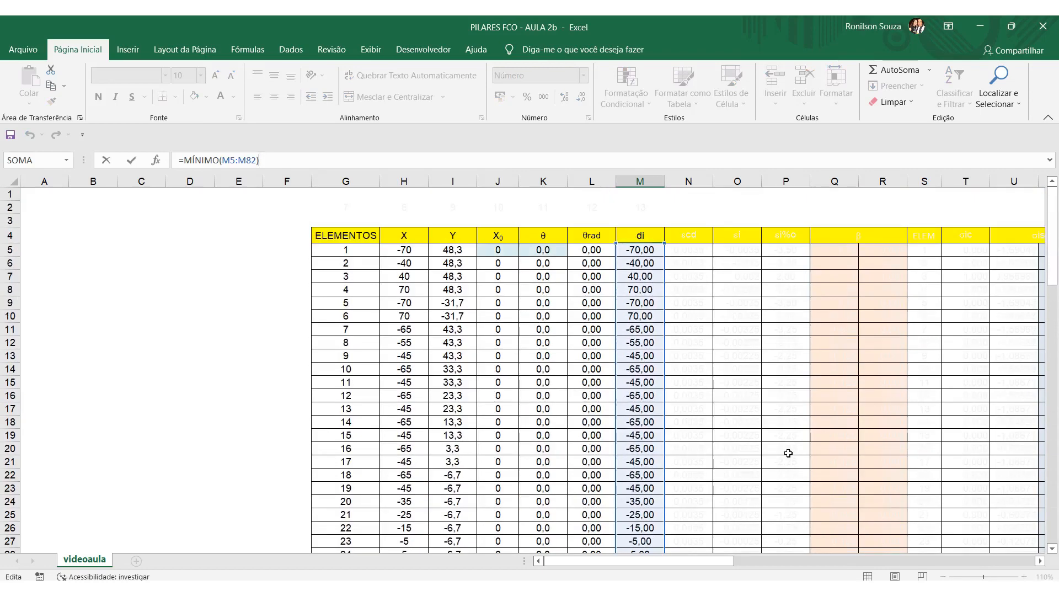
{"action": "scroll", "coordinate": [788, 453], "scroll_direction": "down", "scroll_amount": 20}
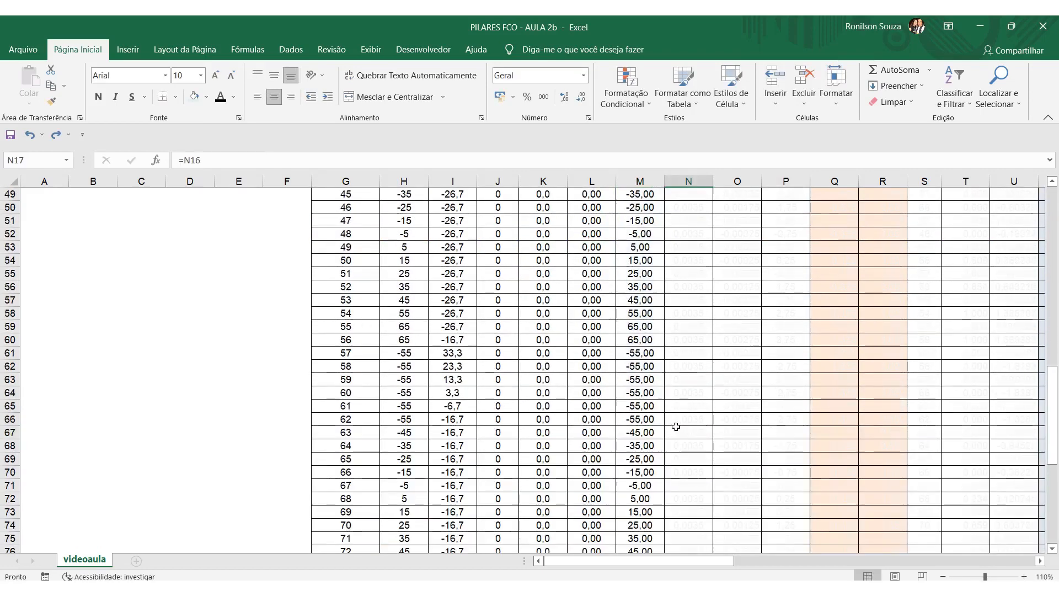
{"action": "scroll", "coordinate": [678, 428], "scroll_direction": "up", "scroll_amount": 6}
{"action": "scroll", "coordinate": [679, 428], "scroll_direction": "down", "scroll_amount": 10}
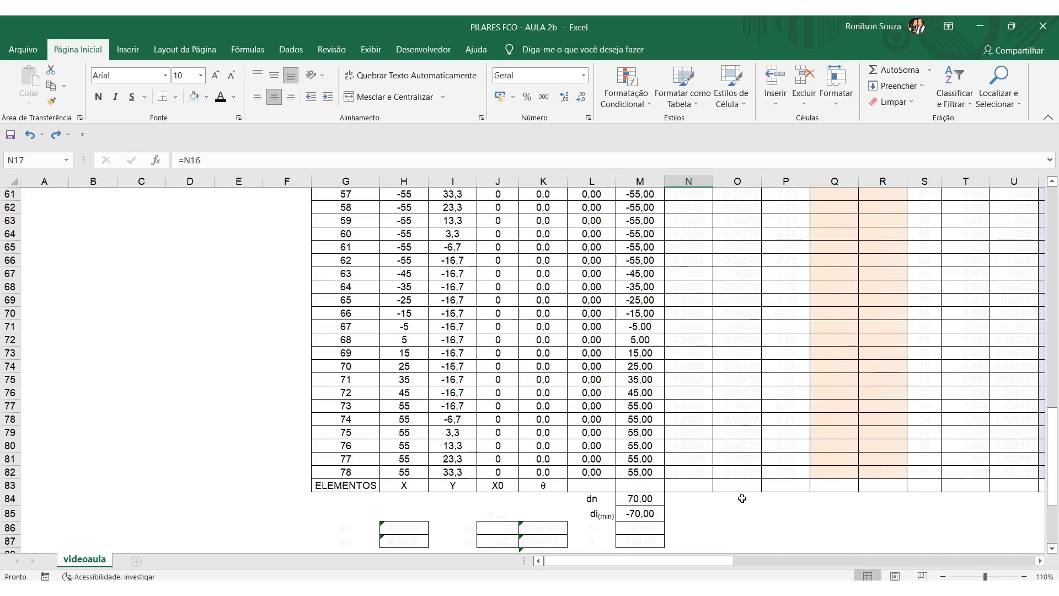
Compare element 1's θ in K5 with the dn and di(min) results in M84 and M85.
{"action": "scroll", "coordinate": [473, 338], "scroll_direction": "up", "scroll_amount": 10}
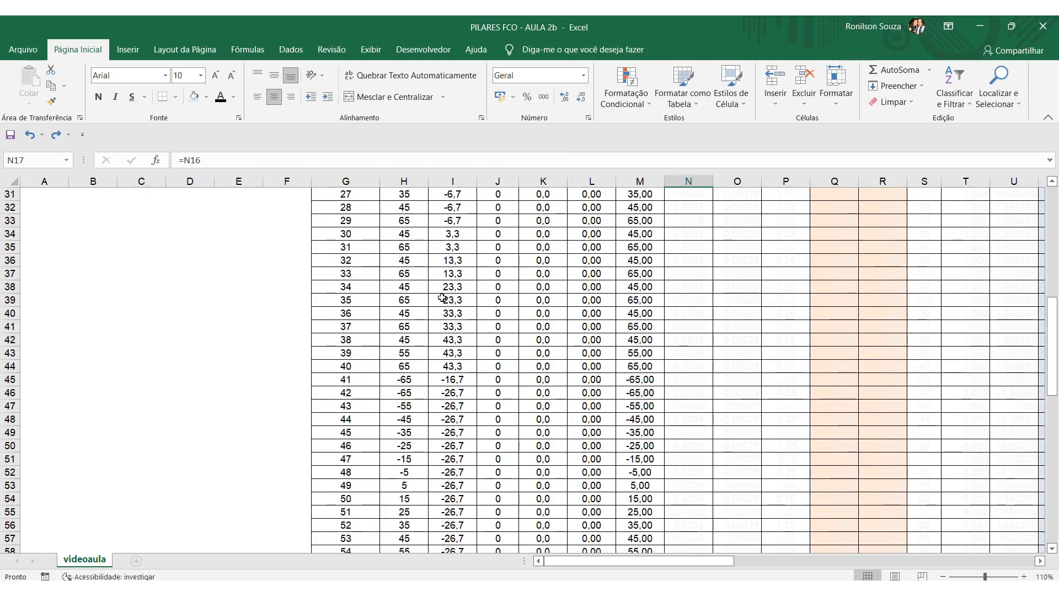
{"action": "scroll", "coordinate": [745, 355], "scroll_direction": "up", "scroll_amount": 10}
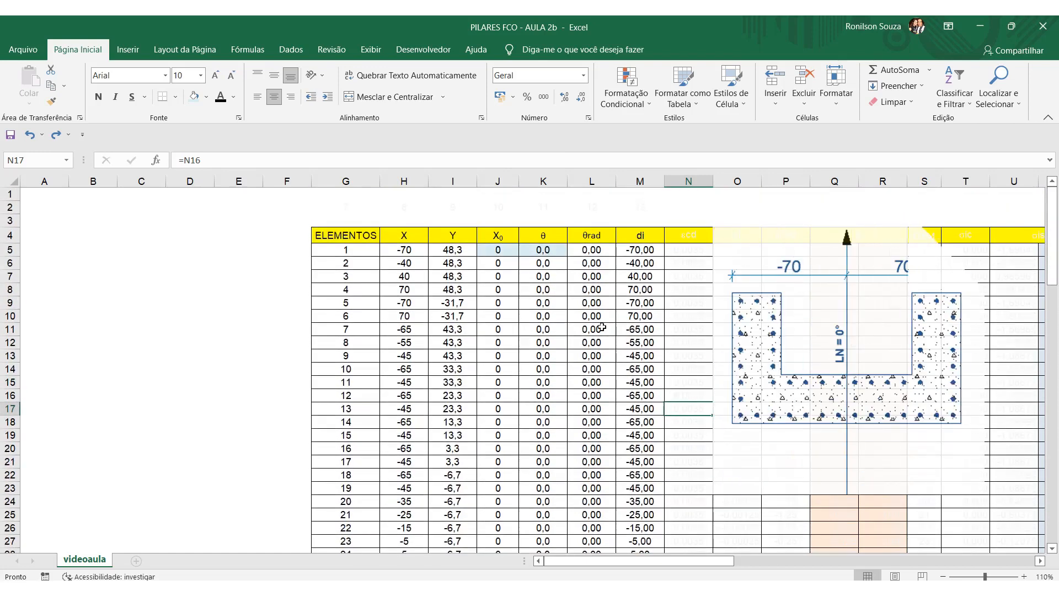
{"action": "left_click", "coordinate": [556, 251]}
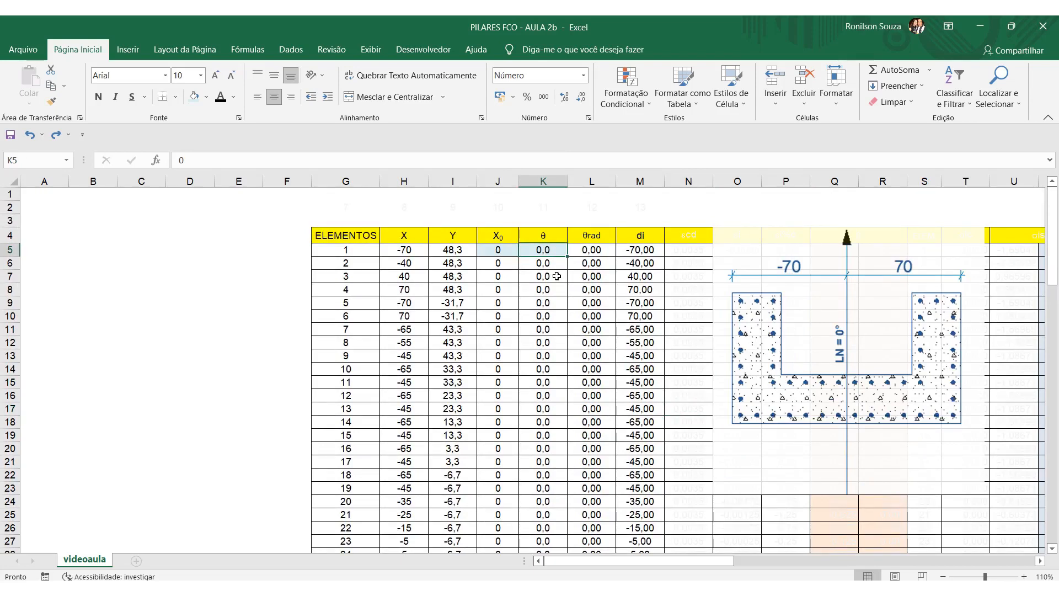
{"action": "scroll", "coordinate": [554, 282], "scroll_direction": "down", "scroll_amount": 20}
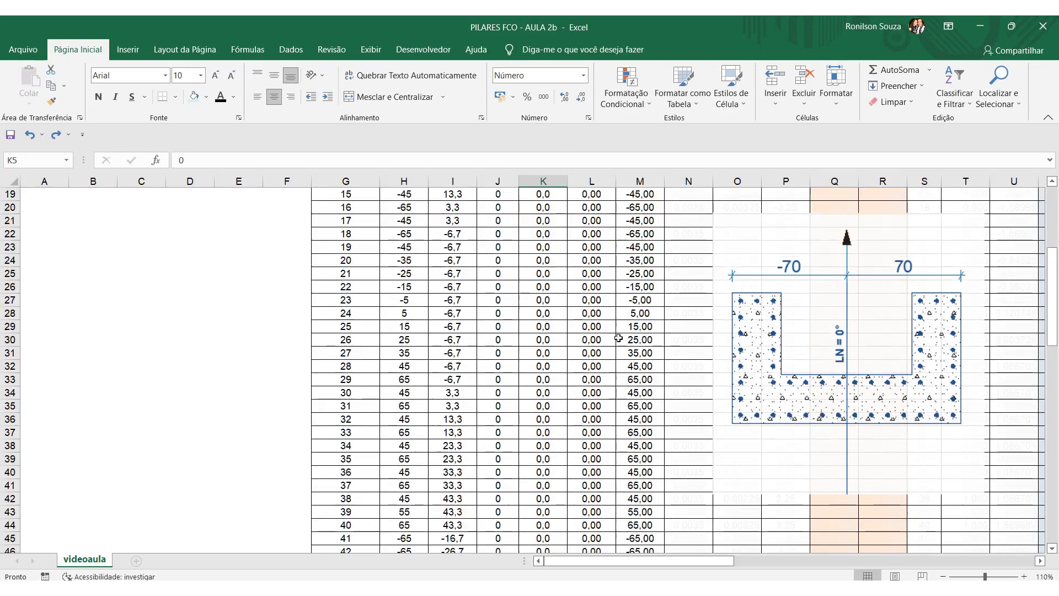
{"action": "left_click", "coordinate": [653, 382]}
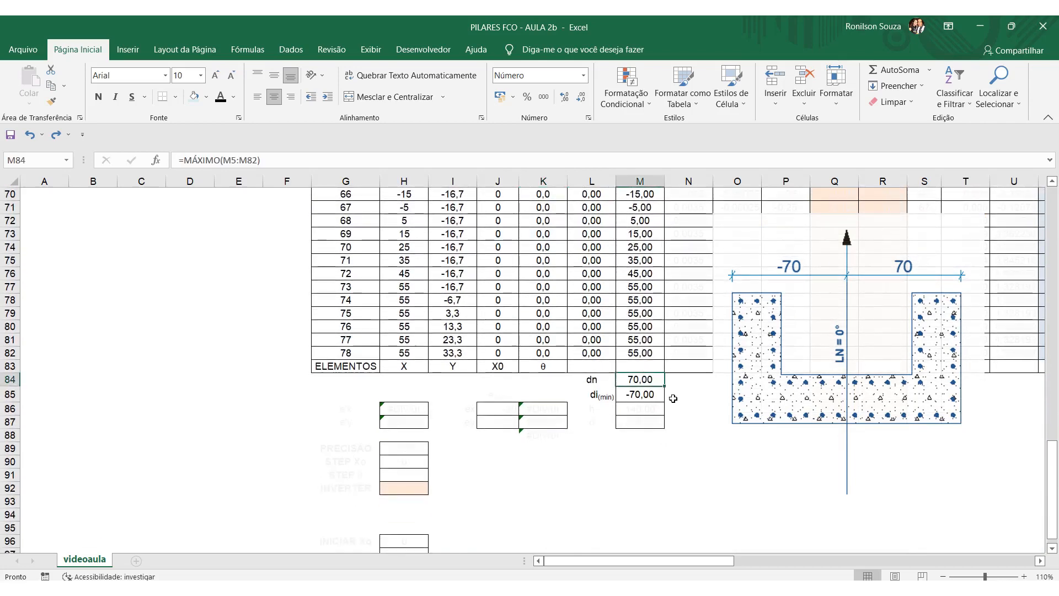
{"action": "left_click", "coordinate": [657, 395]}
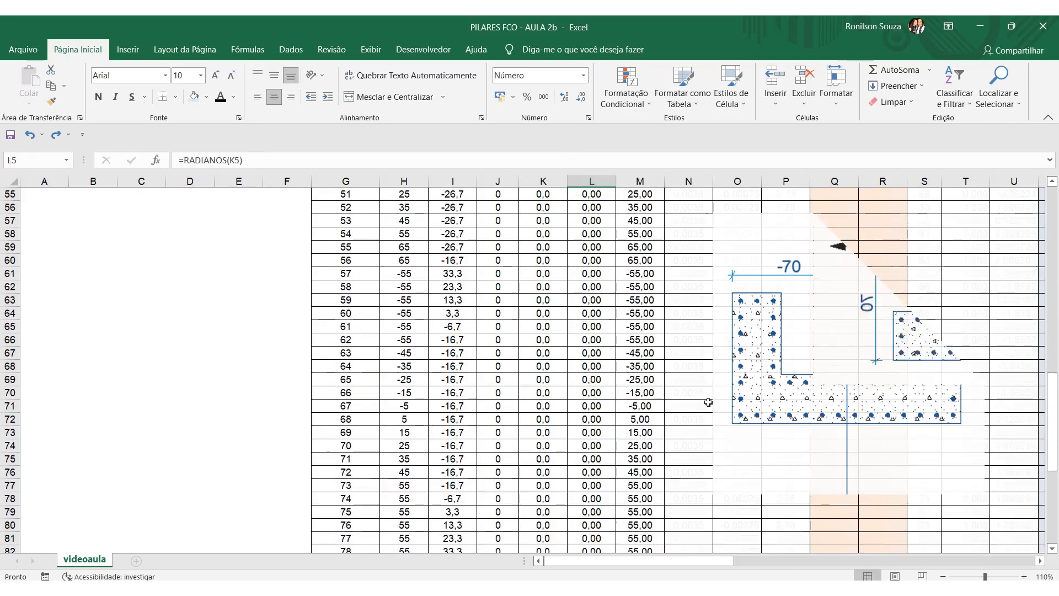
Set element 1's θ in K5 to 90.
{"action": "scroll", "coordinate": [709, 402], "scroll_direction": "down", "scroll_amount": 4}
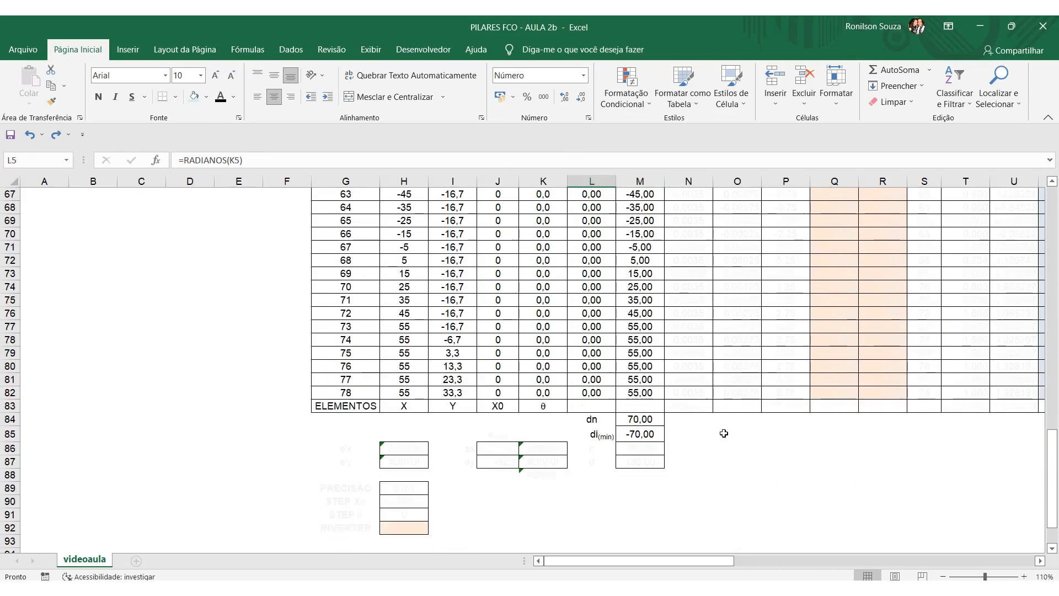
{"action": "scroll", "coordinate": [712, 436], "scroll_direction": "up", "scroll_amount": 20}
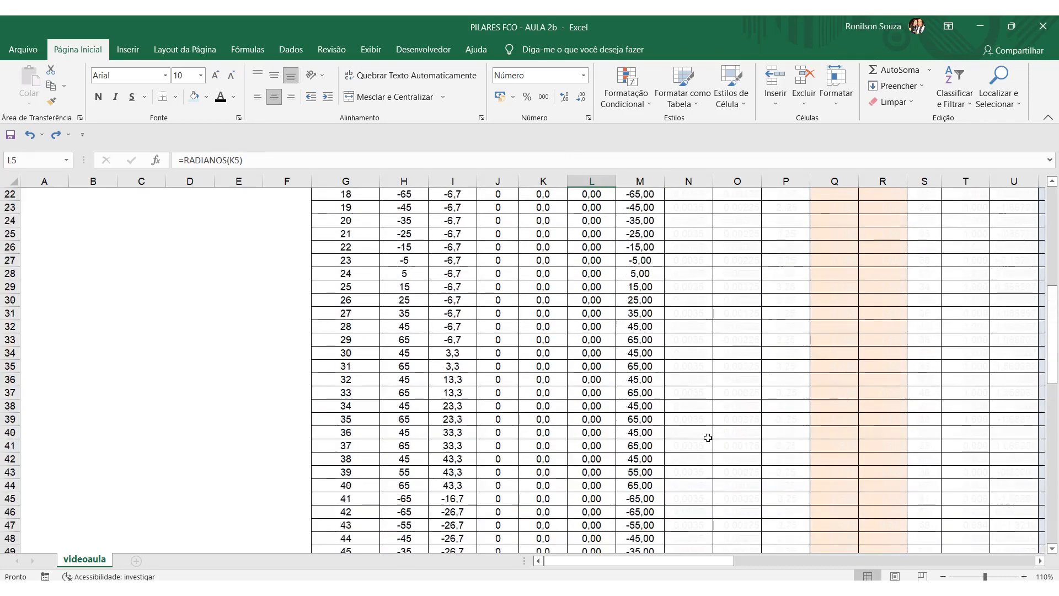
{"action": "left_click", "coordinate": [555, 250]}
{"action": "type", "text": "90"}
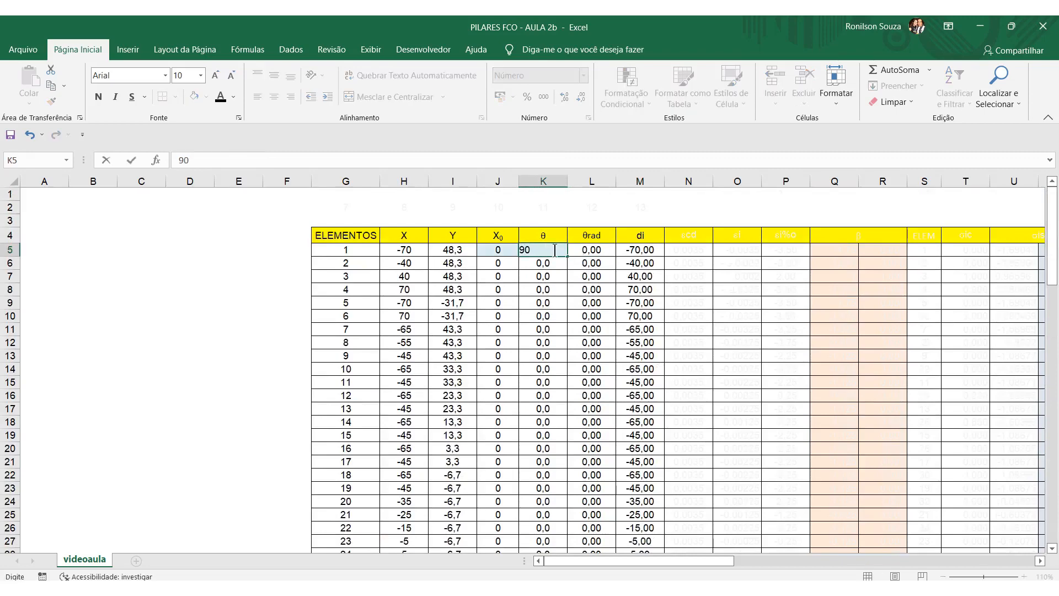
{"action": "key", "text": "Return"}
Check the recalculated di(min) in M85 and dn in M84 below the element rows.
{"action": "scroll", "coordinate": [662, 375], "scroll_direction": "down", "scroll_amount": 20}
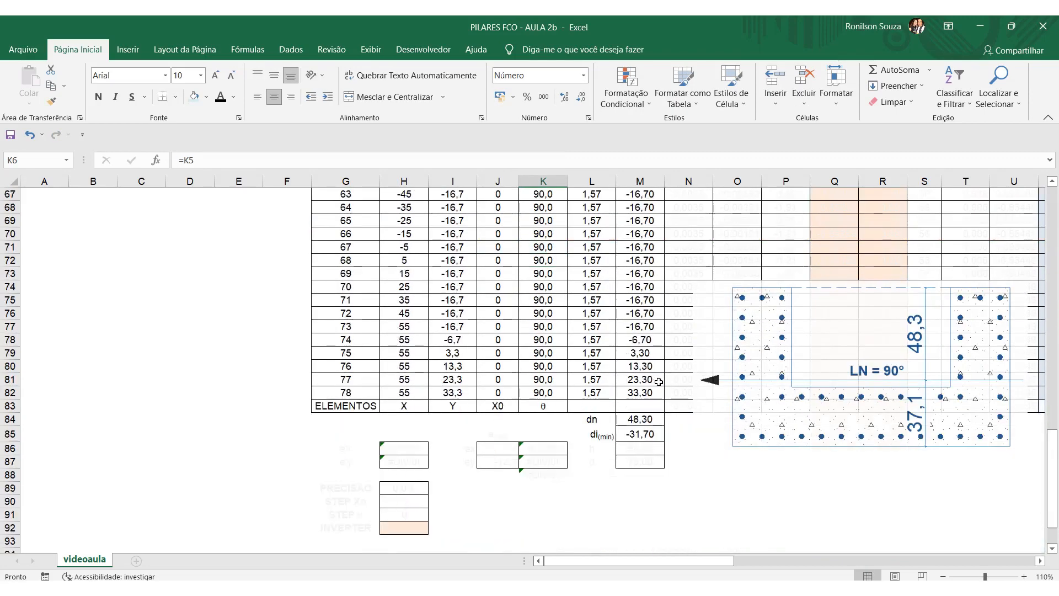
{"action": "scroll", "coordinate": [662, 397], "scroll_direction": "down", "scroll_amount": 1}
{"action": "left_click", "coordinate": [640, 393]}
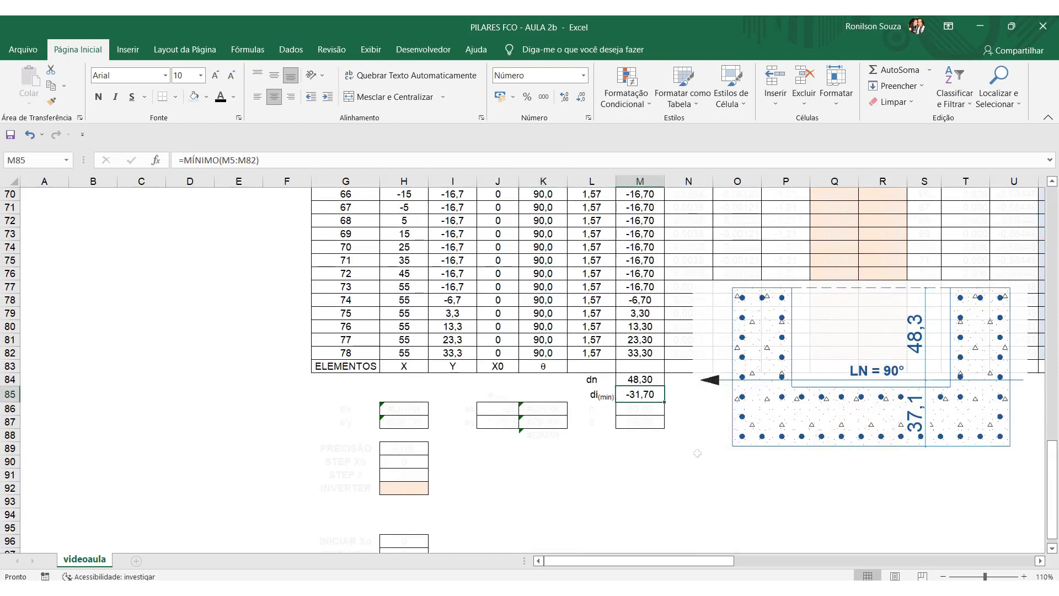
{"action": "key", "text": "Up"}
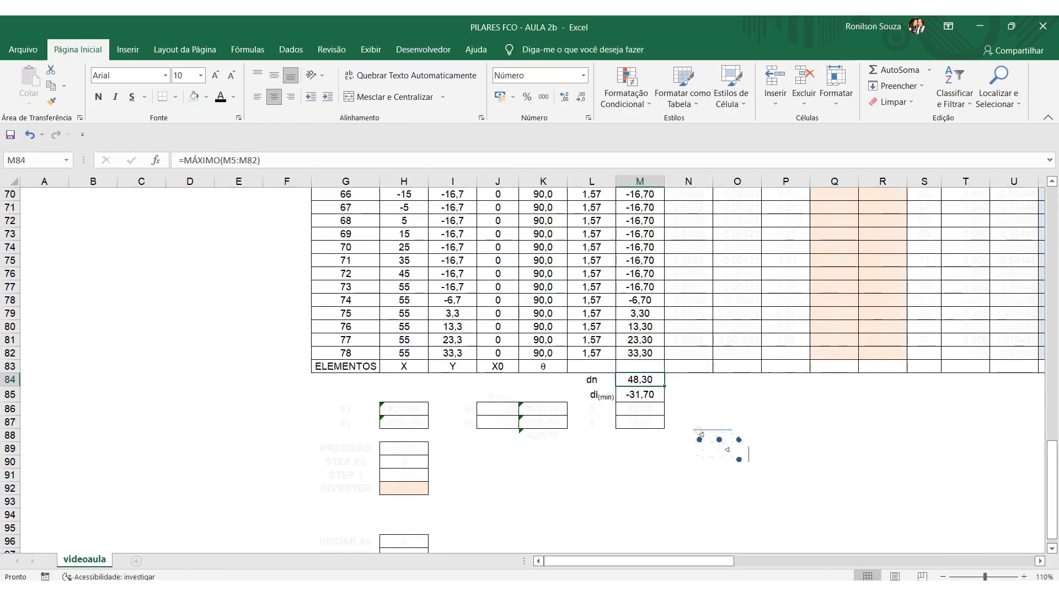
Change the font colour of the h label and value in L86:M86 to black and inspect the formula in M86.
{"action": "left_click_drag", "start_coordinate": [593, 410], "coordinate": [645, 411]}
{"action": "left_click", "coordinate": [221, 97]}
{"action": "left_click", "coordinate": [695, 452]}
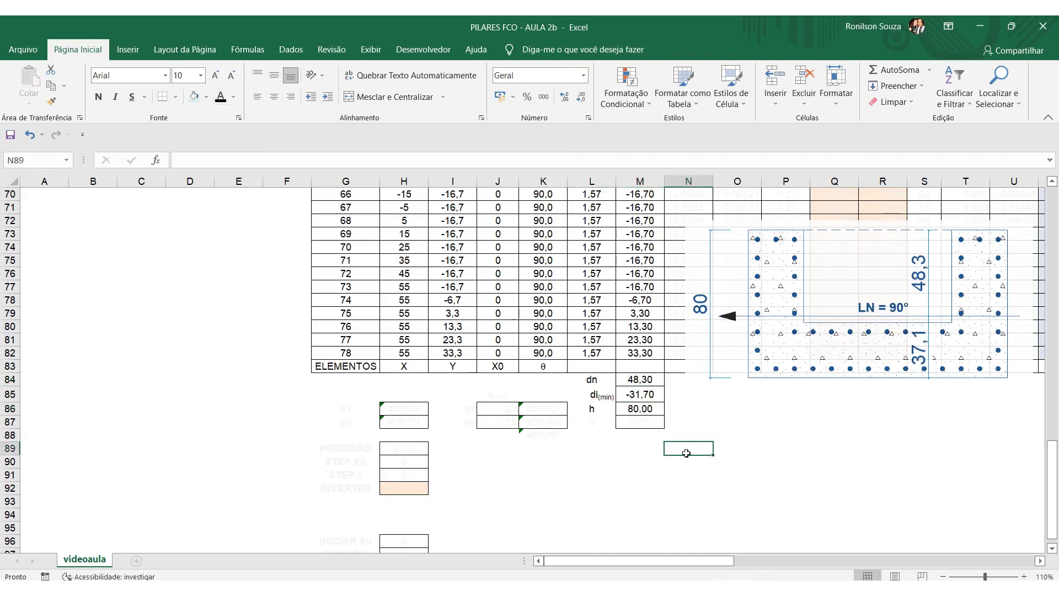
{"action": "left_click", "coordinate": [642, 411]}
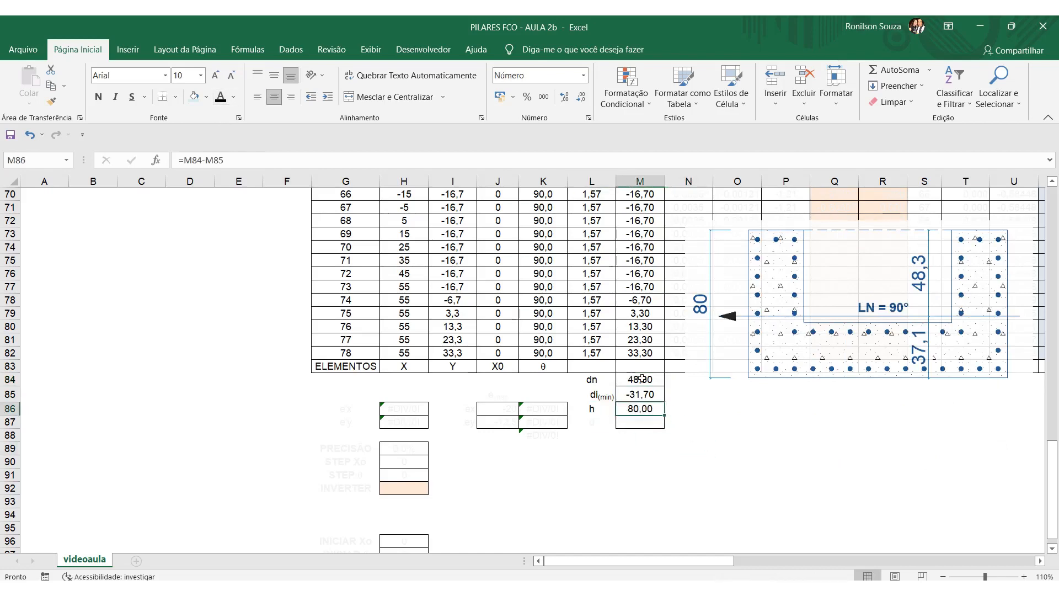
{"action": "left_click", "coordinate": [706, 505]}
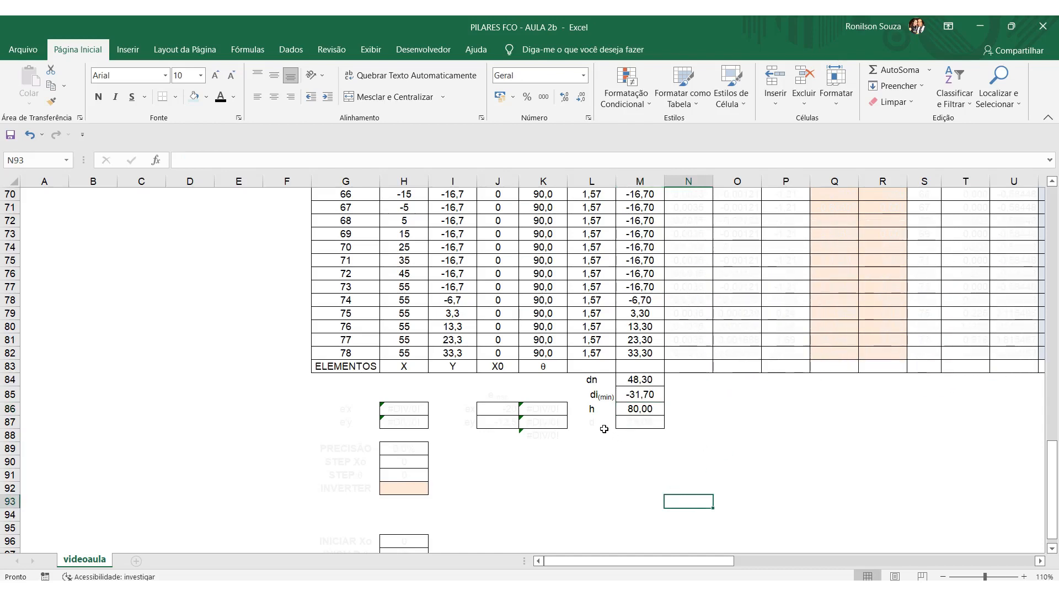
Change the font colour of the d label and value in L87:M87 to black and review the di column above.
{"action": "left_click_drag", "start_coordinate": [606, 424], "coordinate": [634, 426]}
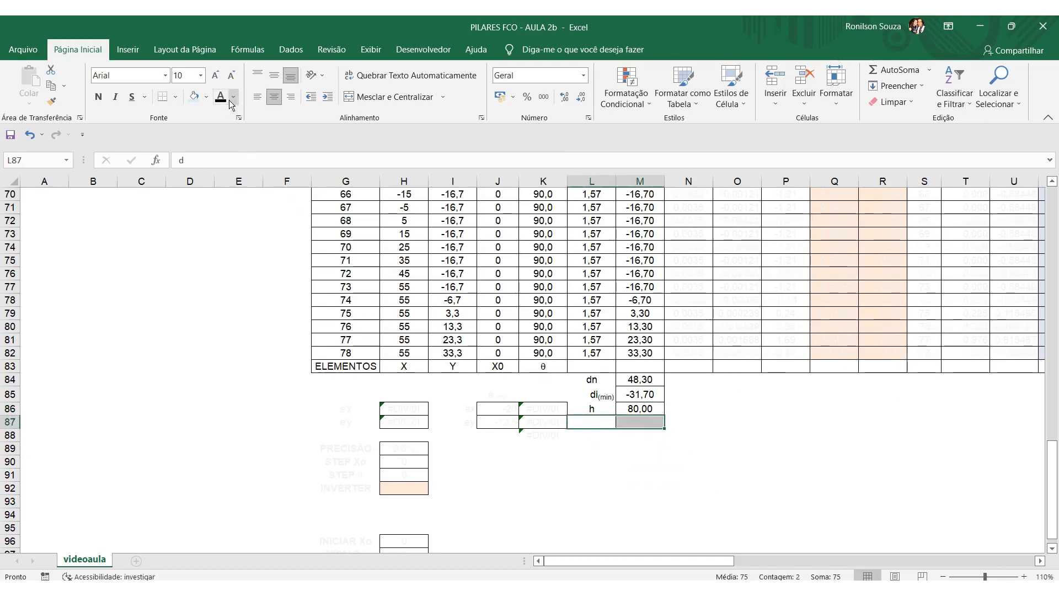
{"action": "left_click", "coordinate": [742, 487]}
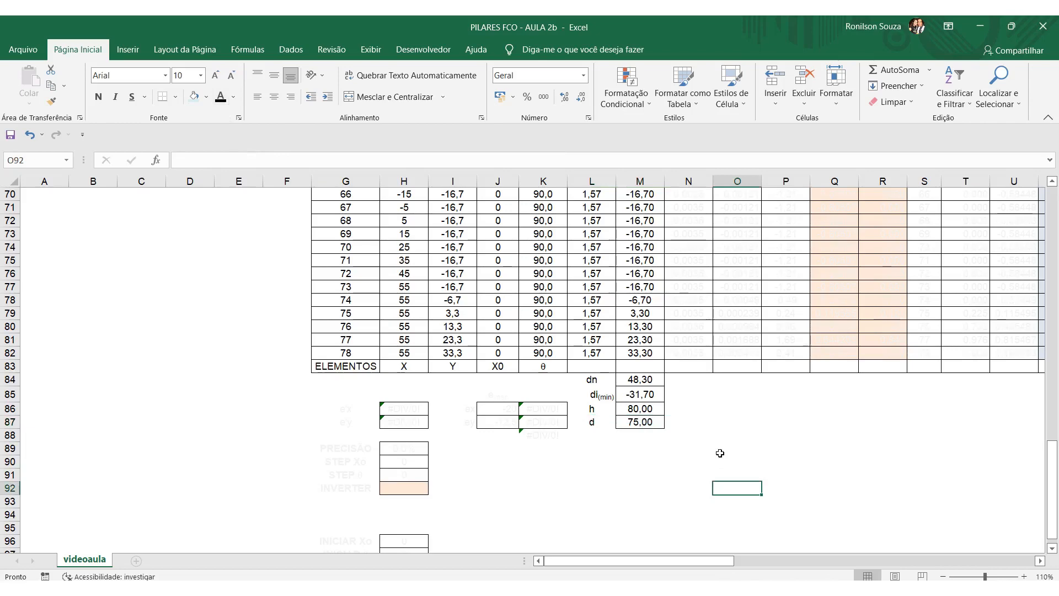
{"action": "scroll", "coordinate": [663, 450], "scroll_direction": "up", "scroll_amount": 12}
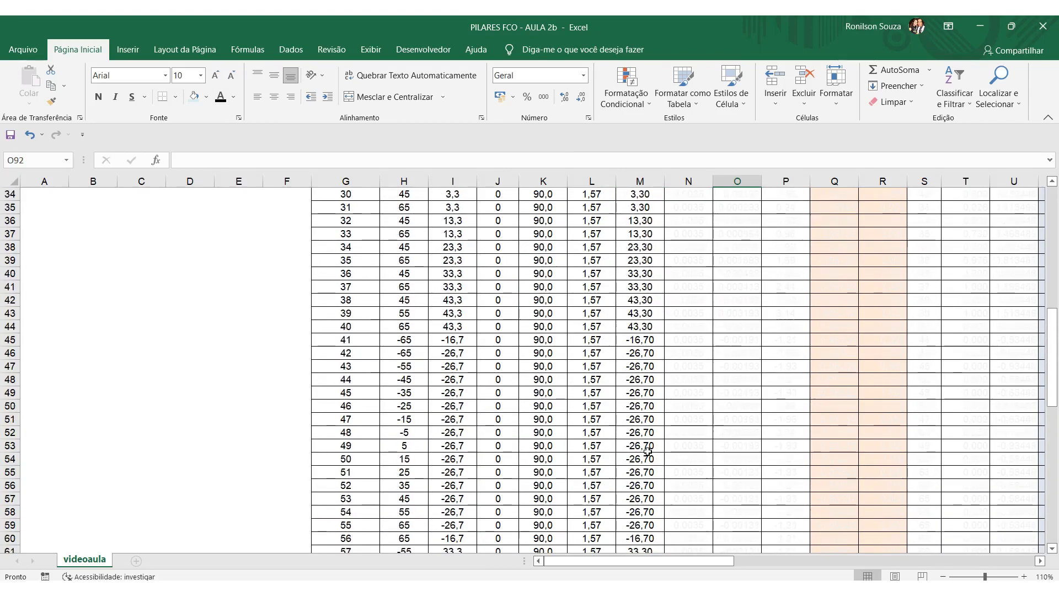
{"action": "scroll", "coordinate": [647, 451], "scroll_direction": "up", "scroll_amount": 11}
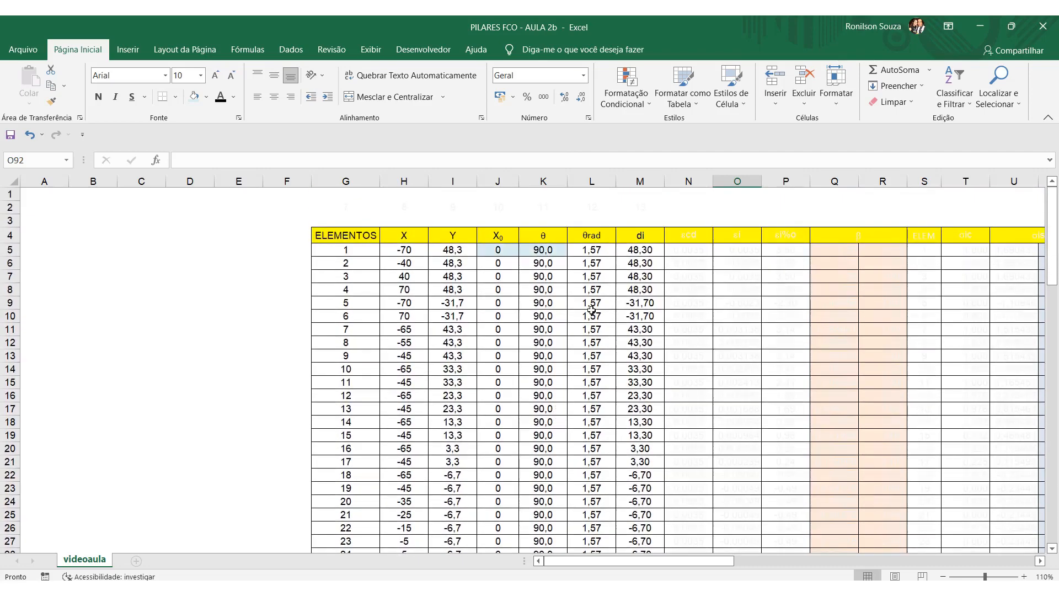
{"action": "scroll", "coordinate": [597, 380], "scroll_direction": "down", "scroll_amount": 20}
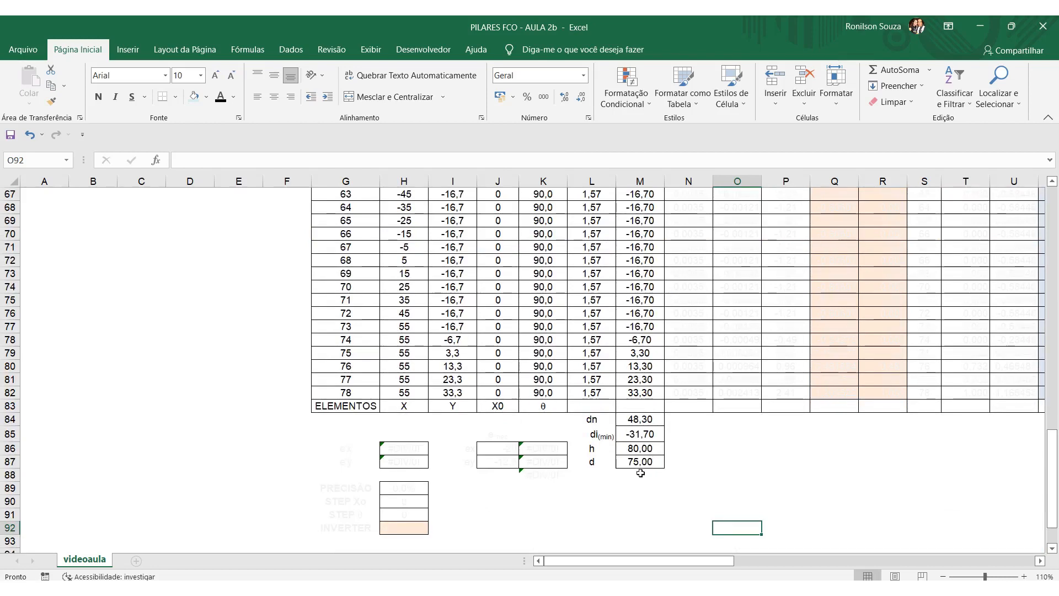
Change the font colour of the εcd column, N4:N82, to black.
{"action": "scroll", "coordinate": [641, 473], "scroll_direction": "up", "scroll_amount": 20}
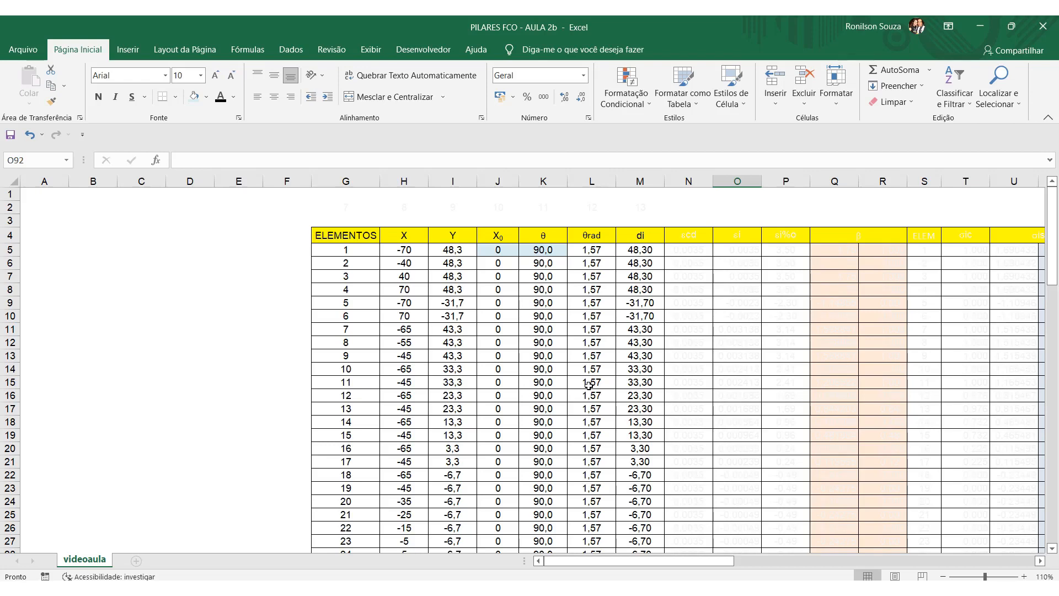
{"action": "left_click_drag", "start_coordinate": [689, 235], "coordinate": [708, 450]}
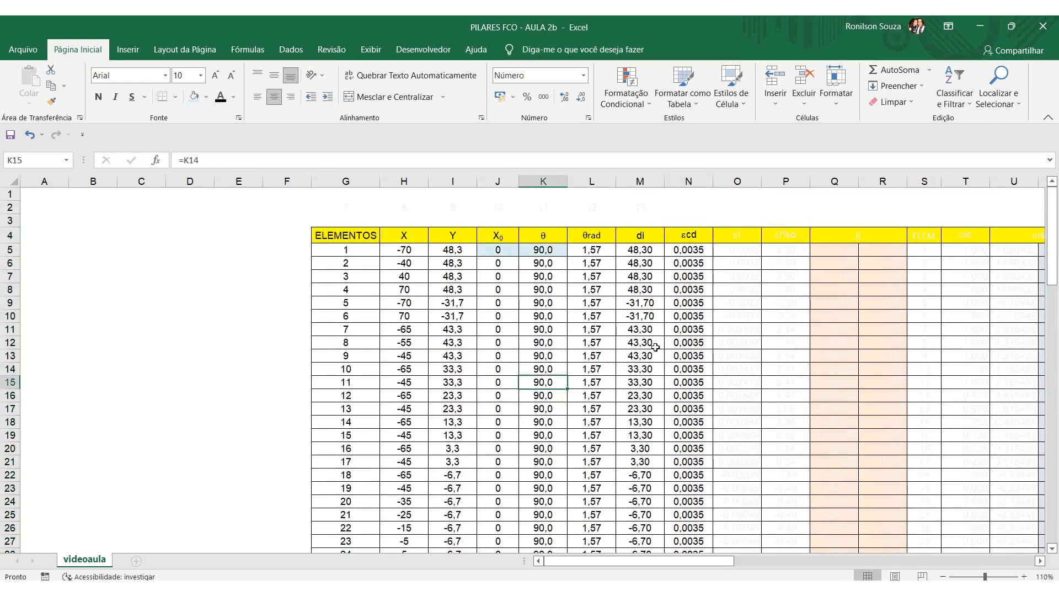
Inspect the εcd formula in N5 and trace its references to dn in M84 and d in M87.
{"action": "left_click", "coordinate": [692, 249]}
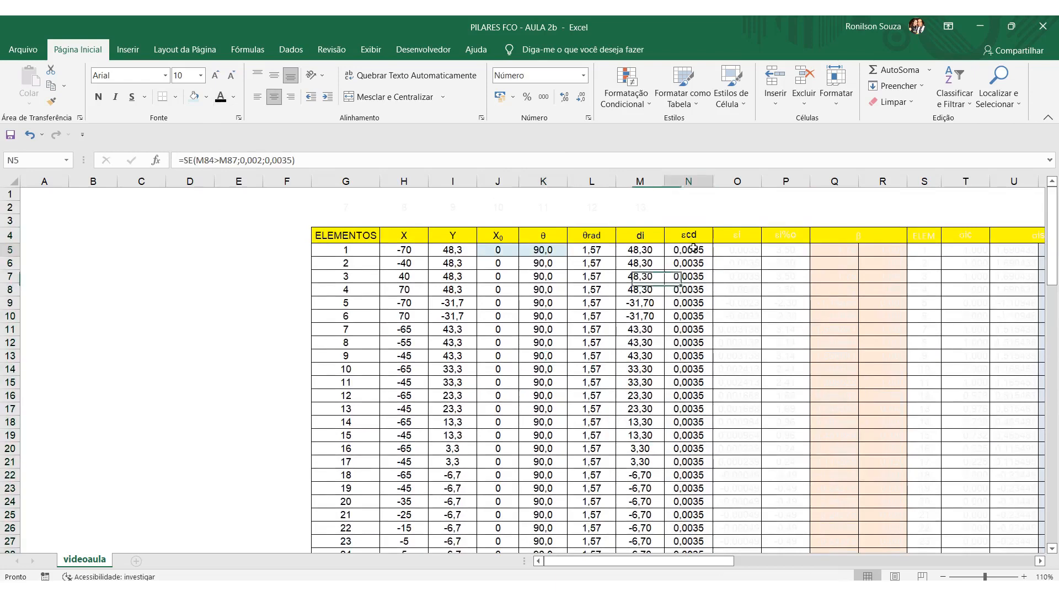
{"action": "left_click", "coordinate": [353, 160]}
{"action": "scroll", "coordinate": [593, 375], "scroll_direction": "down", "scroll_amount": 20}
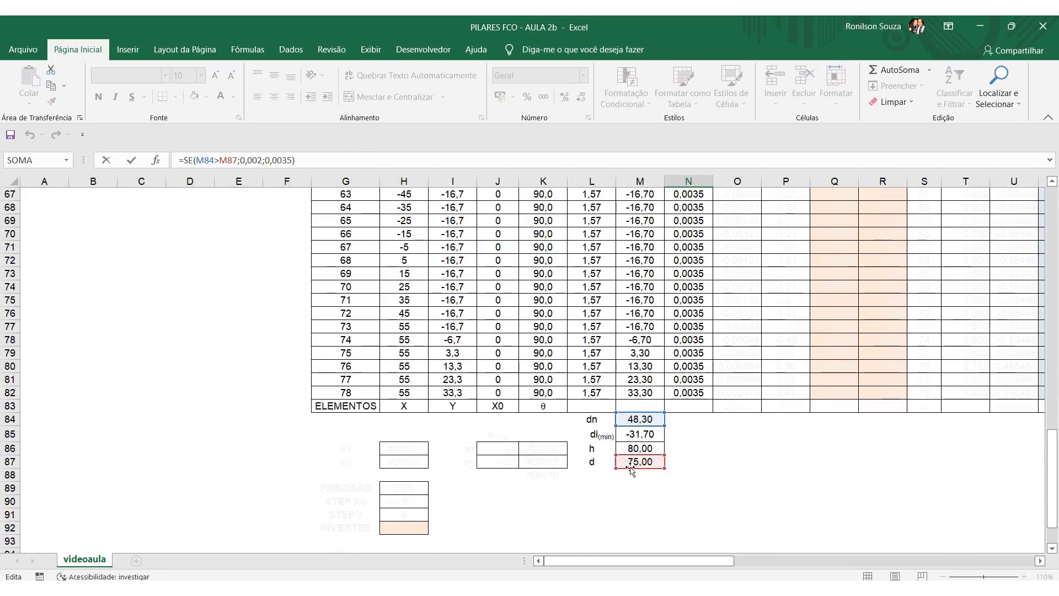
{"action": "scroll", "coordinate": [723, 406], "scroll_direction": "up", "scroll_amount": 12}
{"action": "scroll", "coordinate": [716, 394], "scroll_direction": "up", "scroll_amount": 10}
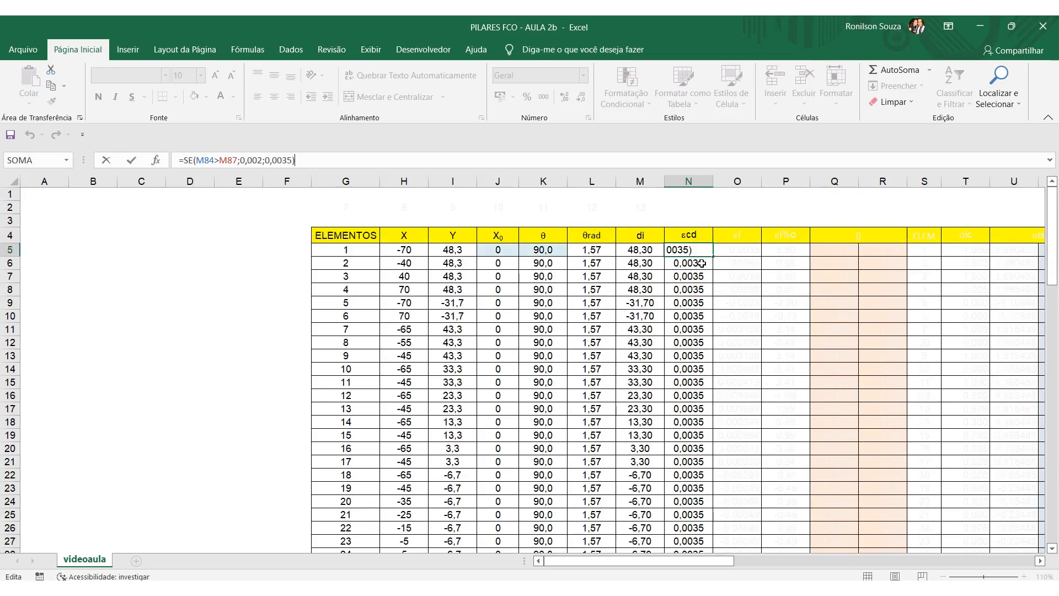
{"action": "scroll", "coordinate": [688, 292], "scroll_direction": "down", "scroll_amount": 14}
{"action": "scroll", "coordinate": [682, 386], "scroll_direction": "down", "scroll_amount": 8}
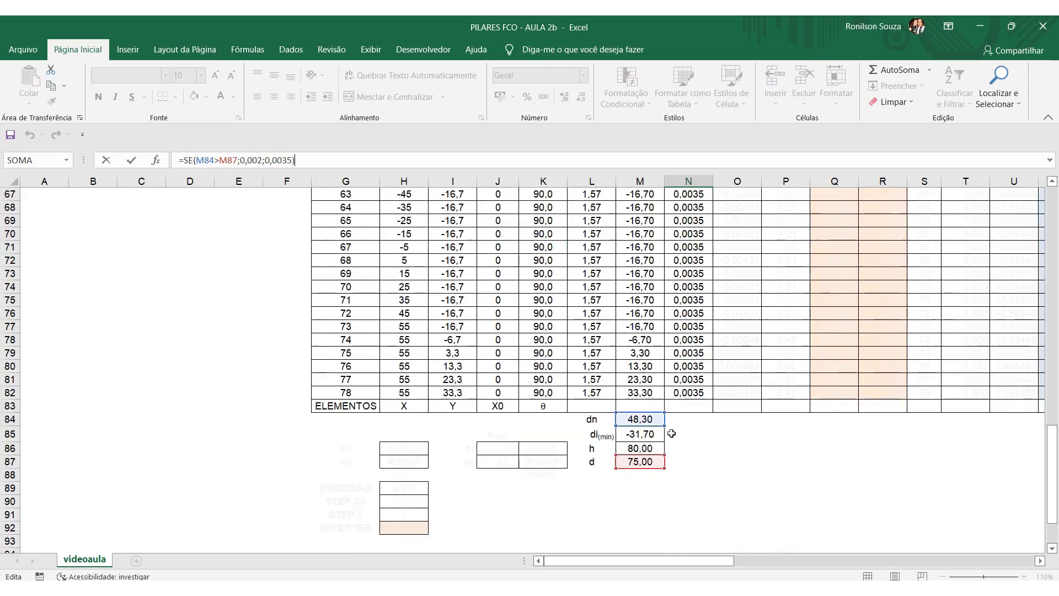
{"action": "scroll", "coordinate": [680, 402], "scroll_direction": "up", "scroll_amount": 4}
{"action": "scroll", "coordinate": [682, 398], "scroll_direction": "up", "scroll_amount": 18}
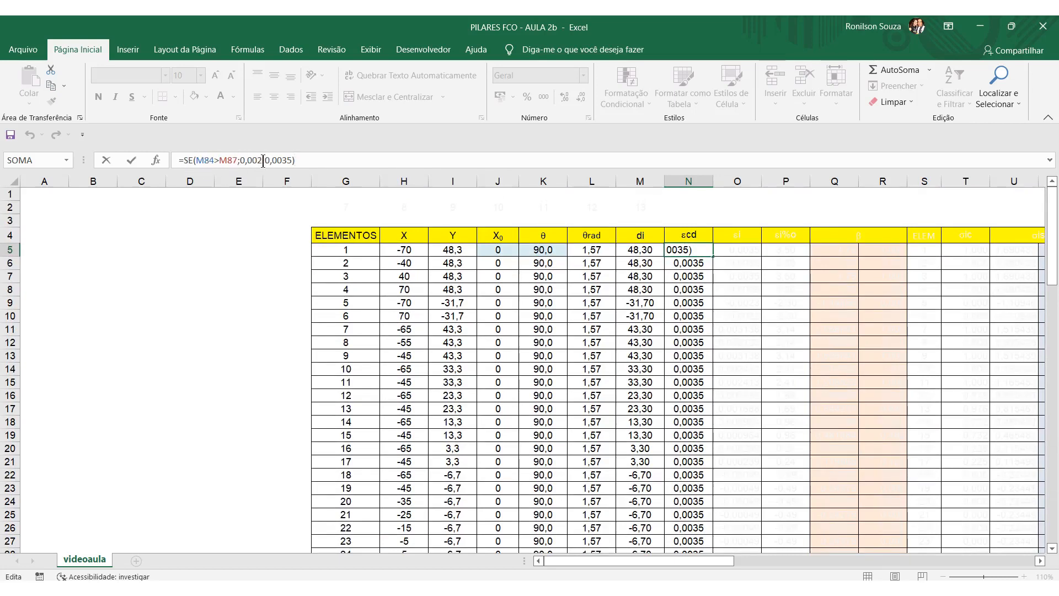
{"action": "key", "text": "Return"}
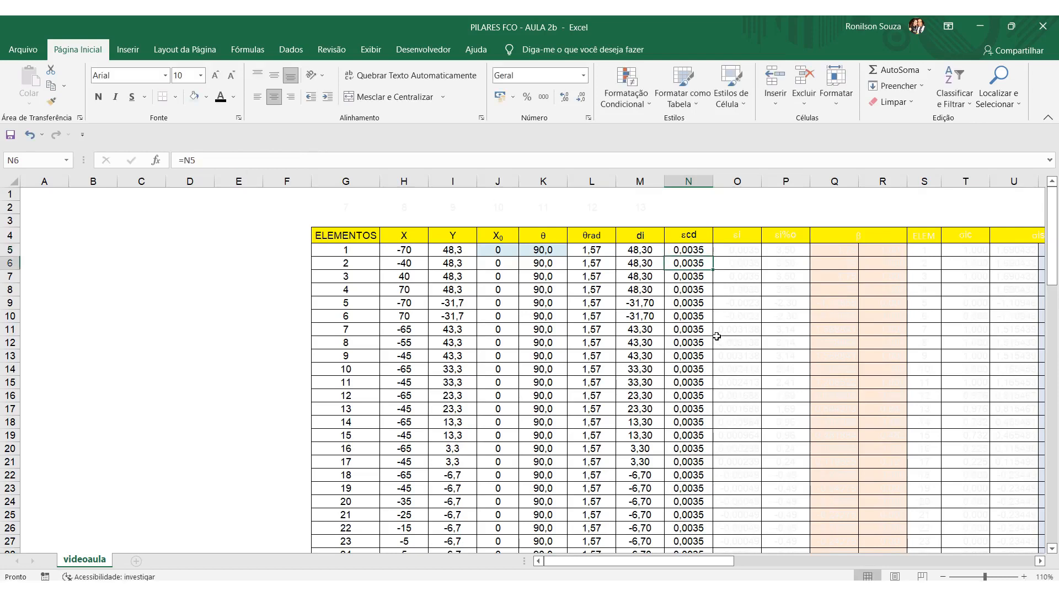
Review the εcd column down to the dn and d cells below the element rows.
{"action": "scroll", "coordinate": [717, 332], "scroll_direction": "down", "scroll_amount": 19}
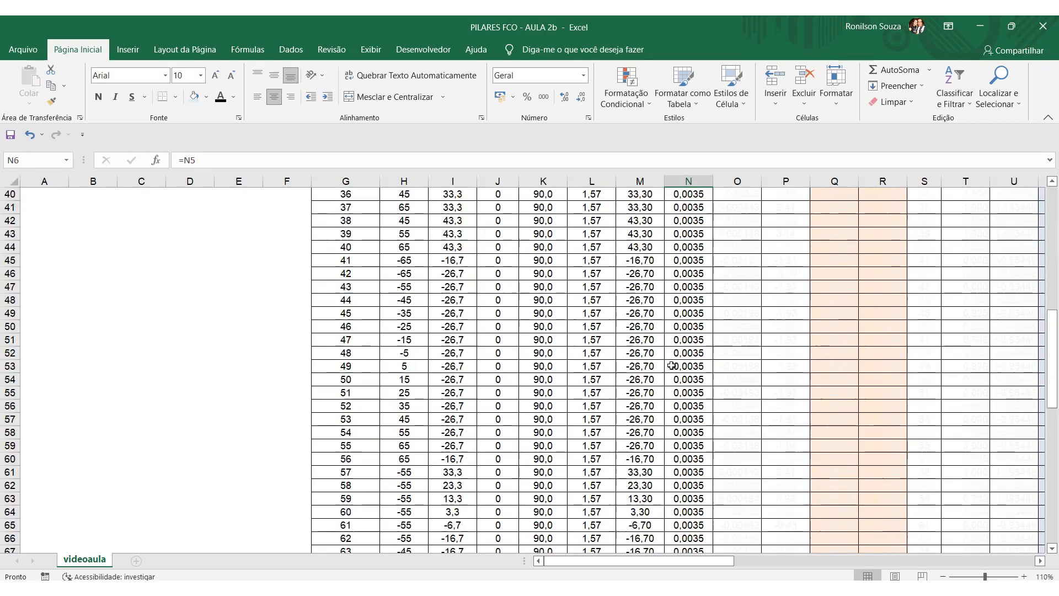
{"action": "scroll", "coordinate": [675, 370], "scroll_direction": "down", "scroll_amount": 4}
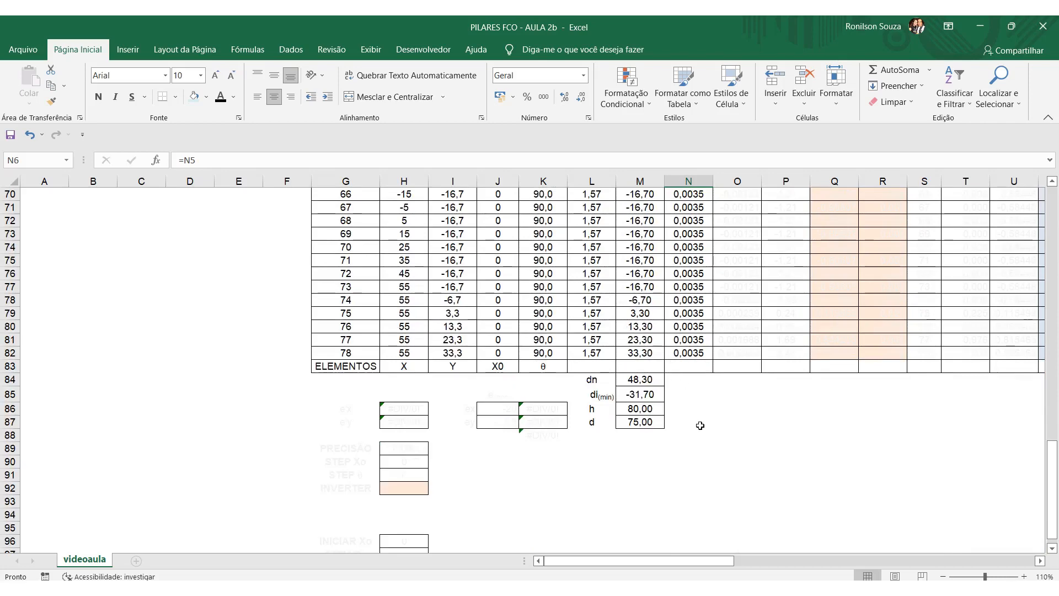
{"action": "scroll", "coordinate": [698, 423], "scroll_direction": "up", "scroll_amount": 20}
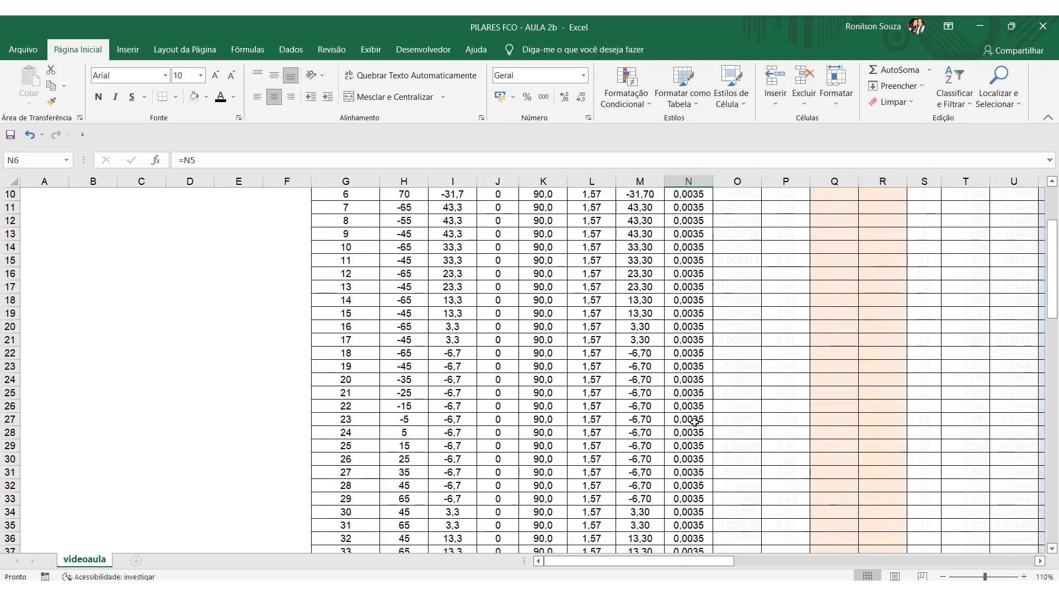
{"action": "scroll", "coordinate": [695, 422], "scroll_direction": "up", "scroll_amount": 3}
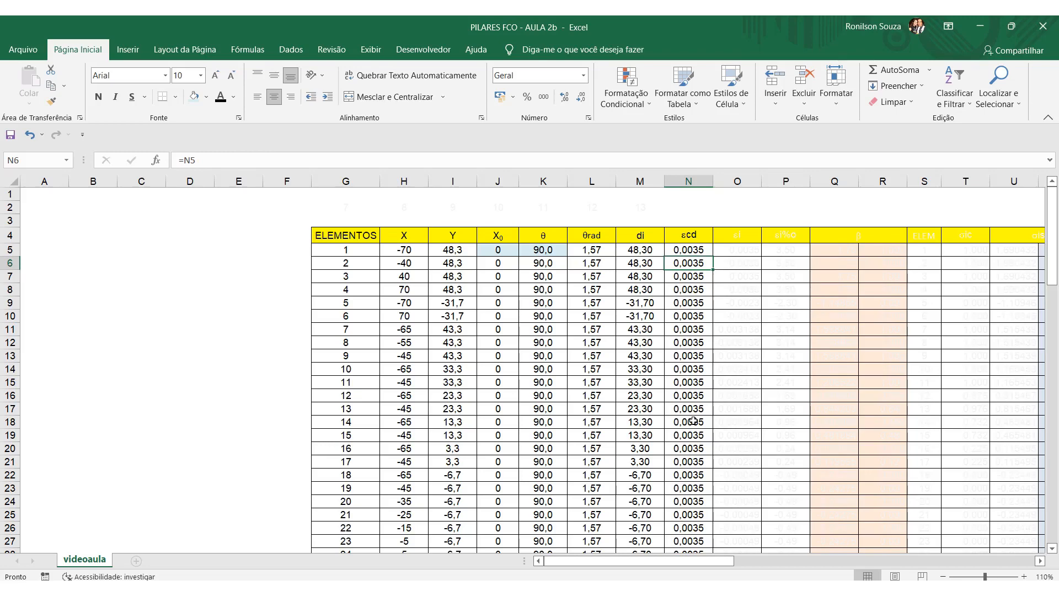
Change the font colour of the εi column, O4:O82, to black.
{"action": "left_click_drag", "start_coordinate": [740, 235], "coordinate": [742, 467]}
{"action": "left_click", "coordinate": [220, 97]}
{"action": "scroll", "coordinate": [511, 356], "scroll_direction": "up", "scroll_amount": 20}
{"action": "left_click", "coordinate": [511, 356]}
Inspect the εi formula in O5 and trace its references to di, εcd, dn in M84 and H92.
{"action": "left_click", "coordinate": [747, 252]}
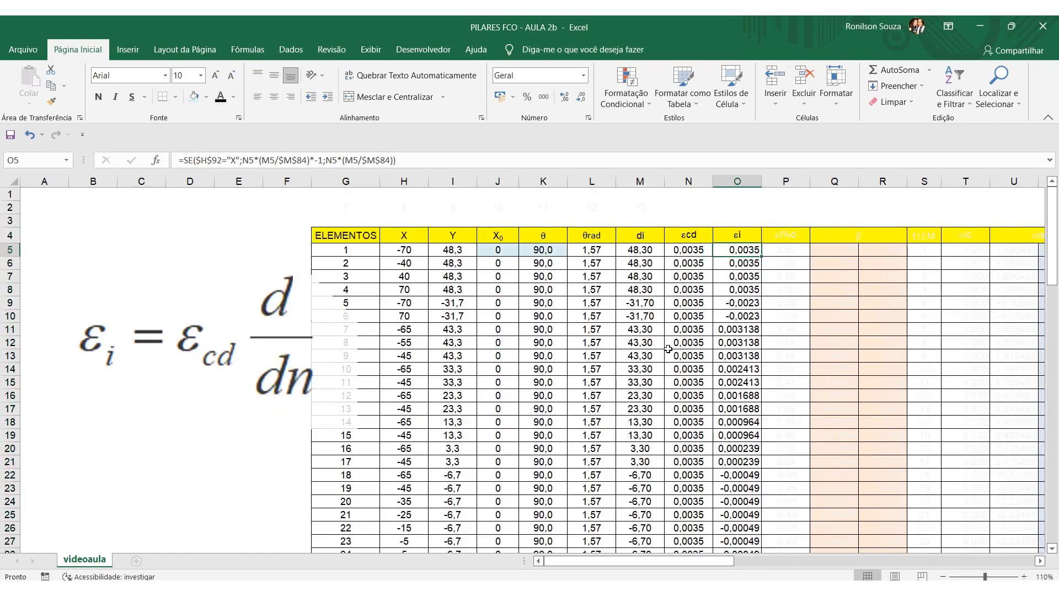
{"action": "left_click", "coordinate": [460, 165]}
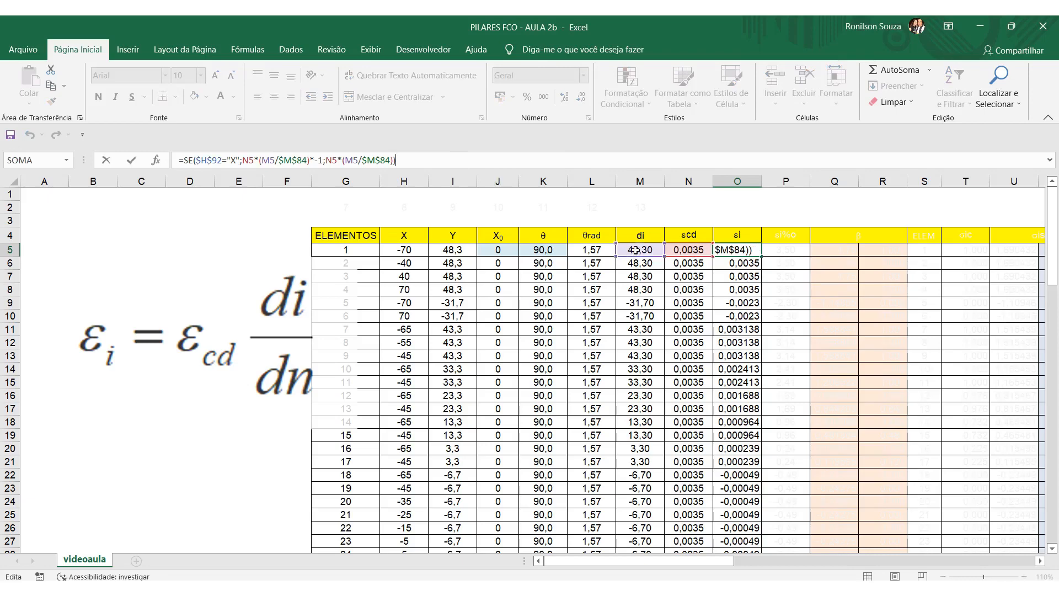
{"action": "scroll", "coordinate": [636, 250], "scroll_direction": "down", "scroll_amount": 20}
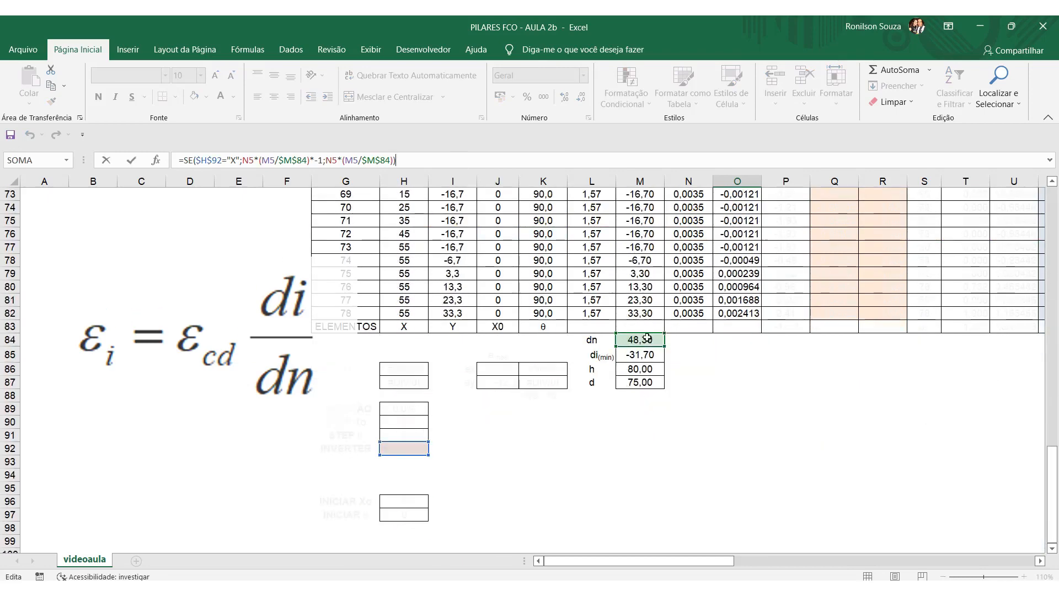
{"action": "scroll", "coordinate": [665, 356], "scroll_direction": "up", "scroll_amount": 5}
Examine the εi formula in O71 for element 67 and its reference to dn, leaving it unedited.
{"action": "left_click", "coordinate": [742, 365]}
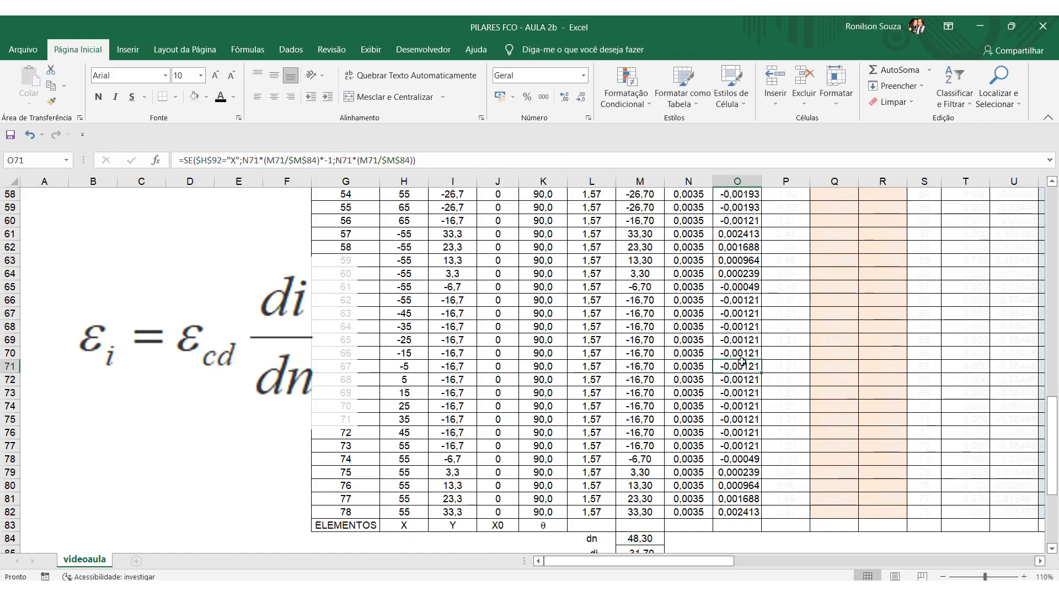
{"action": "double_click", "coordinate": [742, 364]}
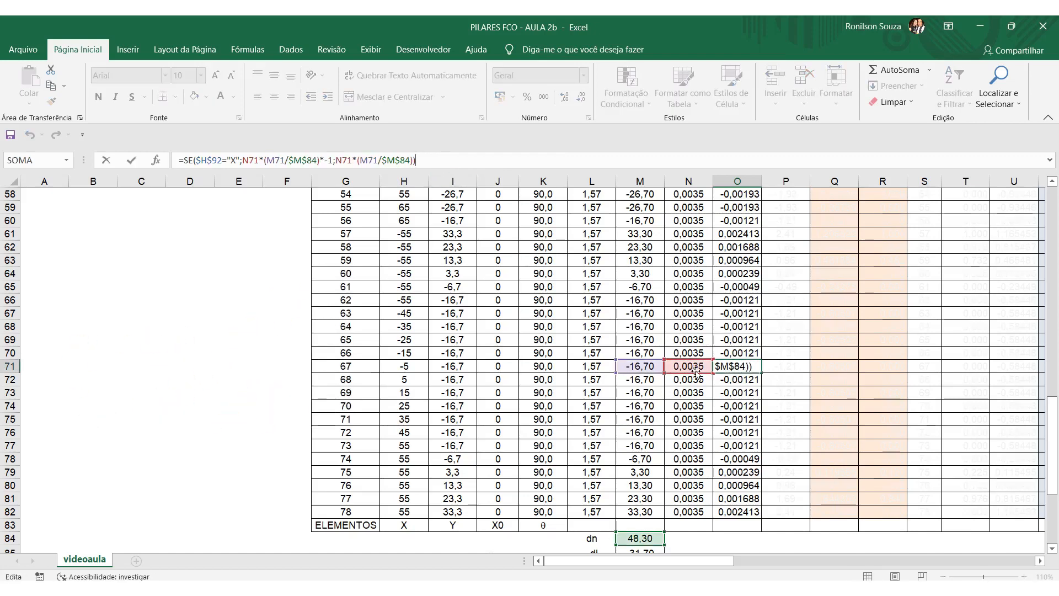
{"action": "scroll", "coordinate": [640, 394], "scroll_direction": "down", "scroll_amount": 1}
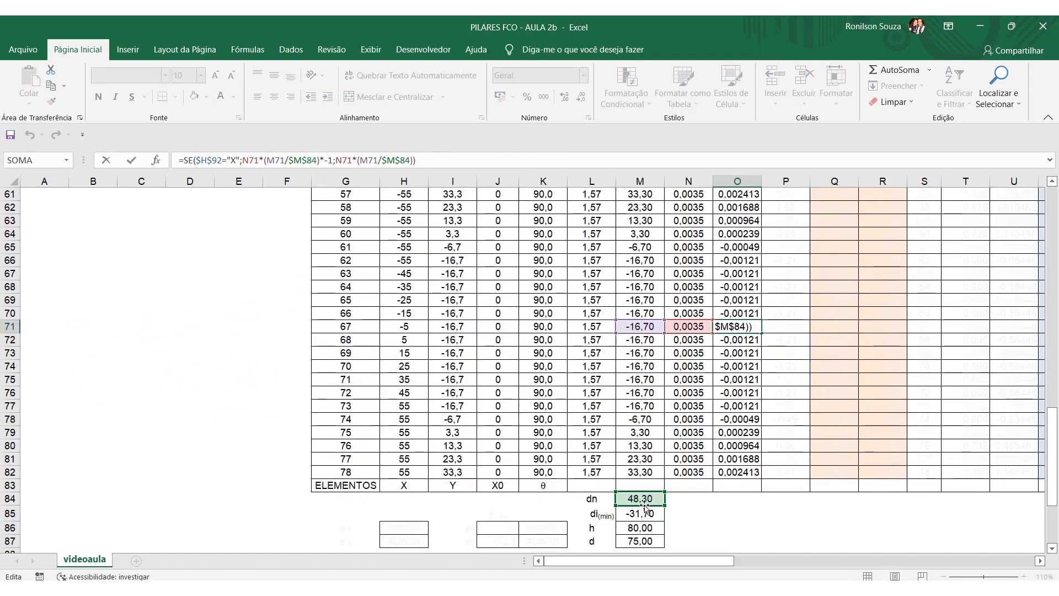
{"action": "key", "text": "Escape"}
{"action": "scroll", "coordinate": [722, 478], "scroll_direction": "up", "scroll_amount": 5}
{"action": "scroll", "coordinate": [721, 475], "scroll_direction": "up", "scroll_amount": 15}
Check the H92 condition in O5's formula and change the font colour of the INVERTER cells G92:H92 to black.
{"action": "left_click", "coordinate": [746, 255]}
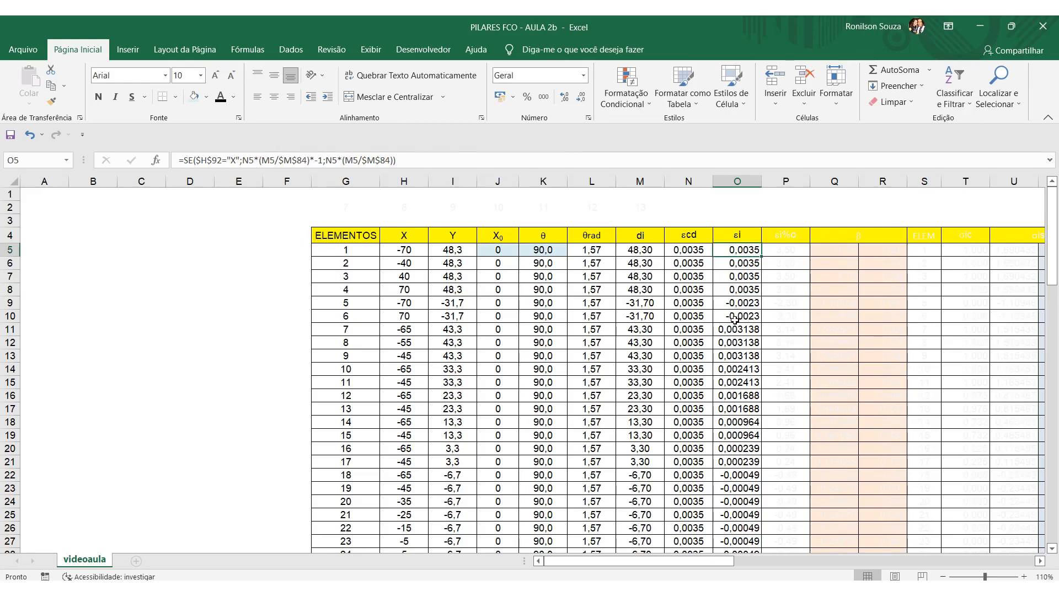
{"action": "scroll", "coordinate": [735, 319], "scroll_direction": "down", "scroll_amount": 20}
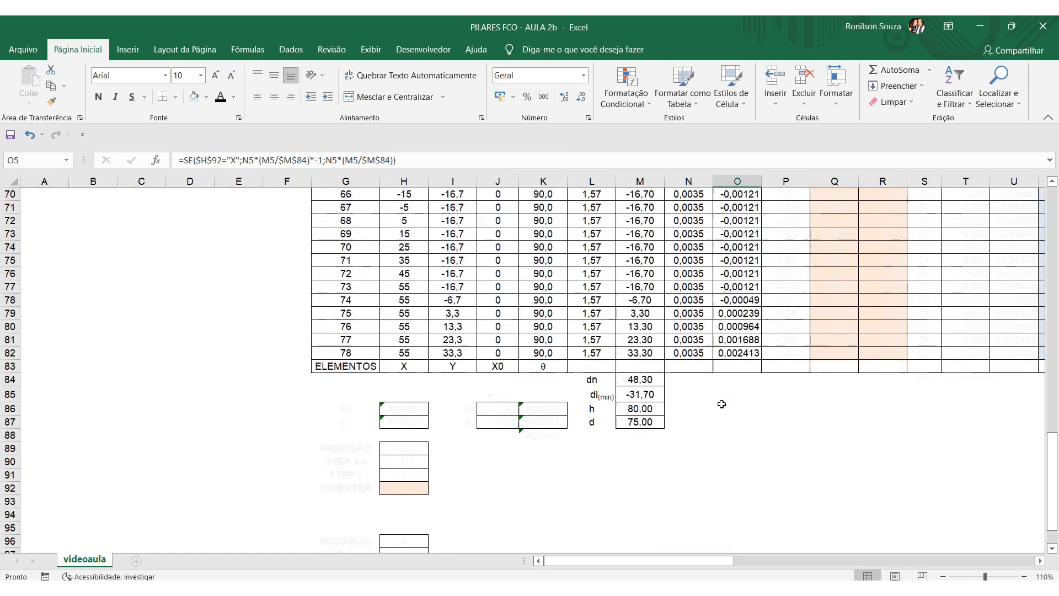
{"action": "left_click_drag", "start_coordinate": [333, 329], "coordinate": [405, 329]}
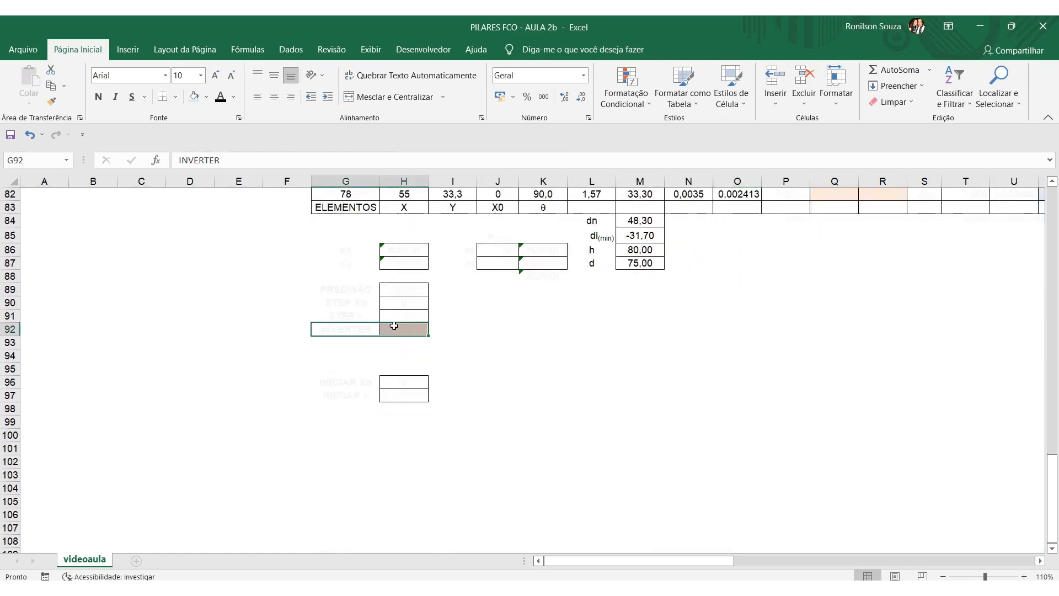
{"action": "left_click", "coordinate": [221, 98]}
{"action": "left_click", "coordinate": [530, 410]}
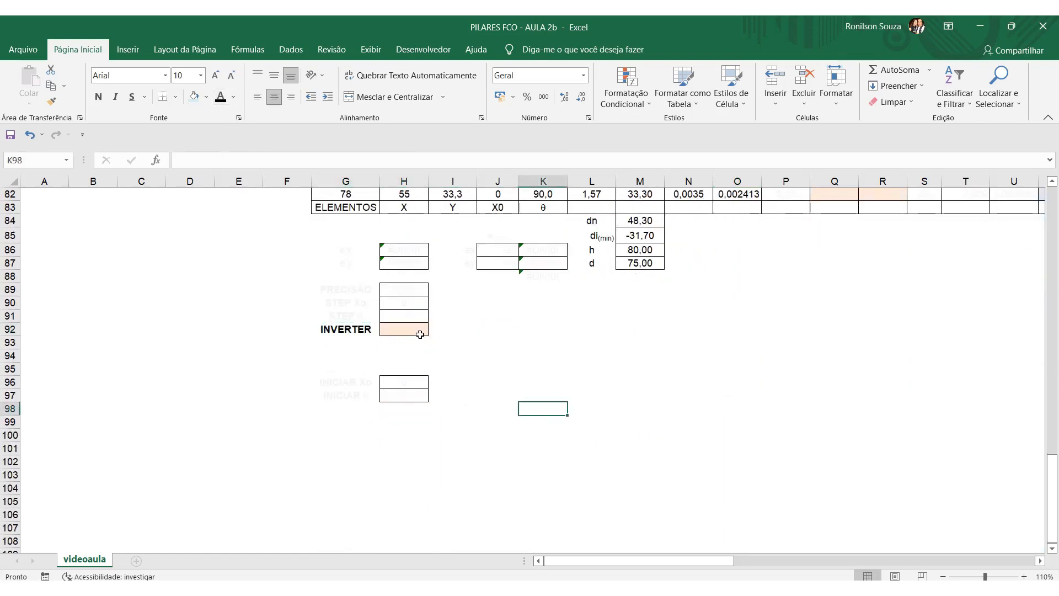
Enter X in the INVERTER cell H92 and check the signs of the εi values in O5:O8.
{"action": "left_click", "coordinate": [420, 331]}
{"action": "type", "text": "X"}
{"action": "key", "text": "Return"}
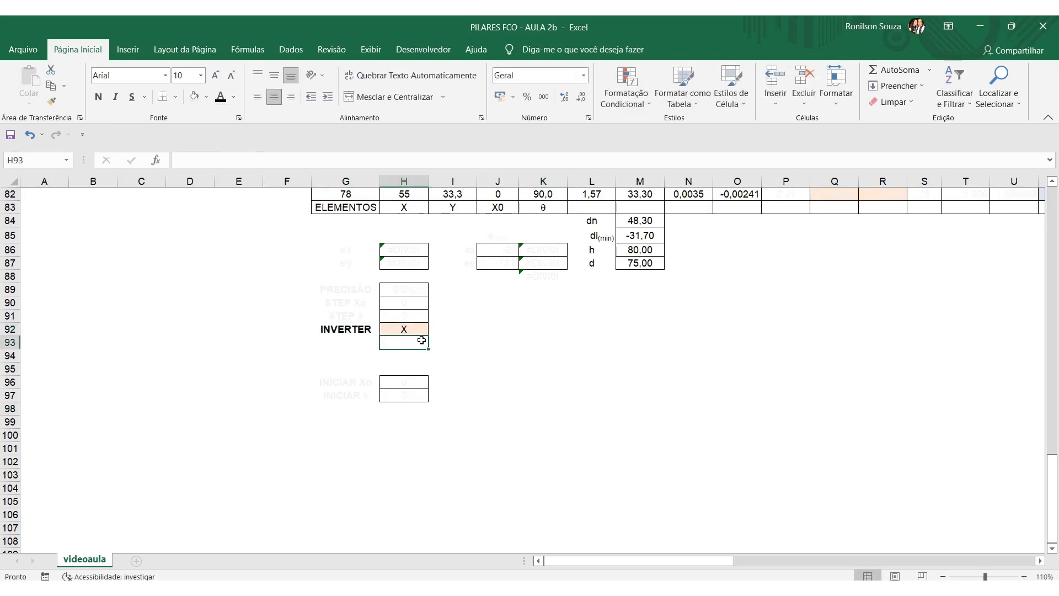
{"action": "scroll", "coordinate": [740, 296], "scroll_direction": "up", "scroll_amount": 20}
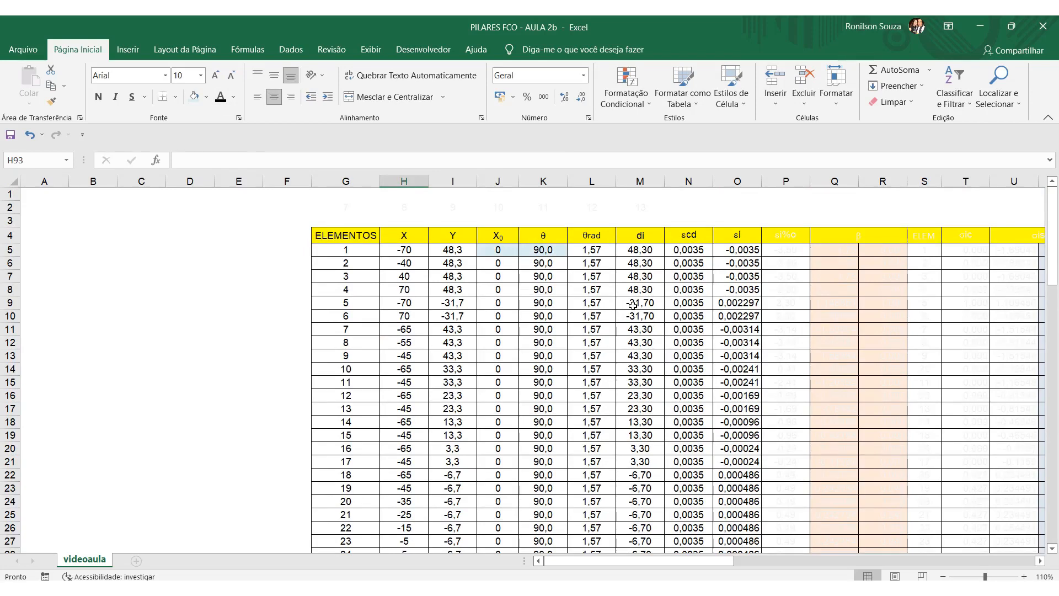
{"action": "left_click_drag", "start_coordinate": [740, 250], "coordinate": [745, 289]}
{"action": "scroll", "coordinate": [656, 414], "scroll_direction": "down", "scroll_amount": 20}
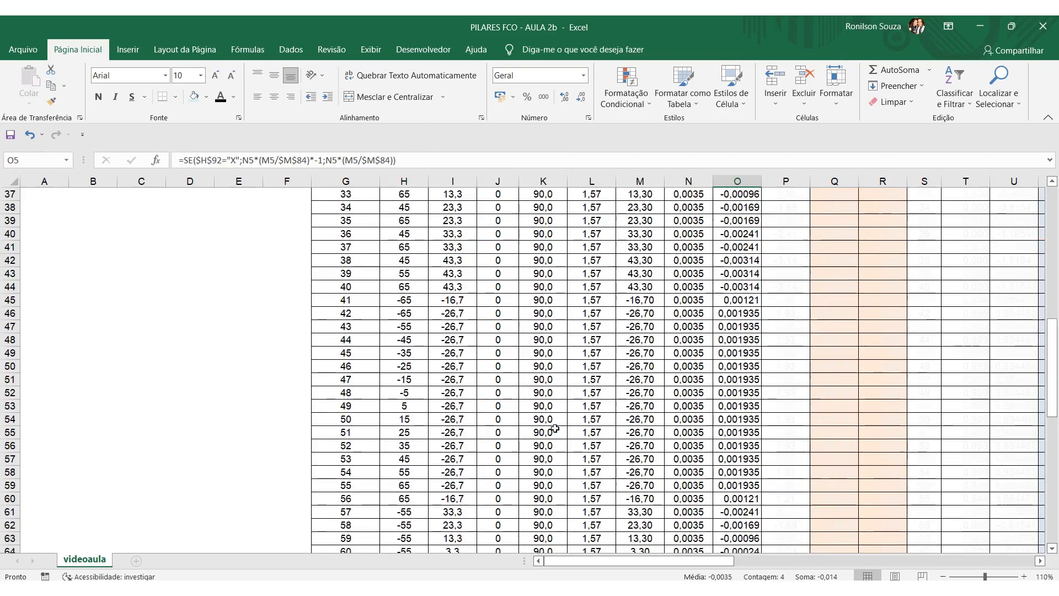
Clear the X from the INVERTER cell H92 and recheck the εi values in O5:O8.
{"action": "left_click", "coordinate": [404, 409]}
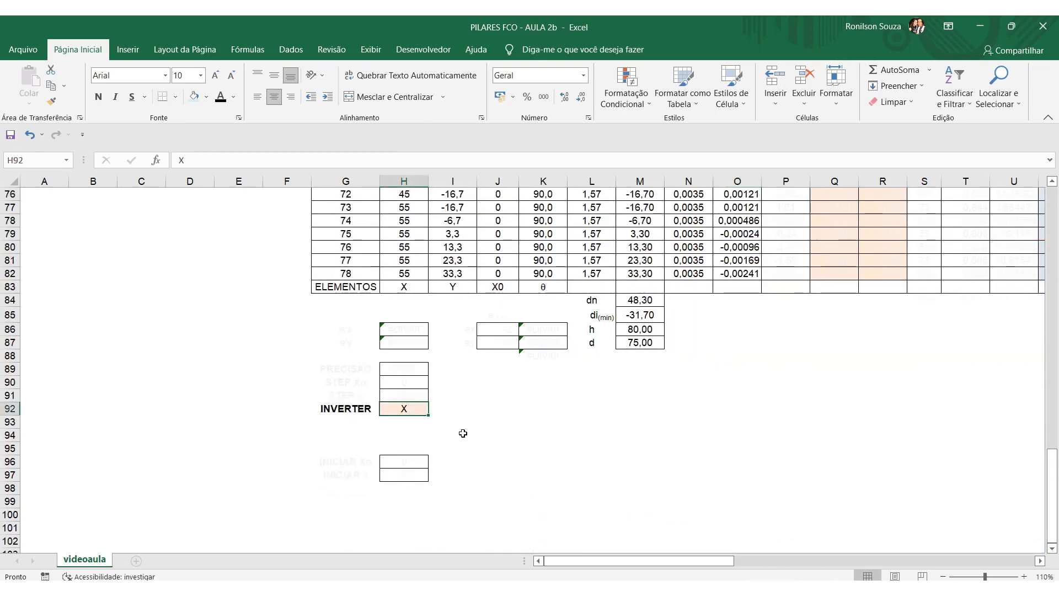
{"action": "key", "text": "Delete"}
{"action": "scroll", "coordinate": [671, 428], "scroll_direction": "up", "scroll_amount": 20}
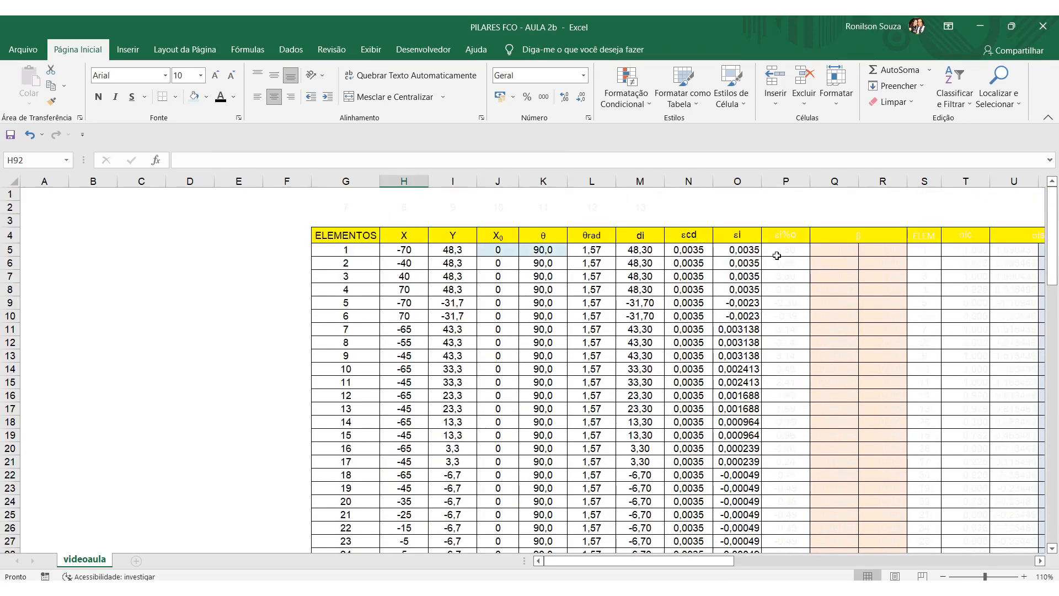
{"action": "left_click", "coordinate": [755, 250]}
{"action": "left_click_drag", "start_coordinate": [756, 249], "coordinate": [745, 289]}
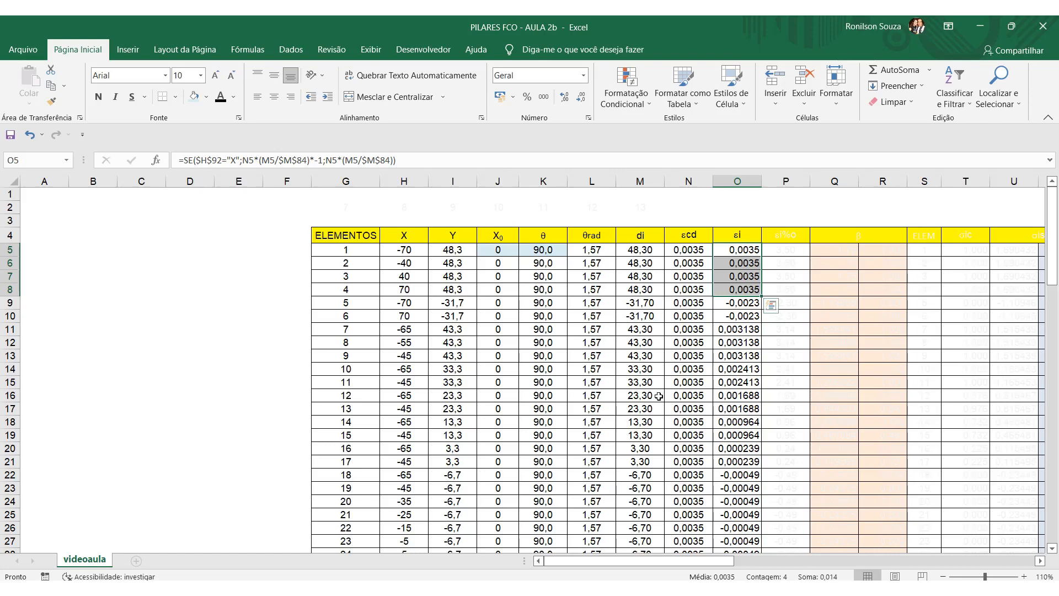
Review the full εi formula in O14 for element 10 without changing it.
{"action": "left_click", "coordinate": [735, 370]}
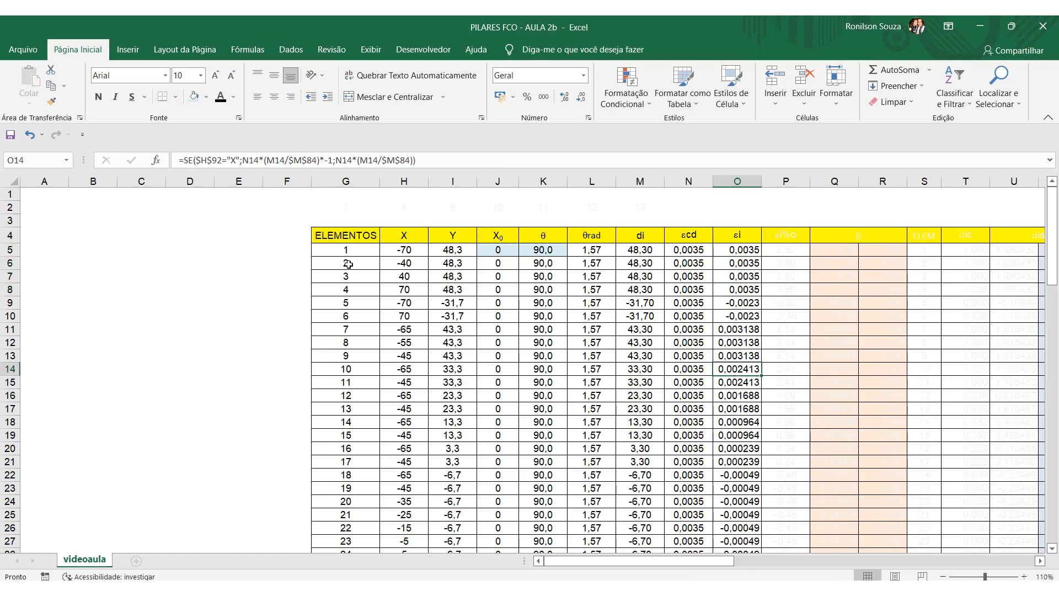
{"action": "left_click_drag", "start_coordinate": [176, 159], "coordinate": [419, 160]}
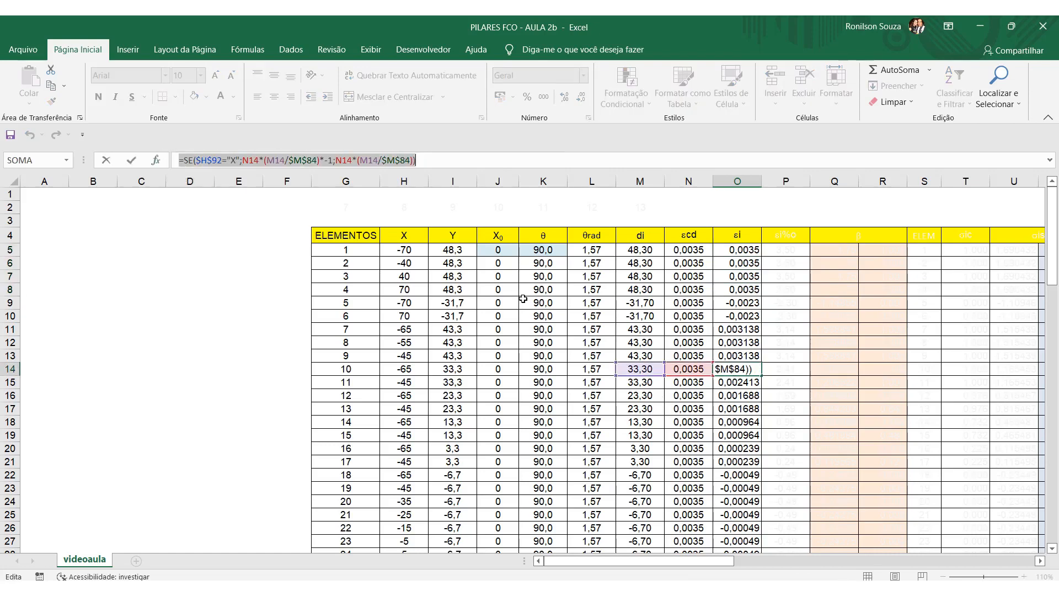
{"action": "key", "text": "Escape"}
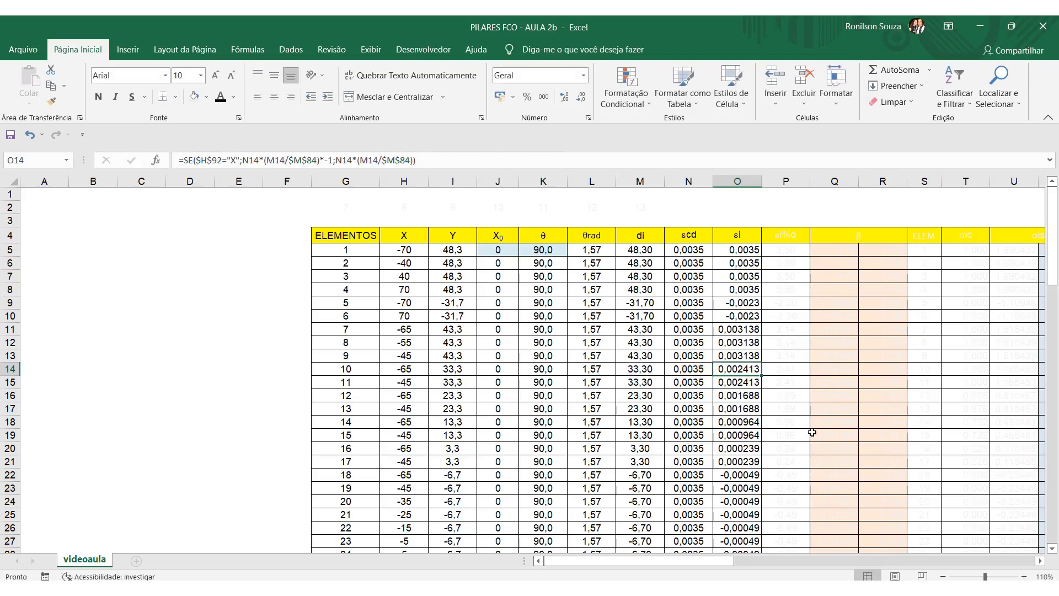
Change the font colour of the εi%o column, P4:P82, to black.
{"action": "left_click_drag", "start_coordinate": [786, 237], "coordinate": [810, 440]}
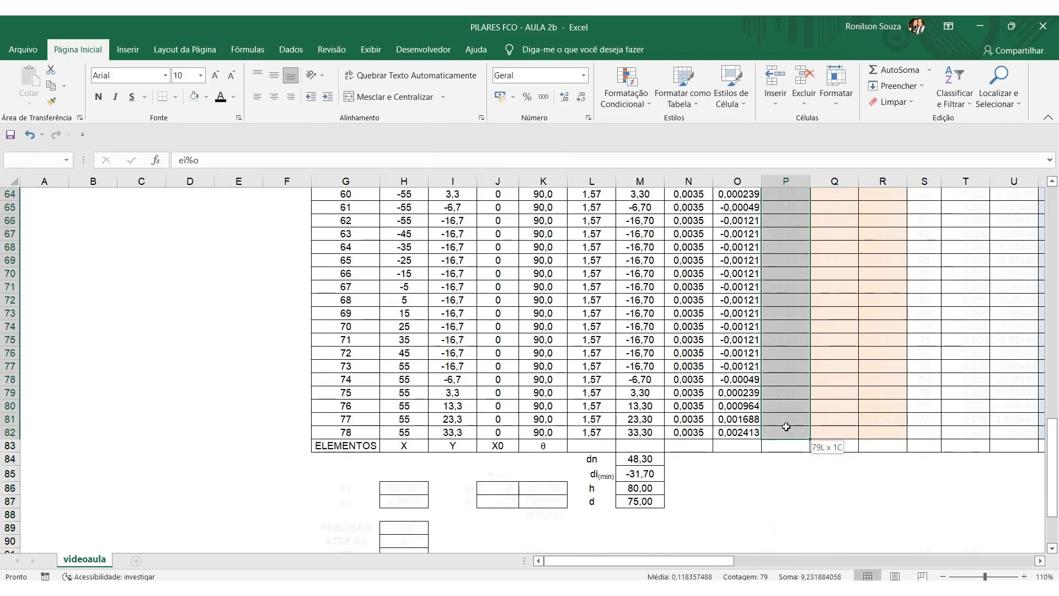
{"action": "left_click", "coordinate": [221, 98]}
{"action": "scroll", "coordinate": [552, 331], "scroll_direction": "up", "scroll_amount": 20}
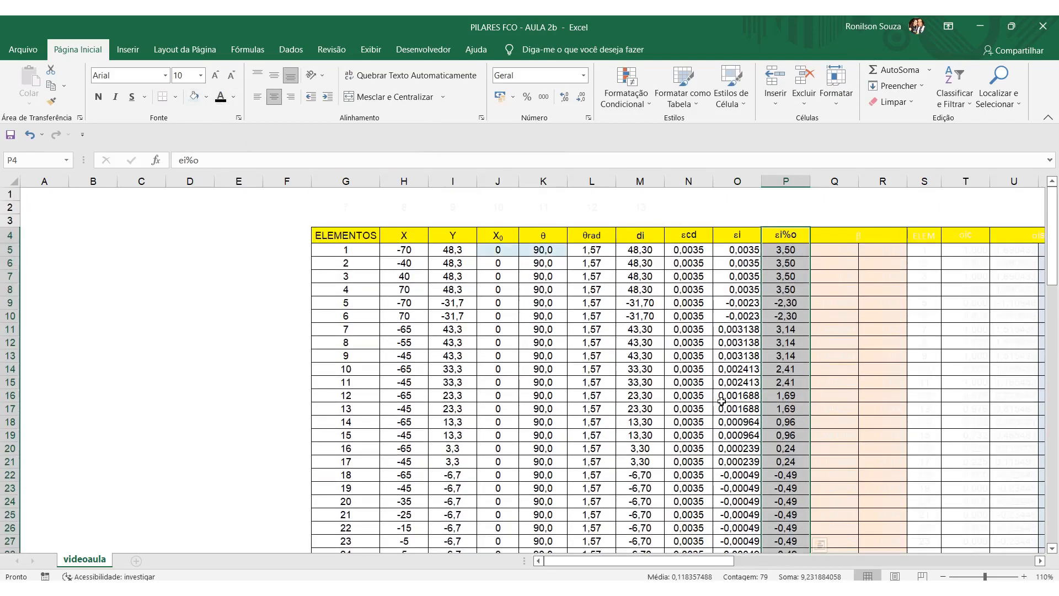
{"action": "left_click", "coordinate": [738, 395]}
Inspect the εi%o formula in P5 and bring the hidden columns after it into view.
{"action": "left_click", "coordinate": [794, 252]}
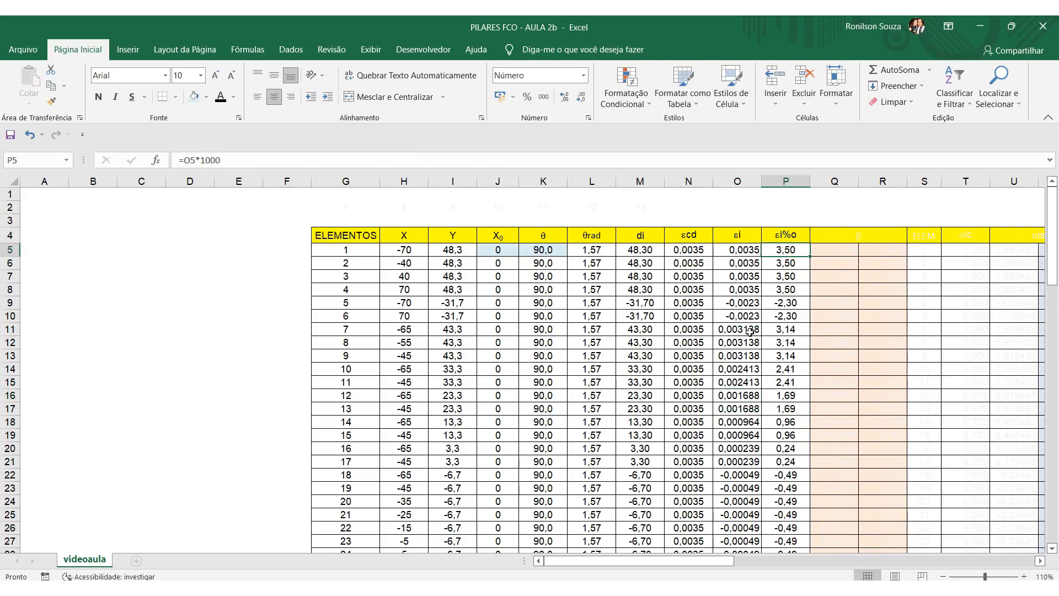
{"action": "left_click_drag", "start_coordinate": [607, 561], "coordinate": [607, 563]}
{"action": "left_click", "coordinate": [591, 207]}
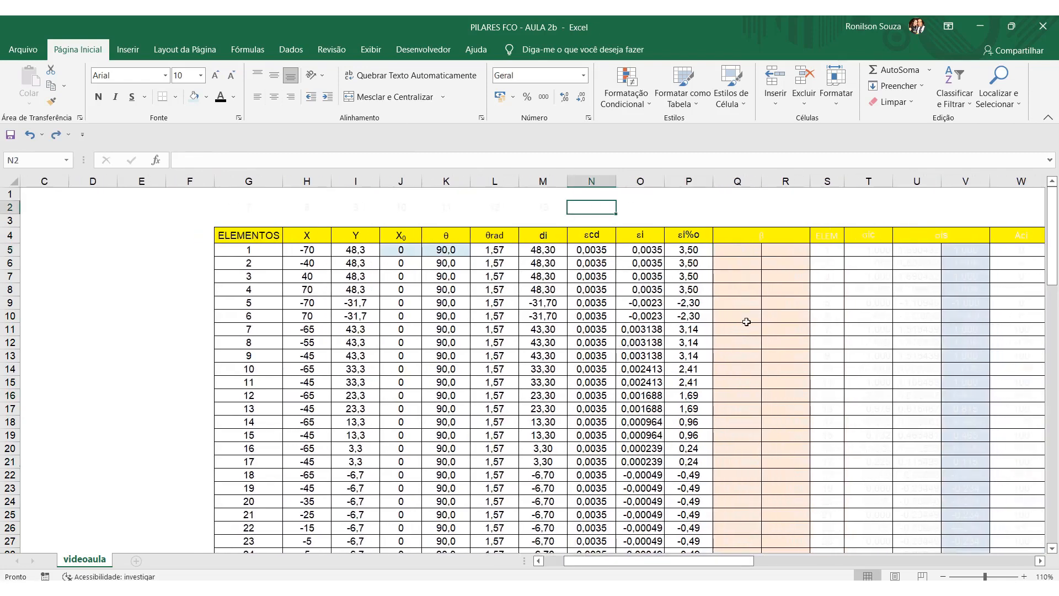
Change the font colour of the β columns, Q4:R82, to black.
{"action": "left_click_drag", "start_coordinate": [731, 238], "coordinate": [761, 441]}
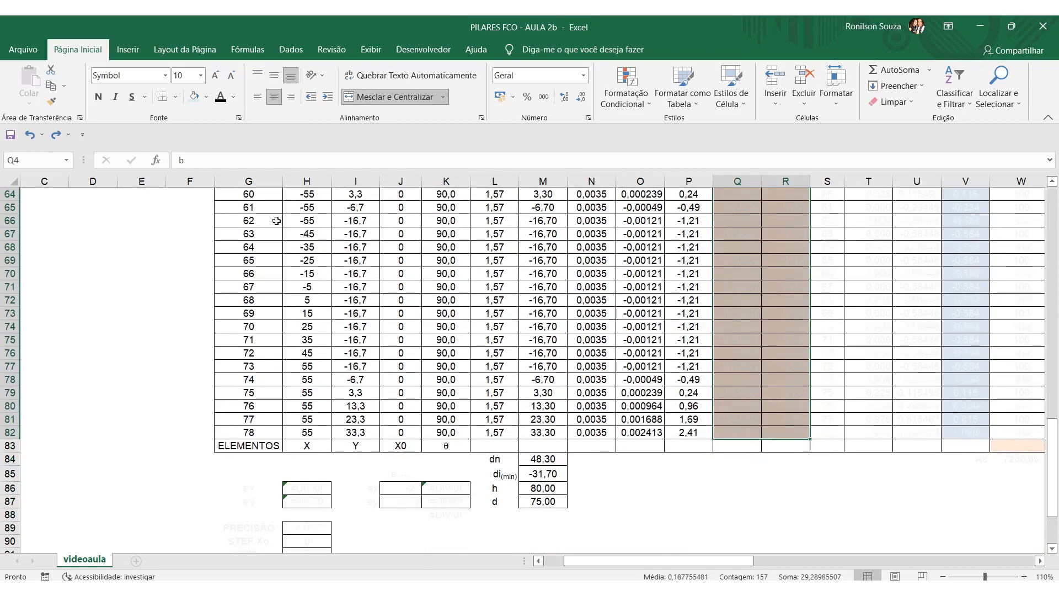
{"action": "scroll", "coordinate": [509, 263], "scroll_direction": "up", "scroll_amount": 17}
{"action": "scroll", "coordinate": [509, 263], "scroll_direction": "up", "scroll_amount": 4}
{"action": "left_click", "coordinate": [680, 411]}
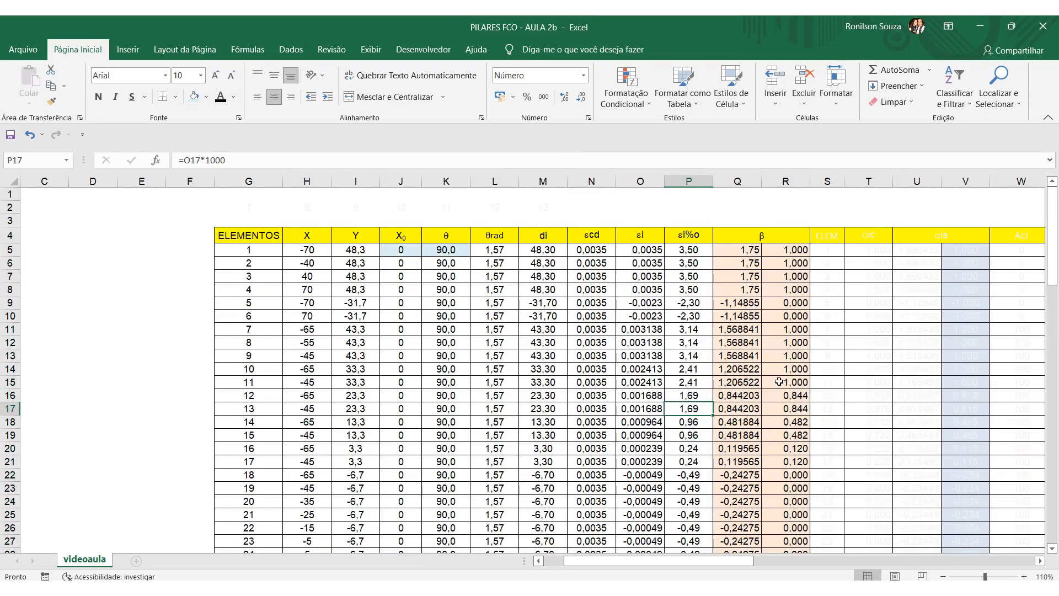
Inspect the first β formula in Q5, which divides εi by 0,002, without changing it.
{"action": "left_click", "coordinate": [746, 248]}
{"action": "key", "text": "F2"}
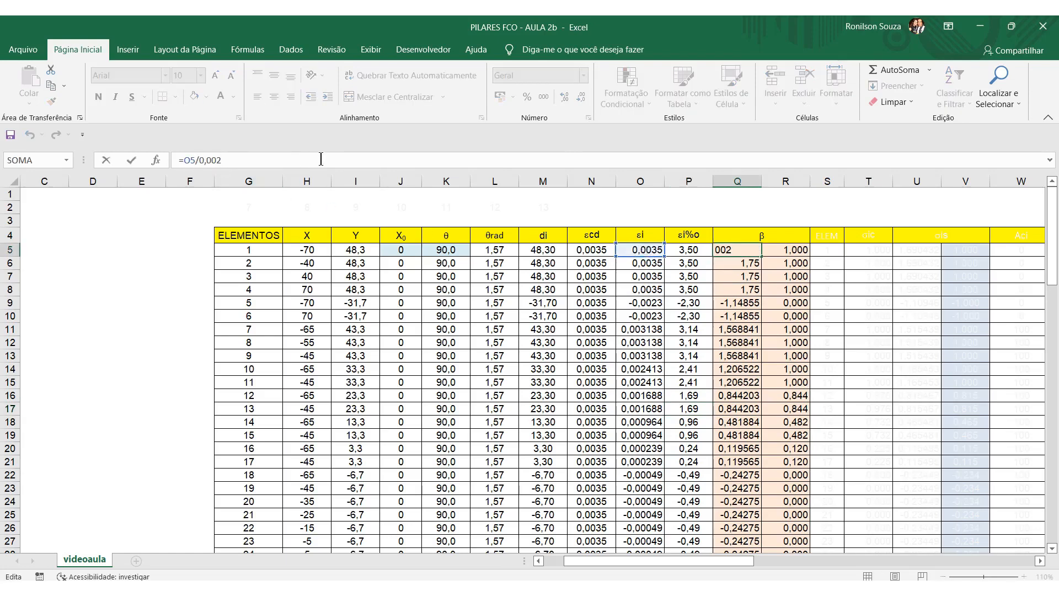
{"action": "left_click", "coordinate": [741, 423]}
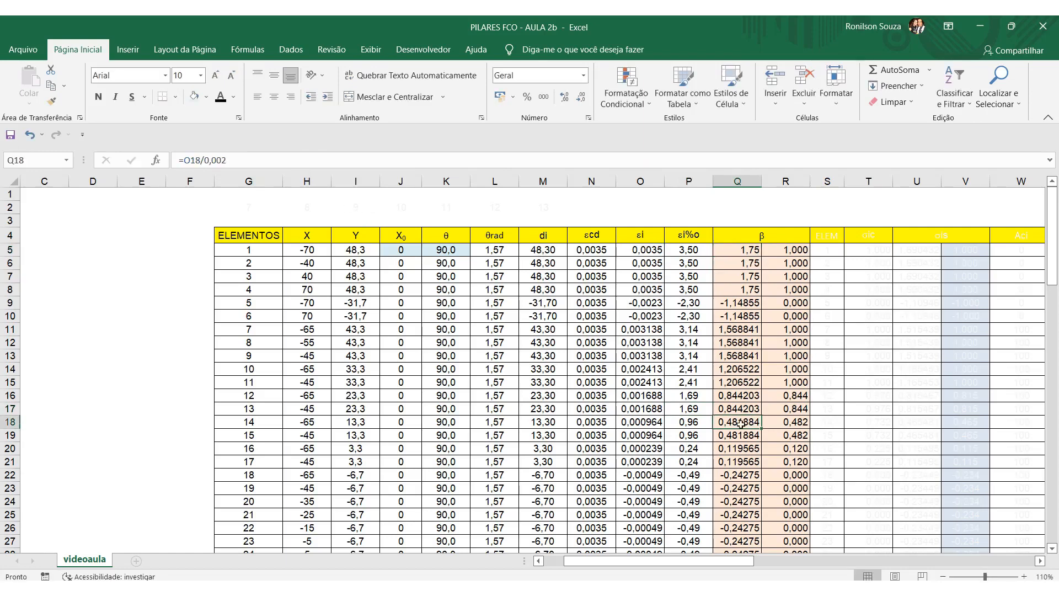
Review the conditional β formula in R5 without changing it, and check the limited values down column R.
{"action": "left_click", "coordinate": [798, 255]}
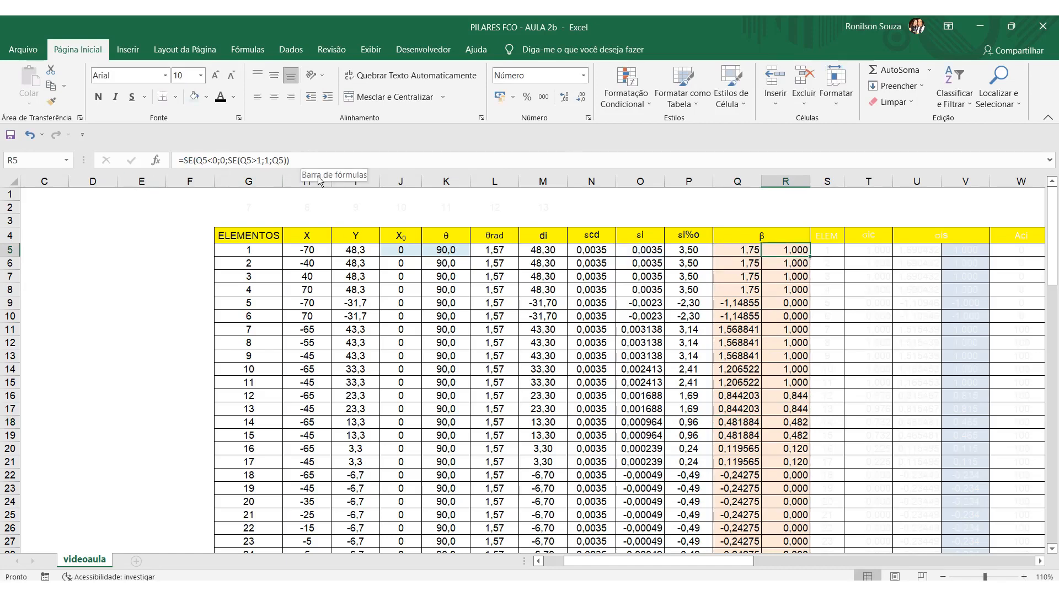
{"action": "left_click", "coordinate": [317, 159]}
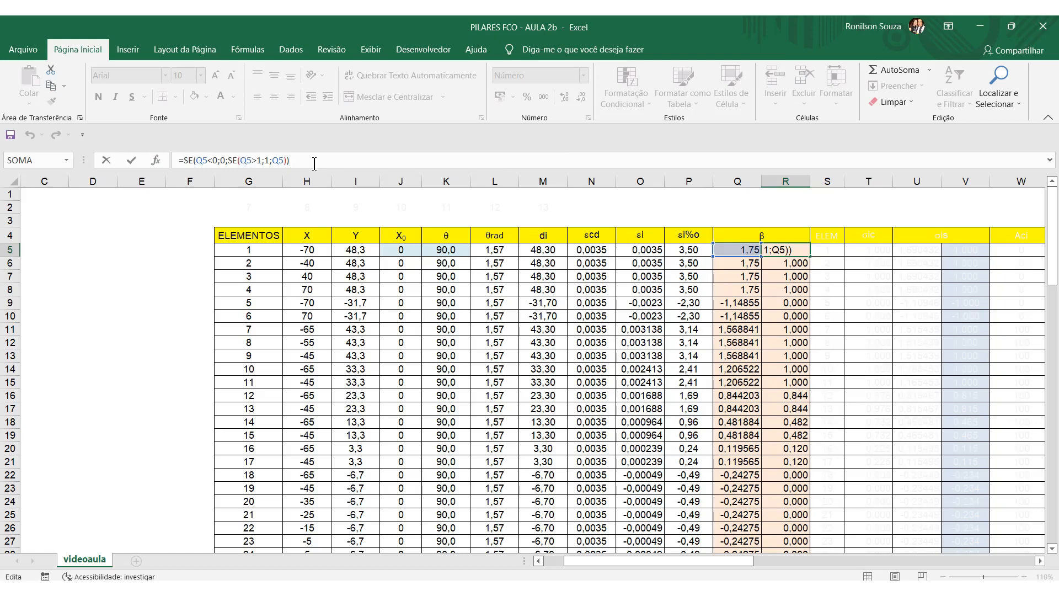
{"action": "key", "text": "Return"}
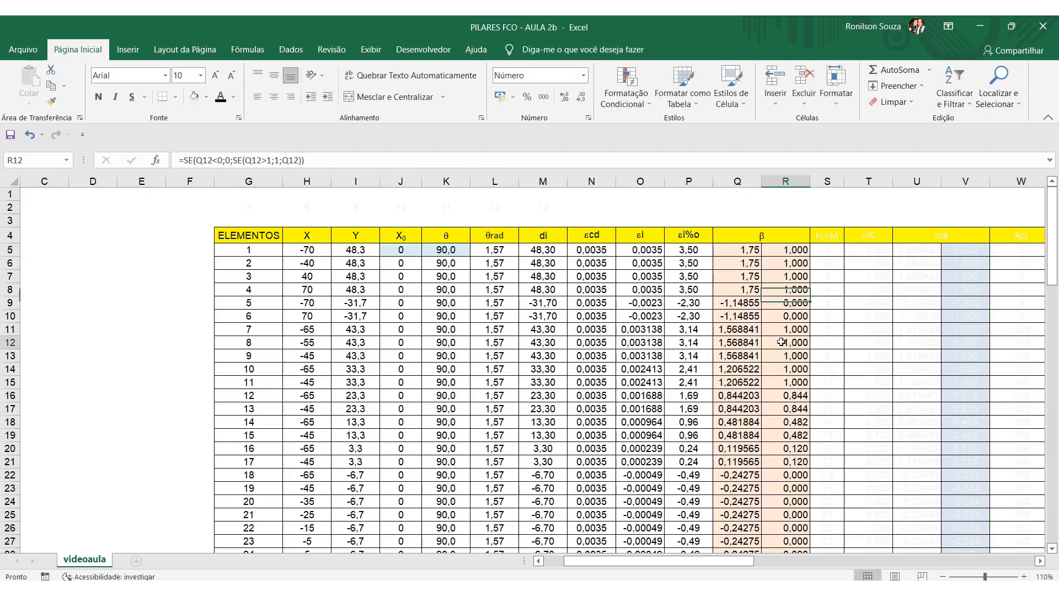
{"action": "left_click", "coordinate": [797, 250]}
{"action": "scroll", "coordinate": [794, 439], "scroll_direction": "down", "scroll_amount": 20}
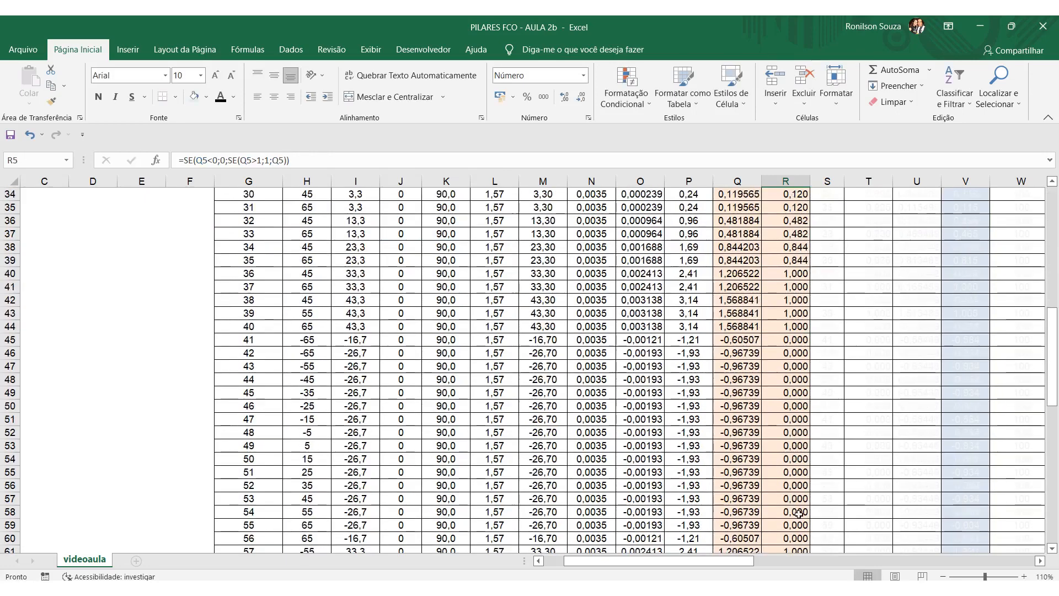
{"action": "scroll", "coordinate": [783, 473], "scroll_direction": "up", "scroll_amount": 20}
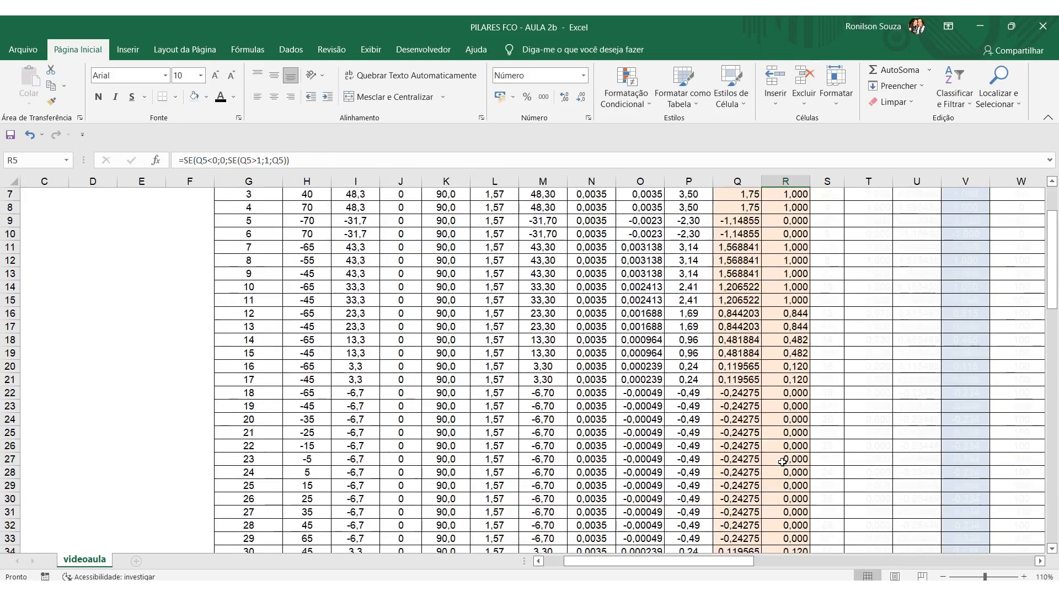
Change the font colour of the ELEM column, S4:S82, to black and inspect the reference formula in S5.
{"action": "left_click_drag", "start_coordinate": [827, 236], "coordinate": [834, 459]}
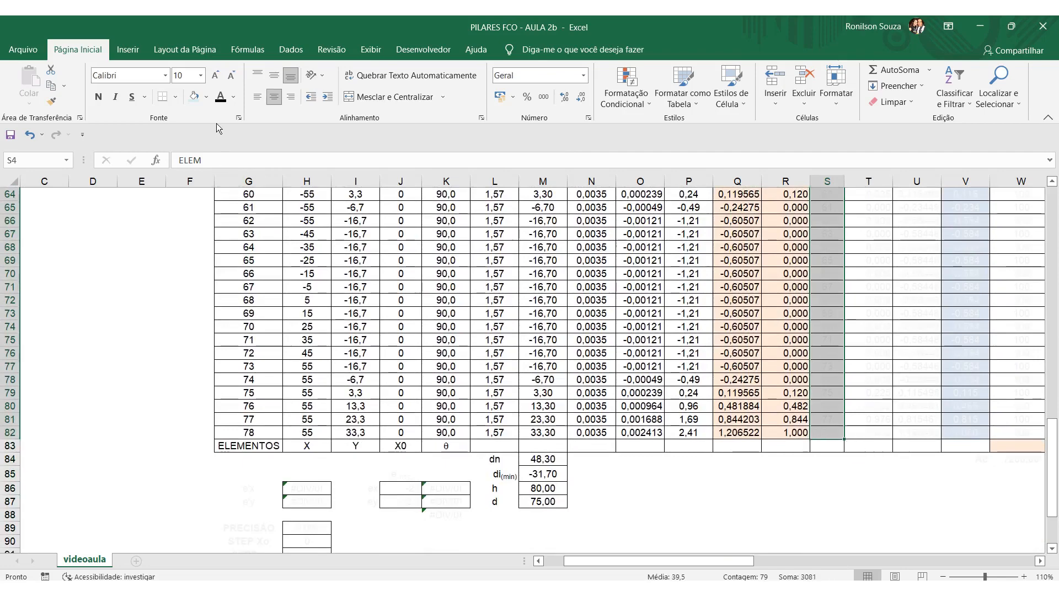
{"action": "scroll", "coordinate": [543, 325], "scroll_direction": "up", "scroll_amount": 20}
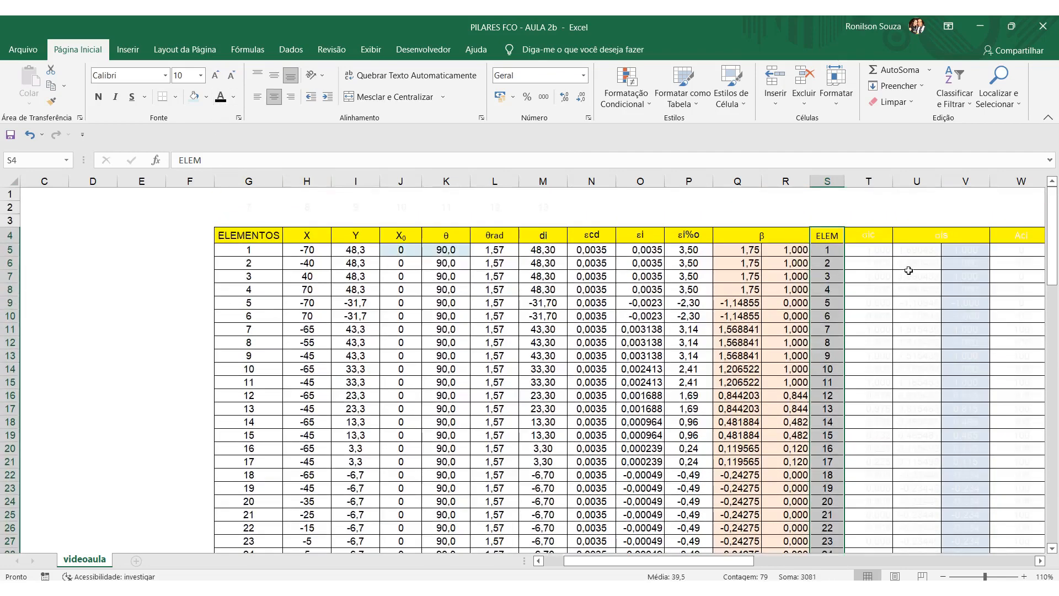
{"action": "left_click_drag", "start_coordinate": [604, 564], "coordinate": [676, 560]}
{"action": "left_click", "coordinate": [509, 328]}
{"action": "left_click", "coordinate": [475, 252]}
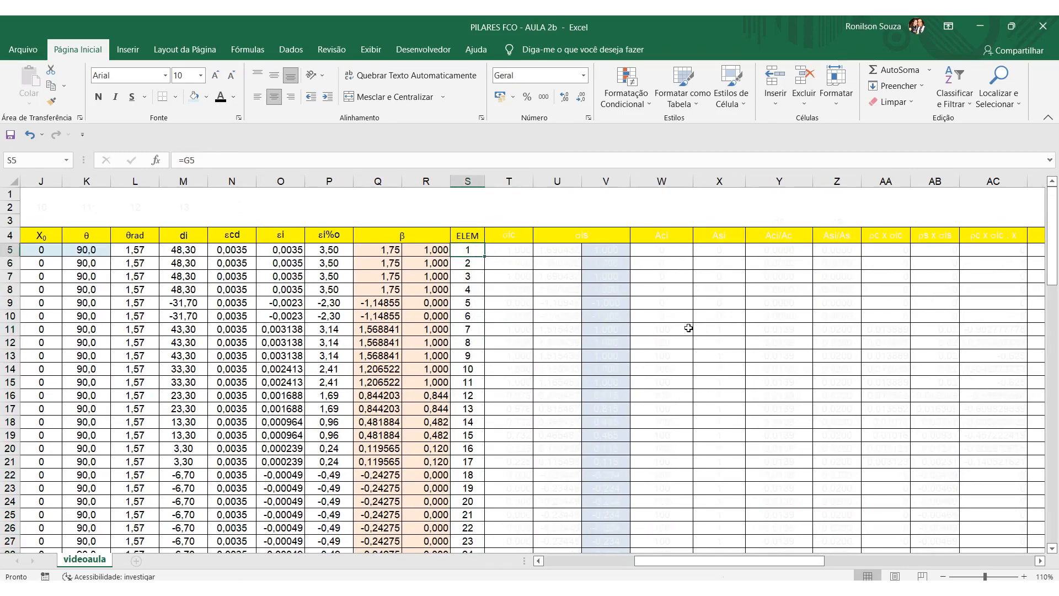
Change the font colour of the σic column, T4:T82, to black.
{"action": "left_click_drag", "start_coordinate": [673, 558], "coordinate": [643, 562]}
{"action": "left_click", "coordinate": [577, 370]}
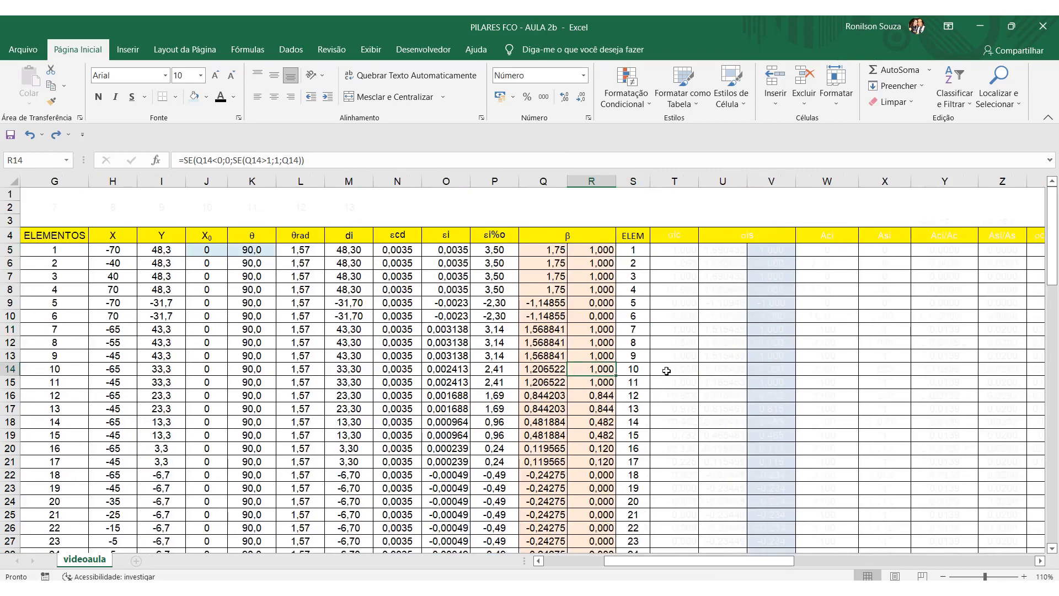
{"action": "left_click_drag", "start_coordinate": [674, 234], "coordinate": [682, 468]}
{"action": "scroll", "coordinate": [697, 320], "scroll_direction": "up", "scroll_amount": 20}
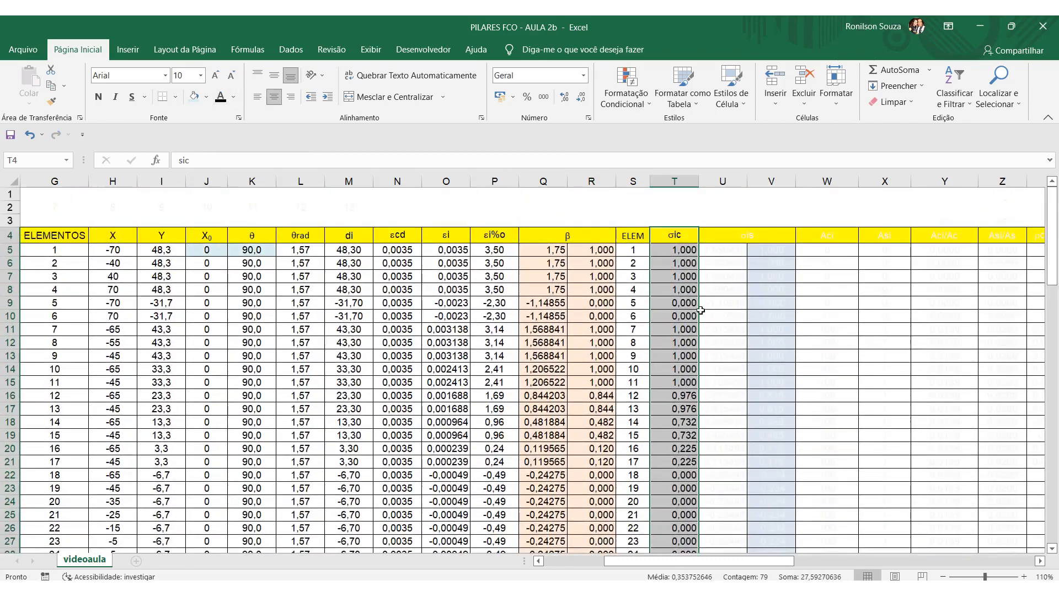
Review the σic formula in T5 against β(2−β) without changing it.
{"action": "left_click", "coordinate": [679, 249]}
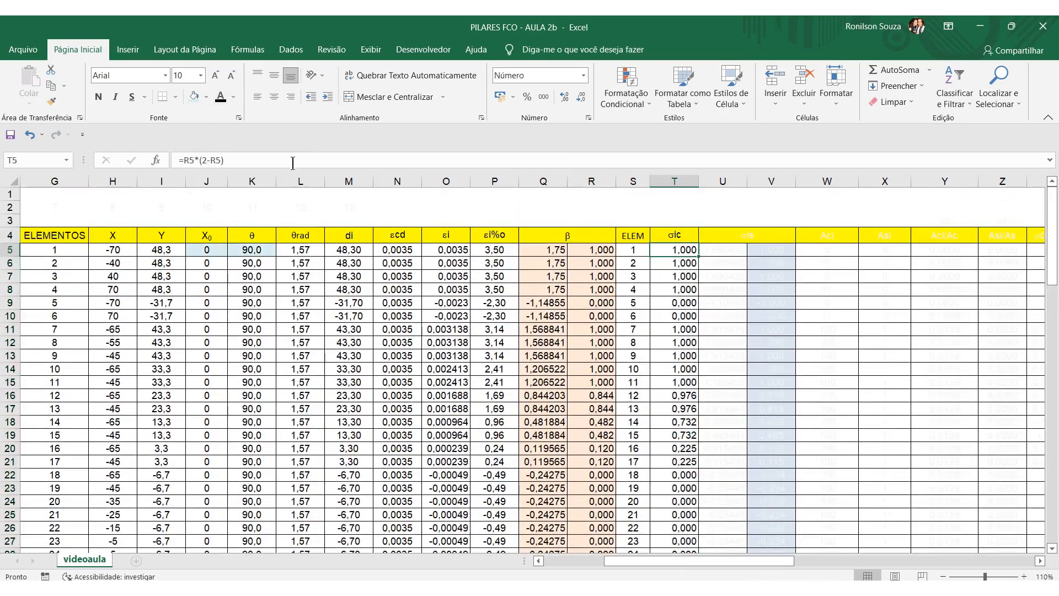
{"action": "left_click", "coordinate": [293, 164]}
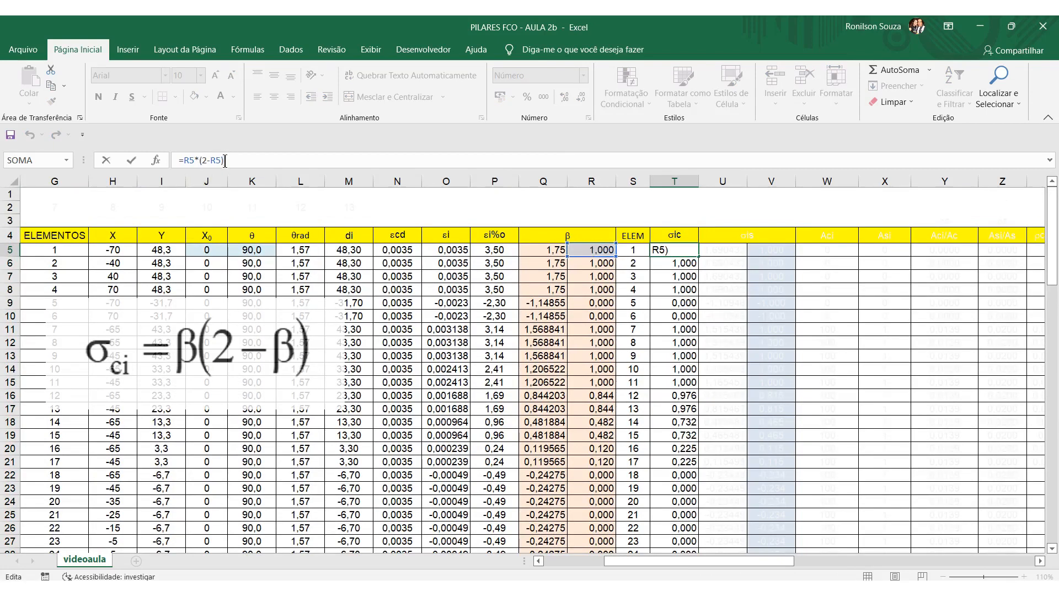
{"action": "left_click", "coordinate": [675, 398]}
Check the σic values and formulas of several elements down column T to its last row.
{"action": "left_click", "coordinate": [678, 303]}
{"action": "left_click", "coordinate": [675, 343]}
{"action": "left_click", "coordinate": [674, 384]}
{"action": "left_click", "coordinate": [682, 473]}
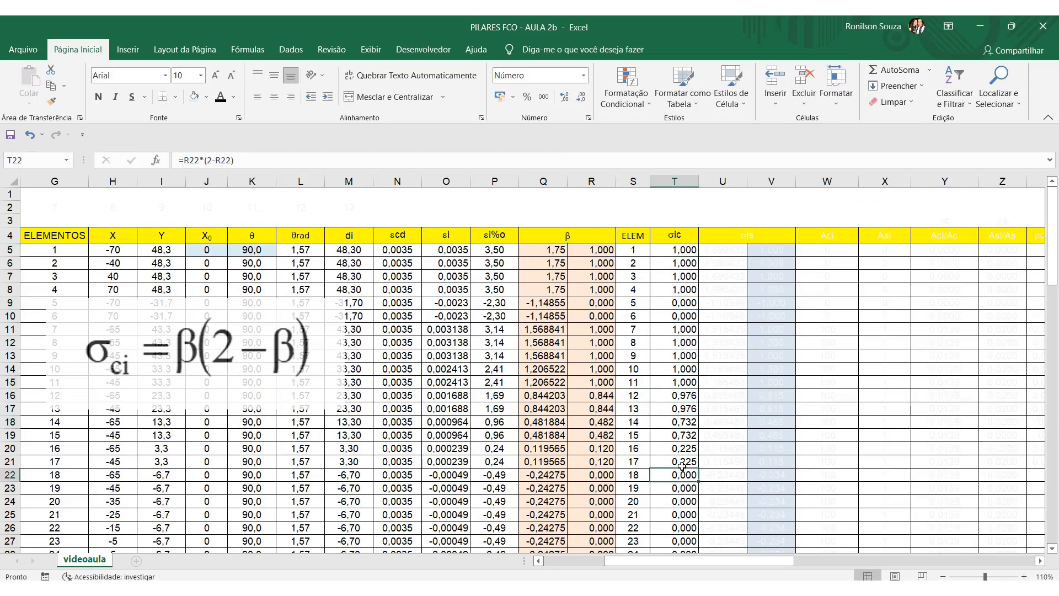
{"action": "scroll", "coordinate": [683, 466], "scroll_direction": "down", "scroll_amount": 13}
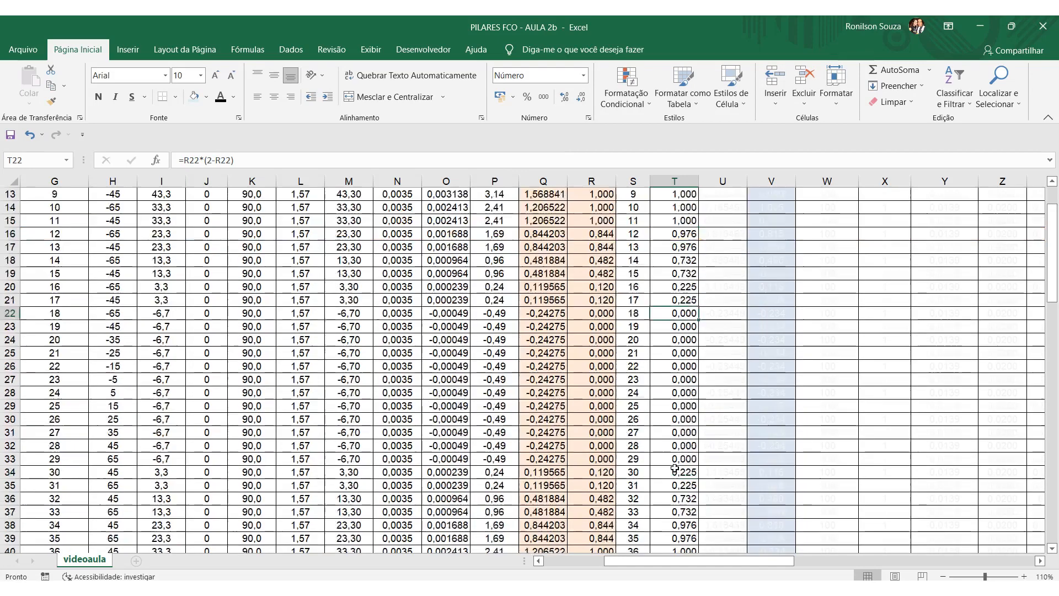
{"action": "scroll", "coordinate": [674, 477], "scroll_direction": "down", "scroll_amount": 7}
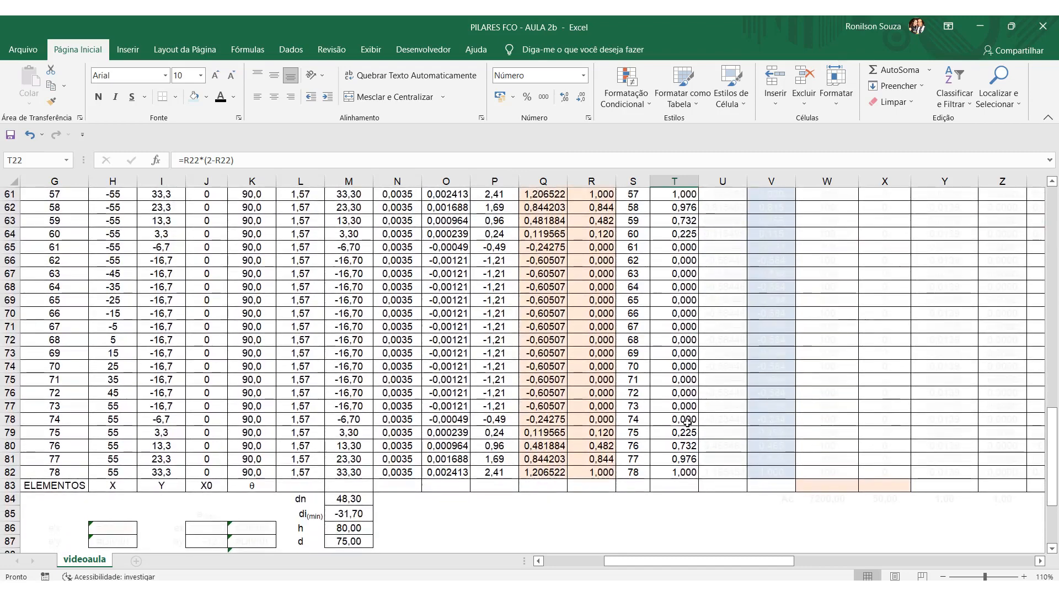
{"action": "scroll", "coordinate": [693, 459], "scroll_direction": "up", "scroll_amount": 12}
{"action": "scroll", "coordinate": [693, 458], "scroll_direction": "up", "scroll_amount": 8}
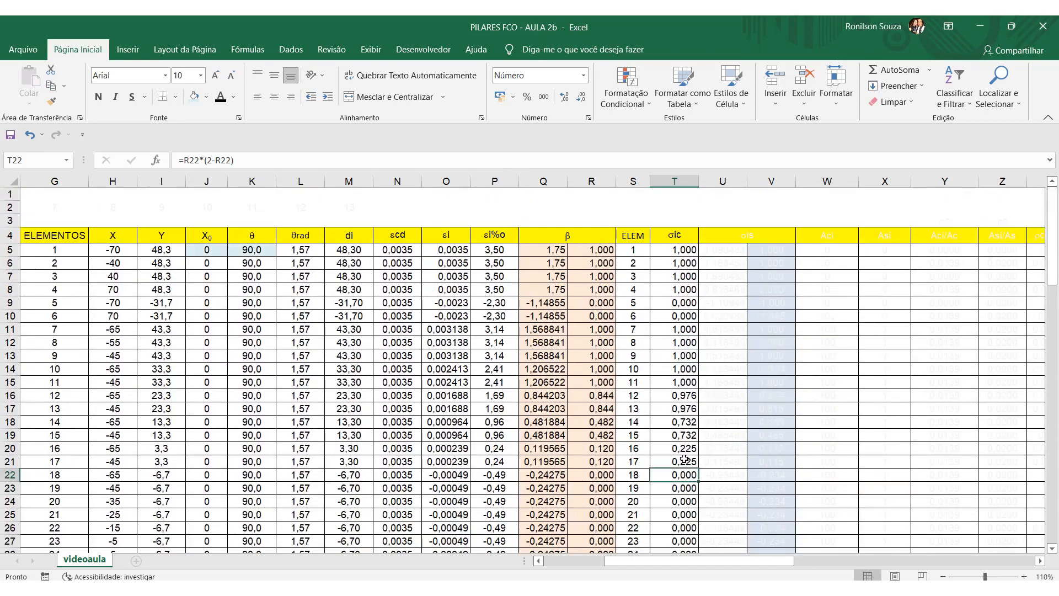
Change the font colour of the σis columns, U4:V82, to black.
{"action": "left_click_drag", "start_coordinate": [774, 240], "coordinate": [730, 464]}
{"action": "scroll", "coordinate": [772, 386], "scroll_direction": "up", "scroll_amount": 20}
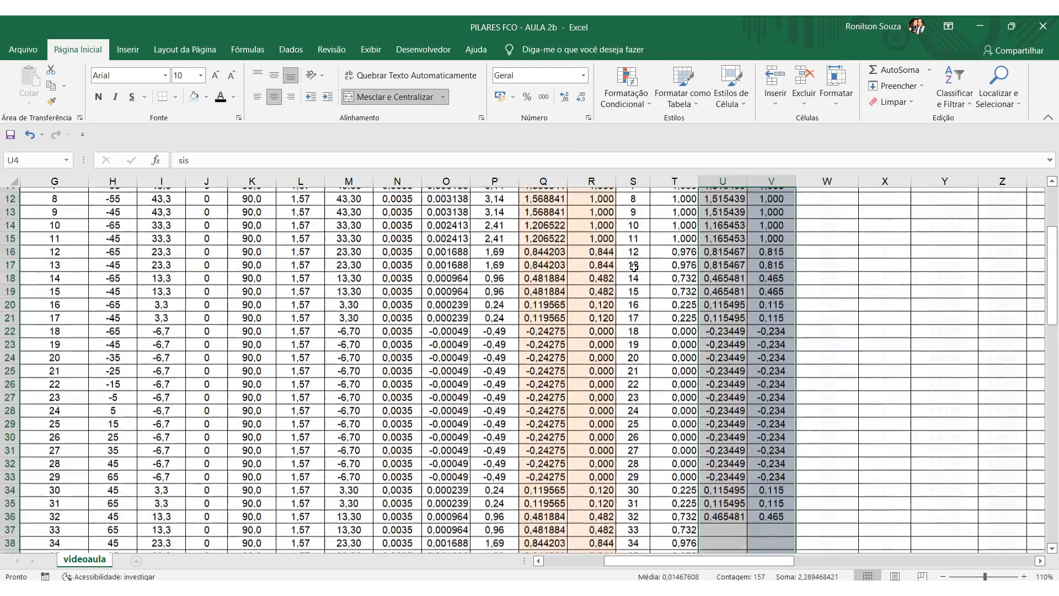
{"action": "left_click", "coordinate": [715, 329]}
Examine the σis formula in U5, highlighting the 43,48 divisor, and leave the formula unchanged.
{"action": "left_click", "coordinate": [736, 254]}
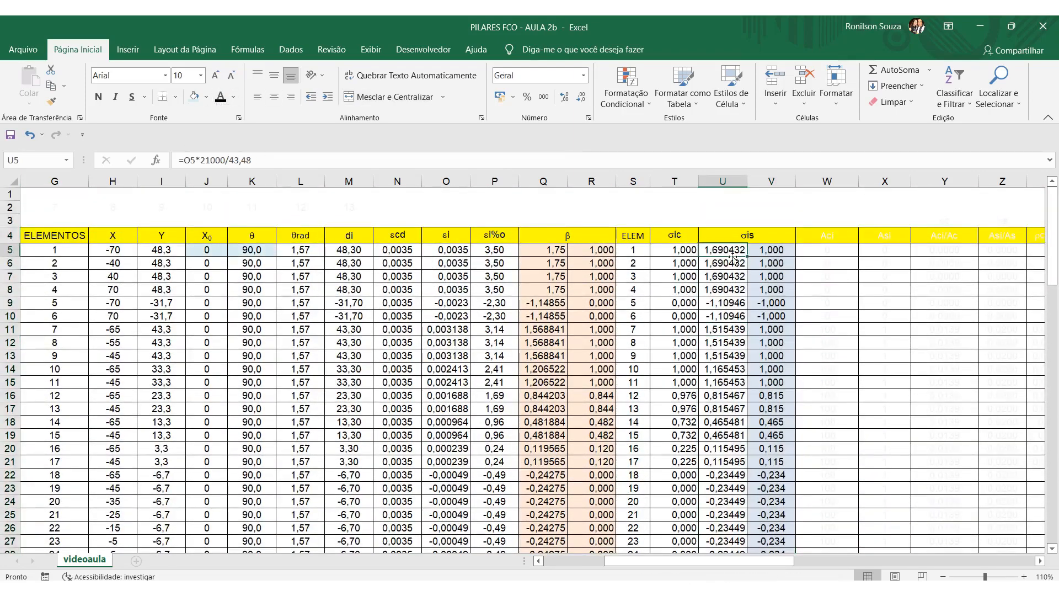
{"action": "left_click", "coordinate": [262, 160]}
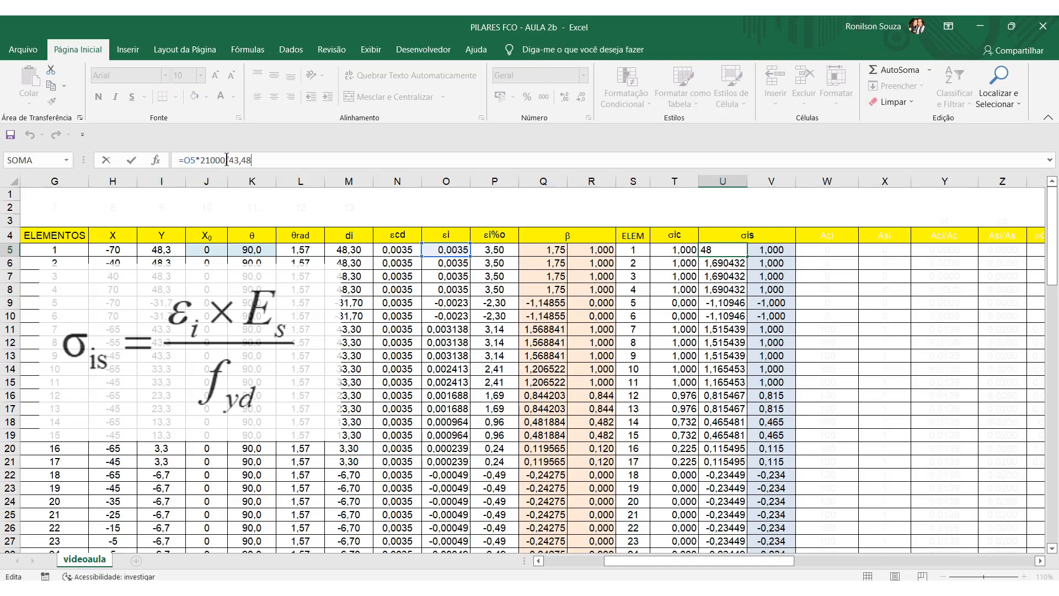
{"action": "left_click_drag", "start_coordinate": [230, 159], "coordinate": [252, 160]}
{"action": "key", "text": "Escape"}
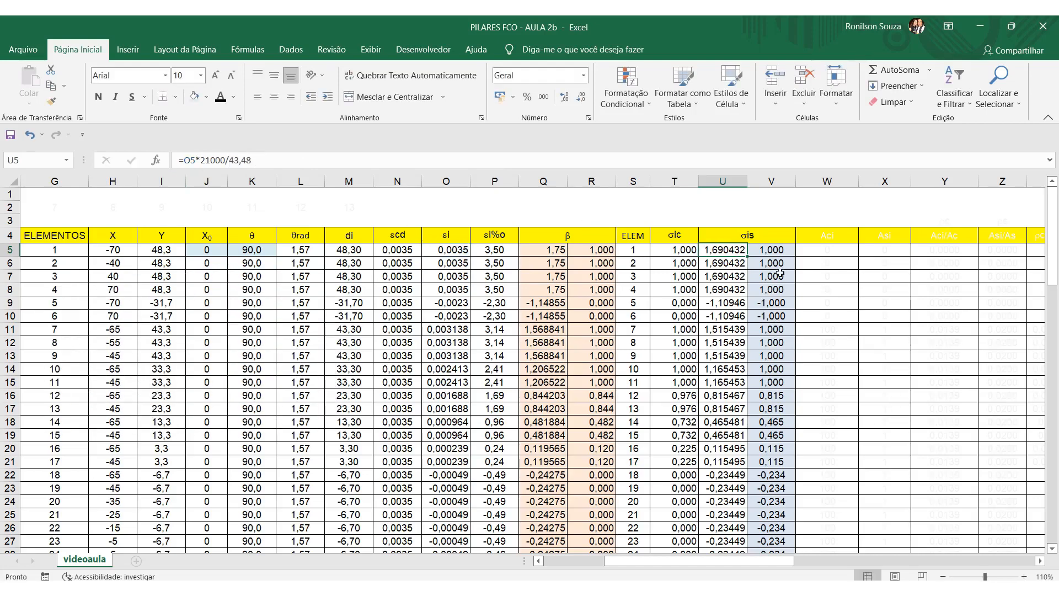
Review the conditional formula in V5 that limits σis between -1 and 1, keeping it as it is.
{"action": "left_click", "coordinate": [777, 250]}
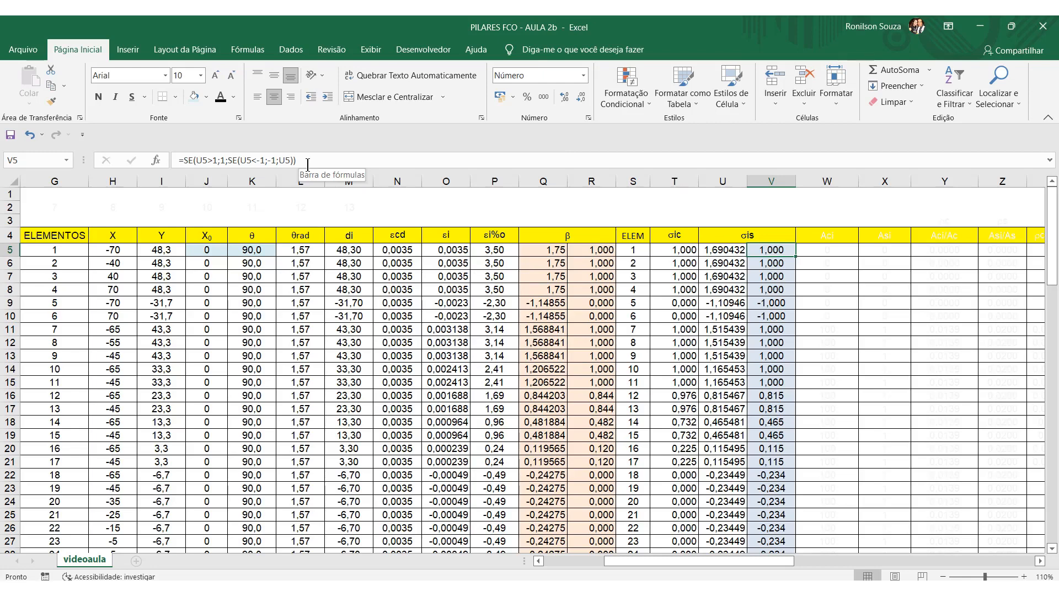
{"action": "left_click_drag", "start_coordinate": [185, 159], "coordinate": [298, 160]}
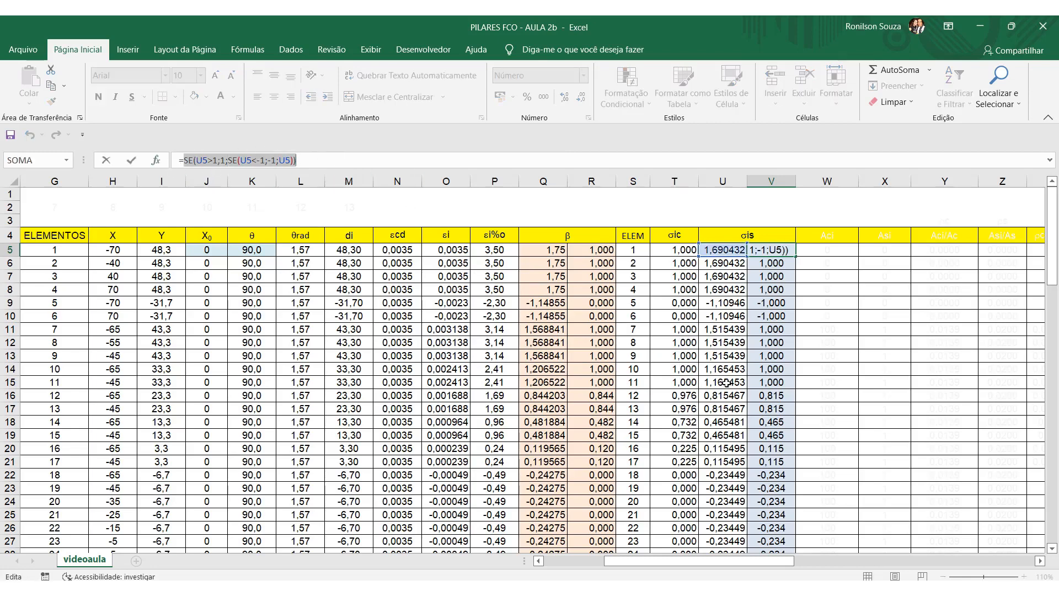
{"action": "key", "text": "Return"}
{"action": "key", "text": "Return"}
Check the limited σis values down column V, including those of element 5 and elements in the following rows.
{"action": "scroll", "coordinate": [772, 386], "scroll_direction": "down", "scroll_amount": 16}
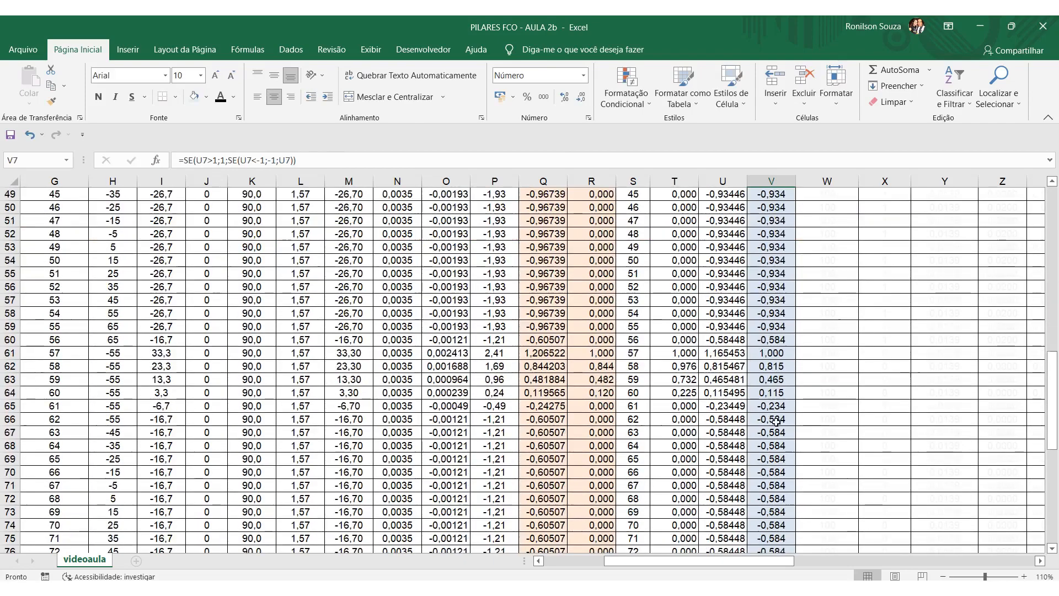
{"action": "scroll", "coordinate": [774, 424], "scroll_direction": "down", "scroll_amount": 9}
{"action": "scroll", "coordinate": [771, 426], "scroll_direction": "up", "scroll_amount": 20}
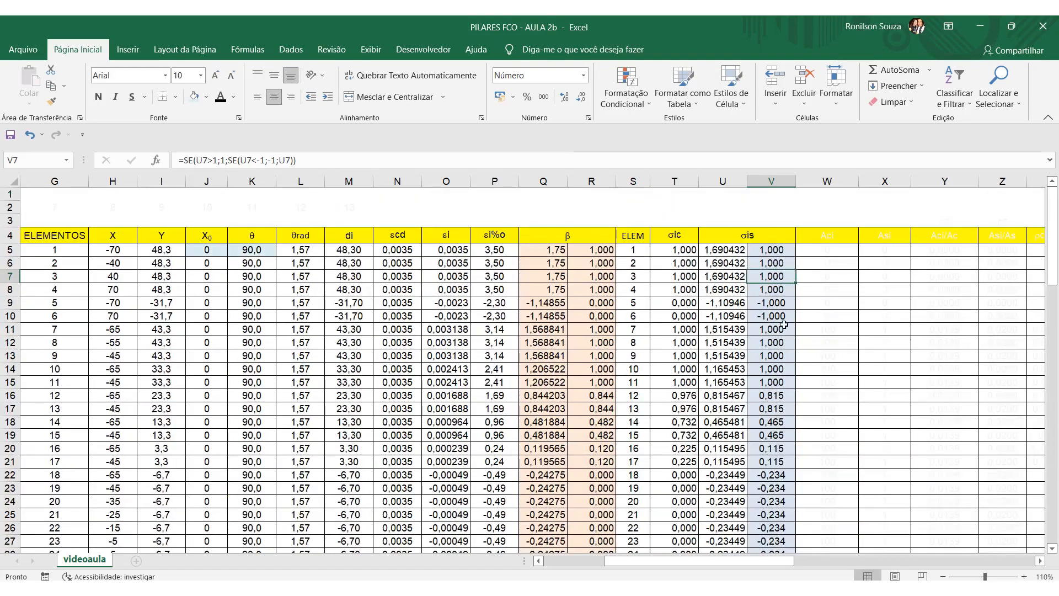
{"action": "left_click", "coordinate": [789, 307]}
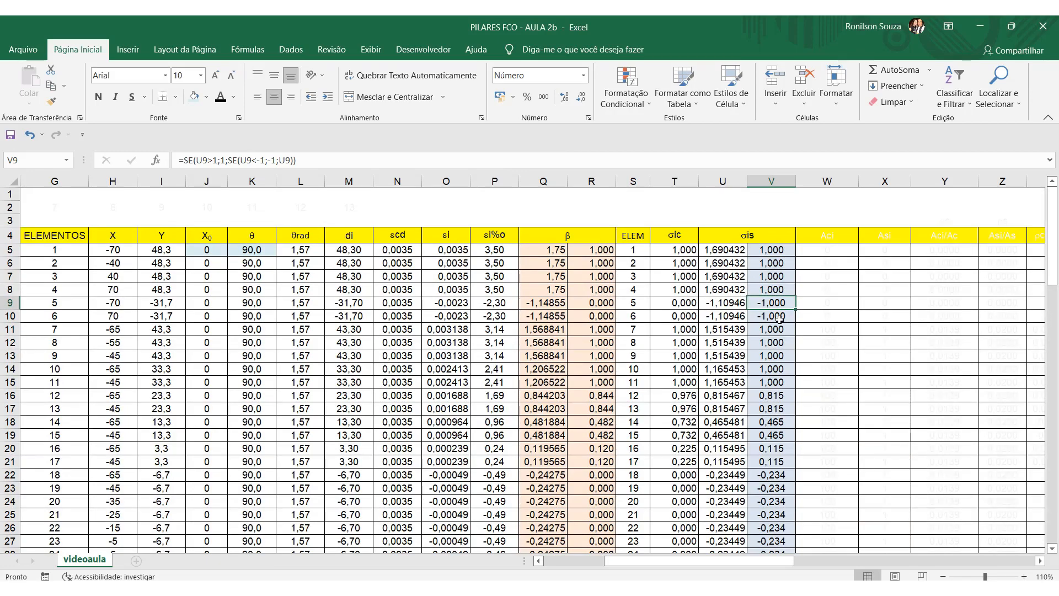
{"action": "scroll", "coordinate": [777, 329], "scroll_direction": "down", "scroll_amount": 2}
{"action": "left_click", "coordinate": [786, 340]}
{"action": "left_click", "coordinate": [789, 355]}
{"action": "left_click", "coordinate": [781, 405]}
{"action": "left_click", "coordinate": [767, 457]}
{"action": "left_click", "coordinate": [766, 473]}
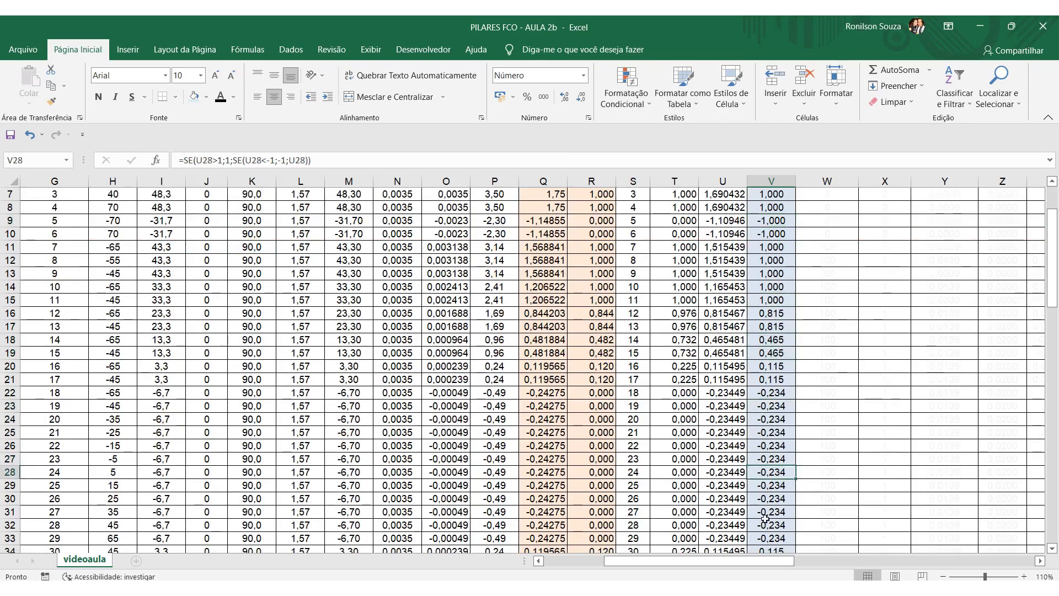
{"action": "scroll", "coordinate": [759, 511], "scroll_direction": "up", "scroll_amount": 2}
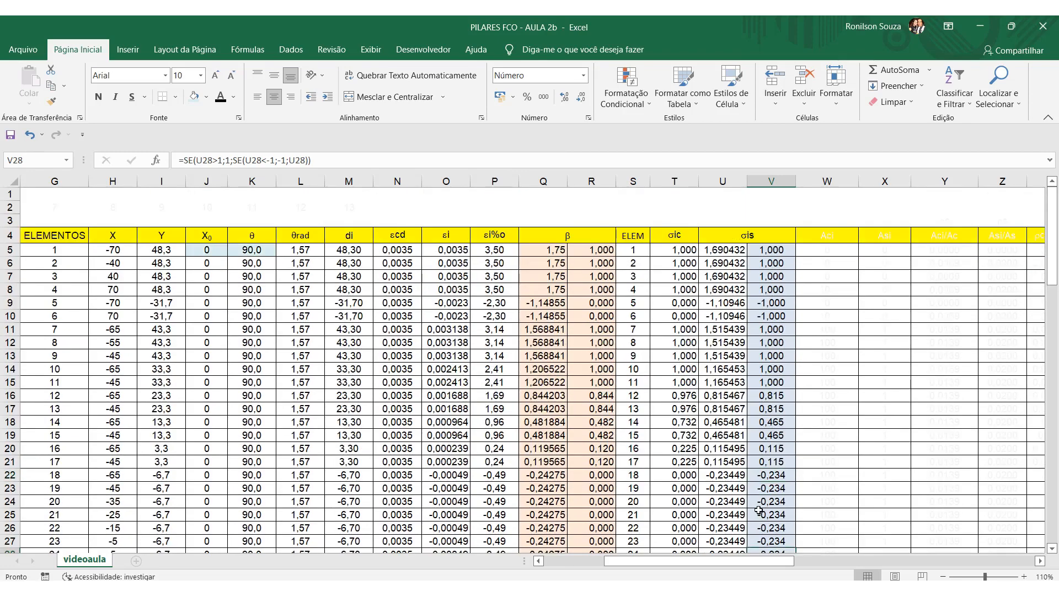
Change the font colour of the Aci column, W4:W82, to black.
{"action": "left_click_drag", "start_coordinate": [836, 240], "coordinate": [830, 460]}
{"action": "left_click", "coordinate": [222, 103]}
{"action": "scroll", "coordinate": [892, 345], "scroll_direction": "up", "scroll_amount": 20}
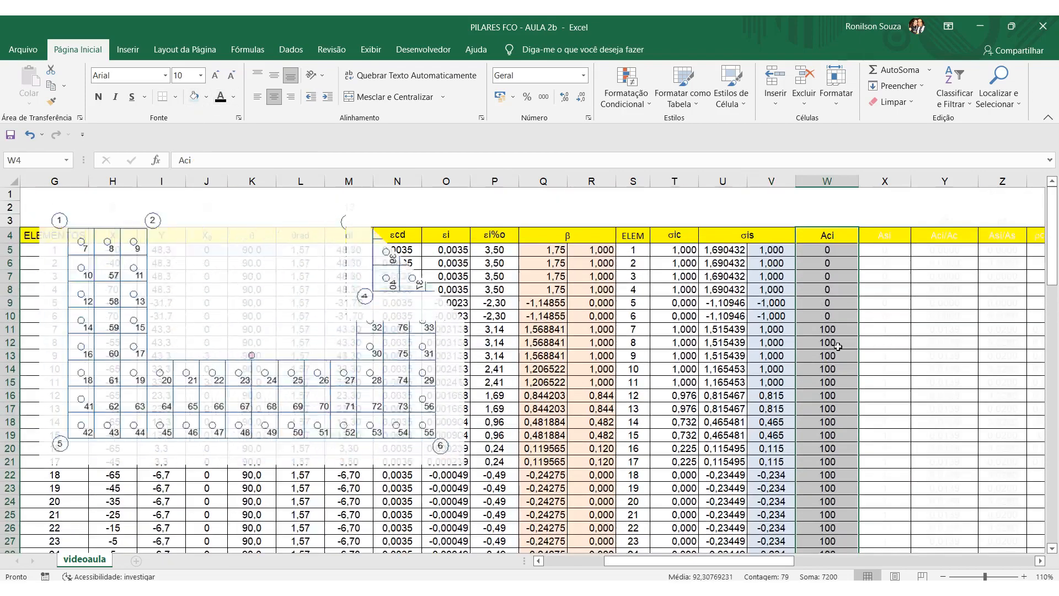
{"action": "left_click", "coordinate": [839, 346]}
Review the Aci values in column W for vertices 1 to 6 and for the remaining elements down to 78.
{"action": "left_click", "coordinate": [843, 250]}
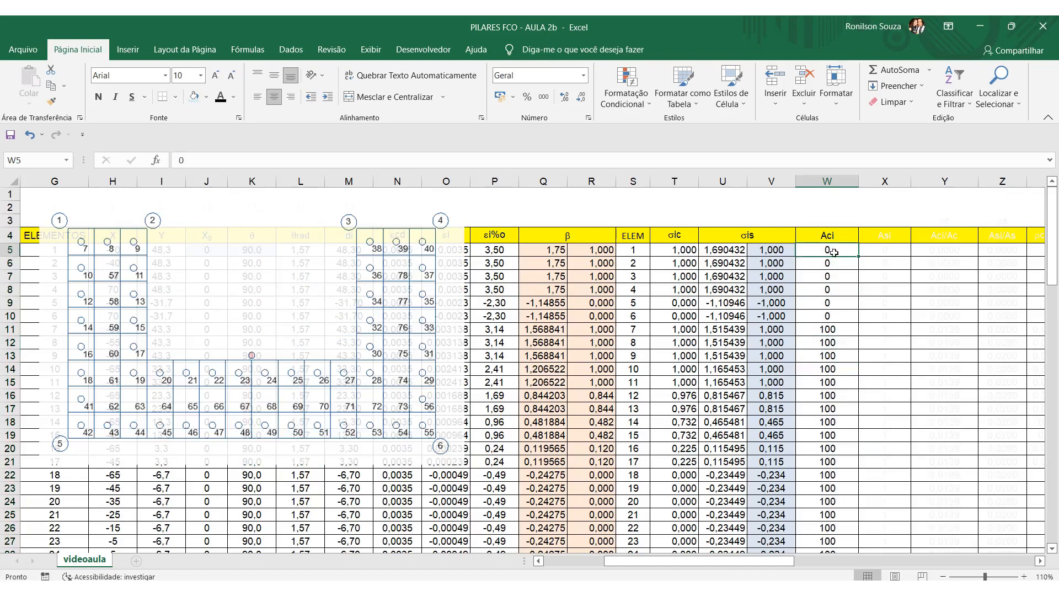
{"action": "left_click_drag", "start_coordinate": [827, 316], "coordinate": [645, 320]}
{"action": "left_click_drag", "start_coordinate": [468, 316], "coordinate": [643, 320]}
{"action": "left_click", "coordinate": [646, 368]}
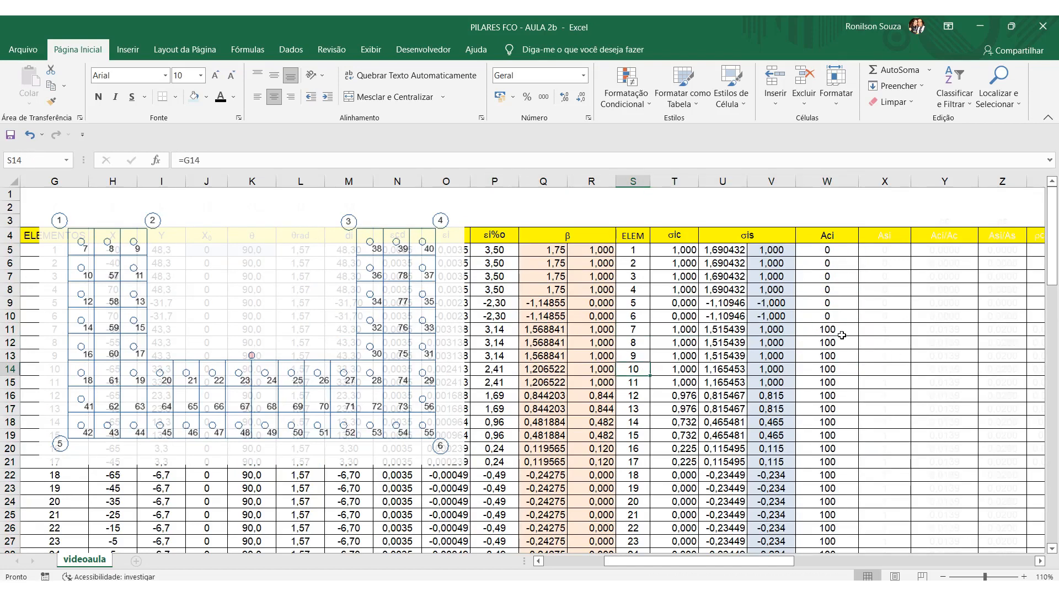
{"action": "scroll", "coordinate": [844, 361], "scroll_direction": "down", "scroll_amount": 20}
{"action": "scroll", "coordinate": [827, 425], "scroll_direction": "down", "scroll_amount": 1}
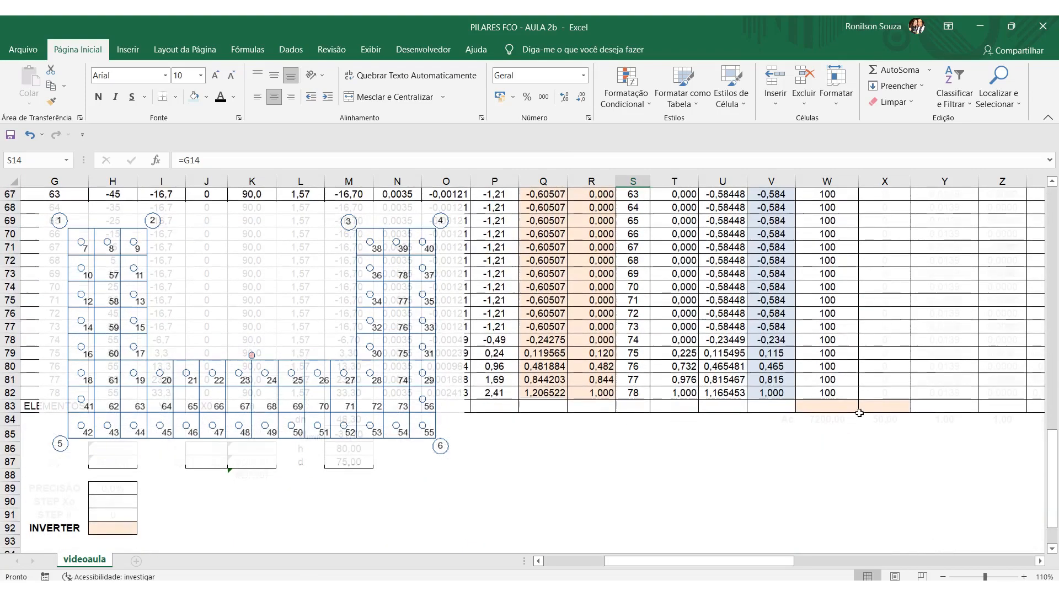
{"action": "scroll", "coordinate": [847, 398], "scroll_direction": "up", "scroll_amount": 18}
{"action": "scroll", "coordinate": [847, 397], "scroll_direction": "up", "scroll_amount": 4}
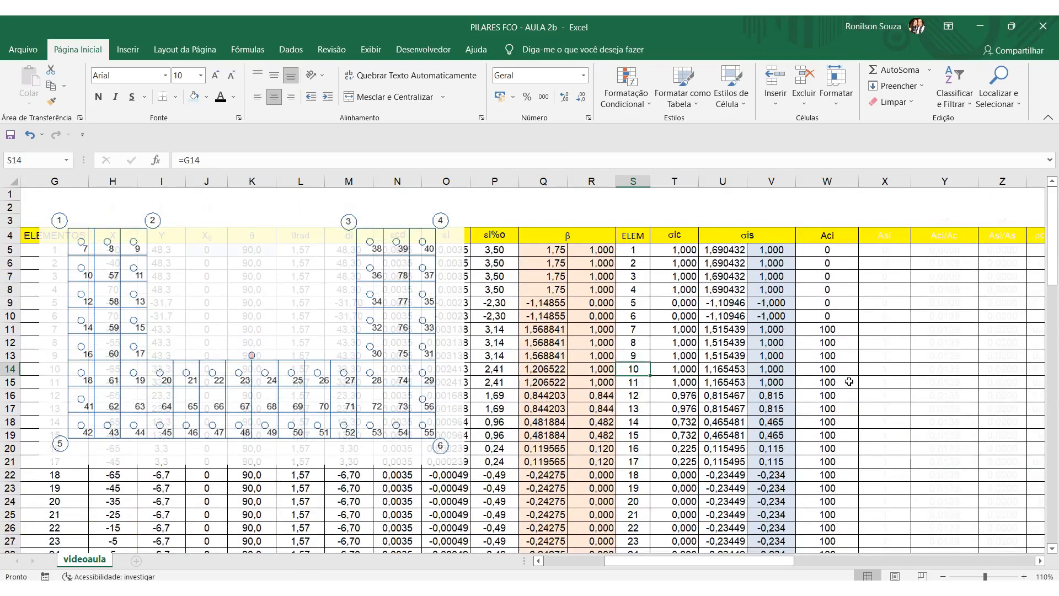
Change the font colour of the Asi column, X4:X82, to black.
{"action": "left_click", "coordinate": [848, 333]}
{"action": "left_click", "coordinate": [827, 448]}
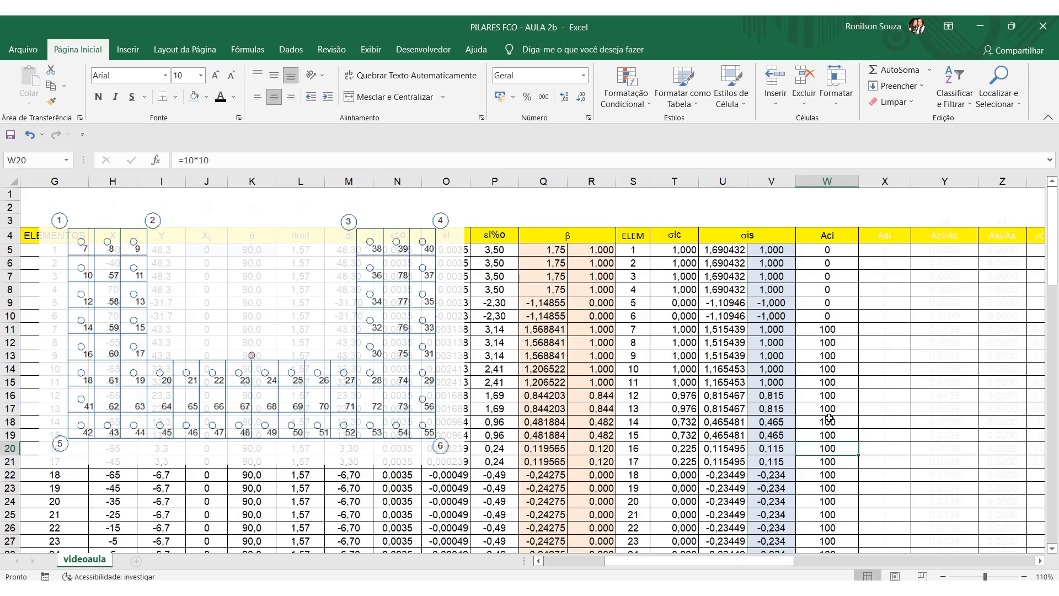
{"action": "left_click_drag", "start_coordinate": [887, 230], "coordinate": [906, 445]}
{"action": "scroll", "coordinate": [717, 386], "scroll_direction": "up", "scroll_amount": 20}
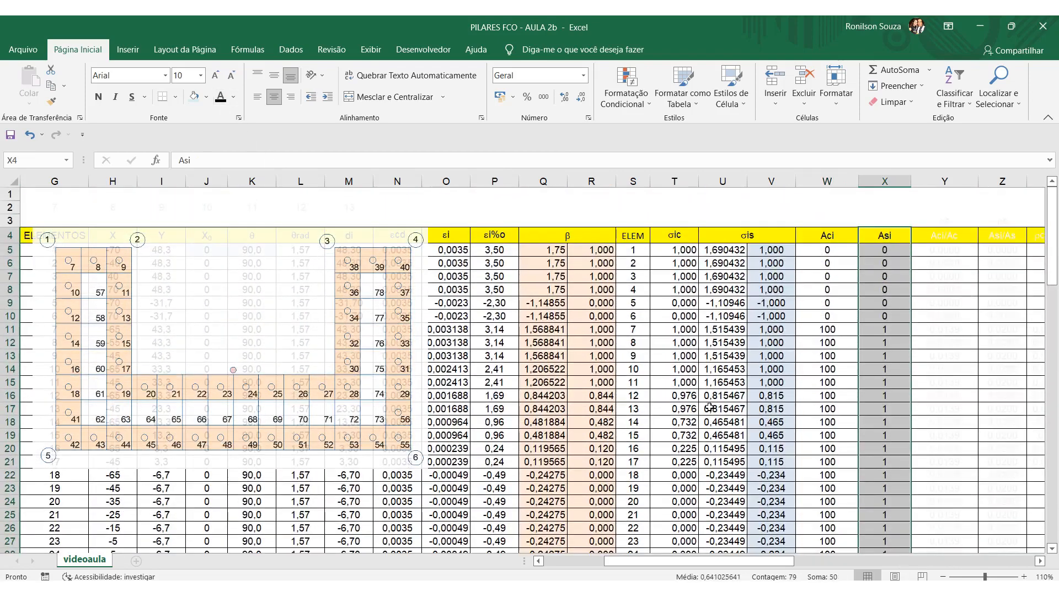
{"action": "left_click", "coordinate": [720, 409]}
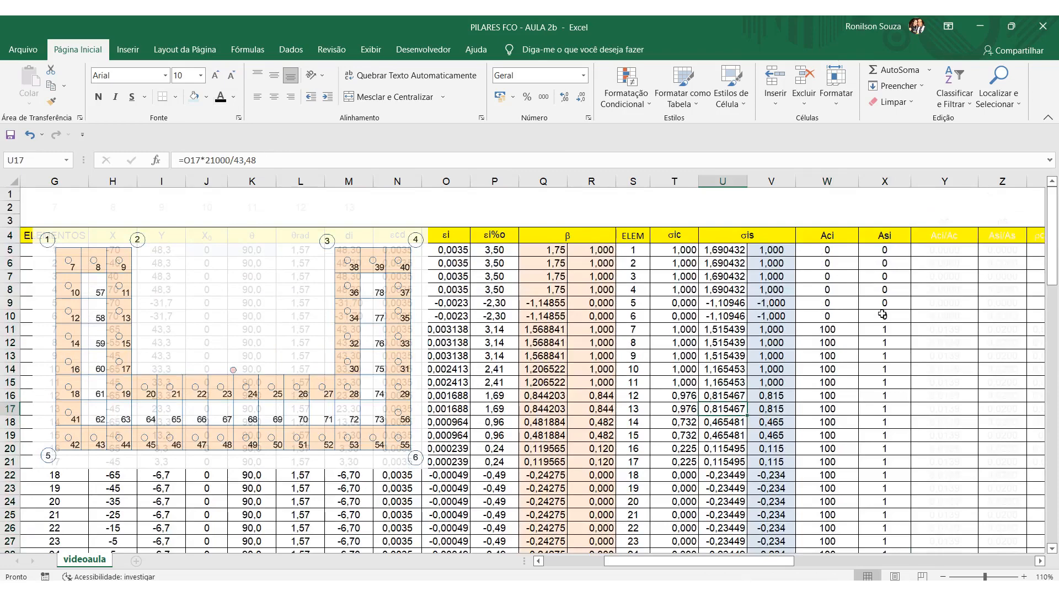
Review the Asi values in column X for vertices 1 to 6 and for the elements down to 78.
{"action": "left_click_drag", "start_coordinate": [892, 249], "coordinate": [885, 317]}
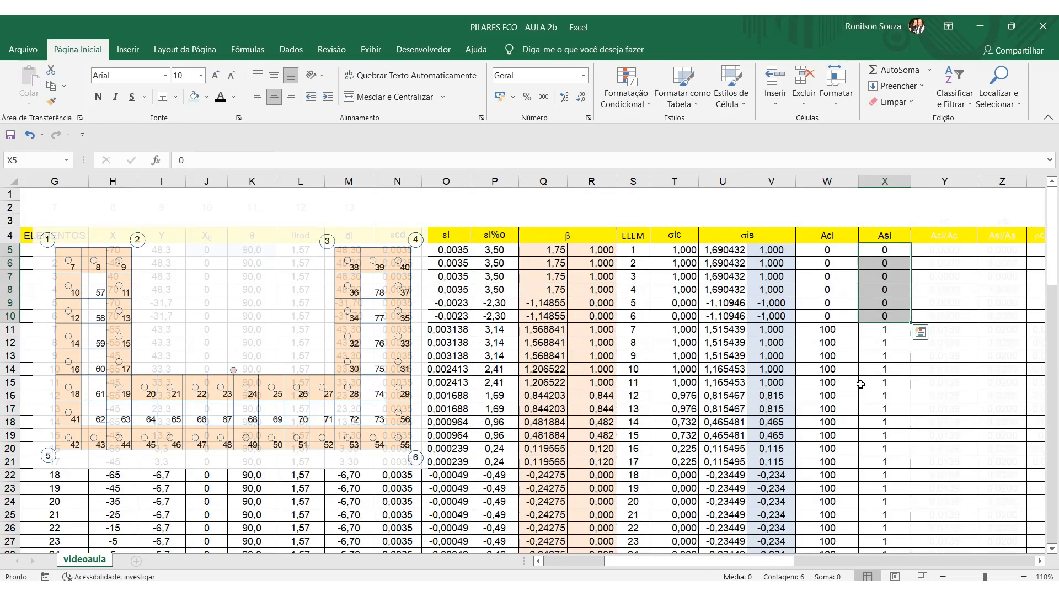
{"action": "scroll", "coordinate": [818, 389], "scroll_direction": "down", "scroll_amount": 2}
{"action": "left_click_drag", "start_coordinate": [897, 252], "coordinate": [885, 409]}
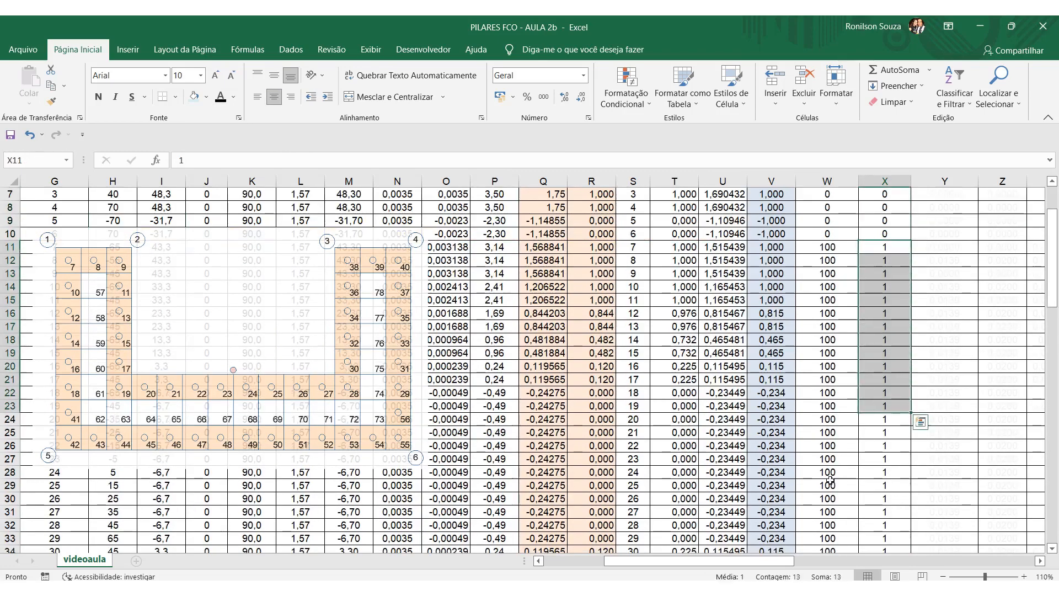
{"action": "scroll", "coordinate": [827, 479], "scroll_direction": "down", "scroll_amount": 4}
{"action": "scroll", "coordinate": [828, 479], "scroll_direction": "down", "scroll_amount": 11}
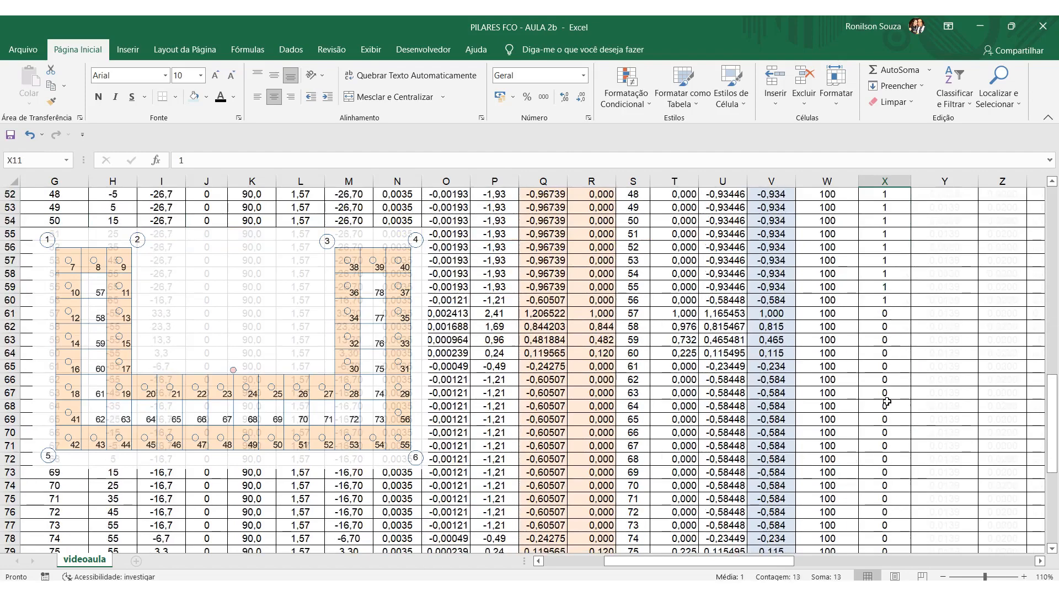
{"action": "scroll", "coordinate": [893, 505], "scroll_direction": "down", "scroll_amount": 2}
{"action": "scroll", "coordinate": [885, 472], "scroll_direction": "up", "scroll_amount": 16}
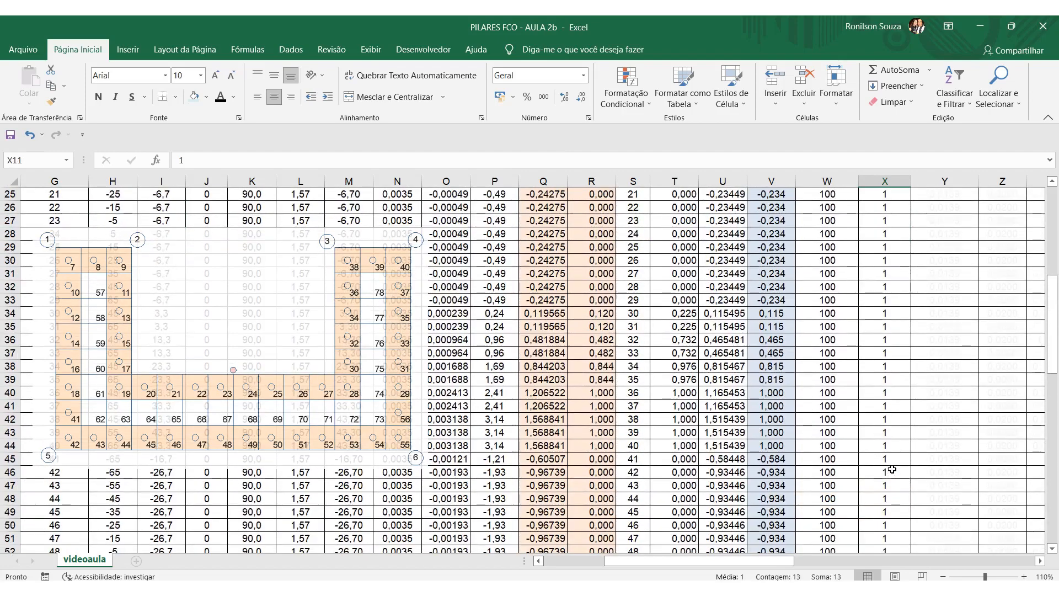
{"action": "scroll", "coordinate": [894, 435], "scroll_direction": "up", "scroll_amount": 1}
{"action": "left_click", "coordinate": [891, 422]}
{"action": "scroll", "coordinate": [891, 422], "scroll_direction": "up", "scroll_amount": 3}
Check the individual Asi entries in column X from element 7 to about element 18.
{"action": "left_click", "coordinate": [902, 332]}
{"action": "left_click", "coordinate": [901, 345]}
{"action": "left_click", "coordinate": [902, 358]}
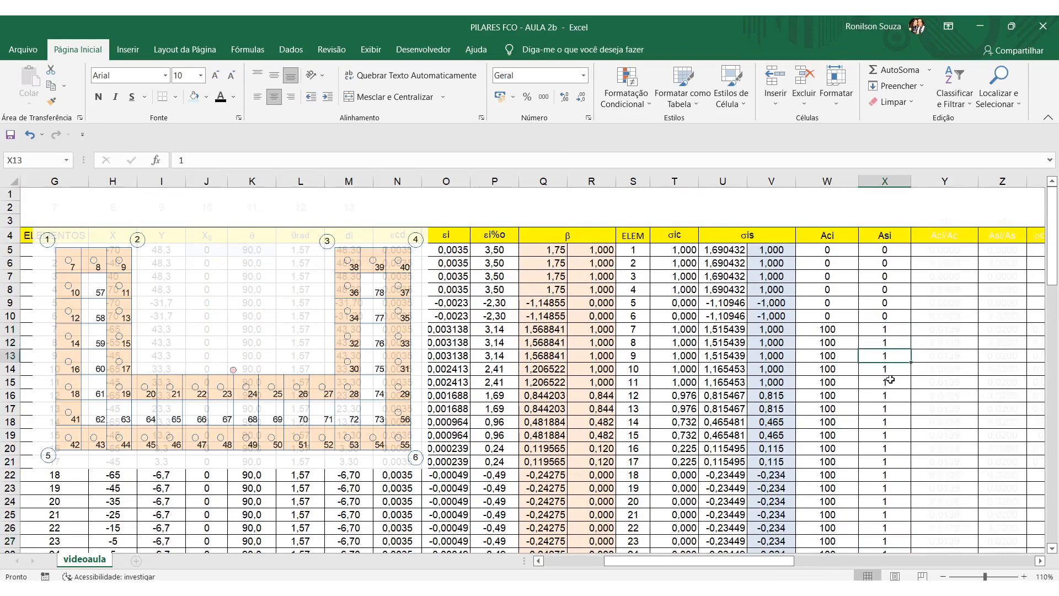
{"action": "left_click", "coordinate": [890, 332]}
{"action": "left_click", "coordinate": [892, 344]}
{"action": "left_click", "coordinate": [895, 358]}
{"action": "left_click", "coordinate": [894, 372]}
{"action": "left_click", "coordinate": [891, 395]}
{"action": "left_click", "coordinate": [892, 411]}
{"action": "left_click", "coordinate": [894, 434]}
{"action": "left_click", "coordinate": [895, 458]}
{"action": "left_click", "coordinate": [895, 473]}
{"action": "left_click", "coordinate": [887, 423]}
{"action": "left_click", "coordinate": [885, 371]}
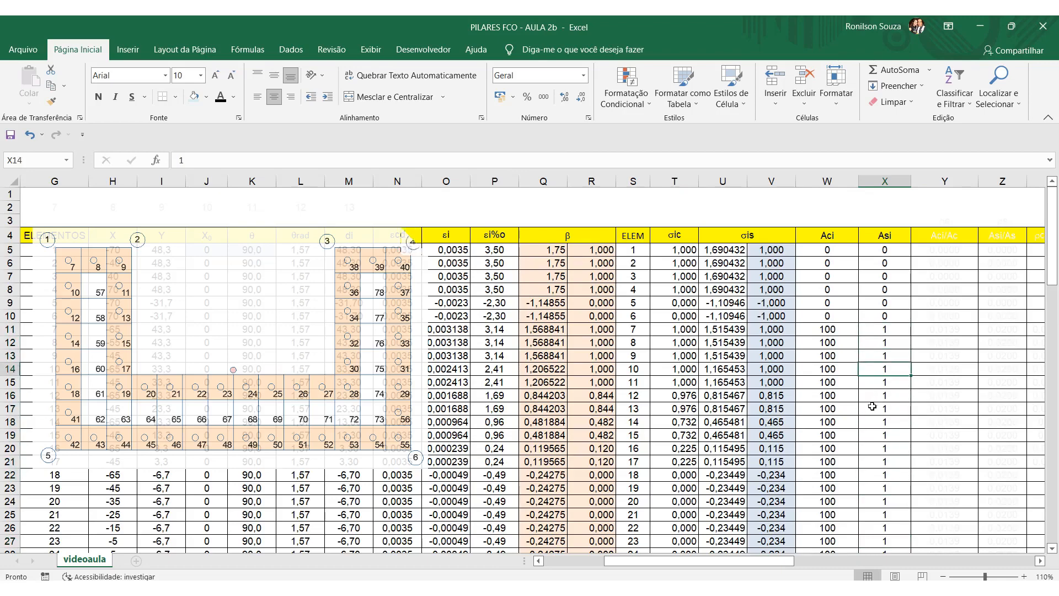
Change the font colour of the Ac label and the Aci and Asi totals, V84:X84, to black.
{"action": "scroll", "coordinate": [873, 403], "scroll_direction": "down", "scroll_amount": 20}
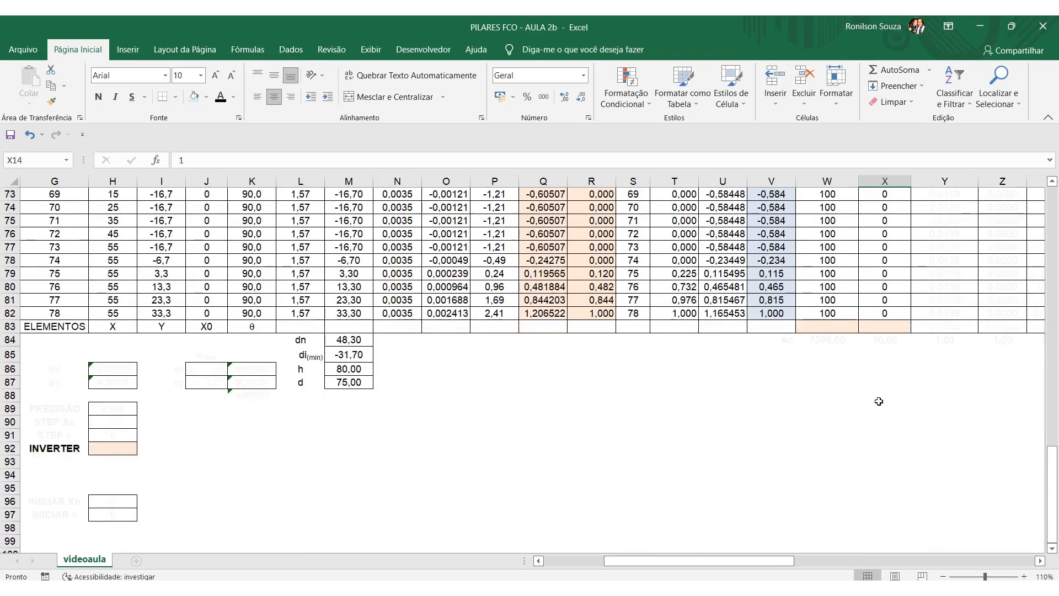
{"action": "left_click_drag", "start_coordinate": [791, 343], "coordinate": [886, 341]}
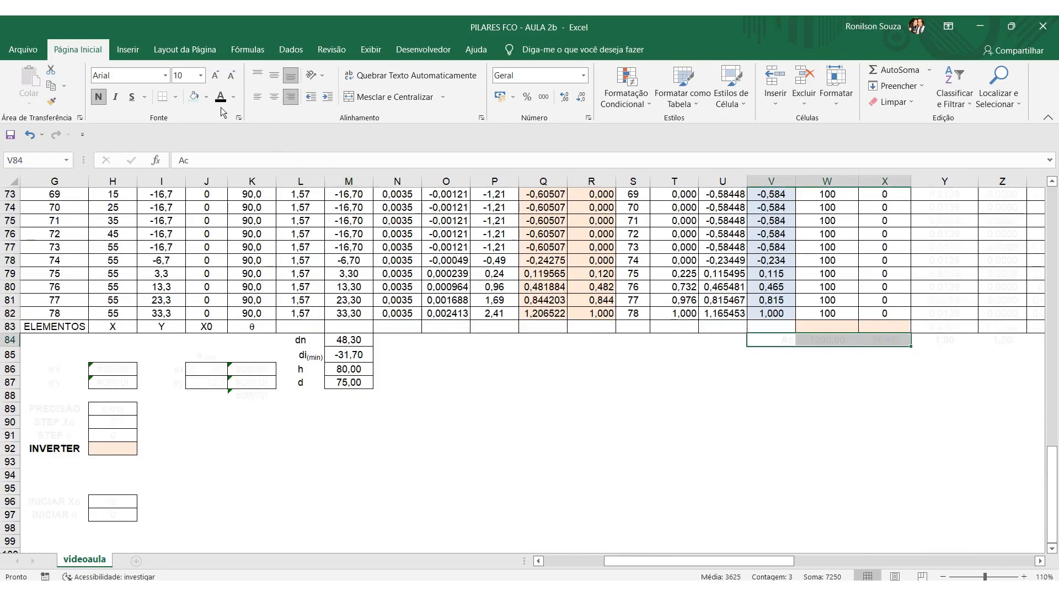
{"action": "left_click", "coordinate": [804, 452]}
Inspect the cell ranges used by the sum formulas in W84 and X84, leaving both formulas as they are.
{"action": "left_click", "coordinate": [839, 339]}
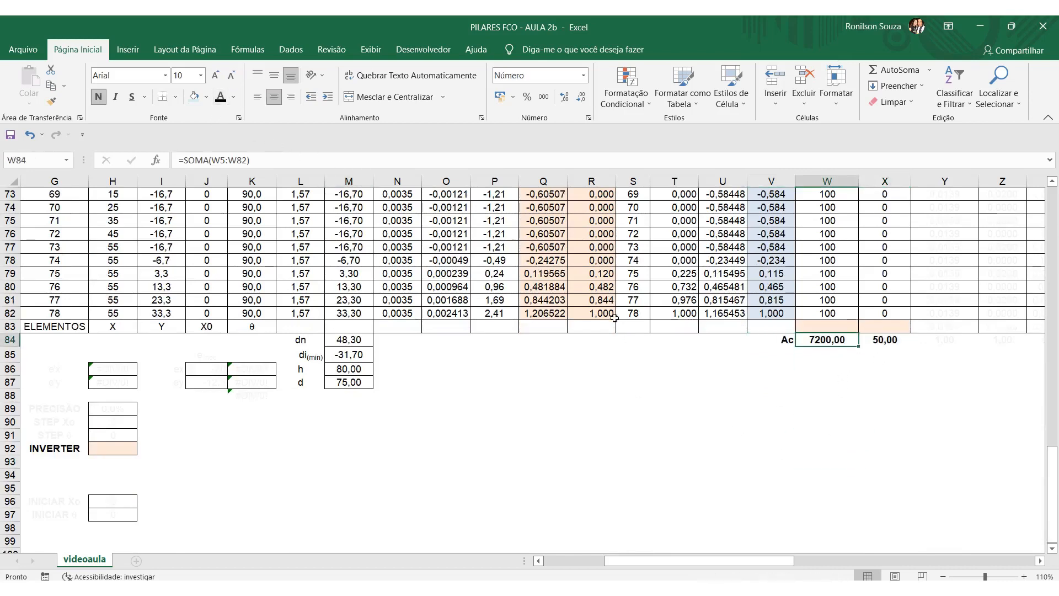
{"action": "key", "text": "F2"}
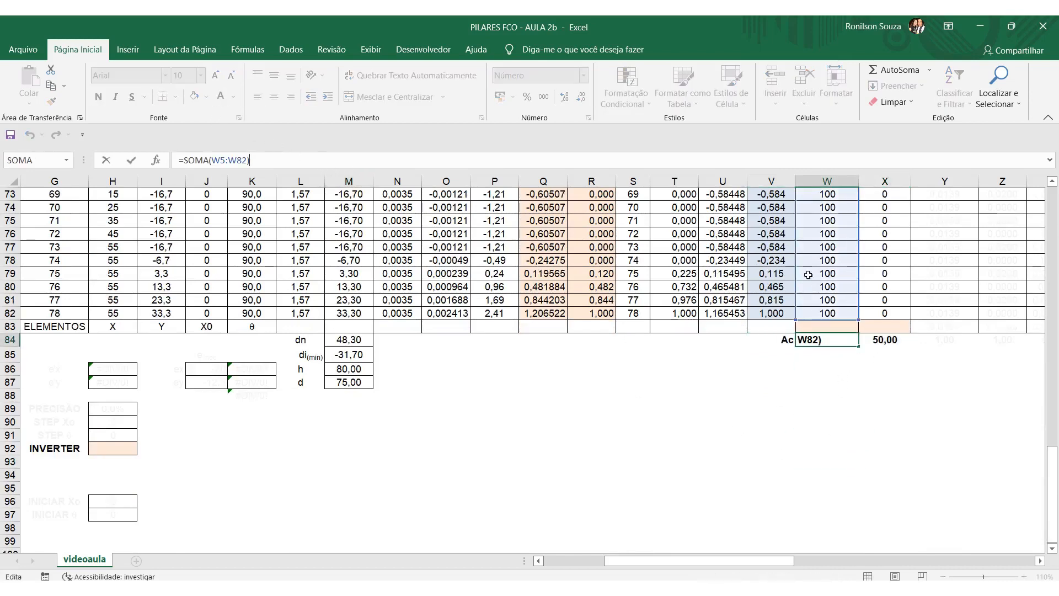
{"action": "left_click", "coordinate": [817, 408]}
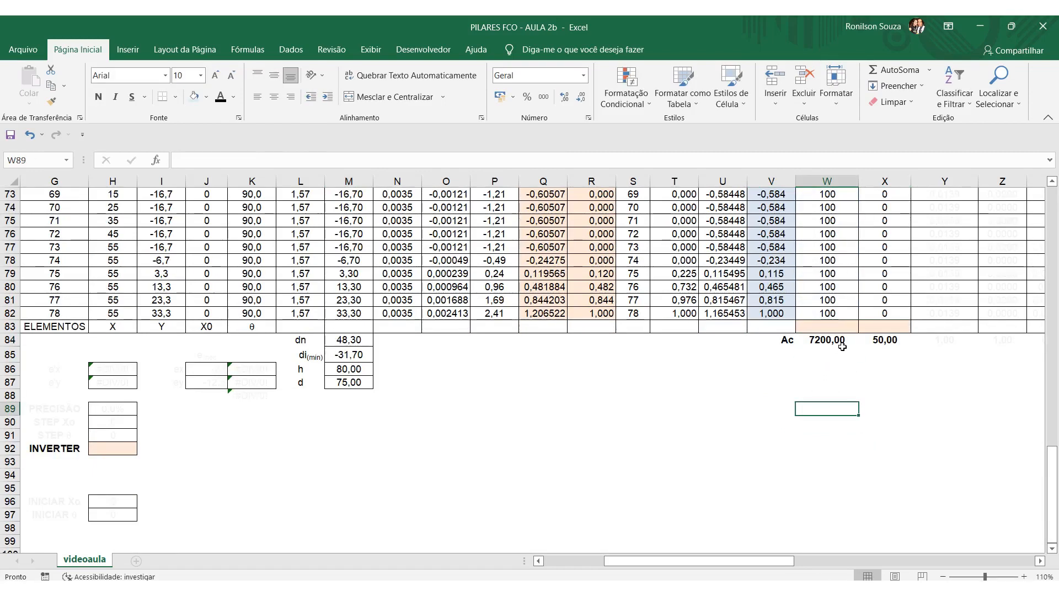
{"action": "left_click", "coordinate": [886, 339]}
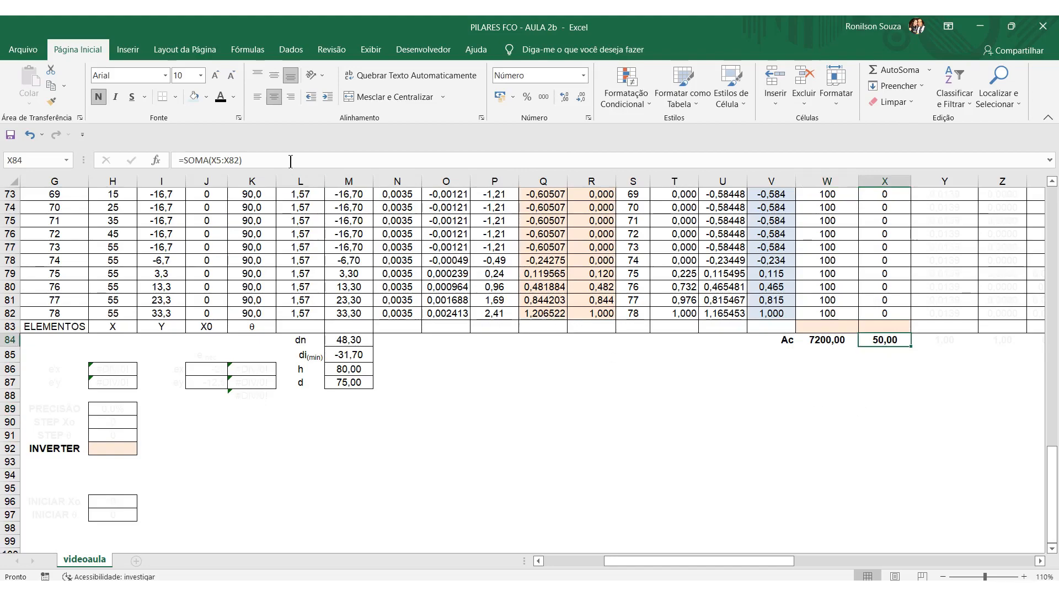
{"action": "key", "text": "F2"}
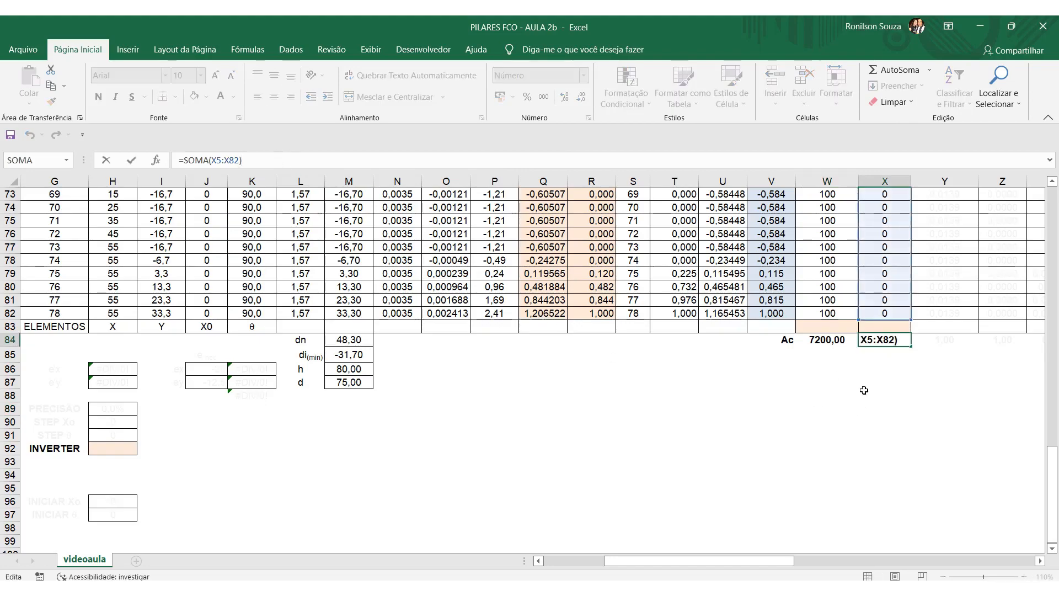
{"action": "key", "text": "Return"}
Change the font colour of the Aci/Ac and Asi/As columns, Y3:Z84, to black.
{"action": "scroll", "coordinate": [883, 386], "scroll_direction": "up", "scroll_amount": 20}
{"action": "scroll", "coordinate": [885, 388], "scroll_direction": "up", "scroll_amount": 2}
{"action": "left_click_drag", "start_coordinate": [739, 561], "coordinate": [796, 561]}
{"action": "left_click_drag", "start_coordinate": [634, 224], "coordinate": [696, 459]}
{"action": "scroll", "coordinate": [800, 364], "scroll_direction": "up", "scroll_amount": 20}
{"action": "left_click", "coordinate": [803, 367]}
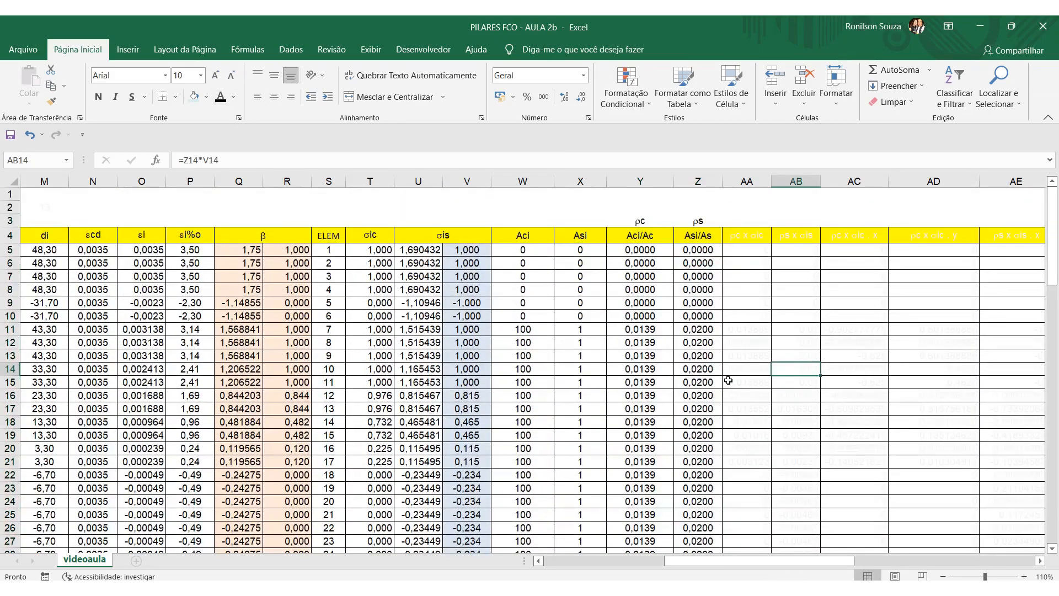
Inspect the Aci/Ac formula in Y11 and trace its reference to the total in W84, keeping it as it is.
{"action": "left_click", "coordinate": [659, 331]}
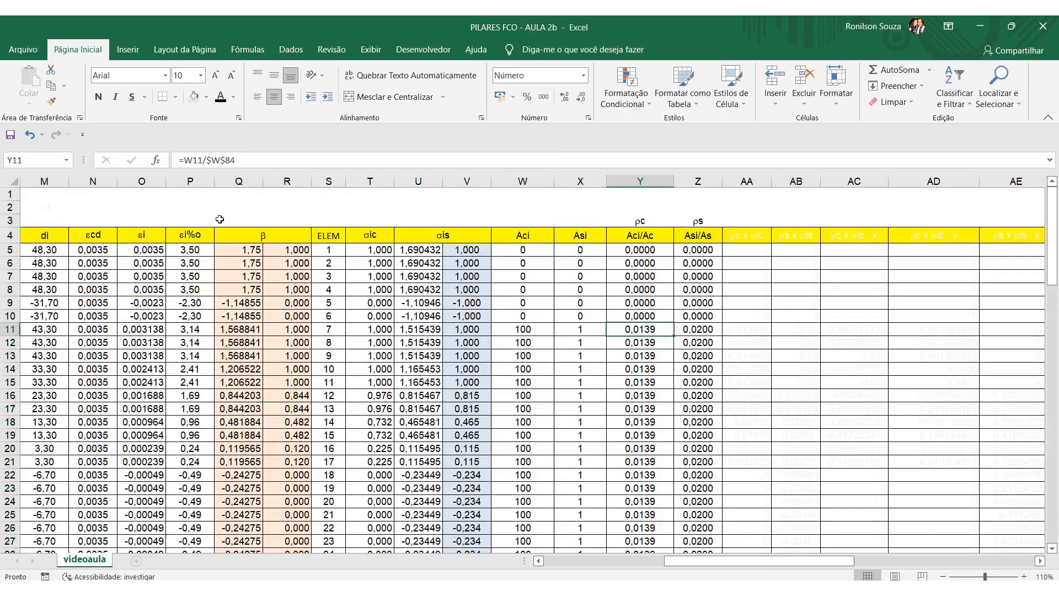
{"action": "left_click", "coordinate": [263, 162]}
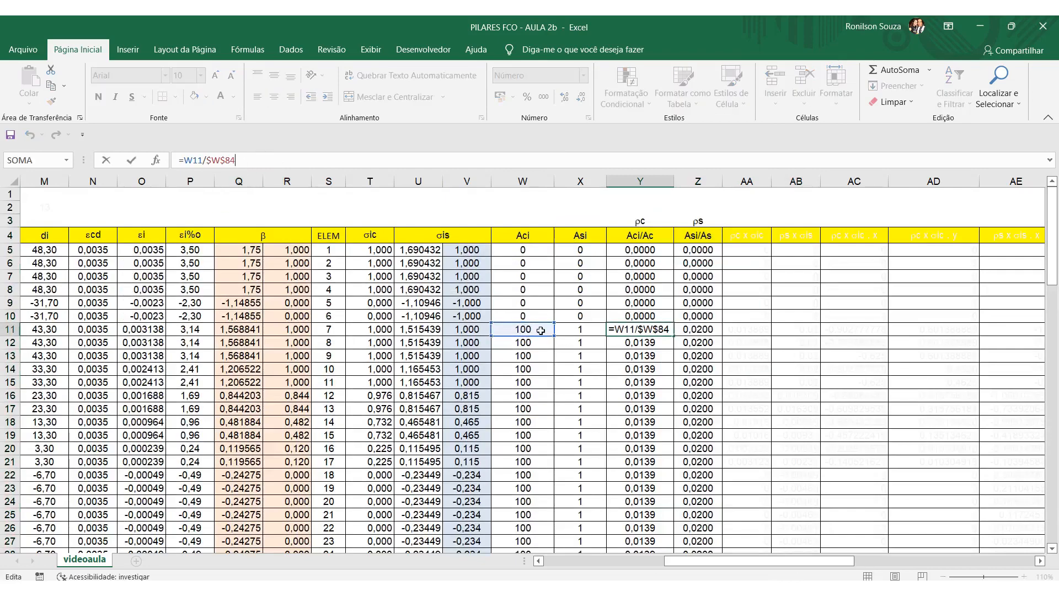
{"action": "scroll", "coordinate": [527, 331], "scroll_direction": "down", "scroll_amount": 20}
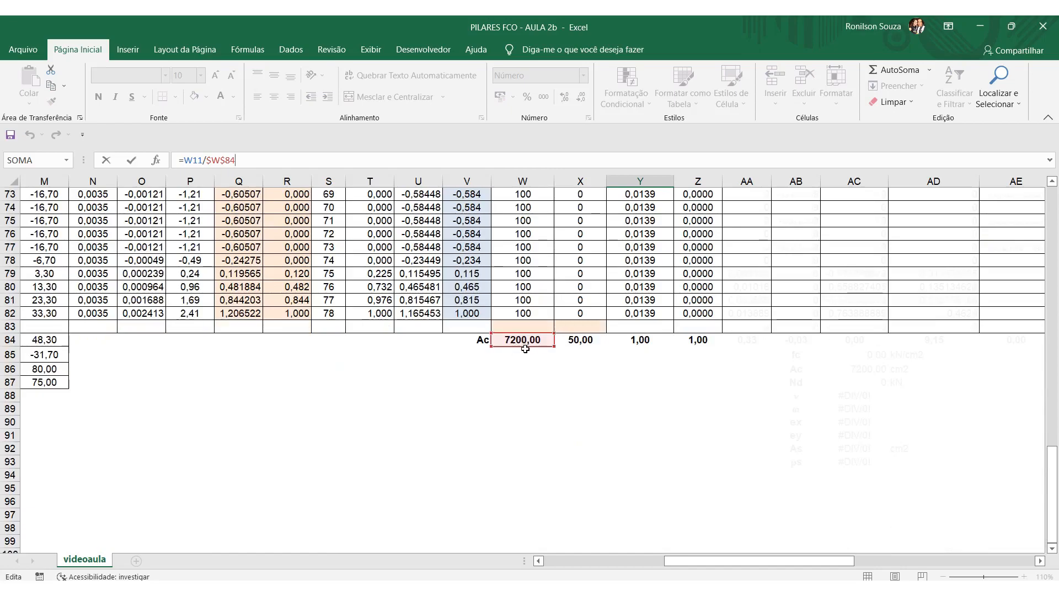
{"action": "scroll", "coordinate": [529, 364], "scroll_direction": "up", "scroll_amount": 13}
{"action": "key", "text": "Return"}
{"action": "scroll", "coordinate": [551, 386], "scroll_direction": "up", "scroll_amount": 5}
Trace the references of the Aci/Ac formula for element 16 in Y20, leaving the formula intact.
{"action": "left_click", "coordinate": [649, 445]}
{"action": "key", "text": "F2"}
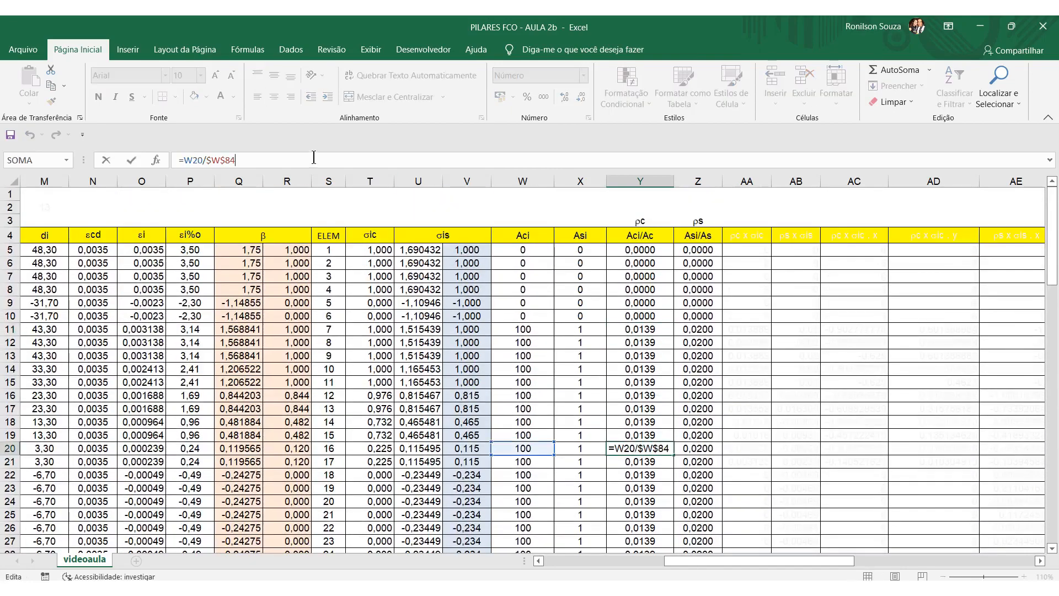
{"action": "scroll", "coordinate": [522, 448], "scroll_direction": "down", "scroll_amount": 20}
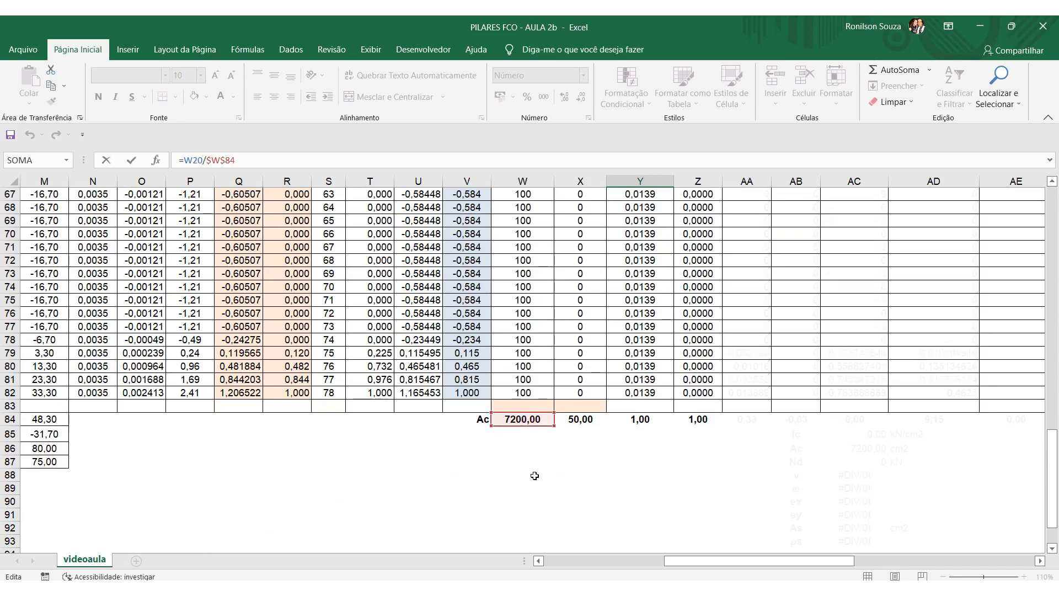
{"action": "key", "text": "ctrl+Return"}
{"action": "scroll", "coordinate": [669, 475], "scroll_direction": "up", "scroll_amount": 6}
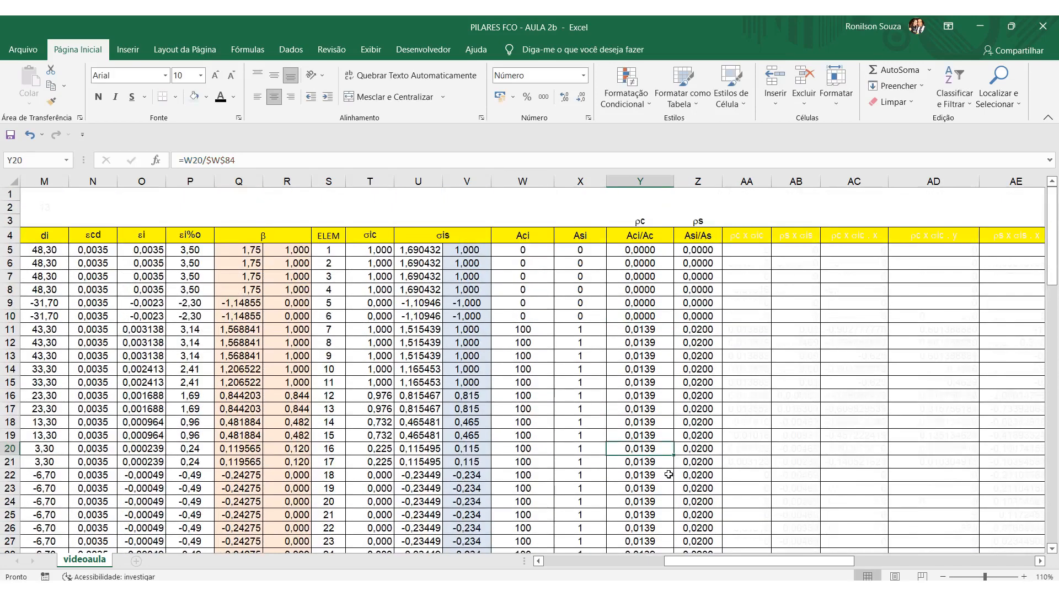
Inspect the Asi/As formula in Z13 and its reference to the total in X84, keeping it as it is.
{"action": "left_click", "coordinate": [707, 356]}
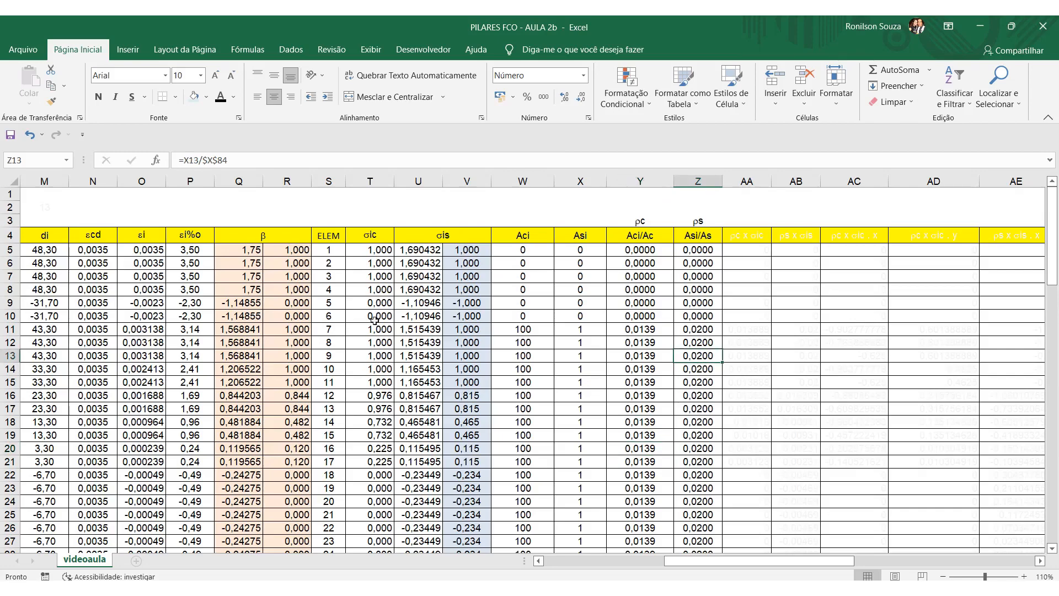
{"action": "left_click", "coordinate": [256, 160]}
{"action": "scroll", "coordinate": [572, 396], "scroll_direction": "down", "scroll_amount": 20}
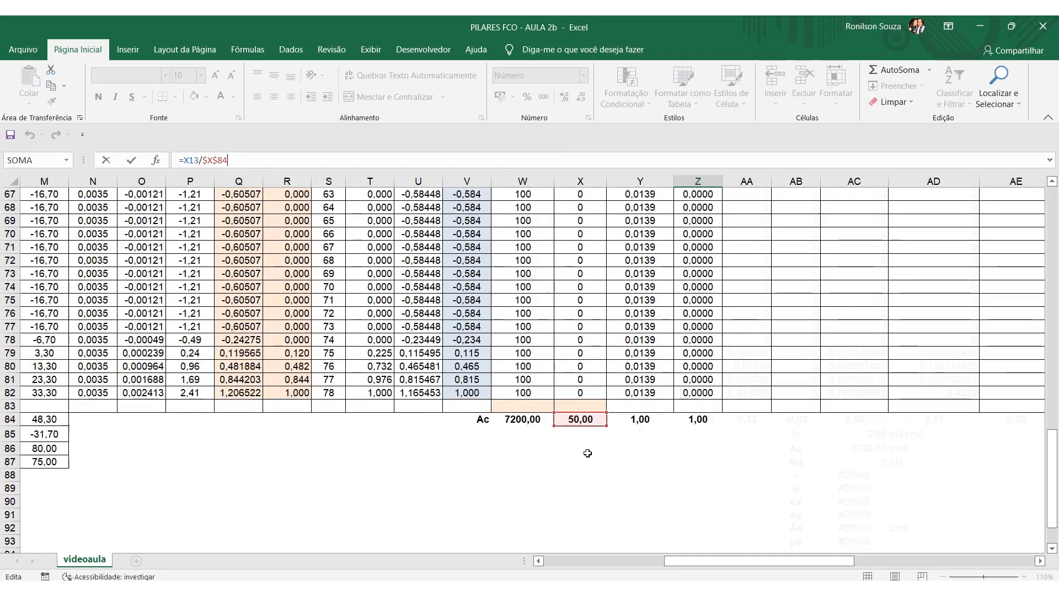
{"action": "key", "text": "ctrl+Return"}
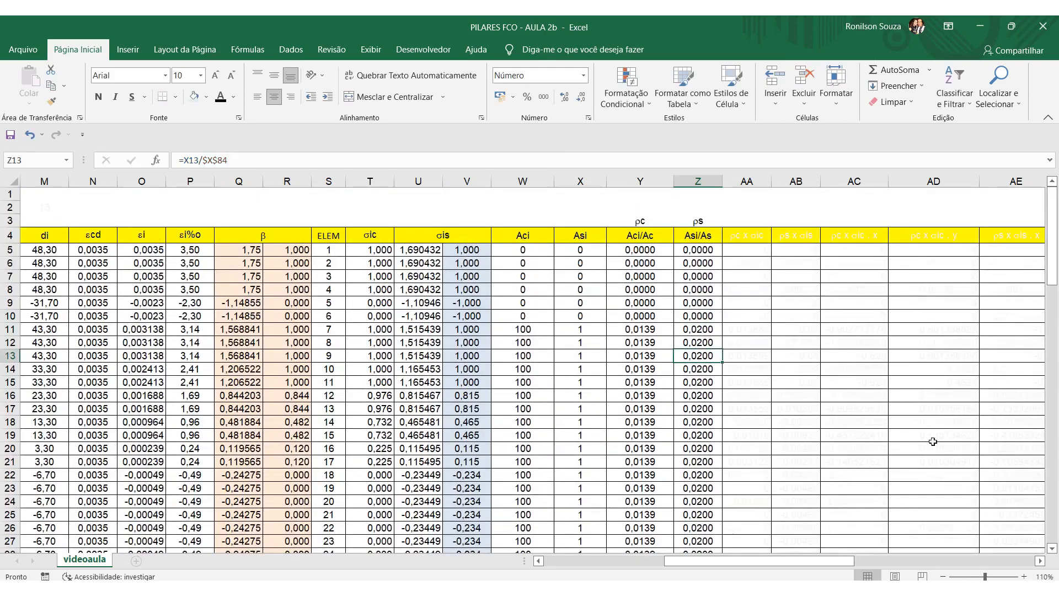
Change the font colour of the ρc x σic and ρs x σis columns, AA4:AB84, to black.
{"action": "left_click_drag", "start_coordinate": [843, 562], "coordinate": [883, 561]}
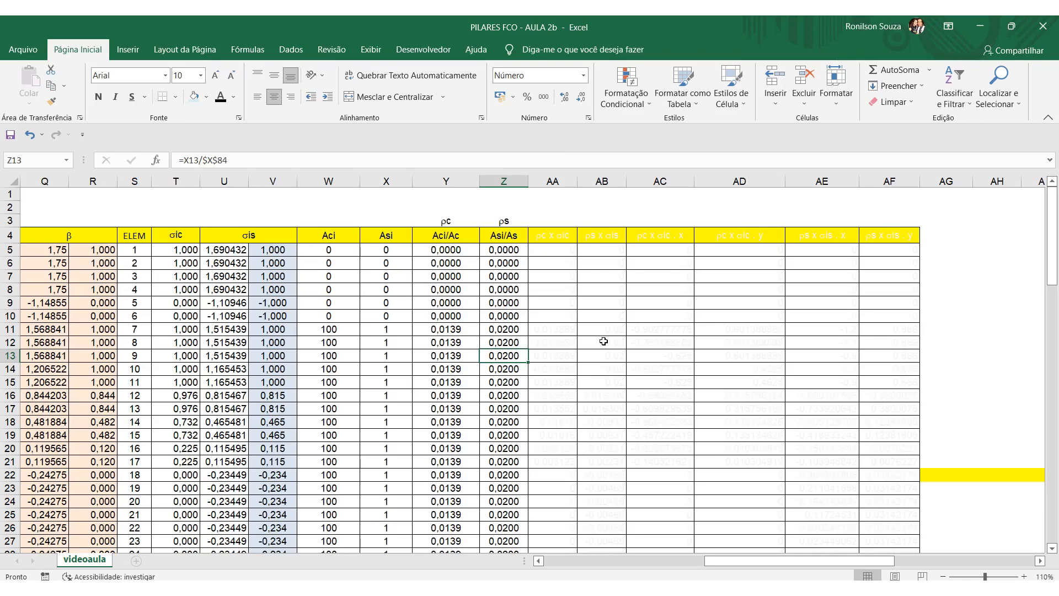
{"action": "left_click_drag", "start_coordinate": [547, 236], "coordinate": [588, 460]}
{"action": "scroll", "coordinate": [635, 353], "scroll_direction": "up", "scroll_amount": 20}
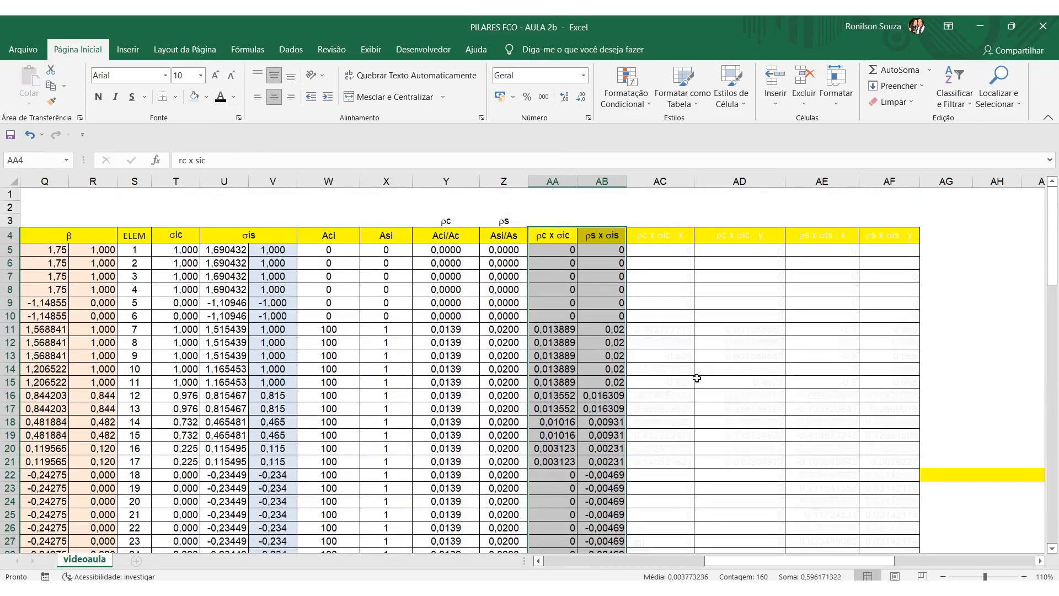
Compare the ρc x σic header with the formula in AA11 and trace the cells it multiplies.
{"action": "left_click", "coordinate": [566, 330]}
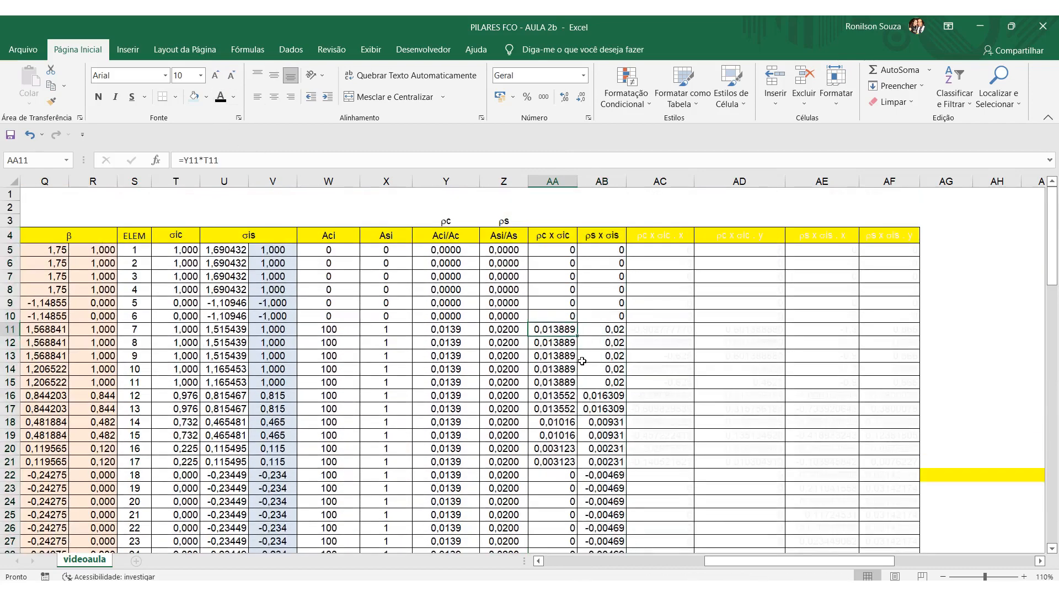
{"action": "left_click", "coordinate": [560, 238]}
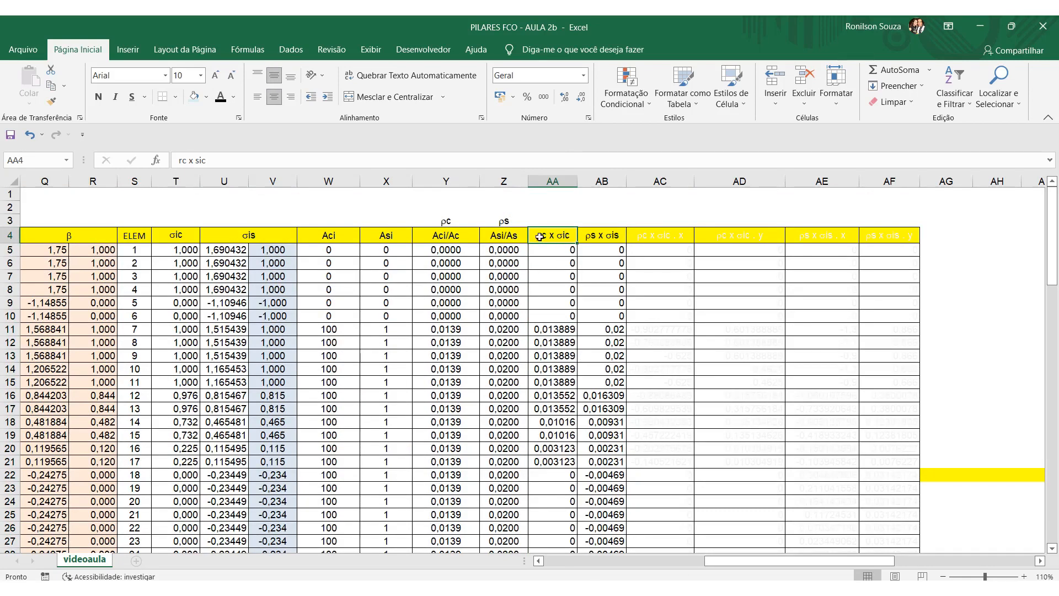
{"action": "left_click", "coordinate": [571, 327]}
{"action": "double_click", "coordinate": [537, 328]}
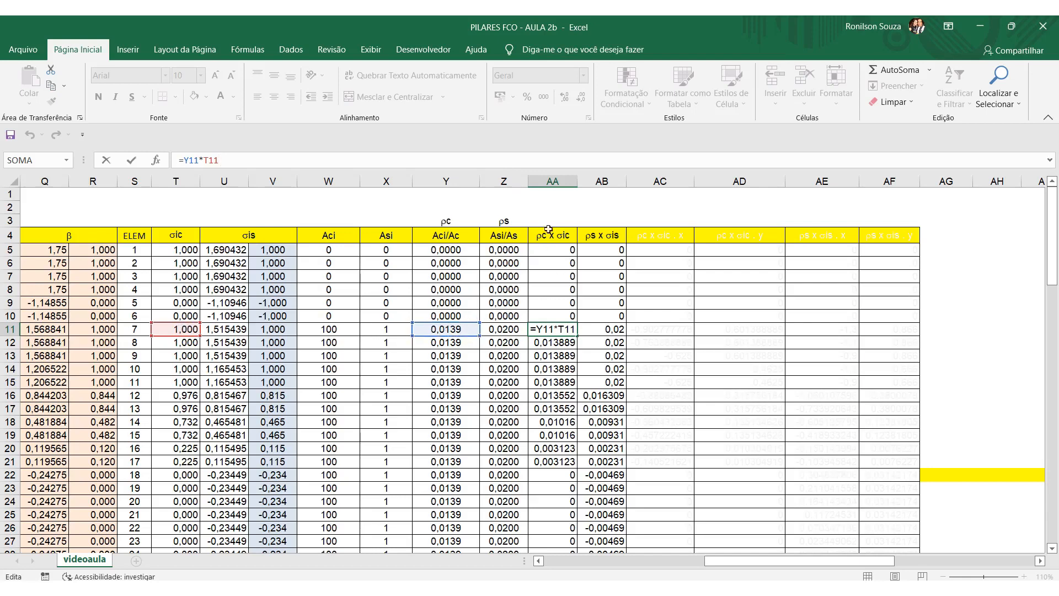
{"action": "key", "text": "Return"}
Inspect the cells multiplied by the ρs x σis formula in AB11, leaving it unchanged.
{"action": "left_click", "coordinate": [617, 329]}
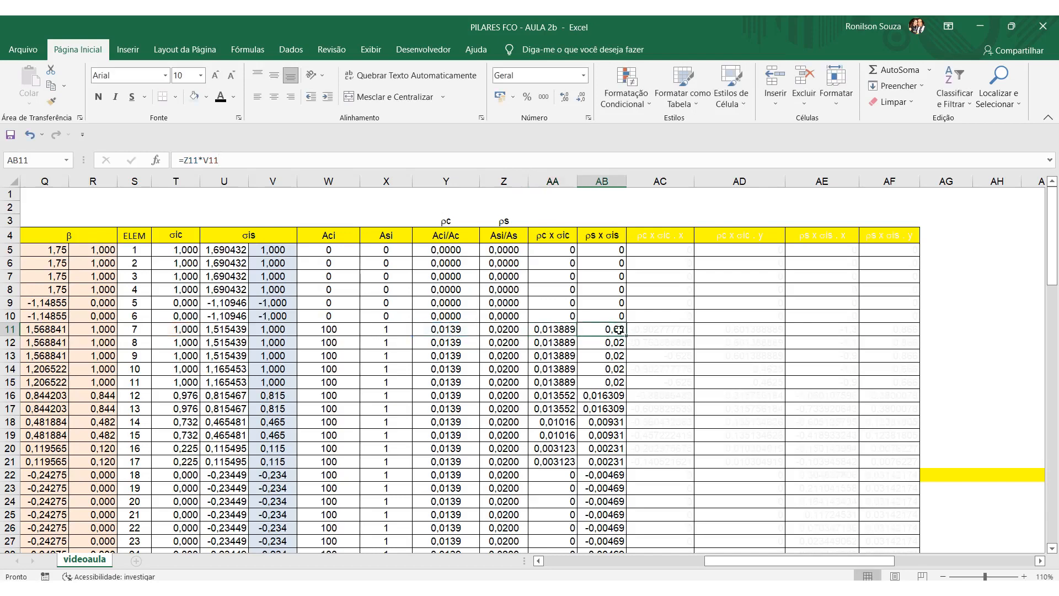
{"action": "left_click", "coordinate": [278, 161]}
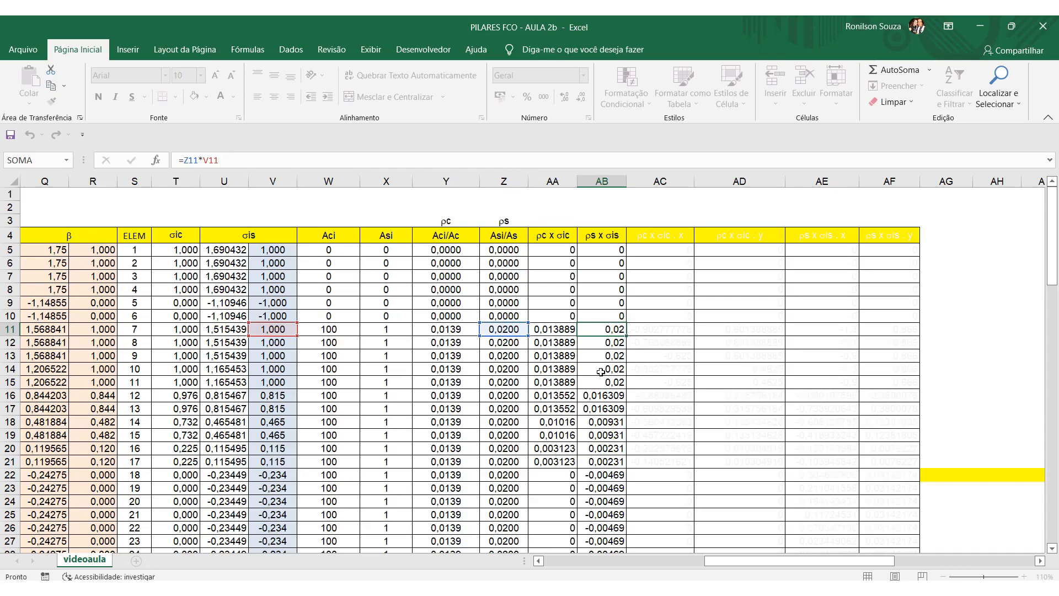
{"action": "left_click", "coordinate": [592, 392]}
Inspect the SOMA formulas that total the ρc x σic and ρs x σis columns in AA84 and AB84, leaving them as they are.
{"action": "scroll", "coordinate": [591, 391], "scroll_direction": "down", "scroll_amount": 20}
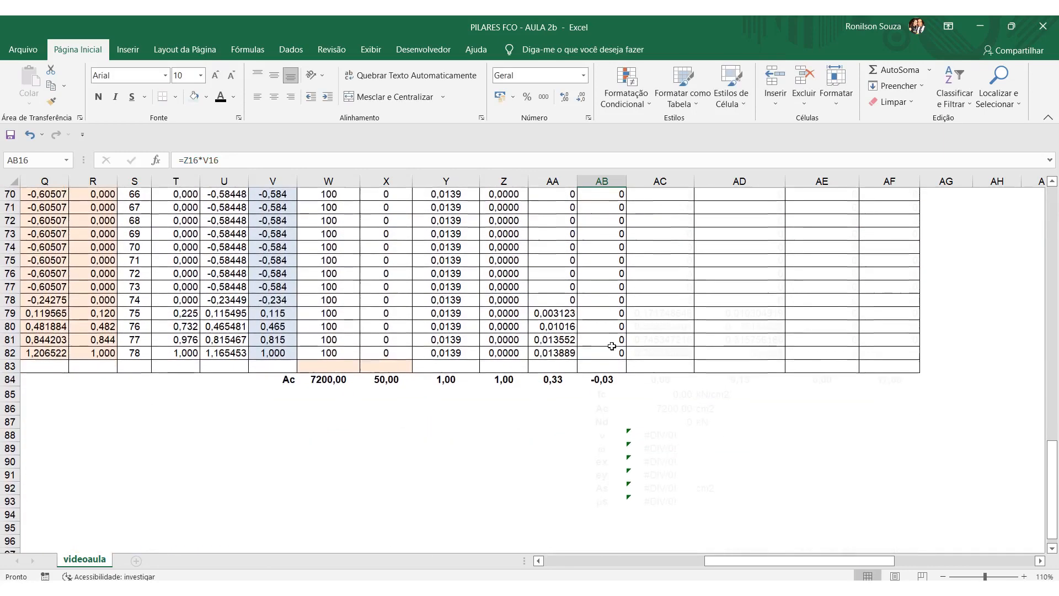
{"action": "left_click", "coordinate": [554, 380]}
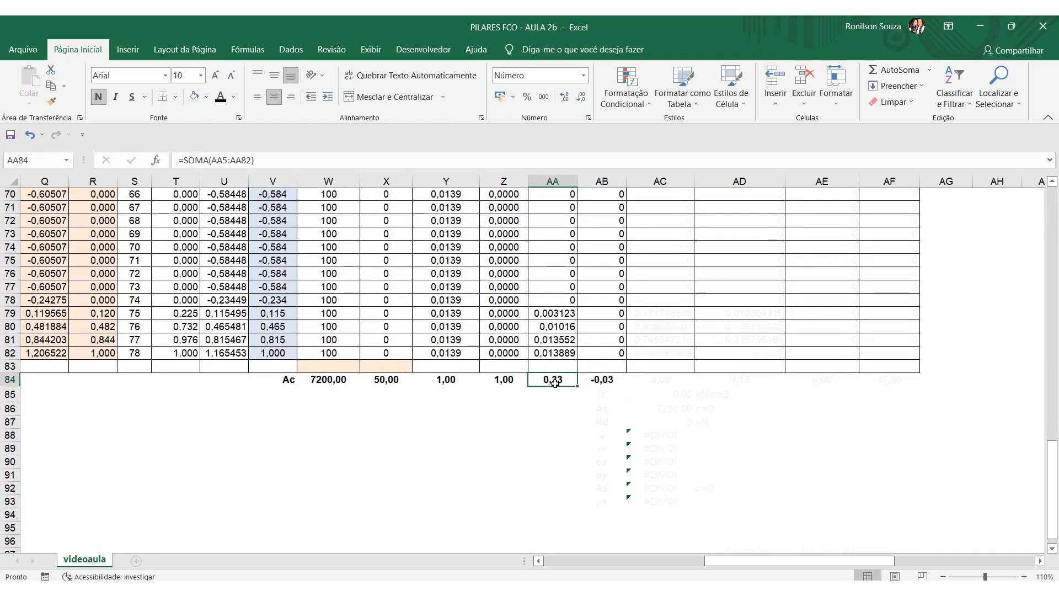
{"action": "key", "text": "F2"}
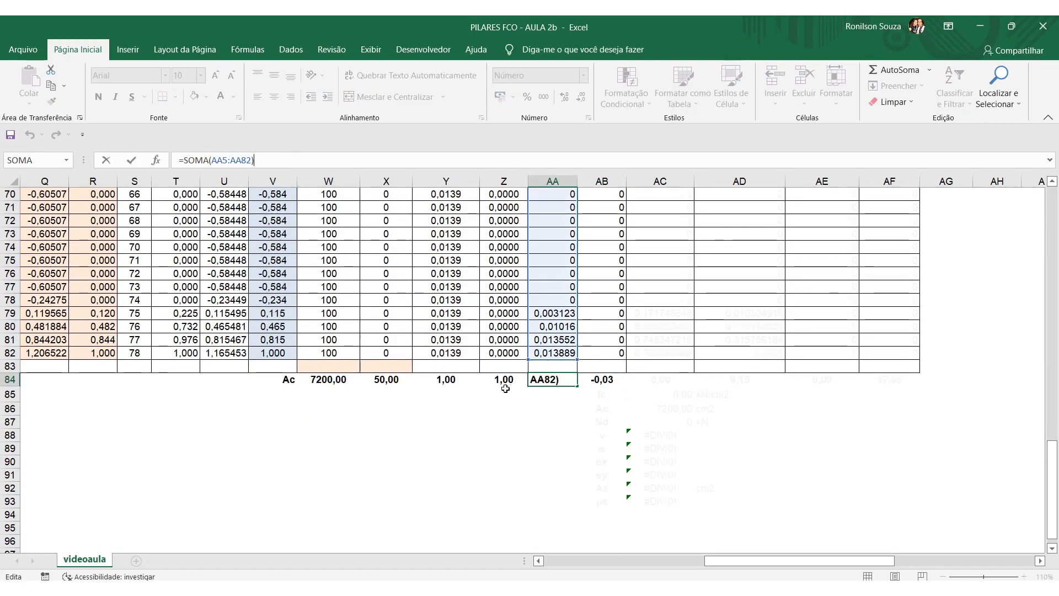
{"action": "key", "text": "Escape"}
{"action": "left_click", "coordinate": [606, 381]}
{"action": "key", "text": "F2"}
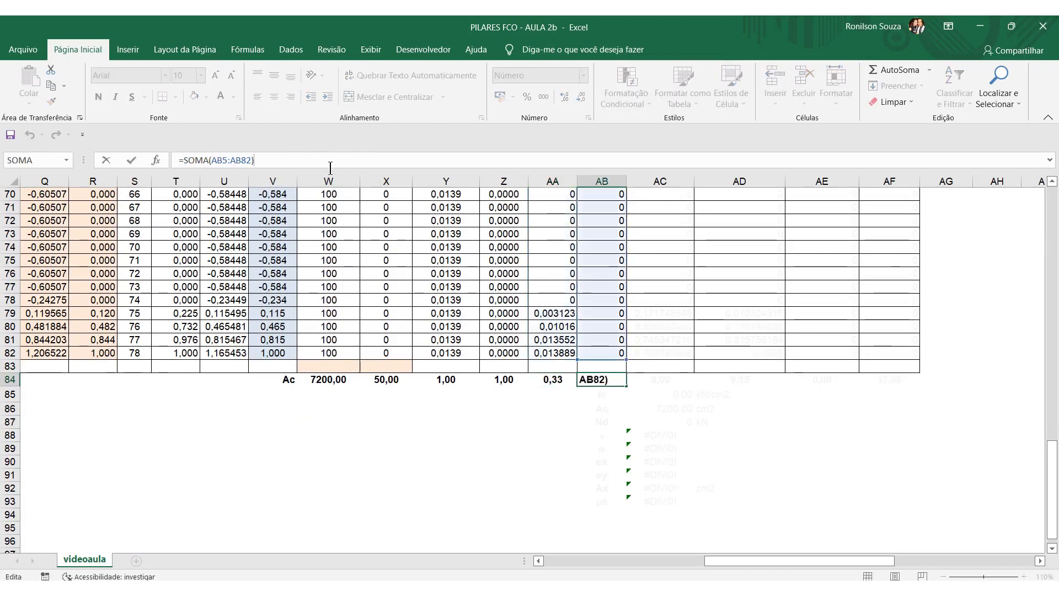
{"action": "key", "text": "Escape"}
Change the font colour of the ρc x σic and ρs x σis moment columns (x and y), AC4:AF84, to black.
{"action": "scroll", "coordinate": [471, 437], "scroll_direction": "up", "scroll_amount": 6}
{"action": "scroll", "coordinate": [471, 437], "scroll_direction": "up", "scroll_amount": 17}
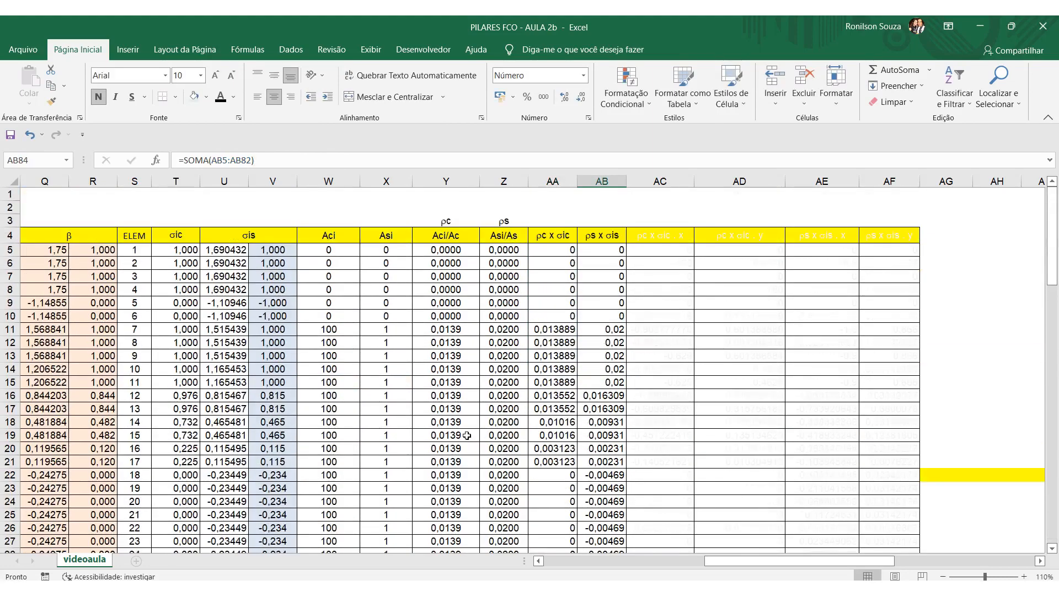
{"action": "left_click_drag", "start_coordinate": [644, 237], "coordinate": [875, 473]}
{"action": "left_click", "coordinate": [226, 100]}
{"action": "scroll", "coordinate": [826, 353], "scroll_direction": "up", "scroll_amount": 20}
{"action": "left_click", "coordinate": [823, 368]}
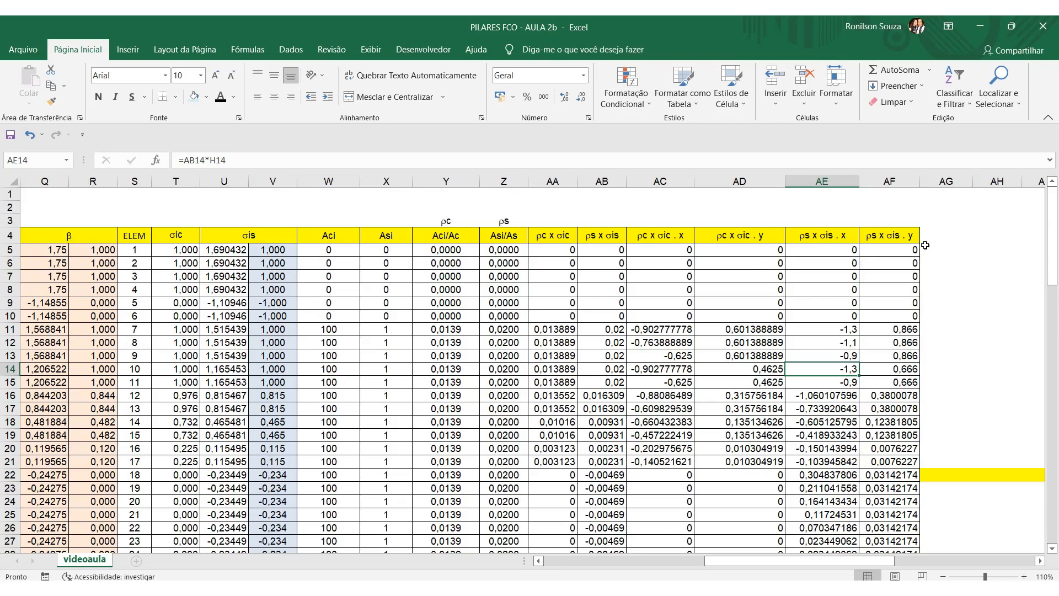
Inspect the ρc x σic . x formula in AC11 and trace the cells AA11 and H11 it multiplies.
{"action": "left_click", "coordinate": [672, 329]}
{"action": "key", "text": "F2"}
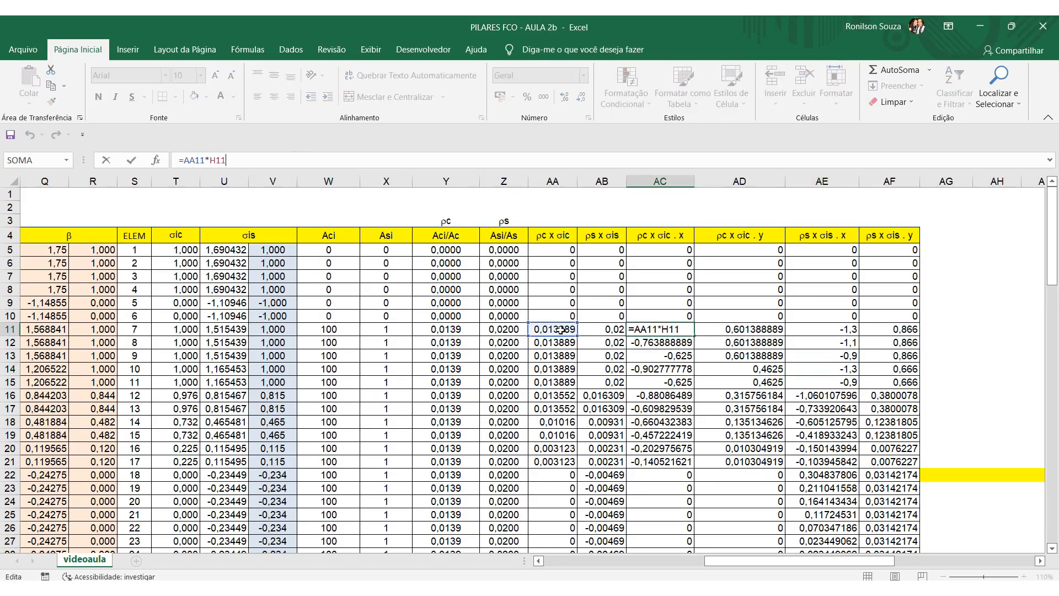
{"action": "left_click_drag", "start_coordinate": [803, 561], "coordinate": [693, 561]}
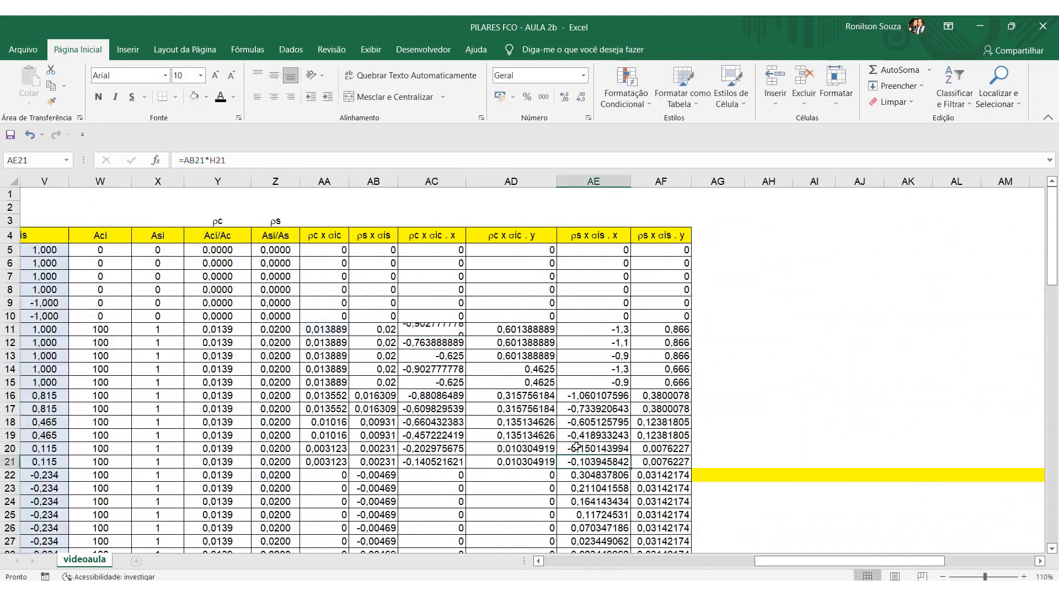
Inspect the ρs x σis . x formula in AE11 and trace the cells AB11 and H11 it multiplies.
{"action": "left_click", "coordinate": [606, 331]}
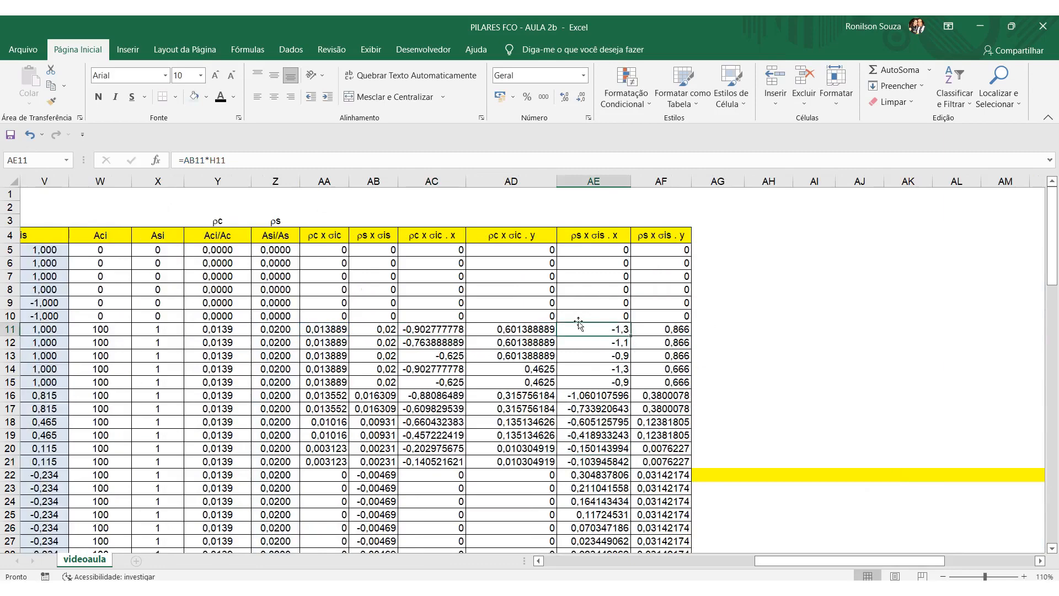
{"action": "left_click", "coordinate": [361, 157]}
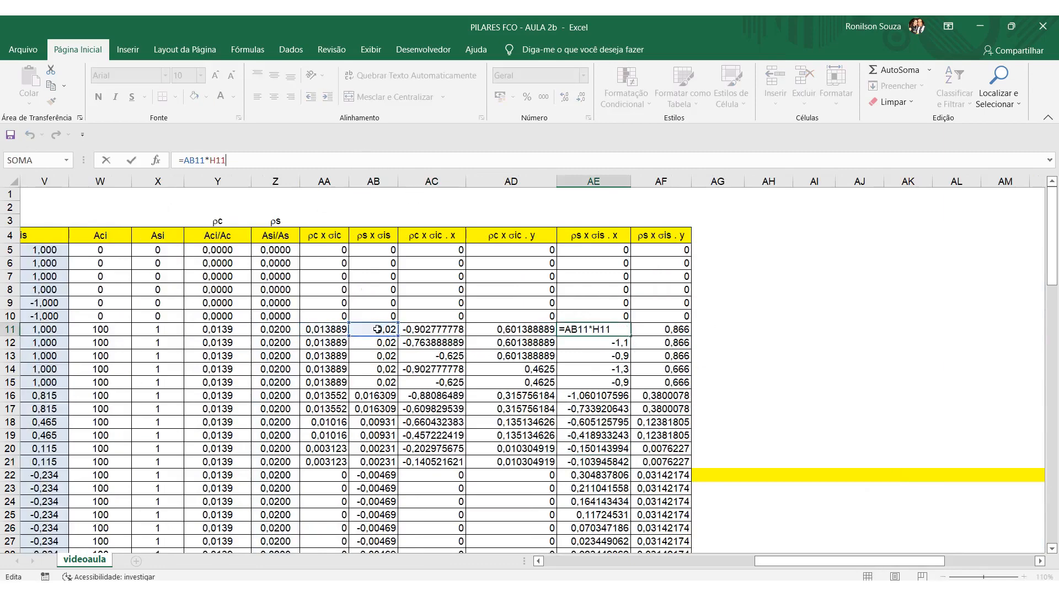
{"action": "left_click_drag", "start_coordinate": [577, 559], "coordinate": [818, 559]}
{"action": "left_click", "coordinate": [845, 412]}
Inspect the ρs x σis . y formula in AF11 and its references to AB11 and I11, without altering it.
{"action": "left_click", "coordinate": [713, 329]}
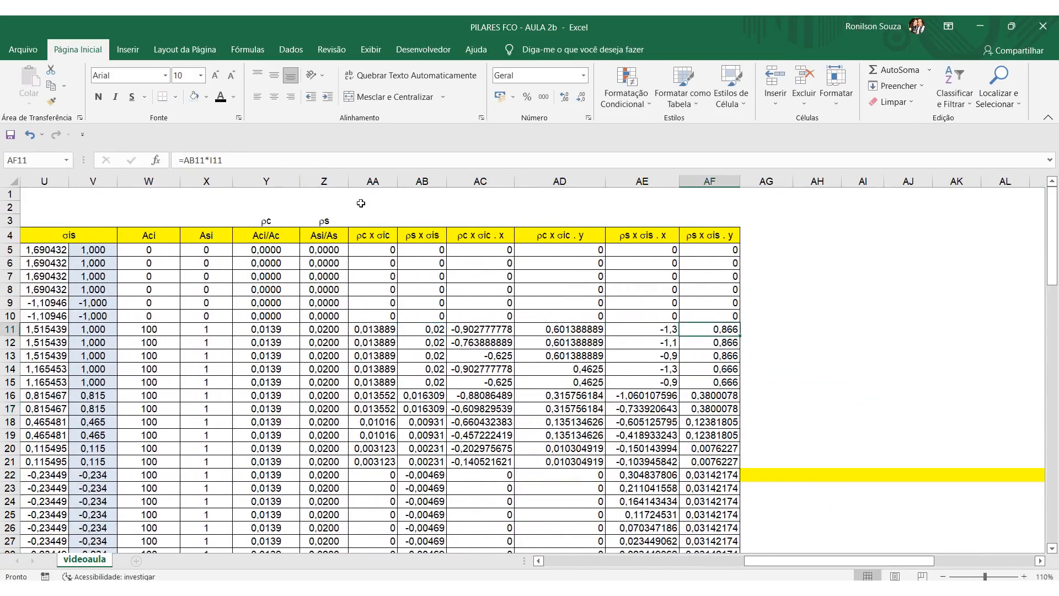
{"action": "key", "text": "F2"}
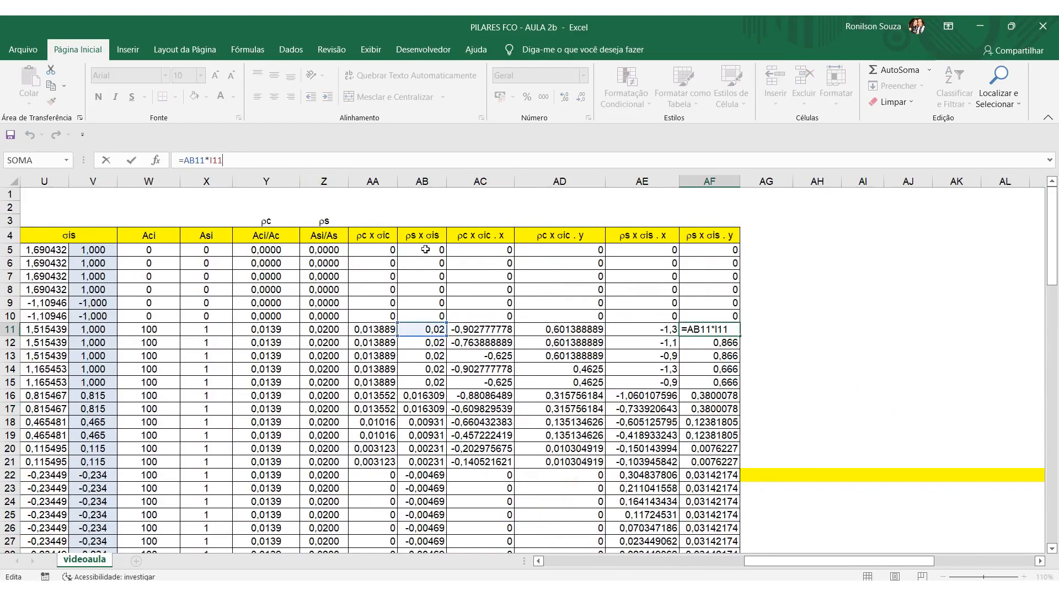
{"action": "left_click_drag", "start_coordinate": [768, 560], "coordinate": [814, 562]}
{"action": "left_click", "coordinate": [865, 382]}
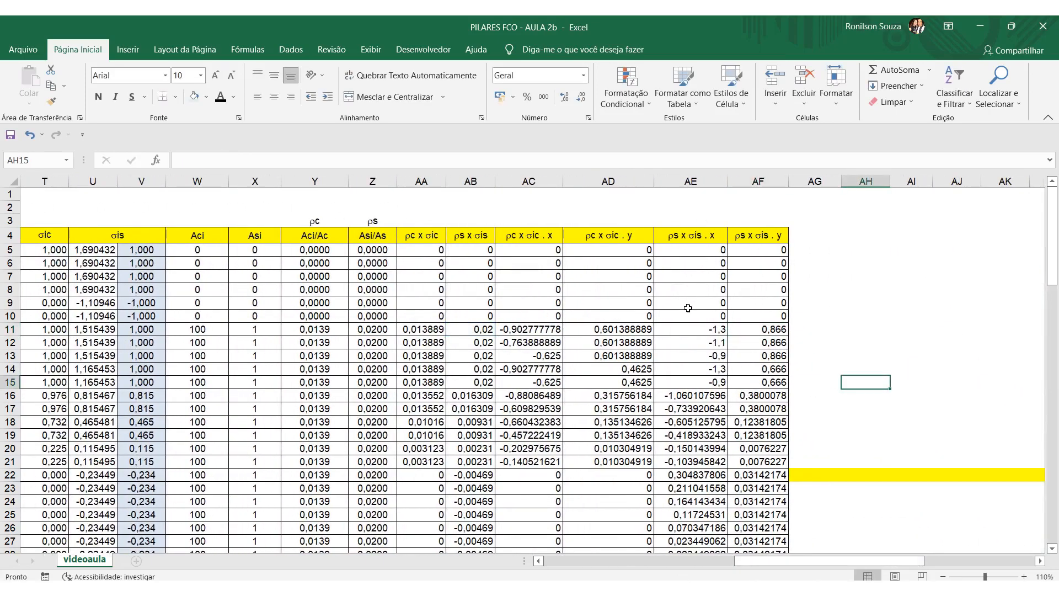
Inspect the totals of the moment columns in AD84, AE84 and AF84 and the ranges their SOMA formulas cover.
{"action": "scroll", "coordinate": [769, 305], "scroll_direction": "down", "scroll_amount": 15}
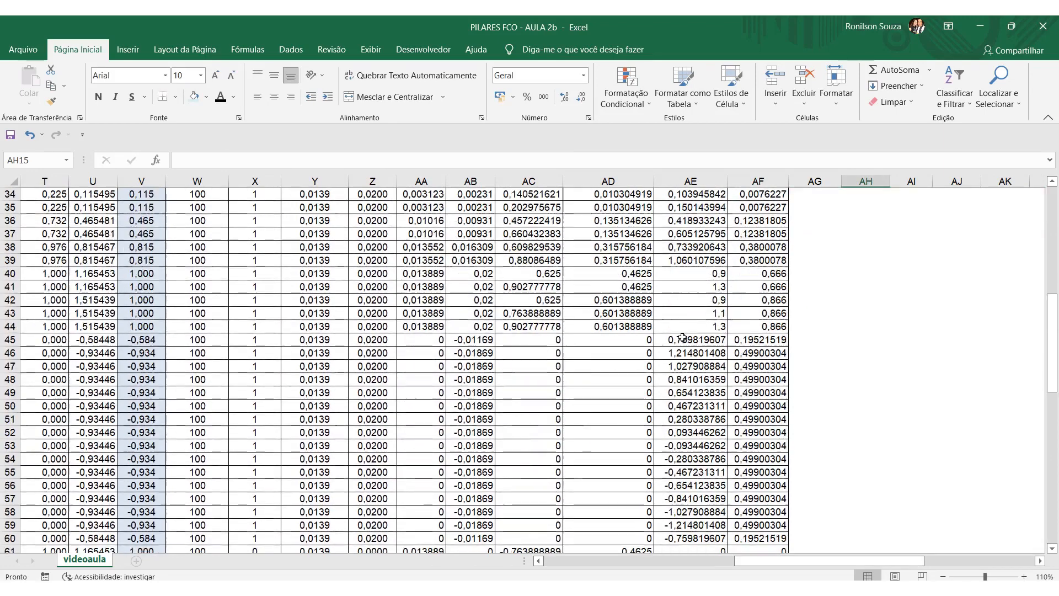
{"action": "scroll", "coordinate": [683, 338], "scroll_direction": "down", "scroll_amount": 6}
{"action": "left_click", "coordinate": [608, 459]}
{"action": "left_click", "coordinate": [691, 459]}
{"action": "left_click", "coordinate": [765, 460]}
{"action": "double_click", "coordinate": [762, 458]}
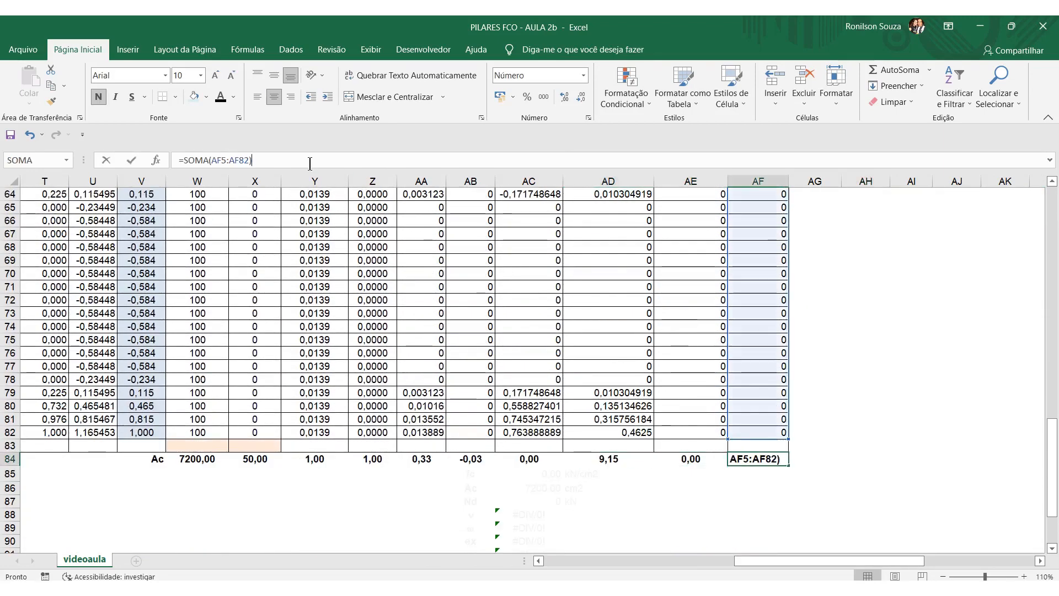
{"action": "left_click", "coordinate": [748, 497]}
{"action": "left_click", "coordinate": [685, 459]}
{"action": "left_click", "coordinate": [283, 159]}
{"action": "left_click", "coordinate": [938, 420]}
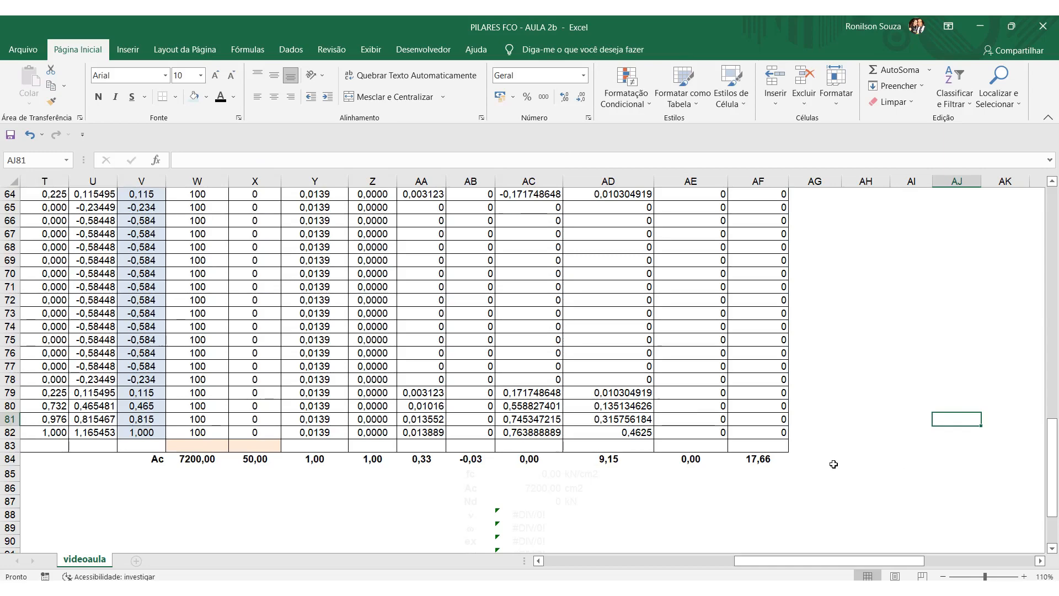
Change the font colour of the fc row below the totals, AB85:AD85, to black.
{"action": "scroll", "coordinate": [834, 464], "scroll_direction": "up", "scroll_amount": 20}
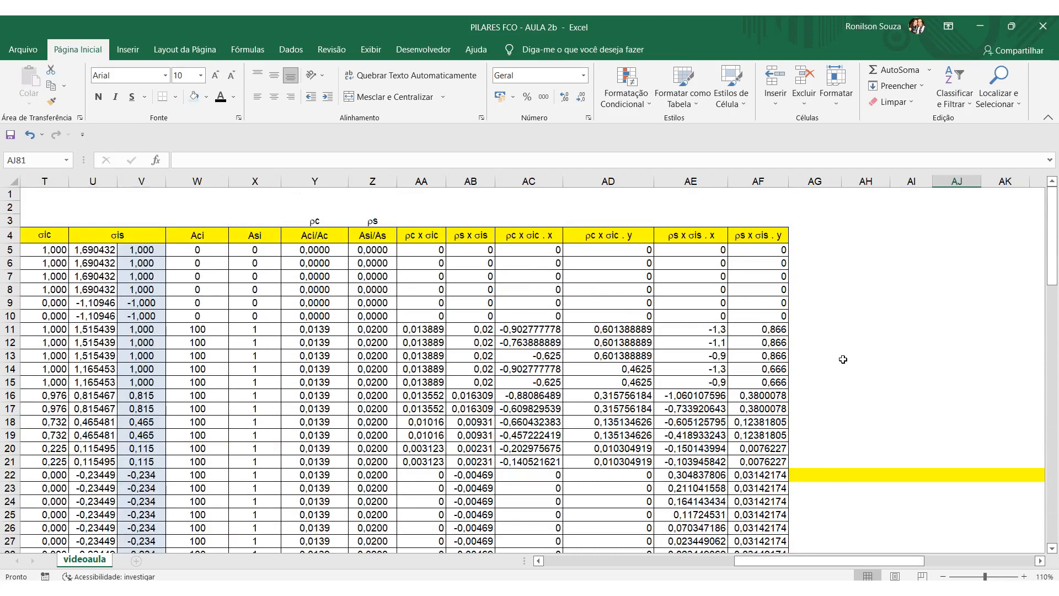
{"action": "scroll", "coordinate": [842, 360], "scroll_direction": "down", "scroll_amount": 20}
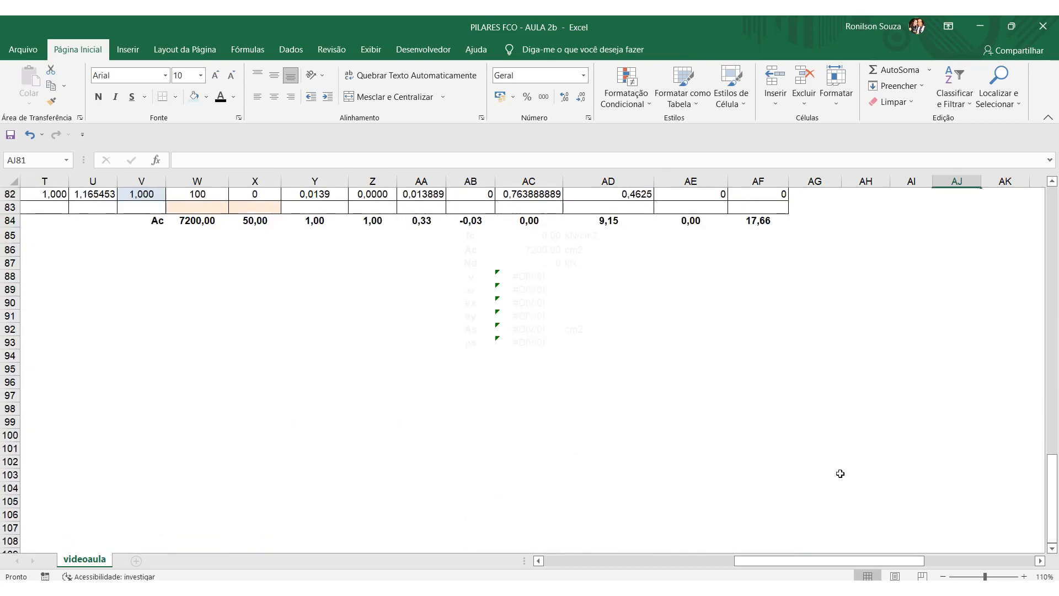
{"action": "left_click_drag", "start_coordinate": [803, 560], "coordinate": [745, 560]}
{"action": "scroll", "coordinate": [961, 512], "scroll_direction": "up", "scroll_amount": 3}
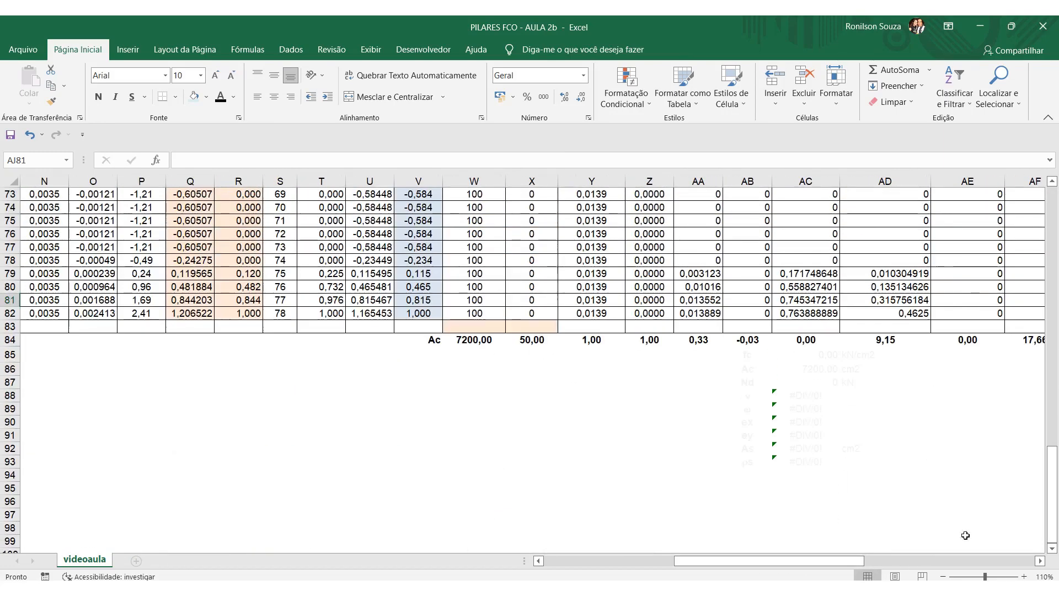
{"action": "left_click_drag", "start_coordinate": [853, 561], "coordinate": [883, 558]}
{"action": "left_click", "coordinate": [614, 355]}
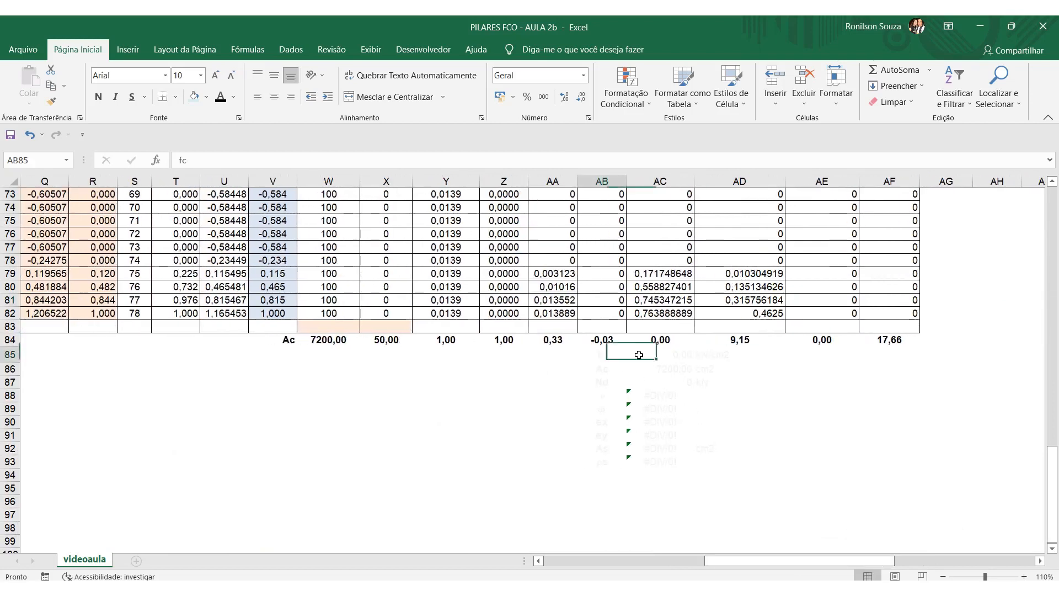
{"action": "left_click_drag", "start_coordinate": [614, 355], "coordinate": [711, 355]}
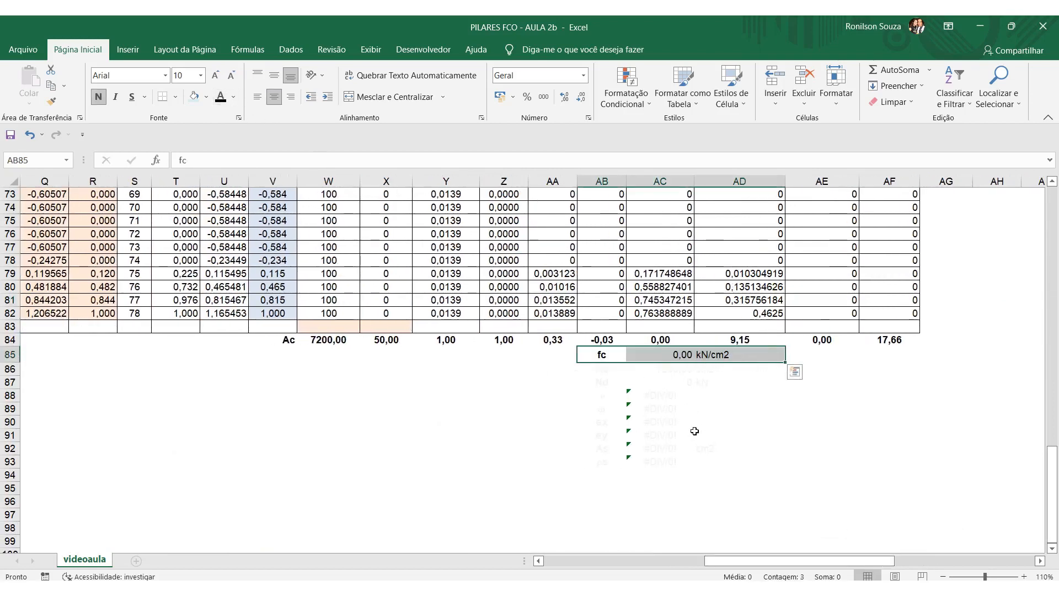
{"action": "left_click", "coordinate": [704, 460]}
Enter the formula =0,85*4/1,4 for fc in AC85.
{"action": "left_click", "coordinate": [663, 355]}
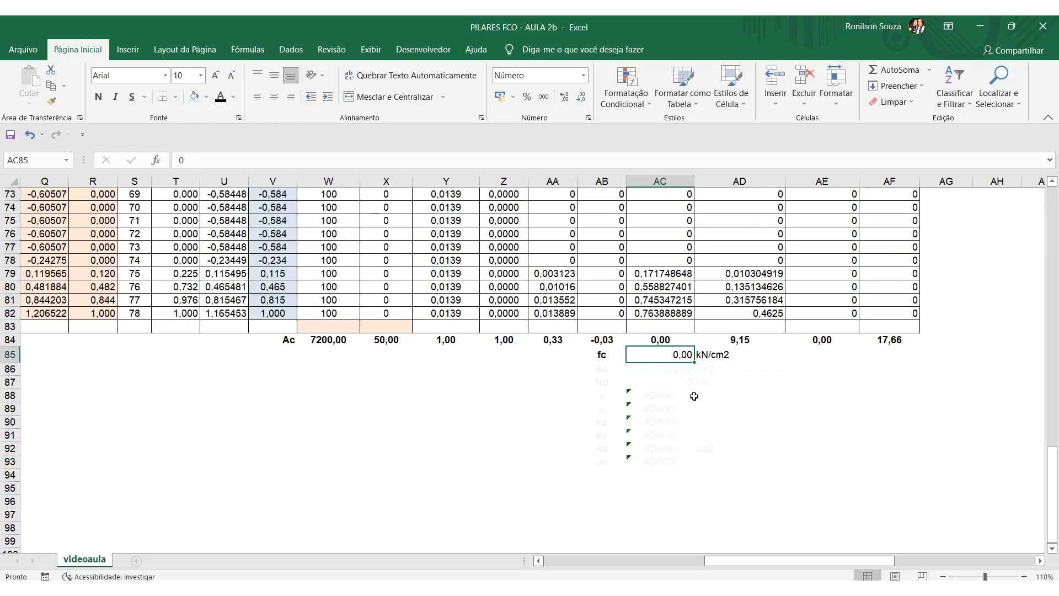
{"action": "type", "text": "=0,85*"}
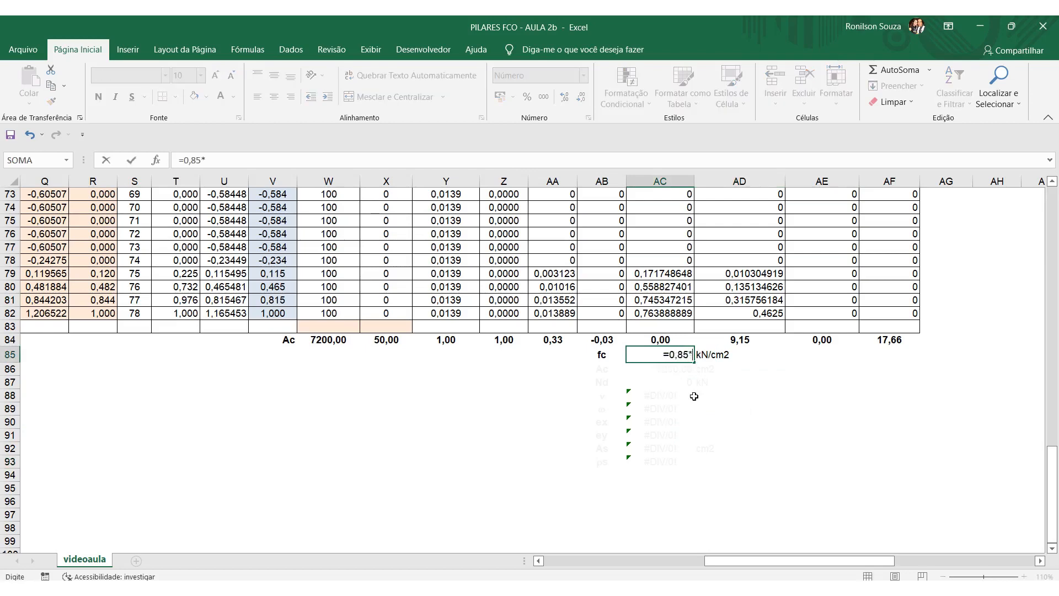
{"action": "type", "text": "4/1,4"}
{"action": "key", "text": "Return"}
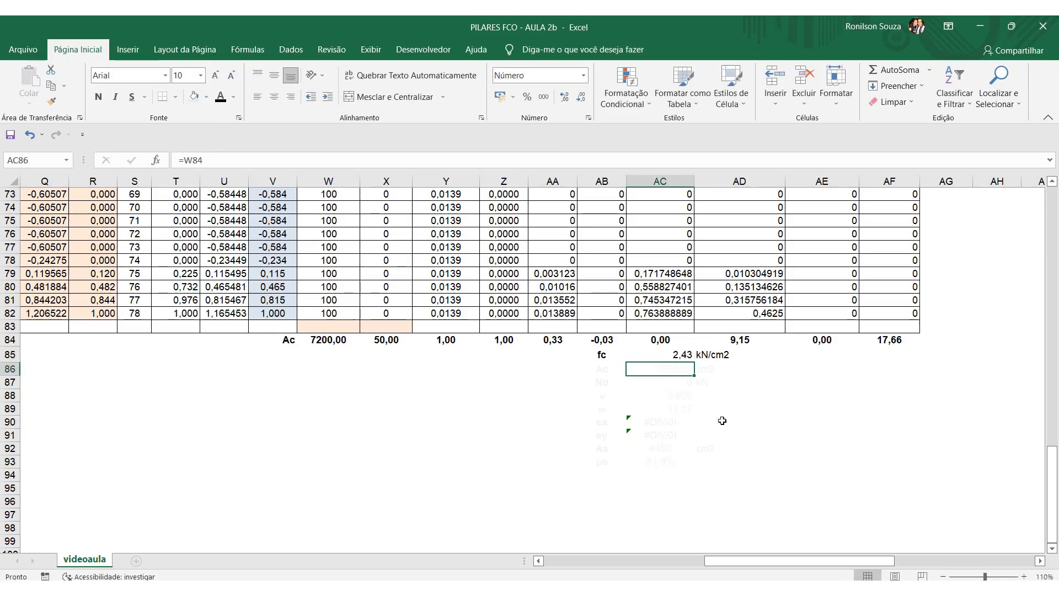
Change the font colour of the Ac row, AB86:AD86, to black.
{"action": "scroll", "coordinate": [753, 454], "scroll_direction": "up", "scroll_amount": 1}
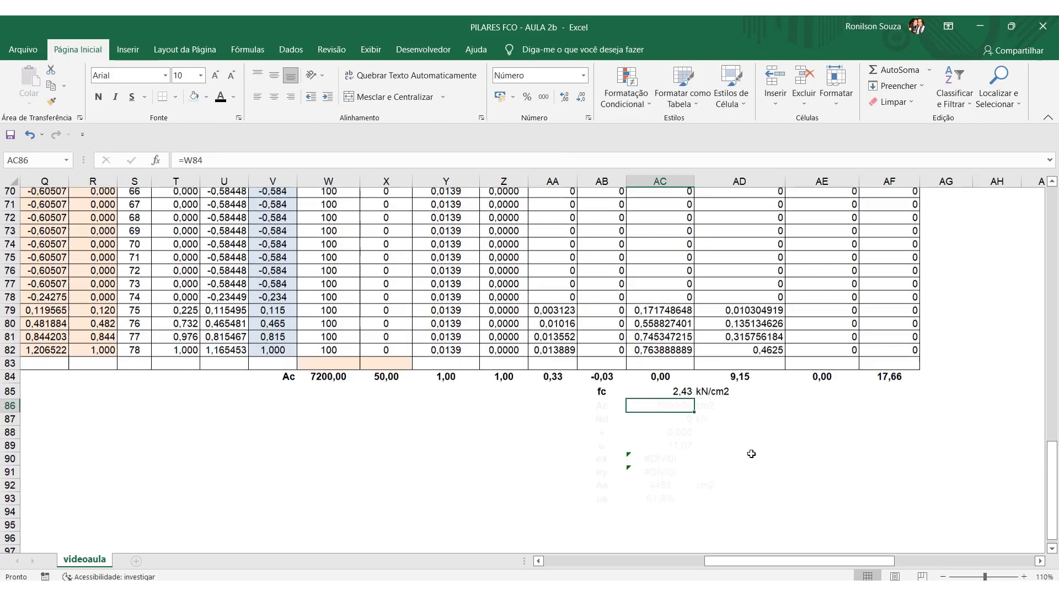
{"action": "left_click_drag", "start_coordinate": [606, 408], "coordinate": [739, 408]}
{"action": "left_click", "coordinate": [222, 98]}
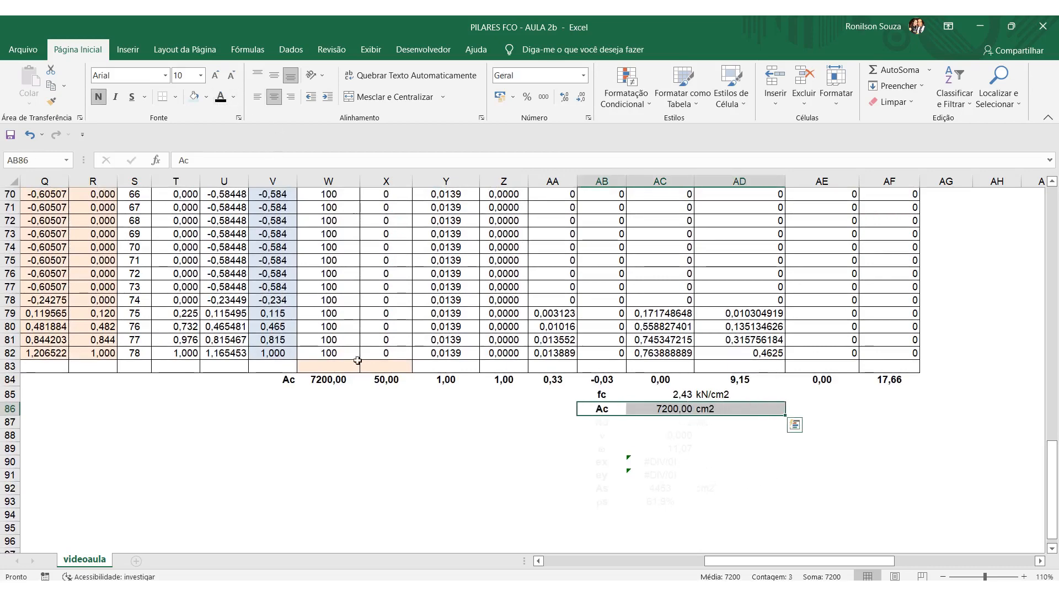
{"action": "left_click", "coordinate": [387, 395]}
Inspect the Ac formula in AC86 and its reference to the total in W84.
{"action": "left_click", "coordinate": [678, 410]}
{"action": "key", "text": "F2"}
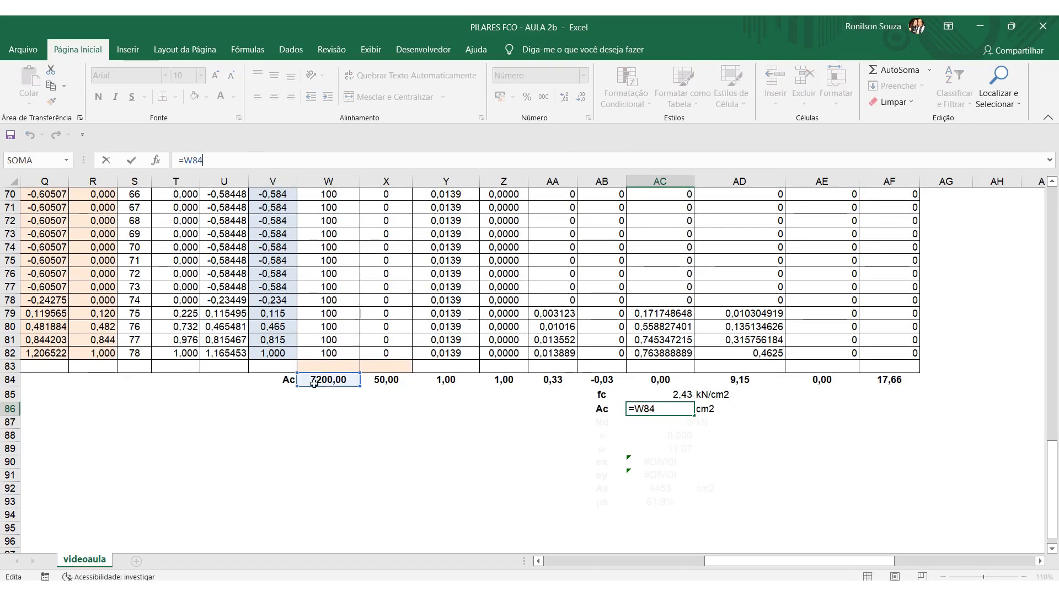
{"action": "left_click", "coordinate": [376, 511]}
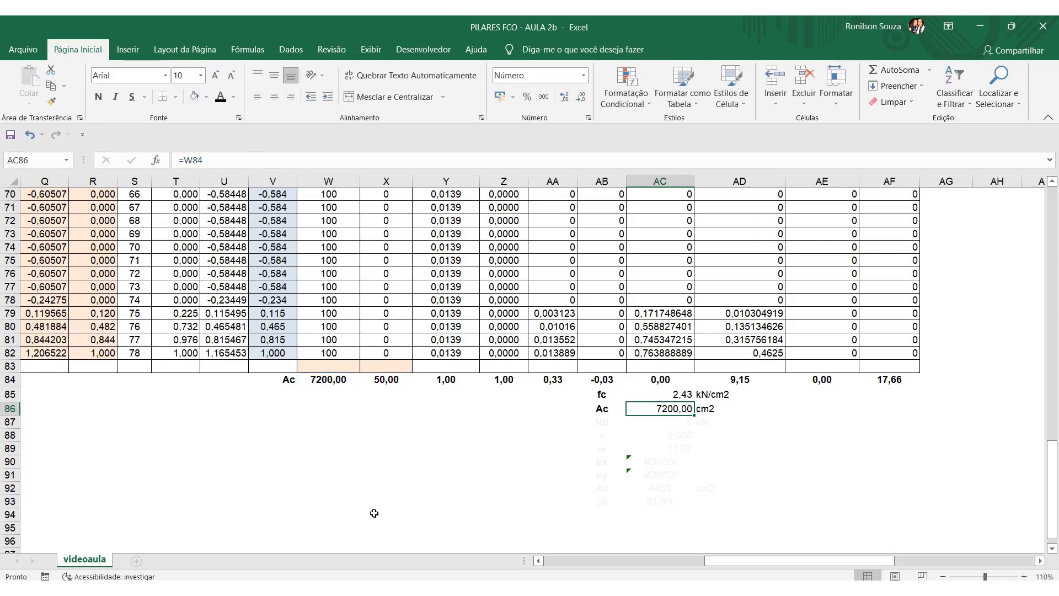
Change the font colour of the Nd row, AB87:AD87, to black and set Nd in AC87 to 10800 kN.
{"action": "left_click_drag", "start_coordinate": [616, 428], "coordinate": [772, 424]}
{"action": "left_click", "coordinate": [222, 98]}
{"action": "left_click", "coordinate": [670, 423]}
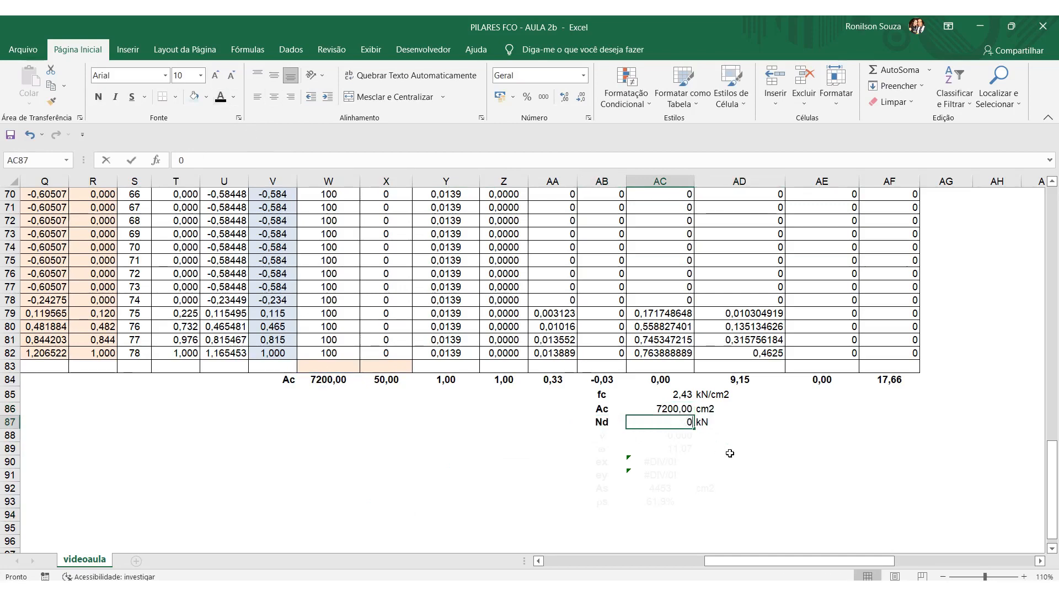
{"action": "type", "text": "108"}
{"action": "key", "text": "Return"}
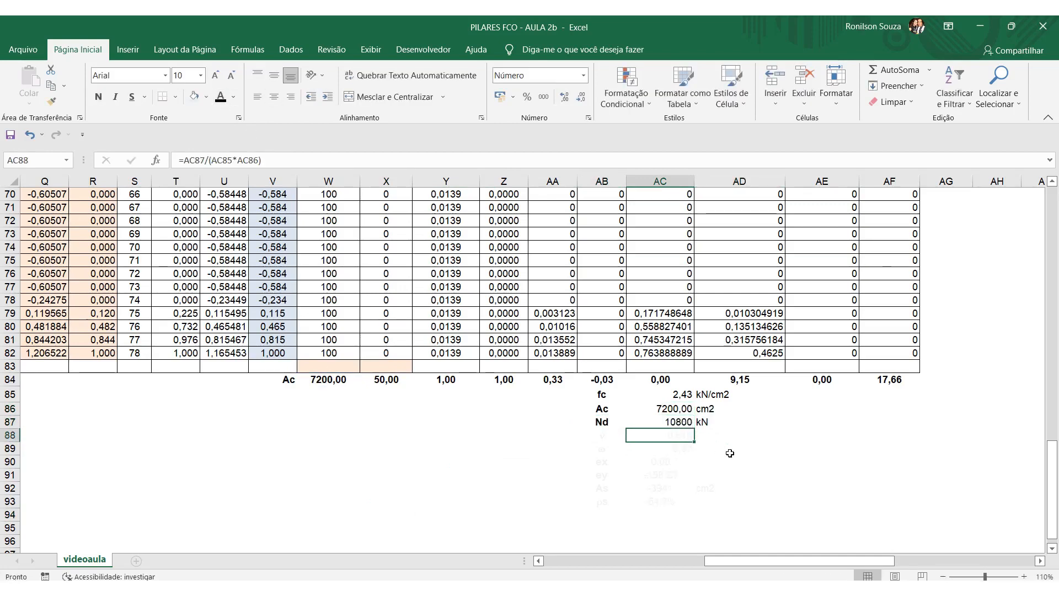
Change the font colour of the ν label and value, AB88:AC88, to black.
{"action": "scroll", "coordinate": [776, 465], "scroll_direction": "down", "scroll_amount": 1}
{"action": "left_click_drag", "start_coordinate": [607, 395], "coordinate": [657, 395]}
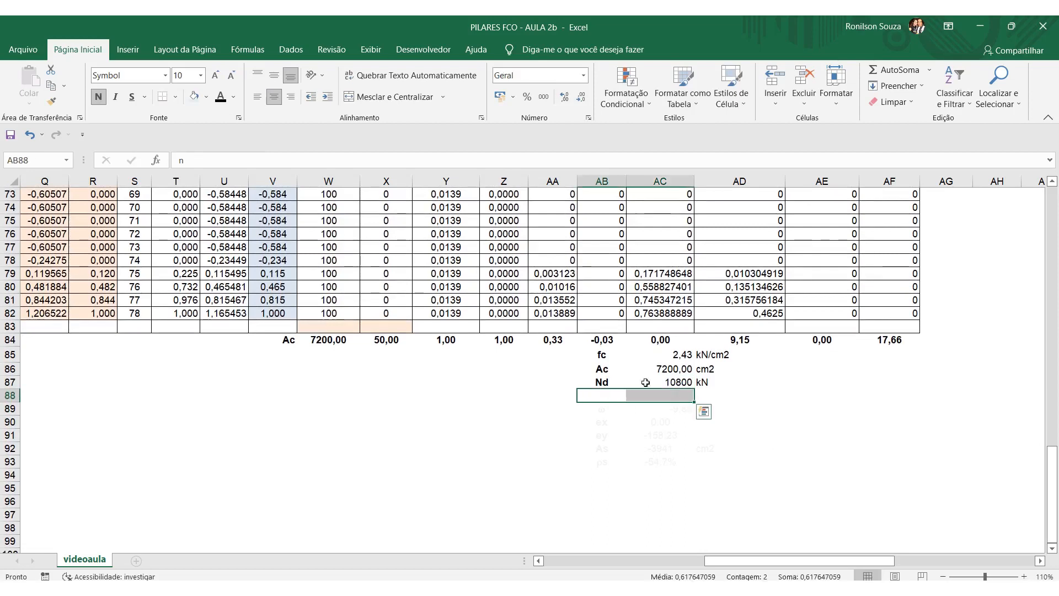
{"action": "left_click", "coordinate": [221, 98]}
{"action": "left_click", "coordinate": [328, 422]}
Inspect the ν formula in AC88 and trace its references to Nd, fc and Ac, keeping it as it is.
{"action": "left_click", "coordinate": [661, 395]}
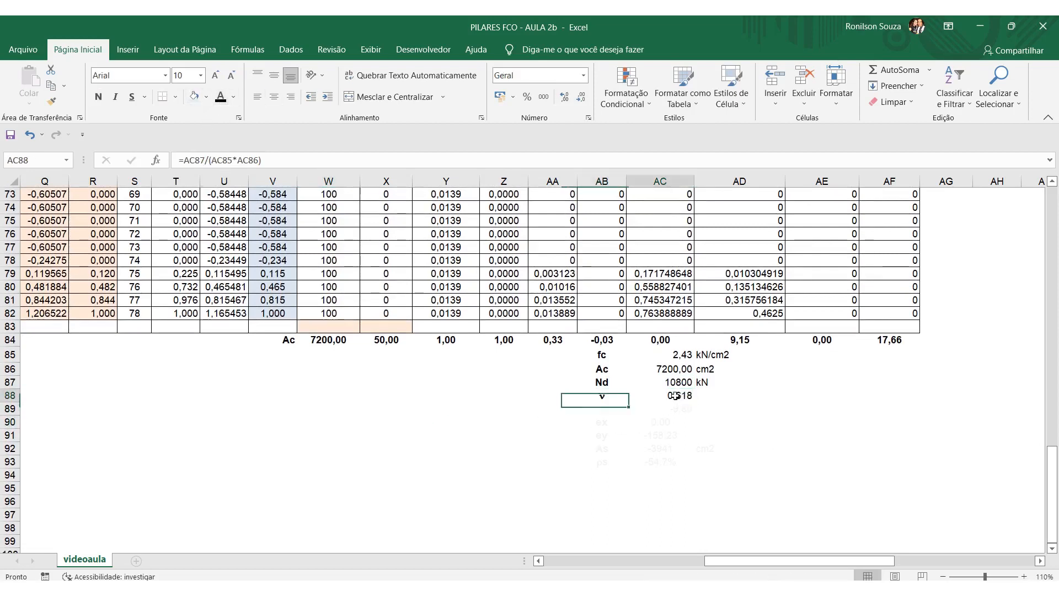
{"action": "left_click", "coordinate": [297, 160]}
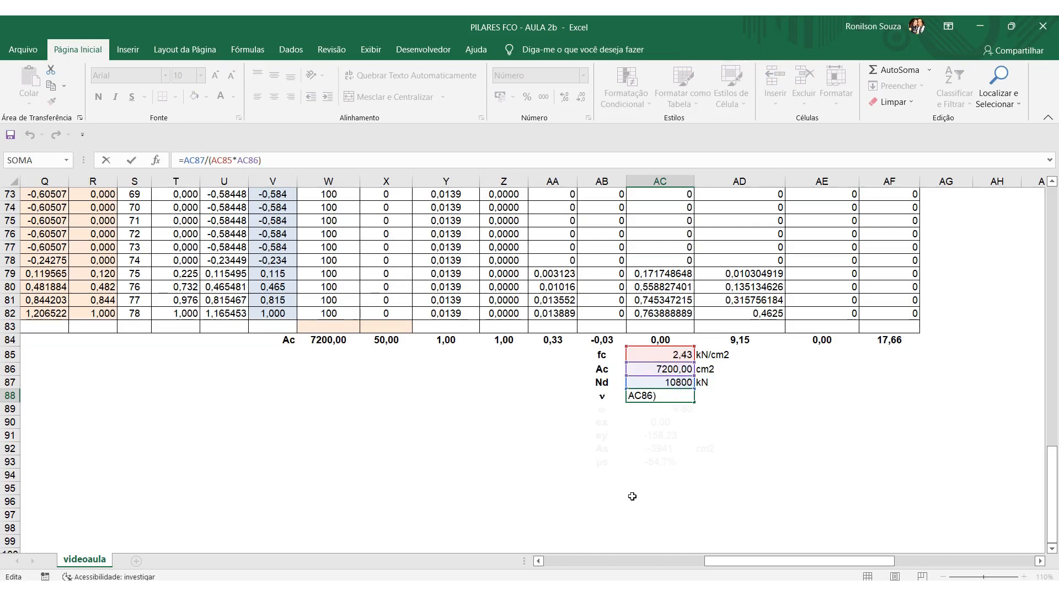
{"action": "key", "text": "Return"}
{"action": "left_click", "coordinate": [455, 488]}
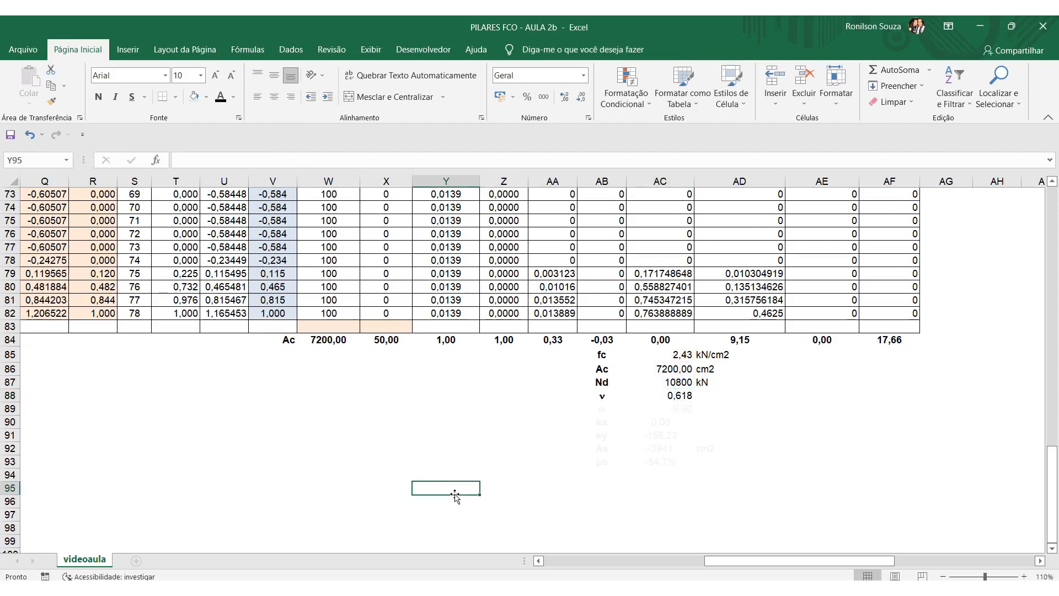
Change the font colour of the ω label and value, AB89:AC89, to black and show the formula in AC89.
{"action": "left_click_drag", "start_coordinate": [599, 409], "coordinate": [664, 409]}
{"action": "left_click", "coordinate": [221, 98]}
{"action": "left_click", "coordinate": [503, 484]}
{"action": "left_click", "coordinate": [682, 409]}
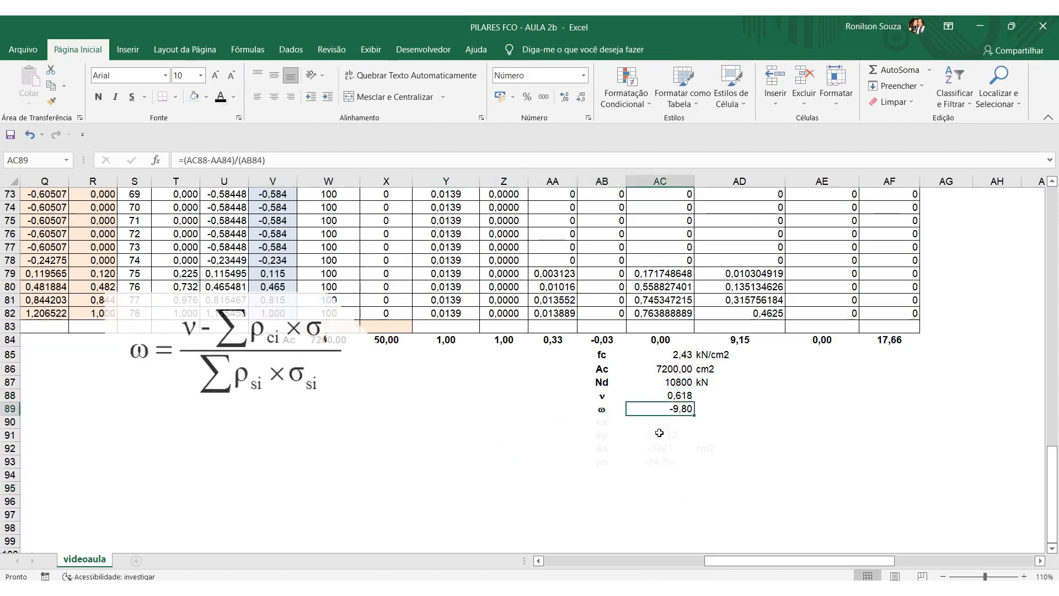
Inspect the ω formula in AC89 and trace its references to ν and the column totals AA84 and AB84, keeping it as it is.
{"action": "left_click", "coordinate": [288, 160]}
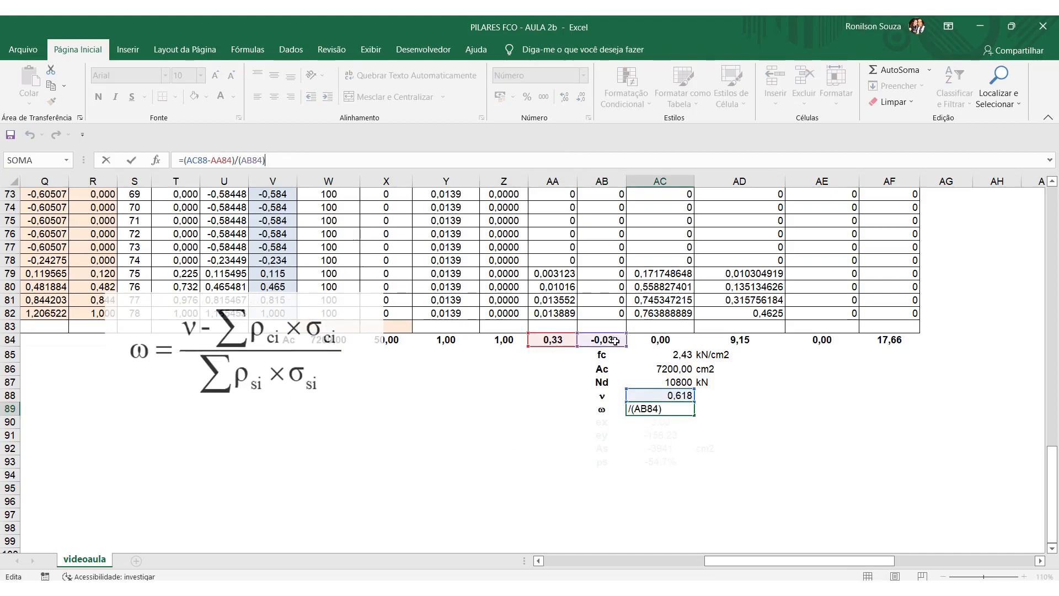
{"action": "scroll", "coordinate": [604, 340], "scroll_direction": "up", "scroll_amount": 20}
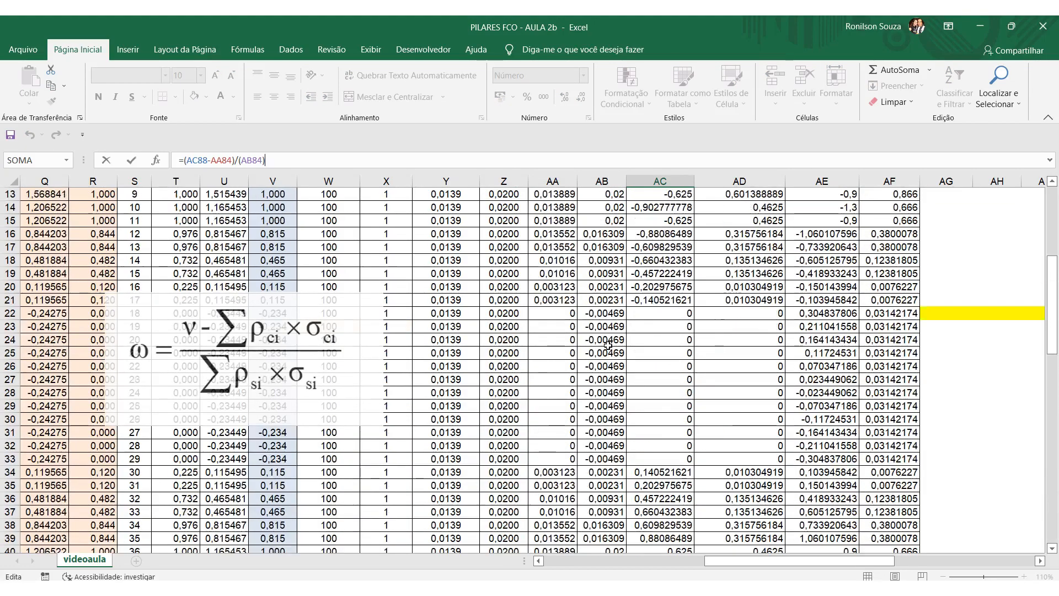
{"action": "scroll", "coordinate": [585, 334], "scroll_direction": "down", "scroll_amount": 20}
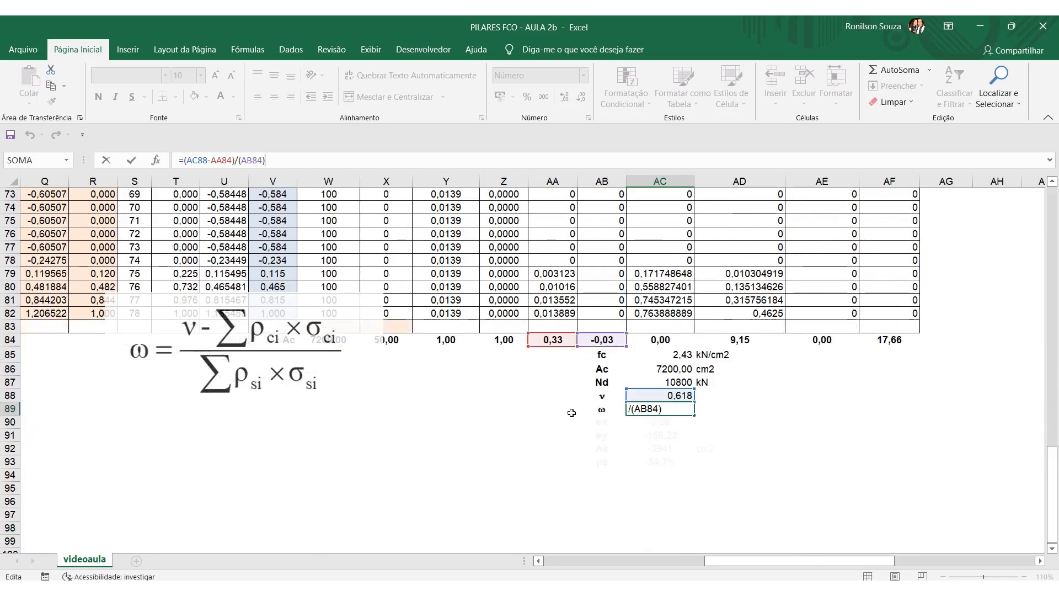
{"action": "key", "text": "Return"}
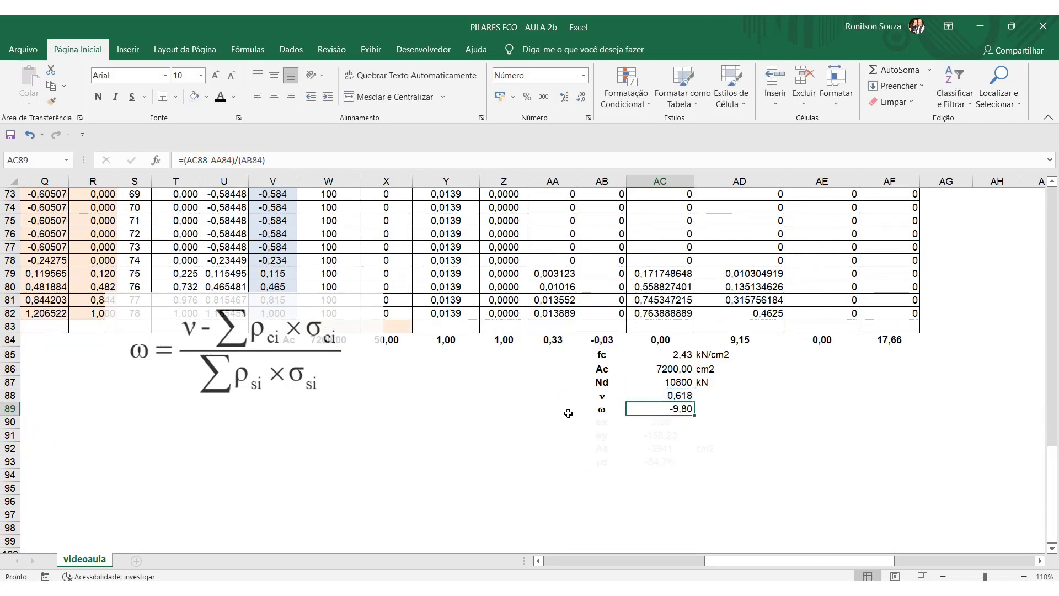
{"action": "left_click", "coordinate": [548, 433]}
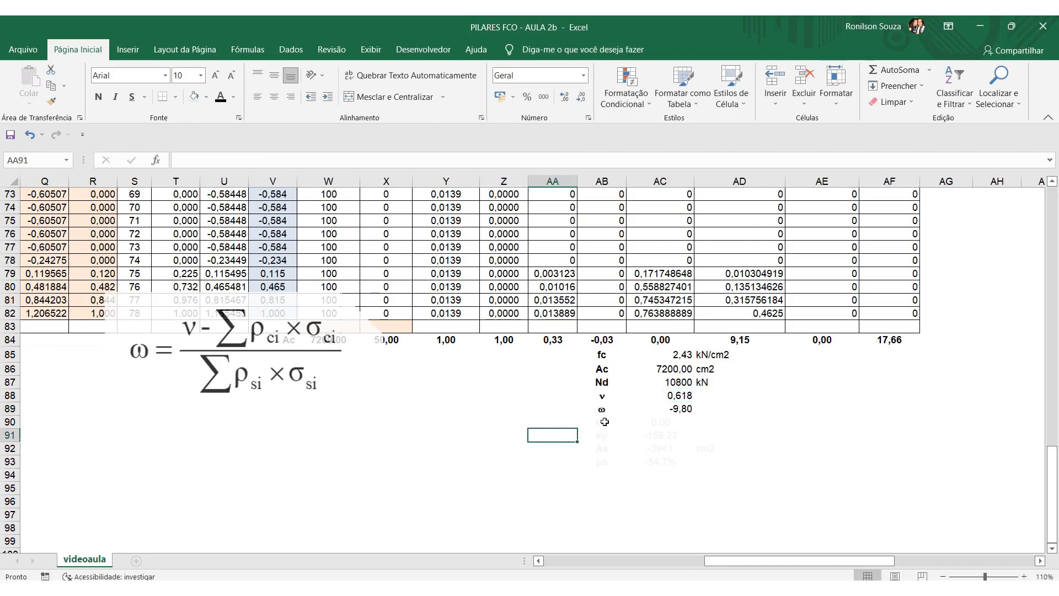
Change the font colour of AB90:AC91 to black and rename the labels in AB90 and AB91 as e'x and e'y.
{"action": "left_click_drag", "start_coordinate": [603, 423], "coordinate": [664, 435]}
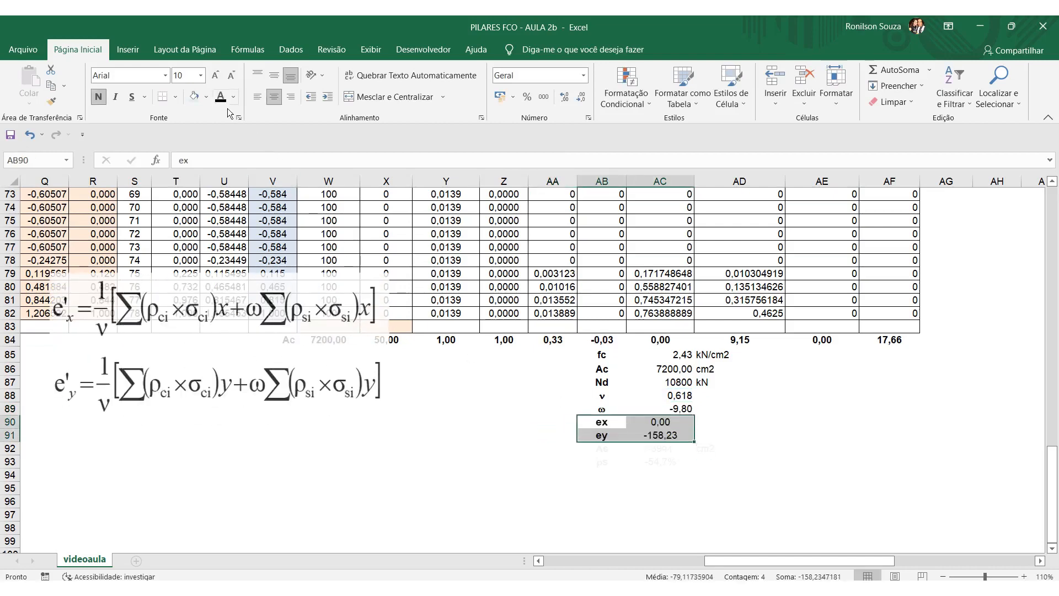
{"action": "left_click", "coordinate": [465, 474]}
{"action": "left_click", "coordinate": [607, 422]}
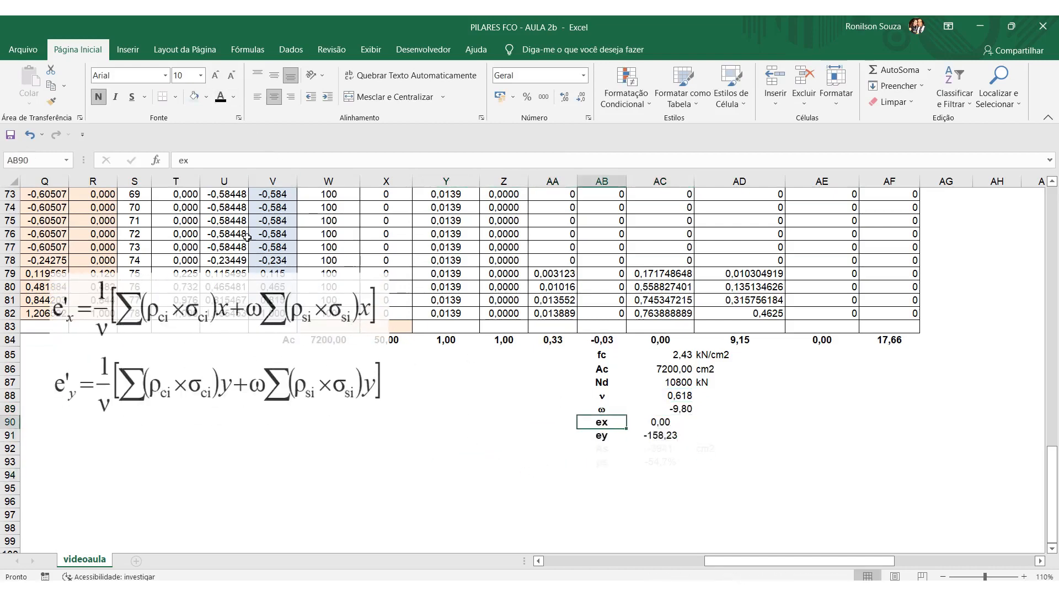
{"action": "left_click", "coordinate": [187, 160]}
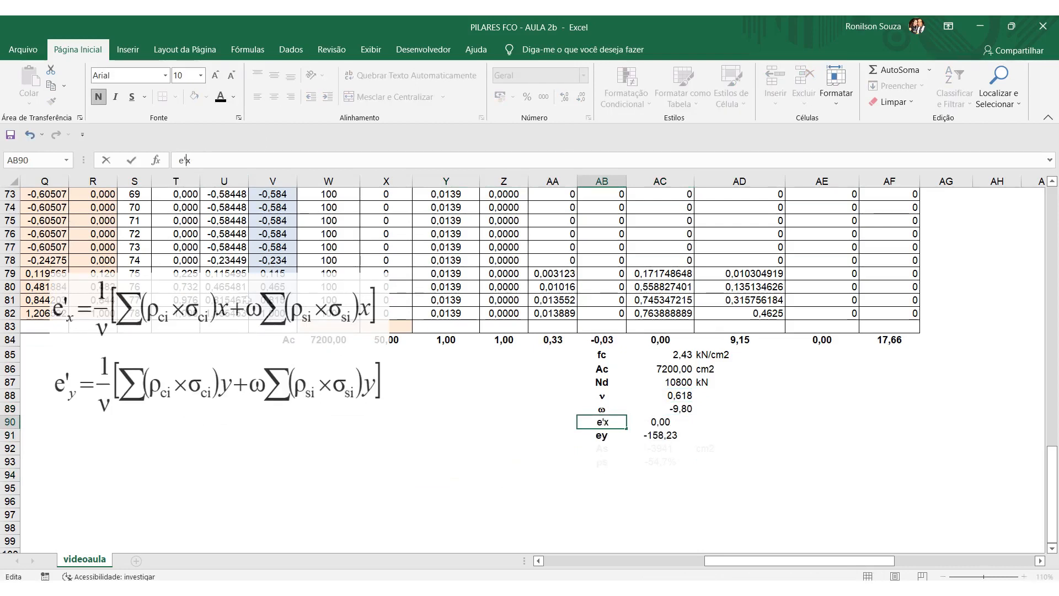
{"action": "type", "text": "'"}
{"action": "key", "text": "Return"}
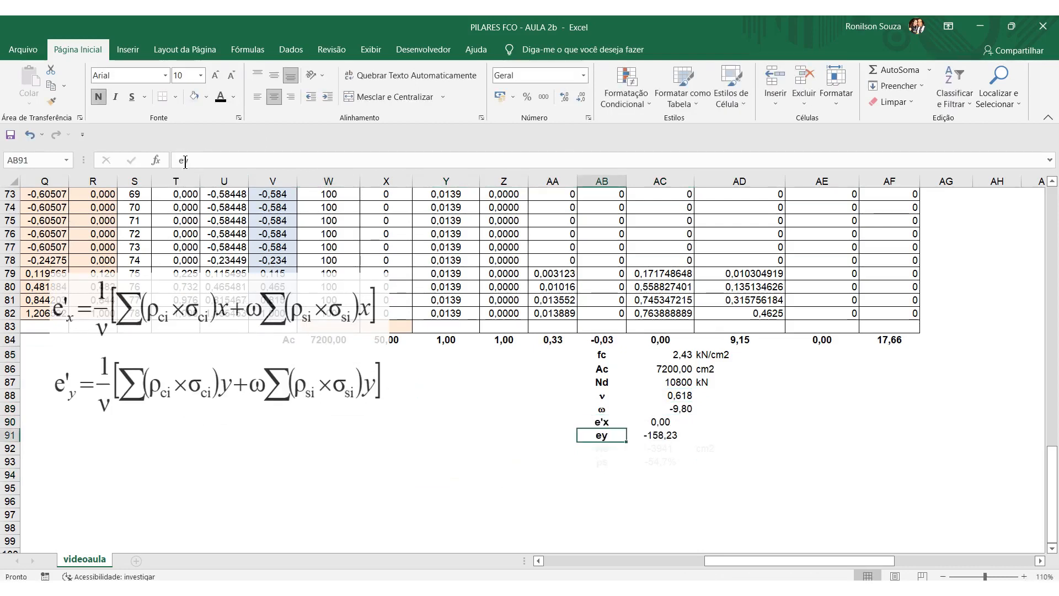
{"action": "left_click", "coordinate": [185, 160]}
{"action": "type", "text": "'"}
{"action": "left_click", "coordinate": [328, 395]}
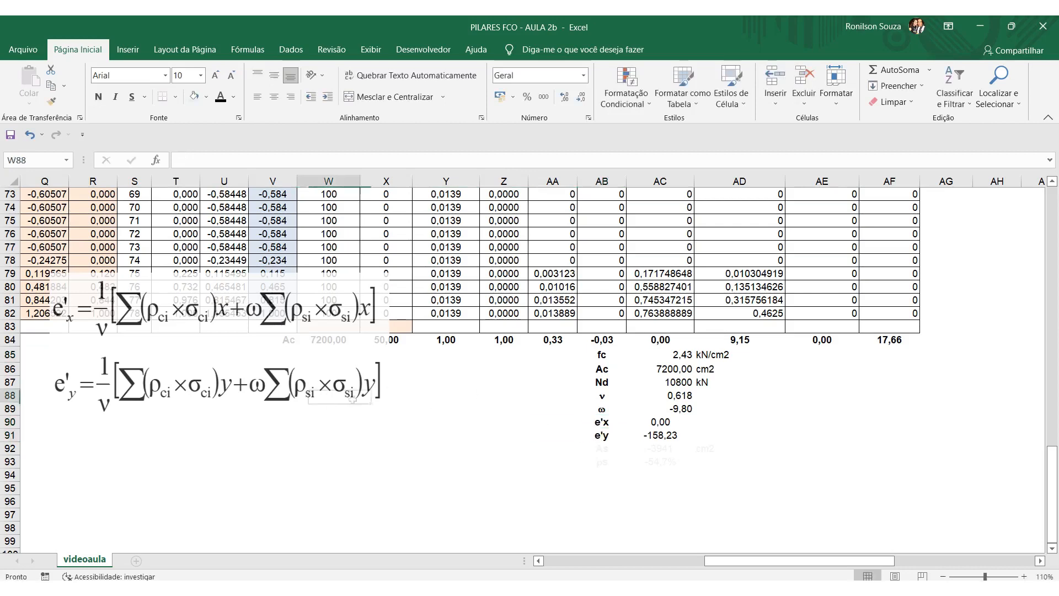
{"action": "left_click", "coordinate": [525, 465]}
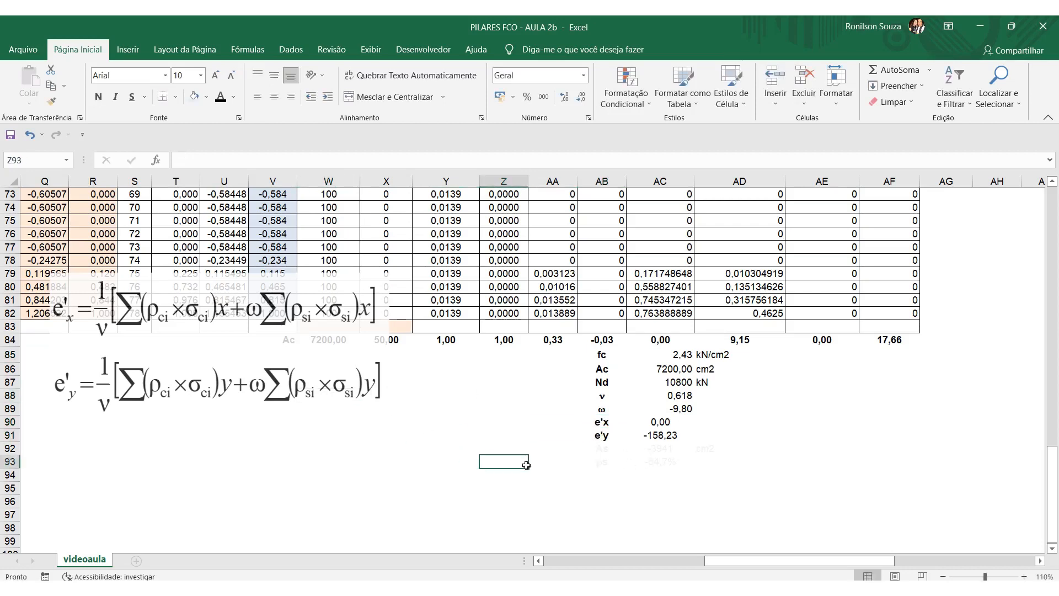
Inspect the e'x formula in AC90 and trace its references to ν, ω and the x-moment columns totalled in AC84 and AE84.
{"action": "left_click", "coordinate": [662, 422]}
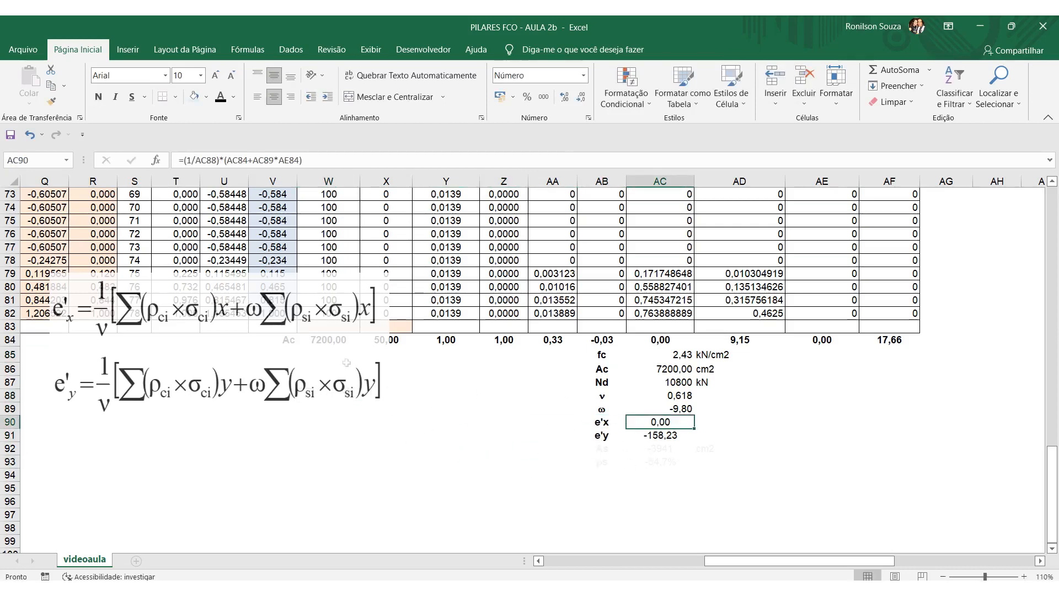
{"action": "left_click", "coordinate": [330, 160]}
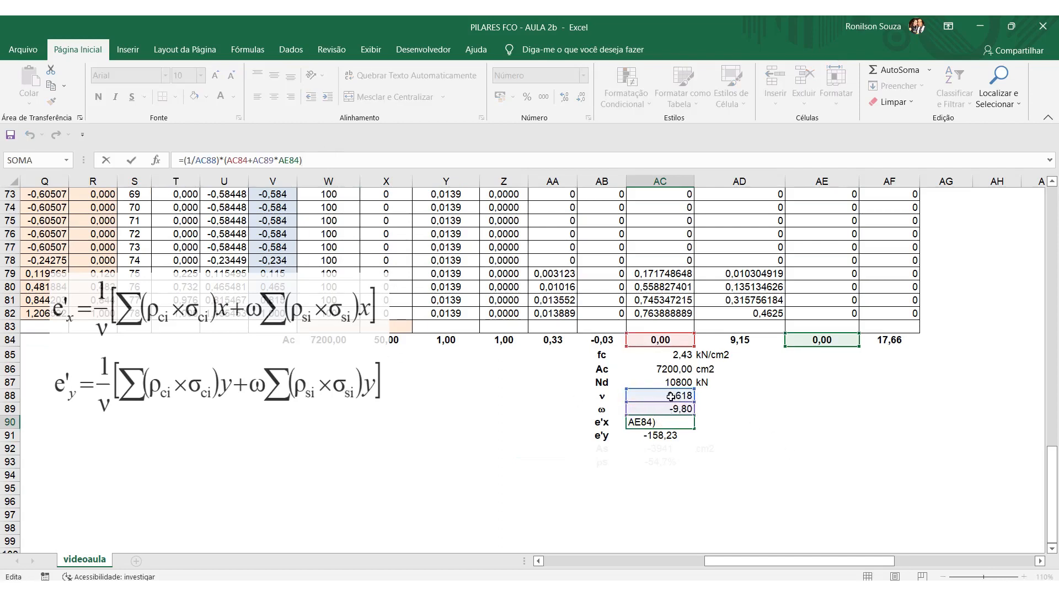
{"action": "scroll", "coordinate": [771, 396], "scroll_direction": "up", "scroll_amount": 20}
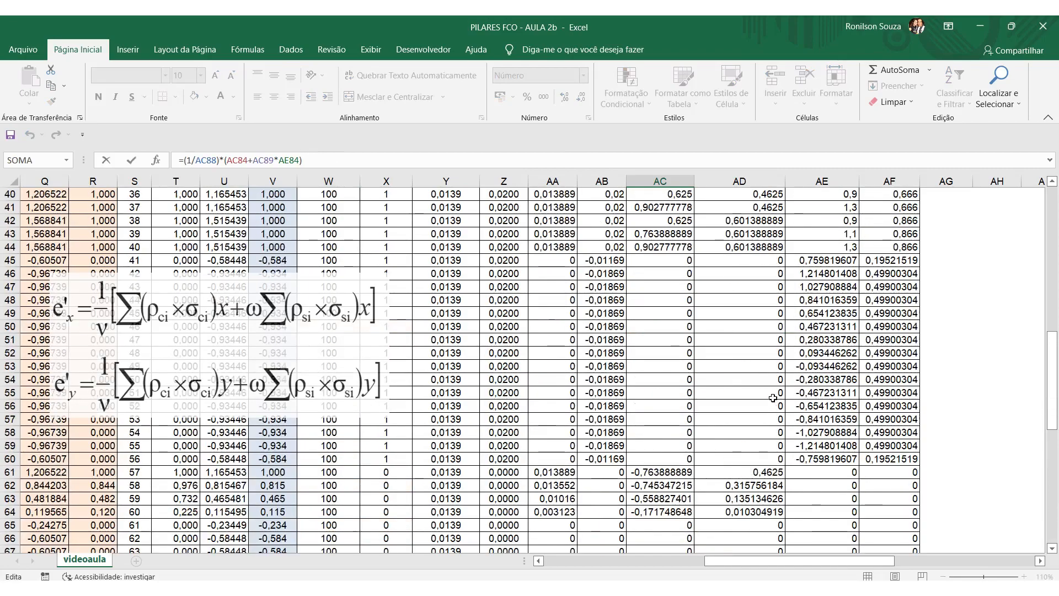
{"action": "scroll", "coordinate": [771, 396], "scroll_direction": "up", "scroll_amount": 3}
{"action": "scroll", "coordinate": [667, 301], "scroll_direction": "down", "scroll_amount": 12}
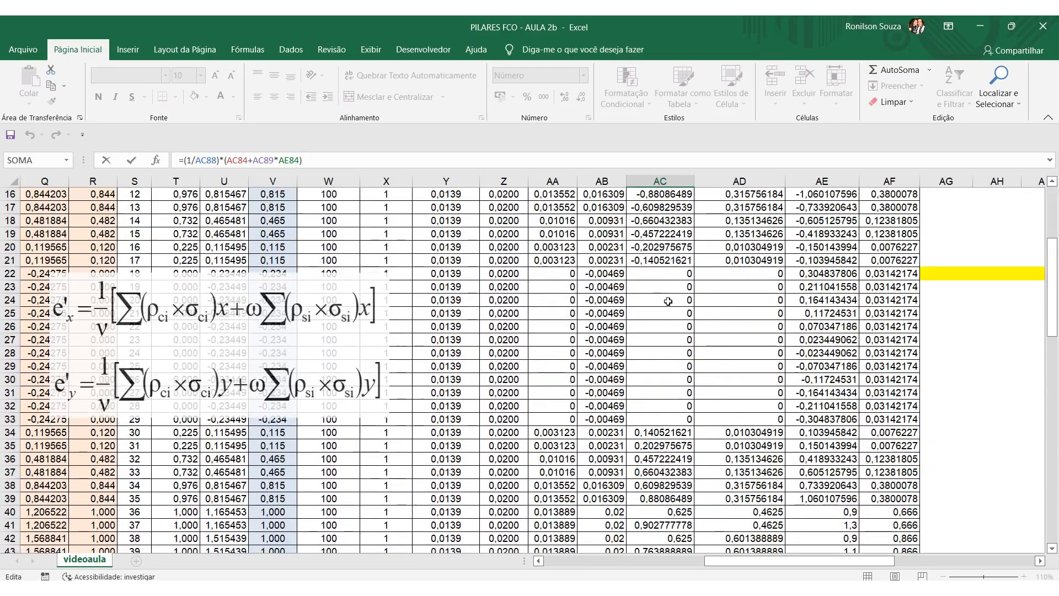
{"action": "scroll", "coordinate": [674, 321], "scroll_direction": "down", "scroll_amount": 11}
{"action": "scroll", "coordinate": [800, 353], "scroll_direction": "up", "scroll_amount": 18}
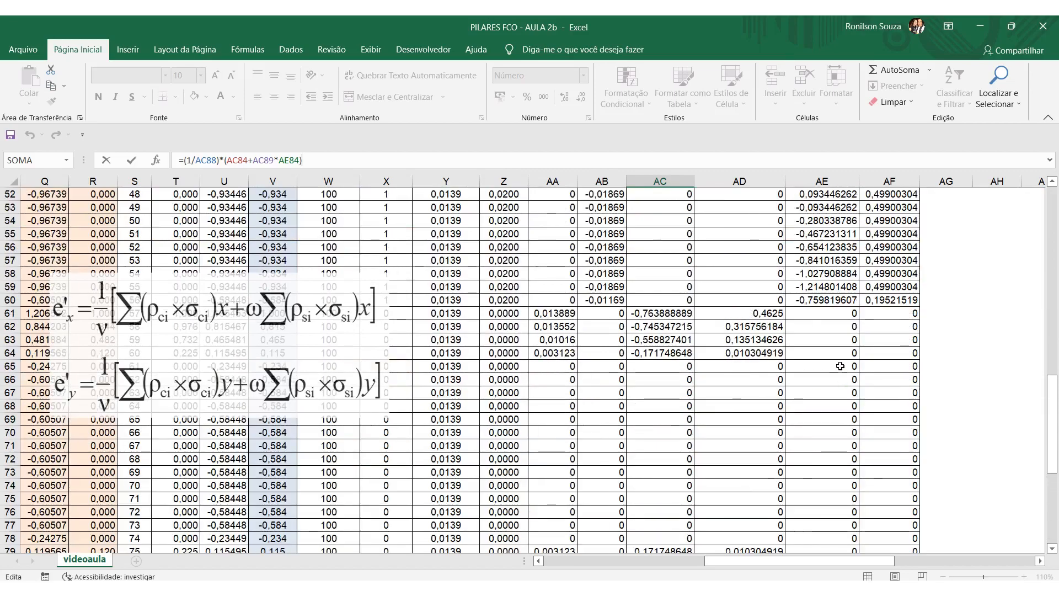
{"action": "scroll", "coordinate": [845, 359], "scroll_direction": "up", "scroll_amount": 5}
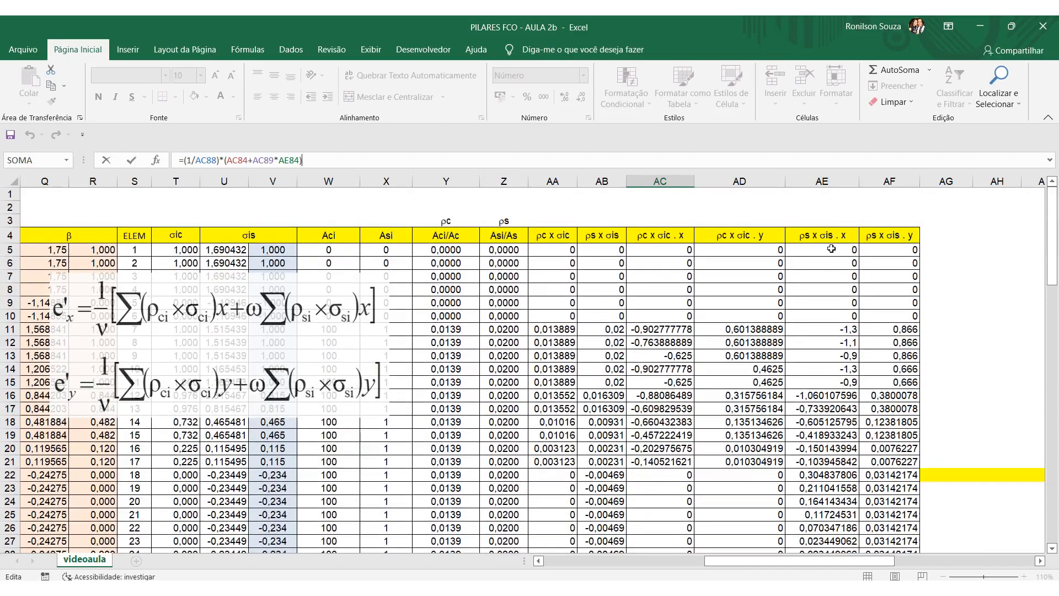
{"action": "scroll", "coordinate": [831, 245], "scroll_direction": "down", "scroll_amount": 12}
{"action": "scroll", "coordinate": [822, 340], "scroll_direction": "up", "scroll_amount": 11}
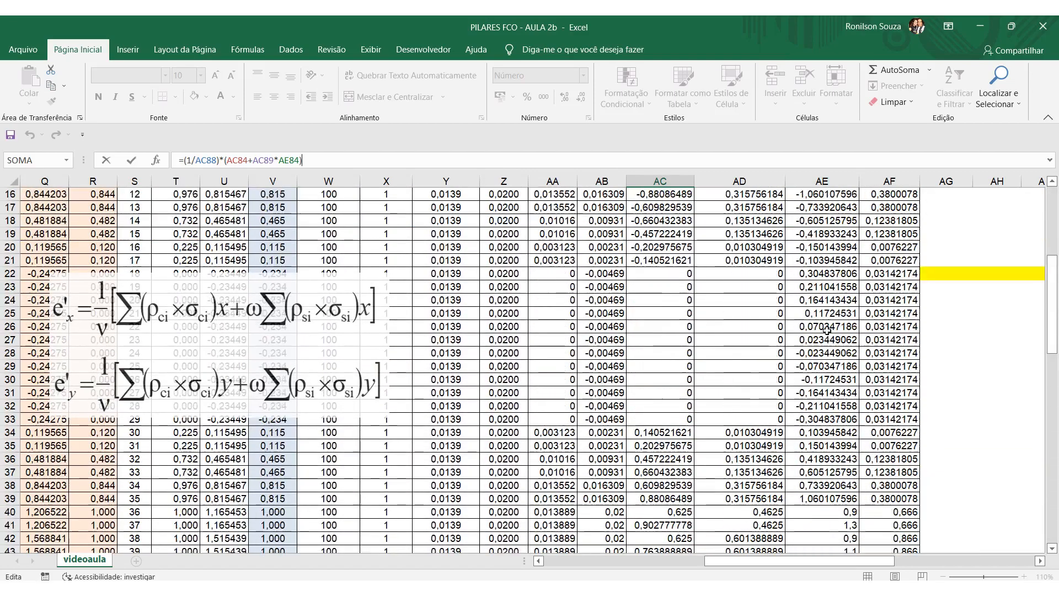
{"action": "scroll", "coordinate": [728, 323], "scroll_direction": "down", "scroll_amount": 20}
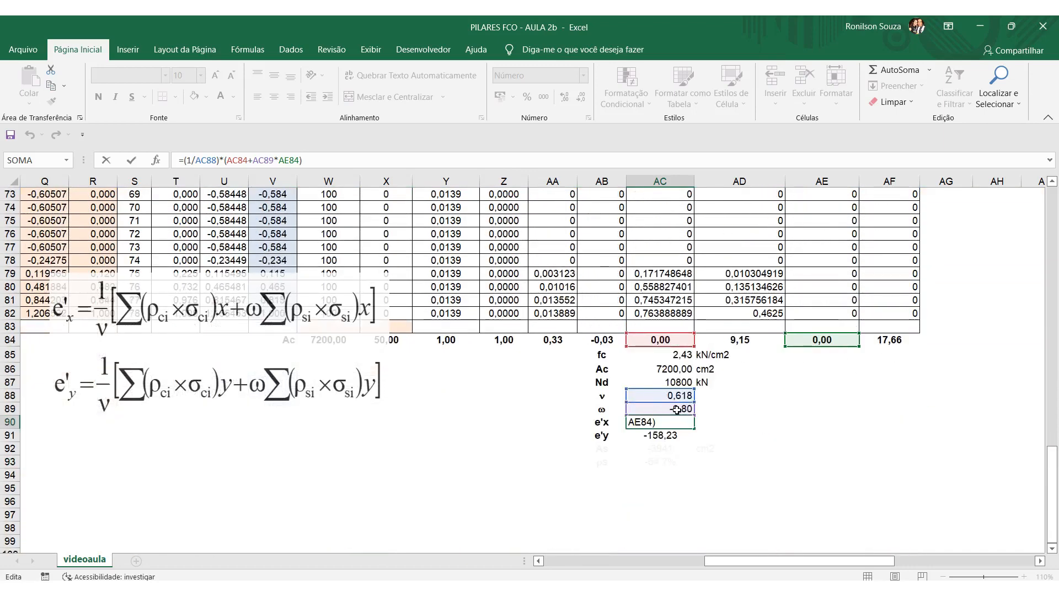
{"action": "key", "text": "Return"}
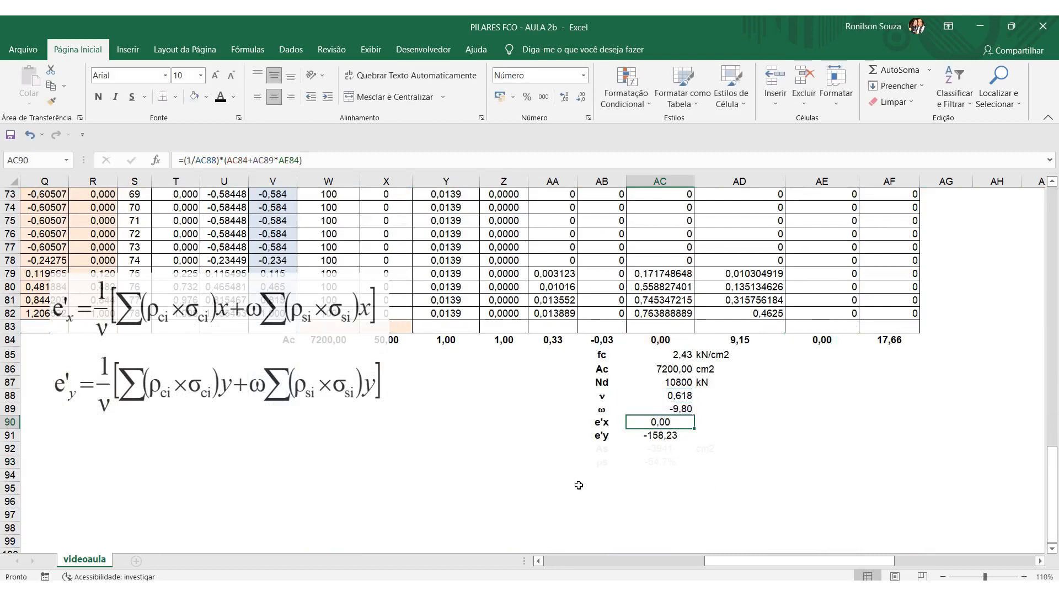
{"action": "left_click", "coordinate": [525, 490]}
Inspect the e'y formula in AC91 and its references to ν, ω, AD84 and AF84, leaving it unedited.
{"action": "left_click", "coordinate": [667, 436]}
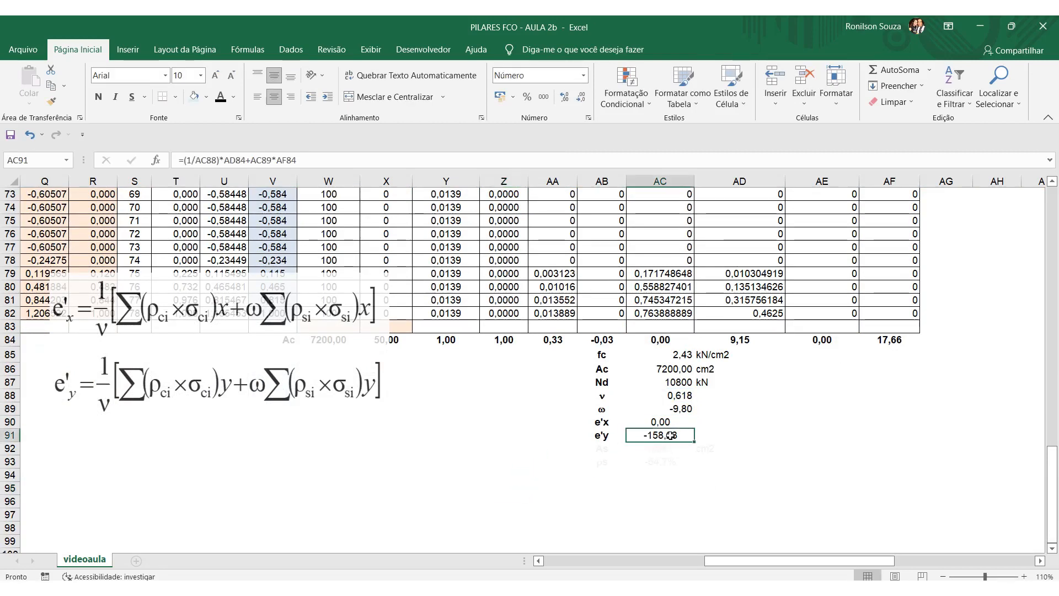
{"action": "left_click", "coordinate": [313, 160]}
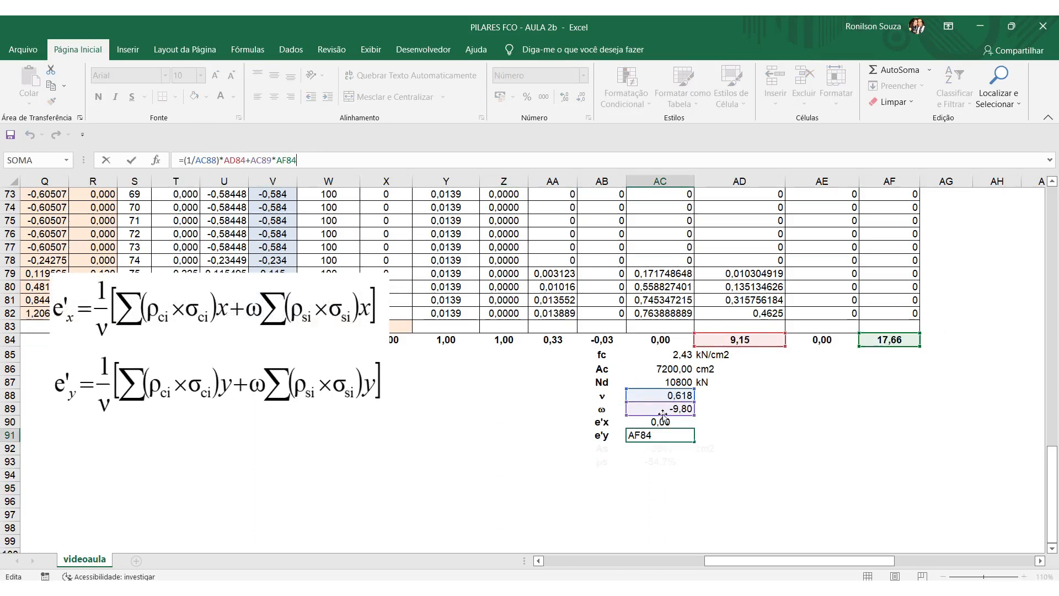
{"action": "key", "text": "Return"}
{"action": "left_click", "coordinate": [484, 457]}
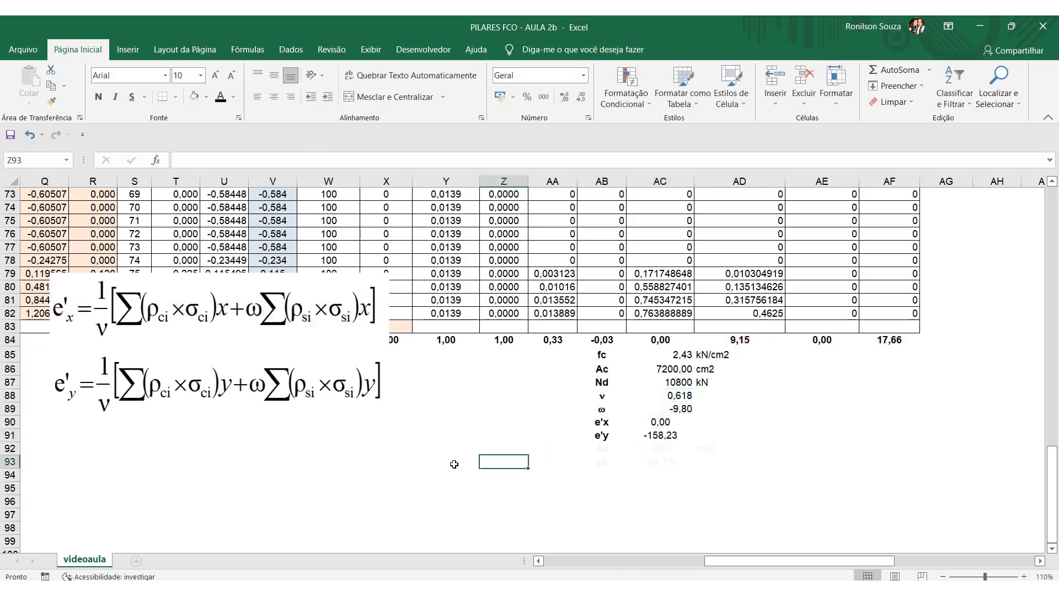
{"action": "left_click", "coordinate": [680, 410]}
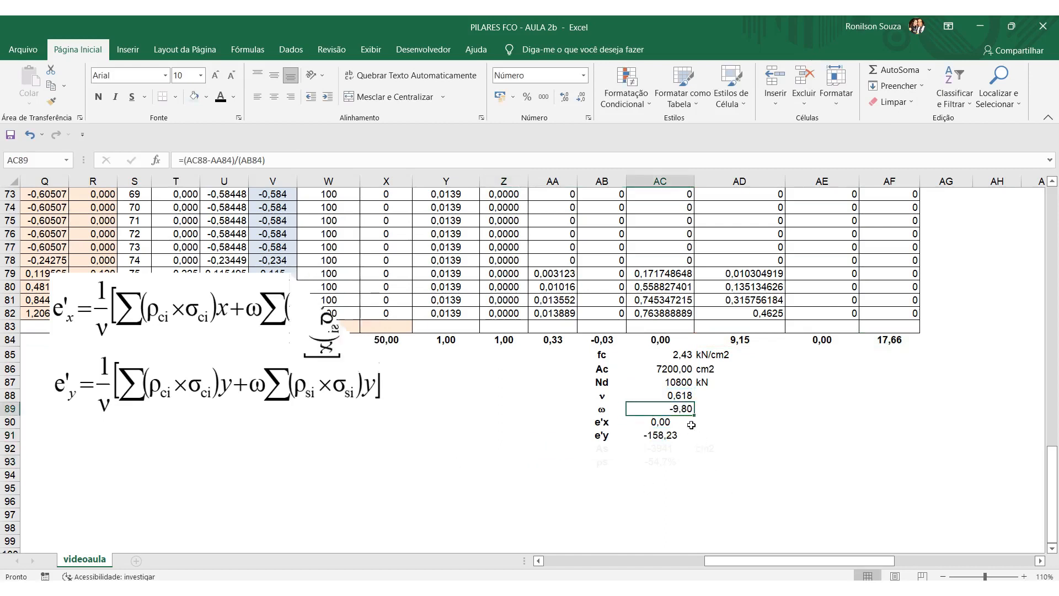
Change the font colour of the As row, AB92:AD92, to black.
{"action": "left_click_drag", "start_coordinate": [605, 449], "coordinate": [761, 450]}
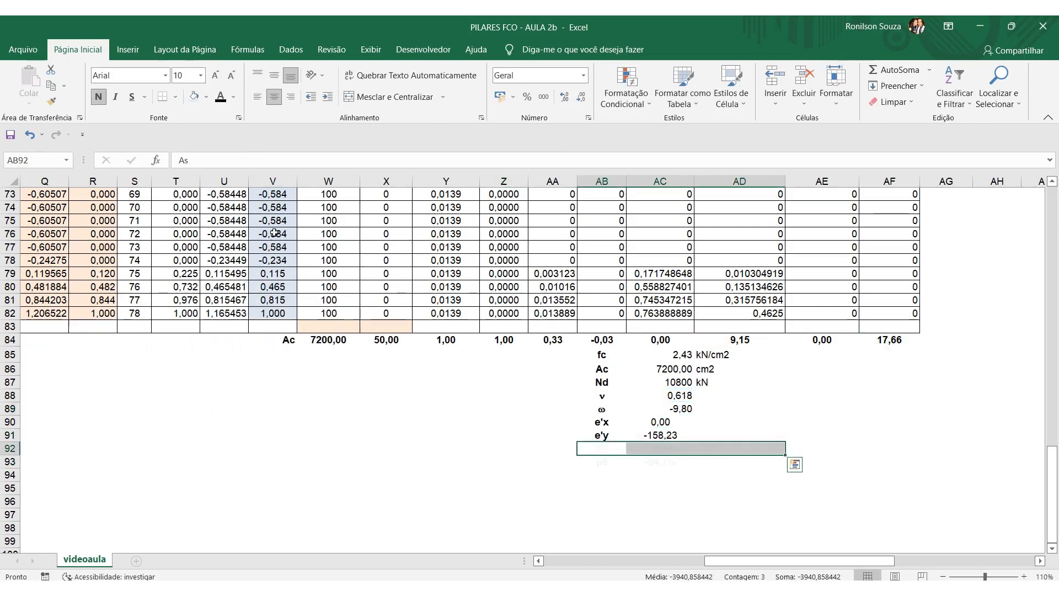
{"action": "left_click", "coordinate": [221, 100]}
{"action": "left_click", "coordinate": [350, 447]}
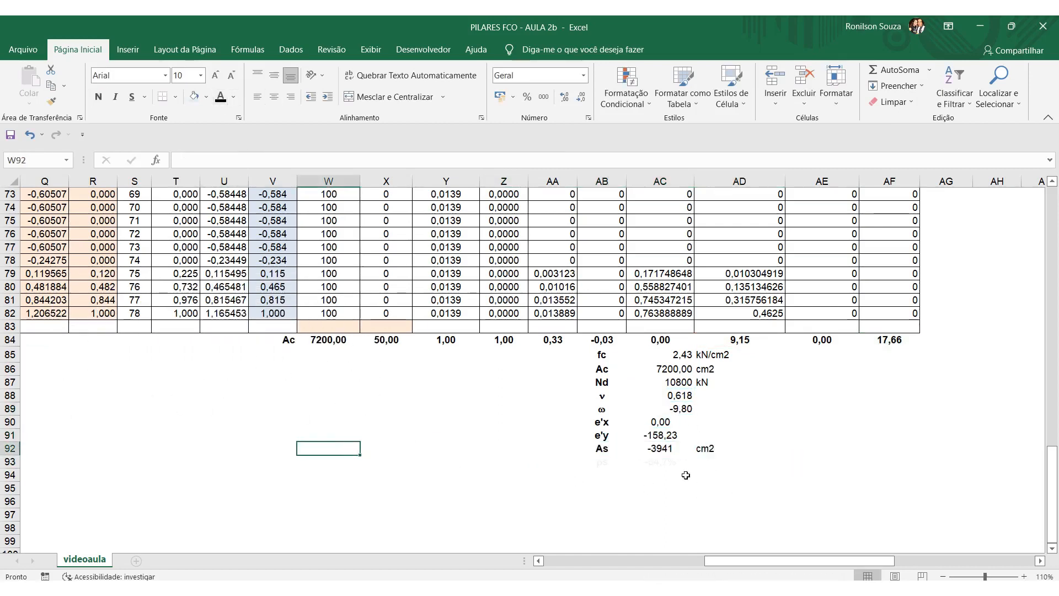
Inspect the As formula in AC92, tracing Ac, fc and ω and highlighting the 43,48 divisor, without altering it.
{"action": "left_click", "coordinate": [673, 449]}
{"action": "left_click", "coordinate": [301, 160]}
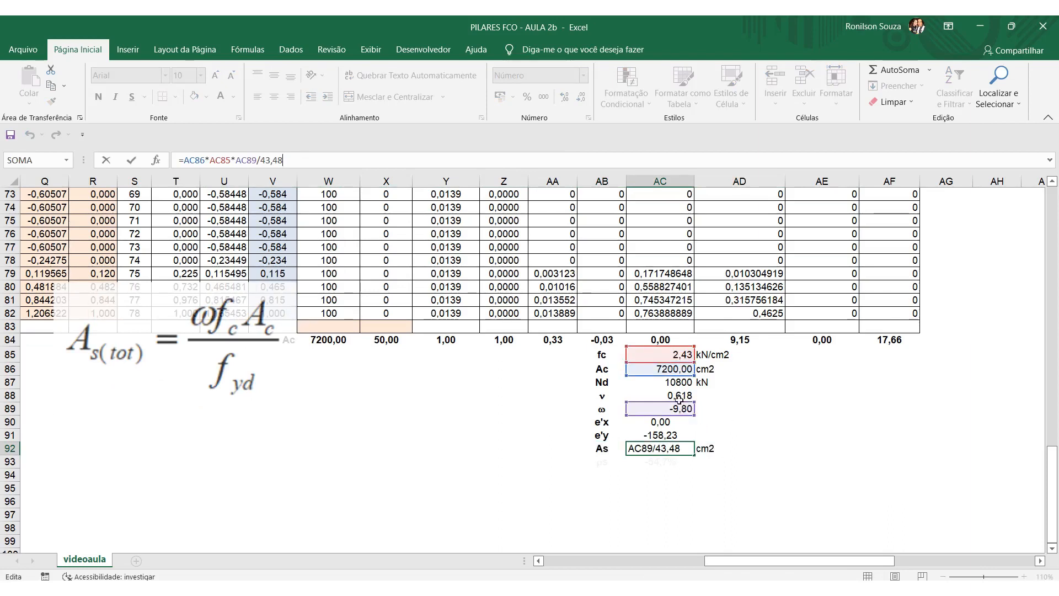
{"action": "left_click_drag", "start_coordinate": [261, 160], "coordinate": [283, 160]}
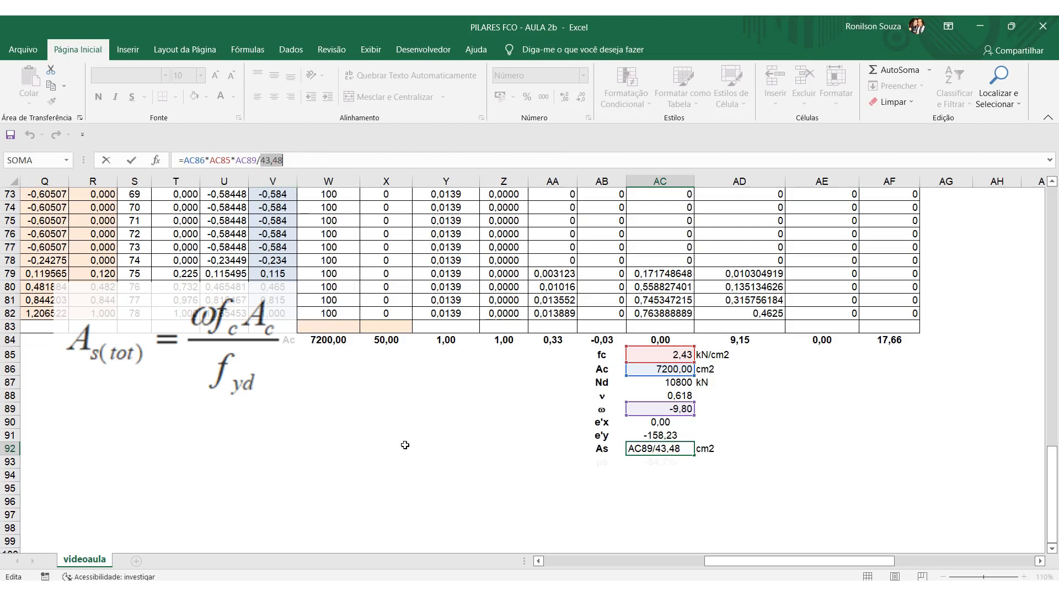
{"action": "key", "text": "Return"}
{"action": "left_click", "coordinate": [403, 449]}
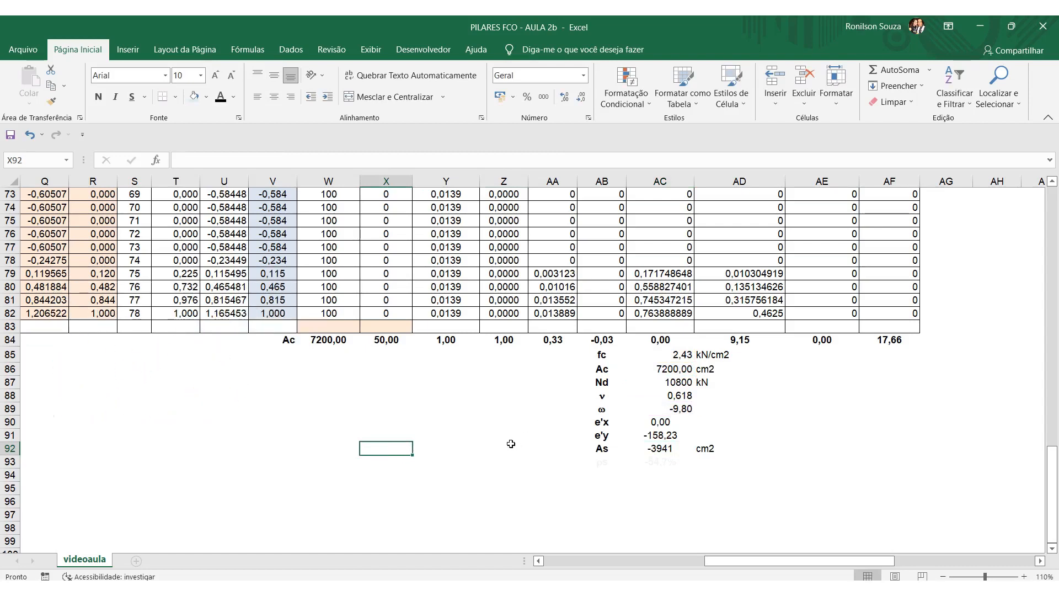
Change the font colour of the ρs label and value, AB93:AC93, to black.
{"action": "left_click_drag", "start_coordinate": [601, 461], "coordinate": [661, 461]}
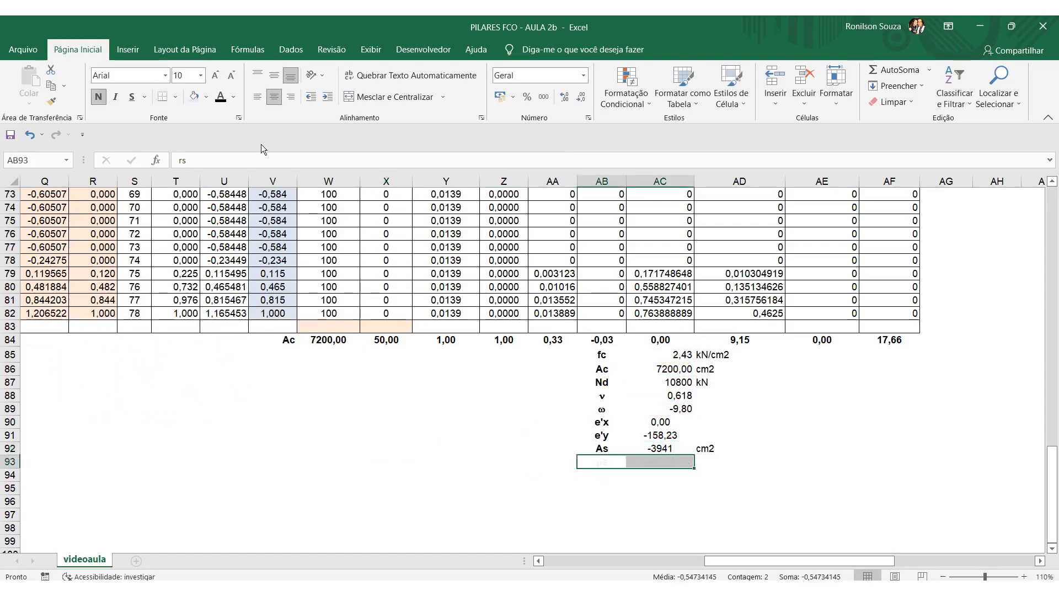
{"action": "left_click", "coordinate": [223, 98]}
{"action": "left_click", "coordinate": [387, 488]}
Inspect the ρs formula in AC93 and trace its references to As and Ac, leaving the formula as it is.
{"action": "left_click", "coordinate": [661, 461]}
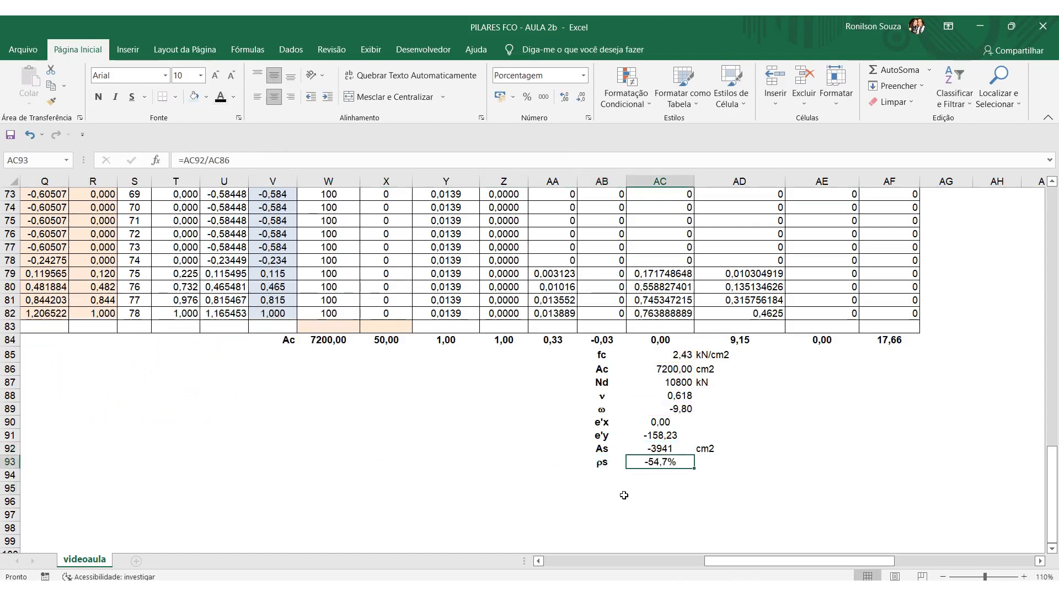
{"action": "left_click", "coordinate": [260, 159]}
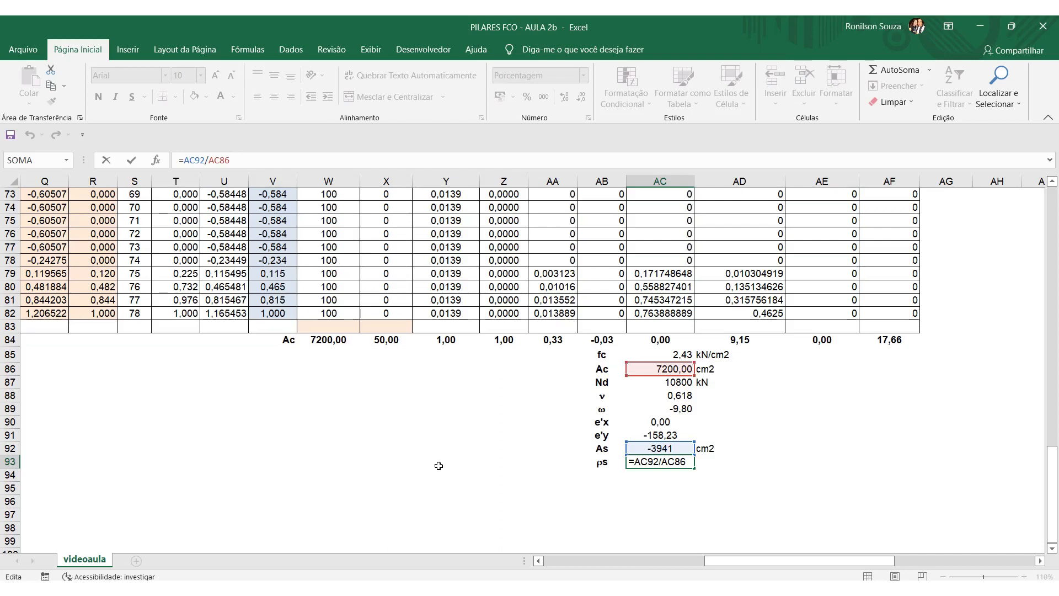
{"action": "key", "text": "Escape"}
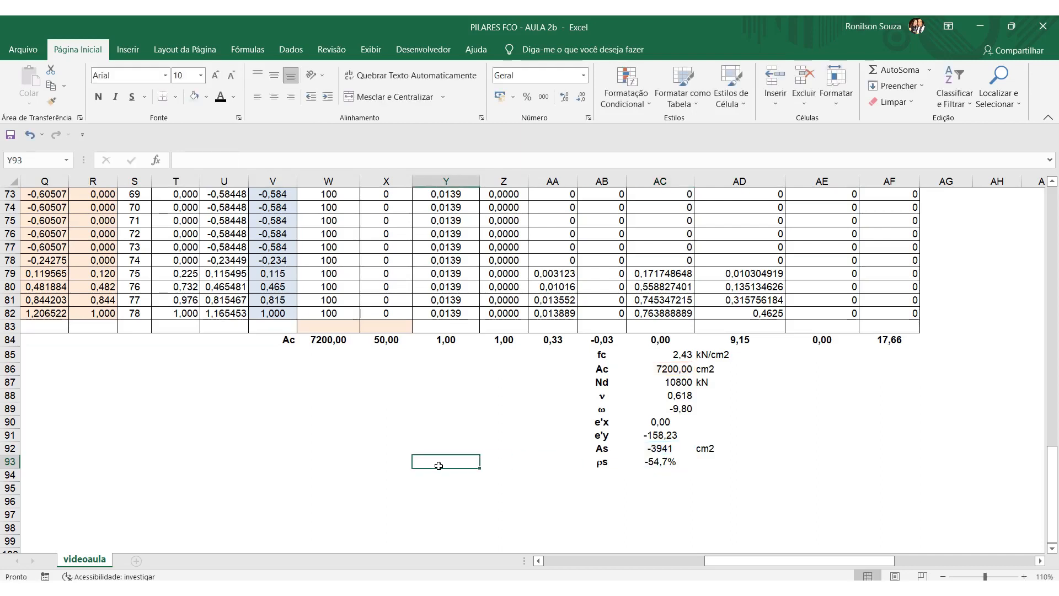
{"action": "left_click", "coordinate": [275, 160]}
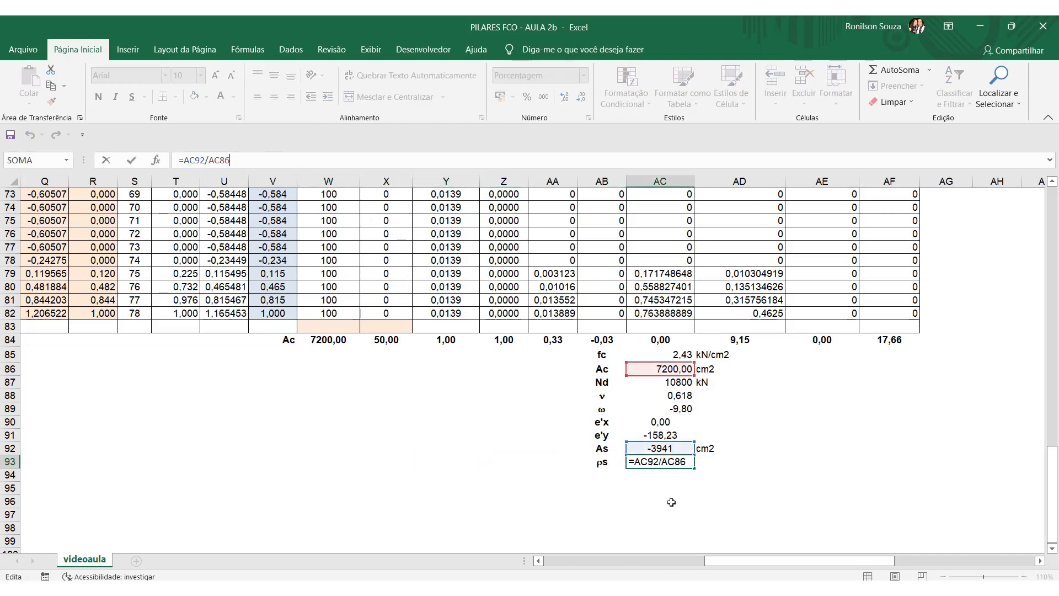
{"action": "left_click", "coordinate": [467, 501]}
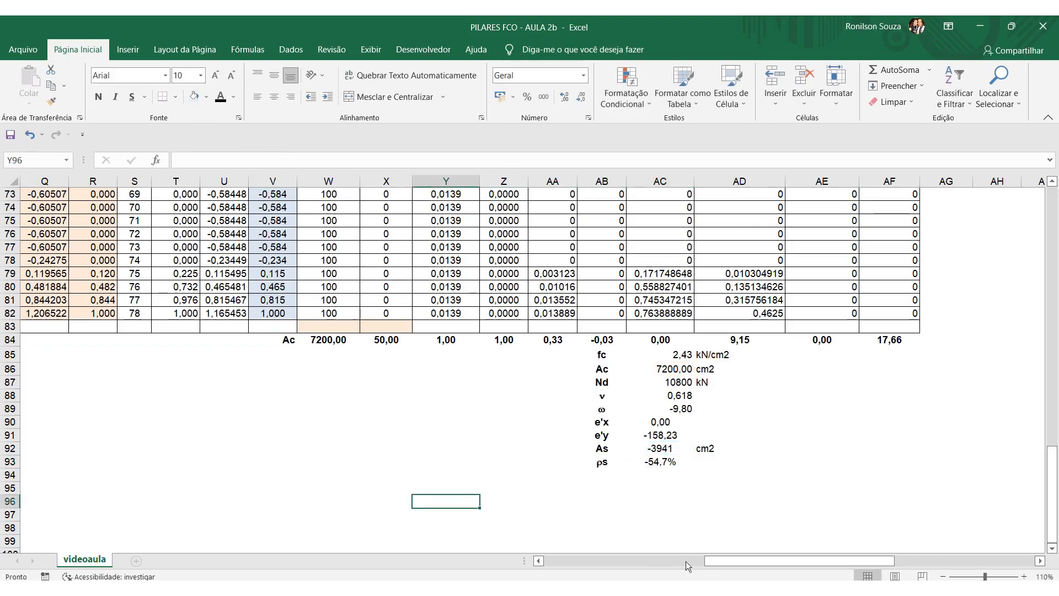
Set the angle θ in K5 to 0 and review the results in AC89:AC93.
{"action": "left_click", "coordinate": [665, 463]}
{"action": "left_click", "coordinate": [671, 436]}
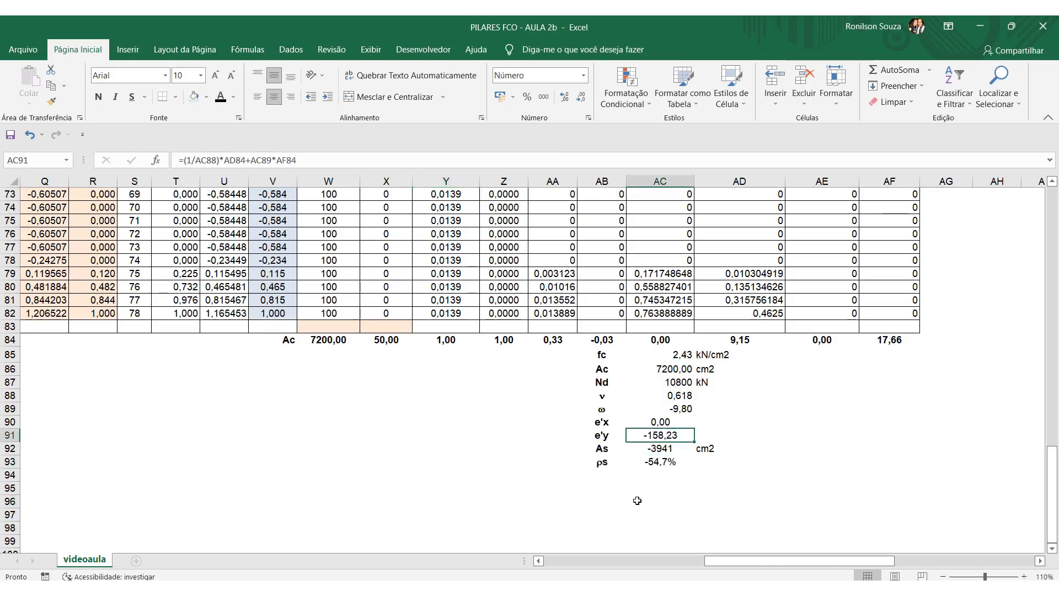
{"action": "left_click_drag", "start_coordinate": [715, 561], "coordinate": [553, 559]}
{"action": "scroll", "coordinate": [619, 438], "scroll_direction": "up", "scroll_amount": 6}
{"action": "scroll", "coordinate": [620, 436], "scroll_direction": "up", "scroll_amount": 18}
{"action": "left_click", "coordinate": [550, 250]}
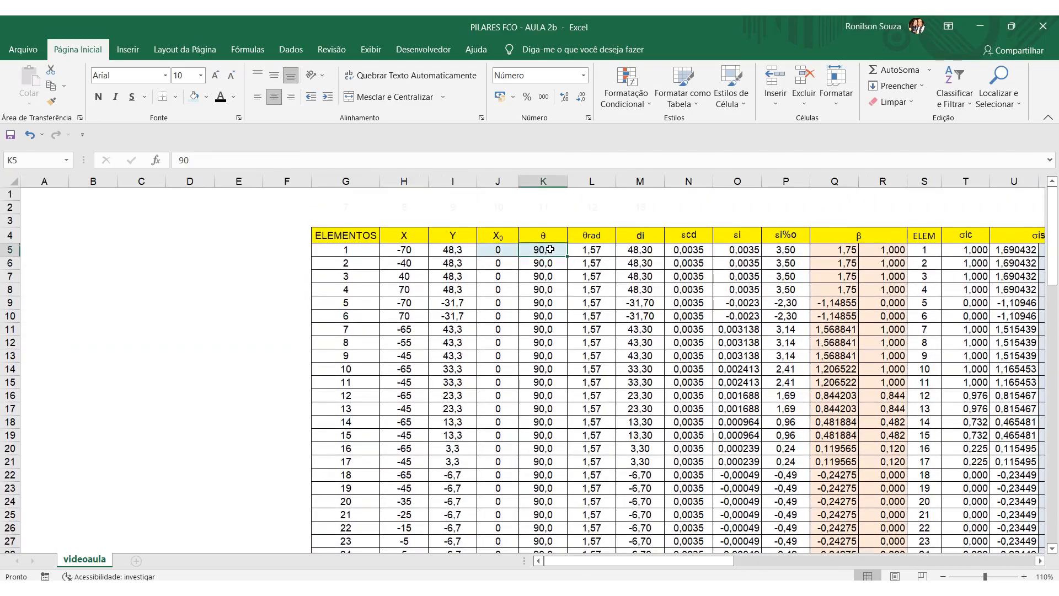
{"action": "type", "text": "0"}
{"action": "key", "text": "Return"}
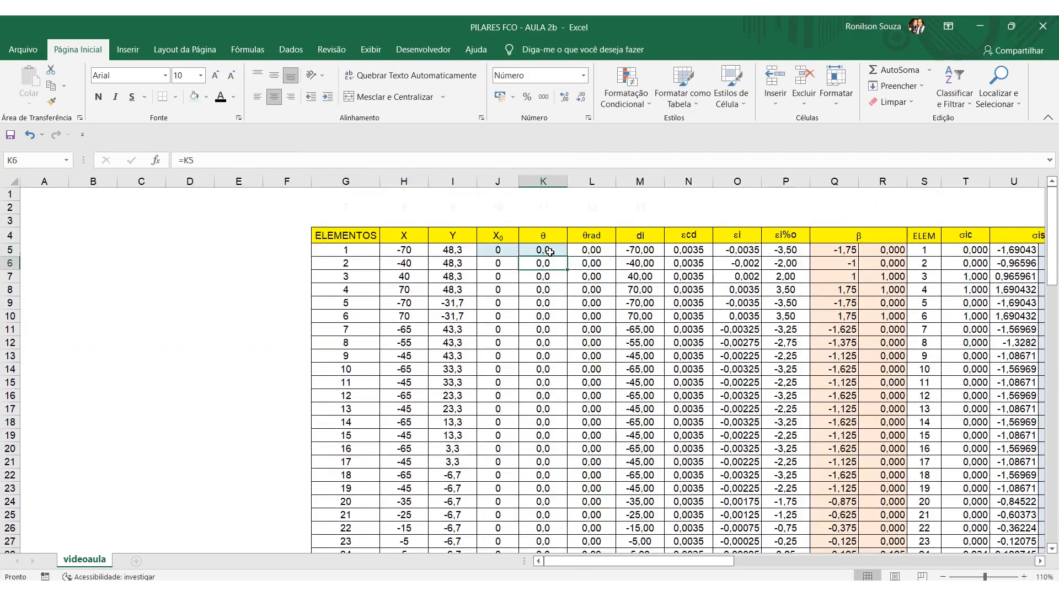
{"action": "scroll", "coordinate": [603, 353], "scroll_direction": "down", "scroll_amount": 19}
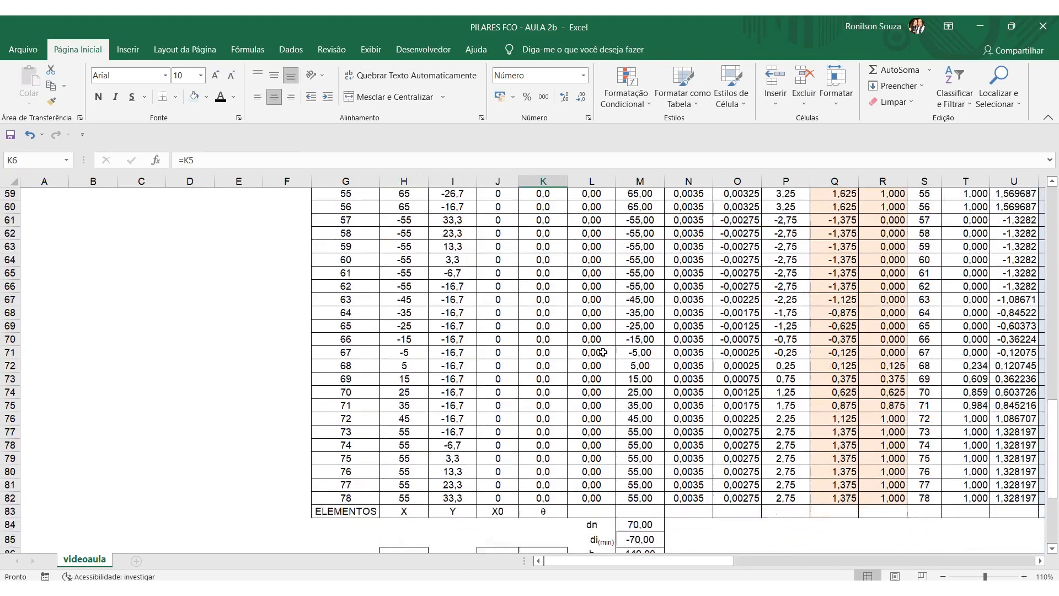
{"action": "scroll", "coordinate": [602, 352], "scroll_direction": "down", "scroll_amount": 4}
{"action": "left_click_drag", "start_coordinate": [687, 561], "coordinate": [807, 564]}
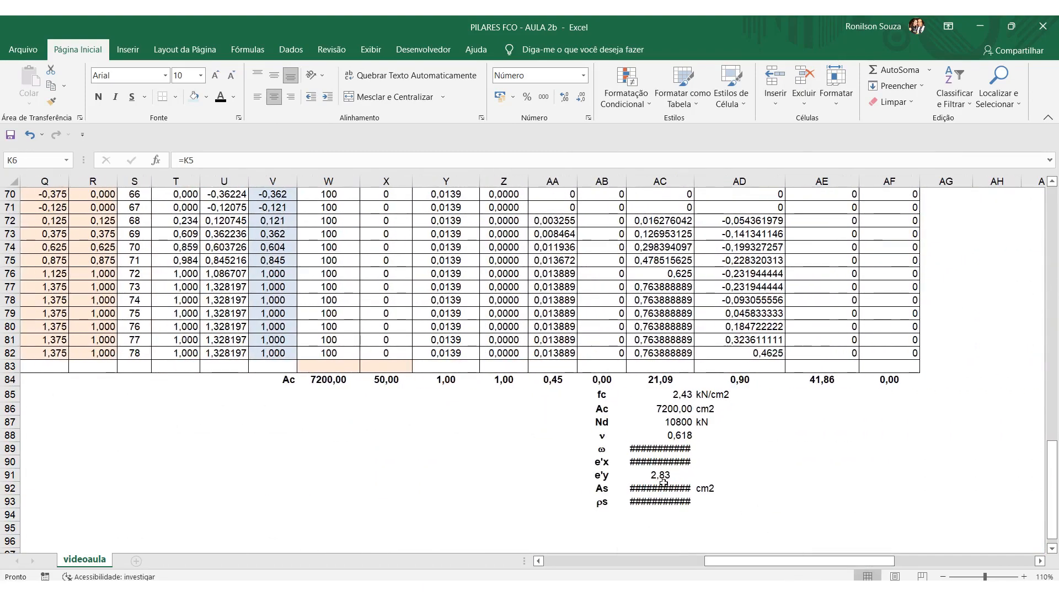
{"action": "left_click_drag", "start_coordinate": [741, 561], "coordinate": [581, 562]}
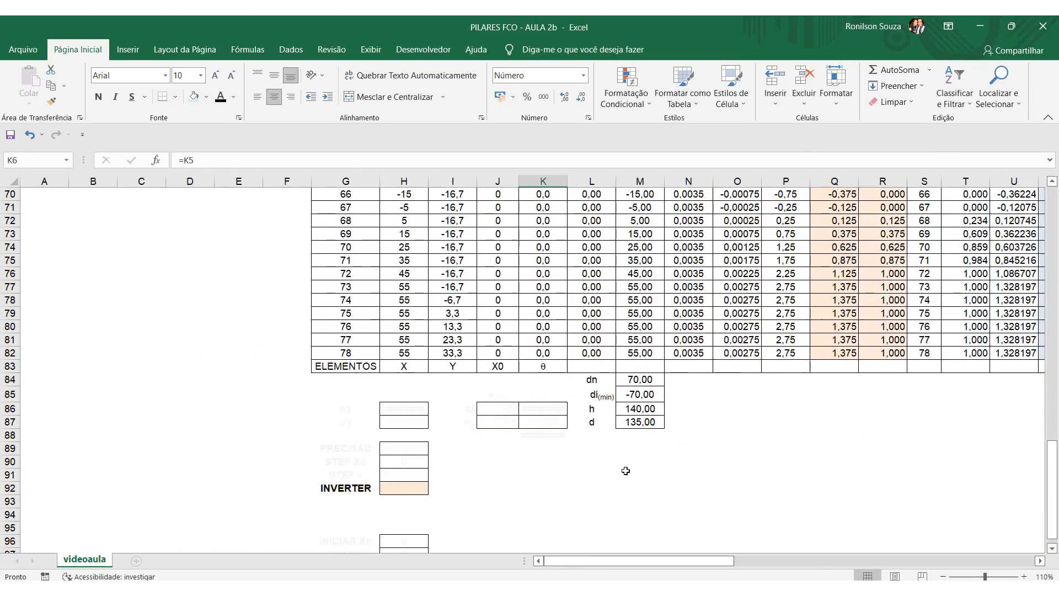
Set X₀ in J5 to 1 and θ in K5 to 10, and check the results below row 84.
{"action": "scroll", "coordinate": [529, 237], "scroll_direction": "up", "scroll_amount": 20}
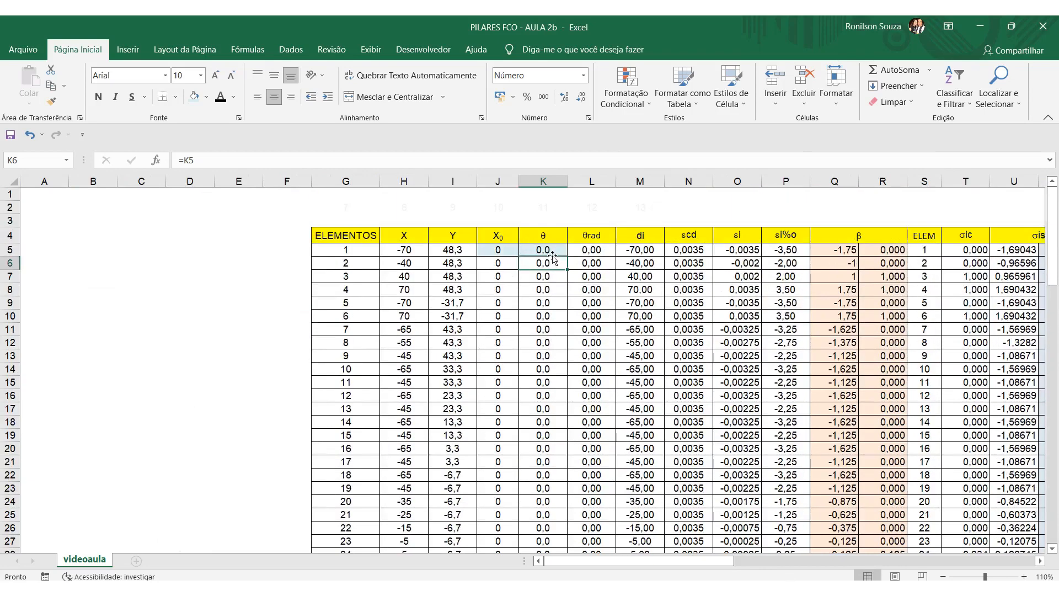
{"action": "left_click", "coordinate": [502, 252]}
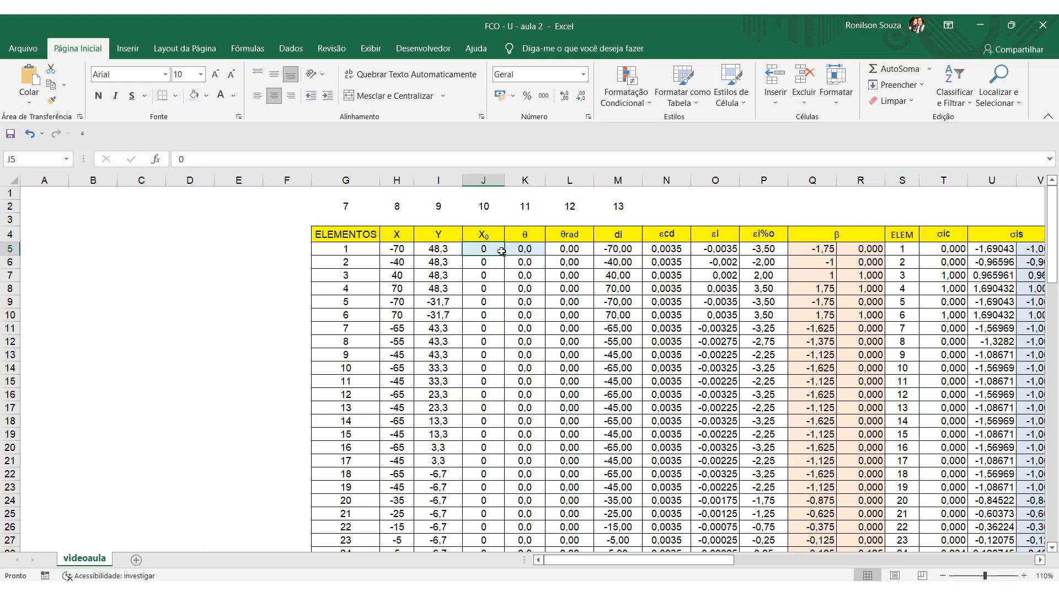
{"action": "type", "text": "1"}
{"action": "key", "text": "Tab"}
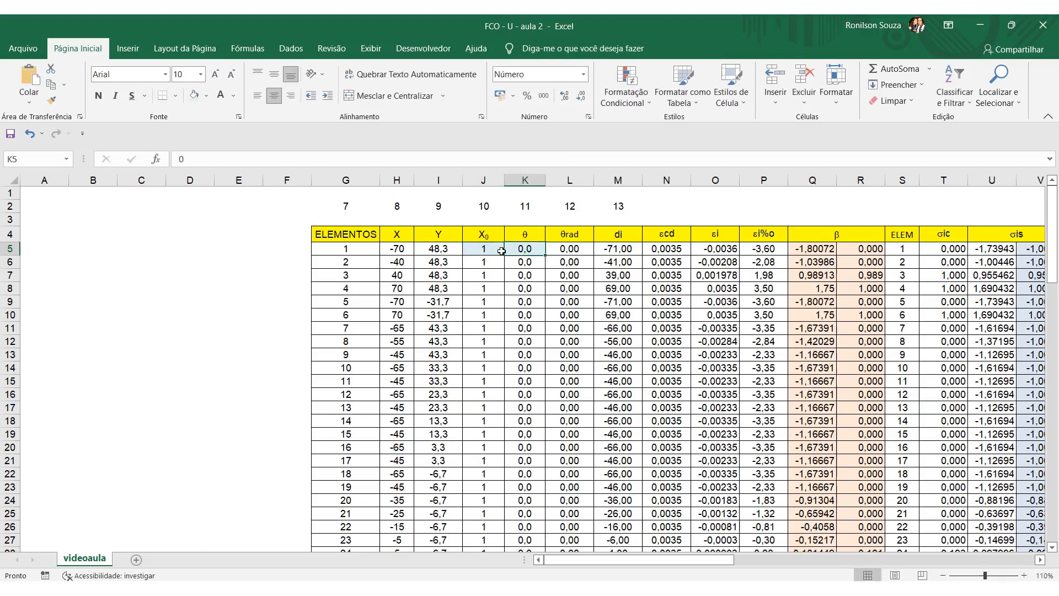
{"action": "type", "text": "10"}
{"action": "key", "text": "Return"}
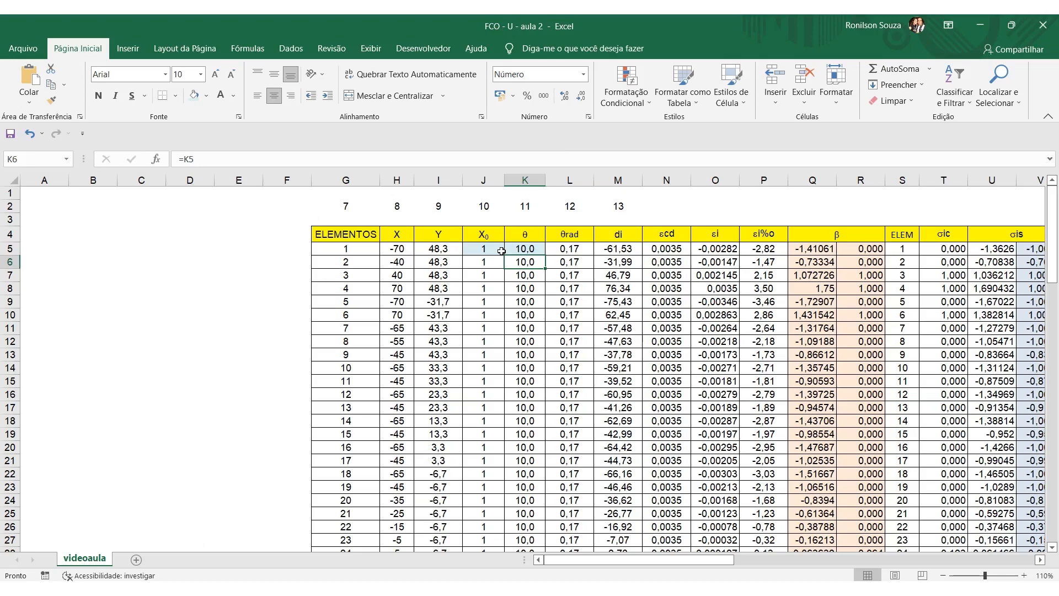
{"action": "scroll", "coordinate": [598, 429], "scroll_direction": "down", "scroll_amount": 20}
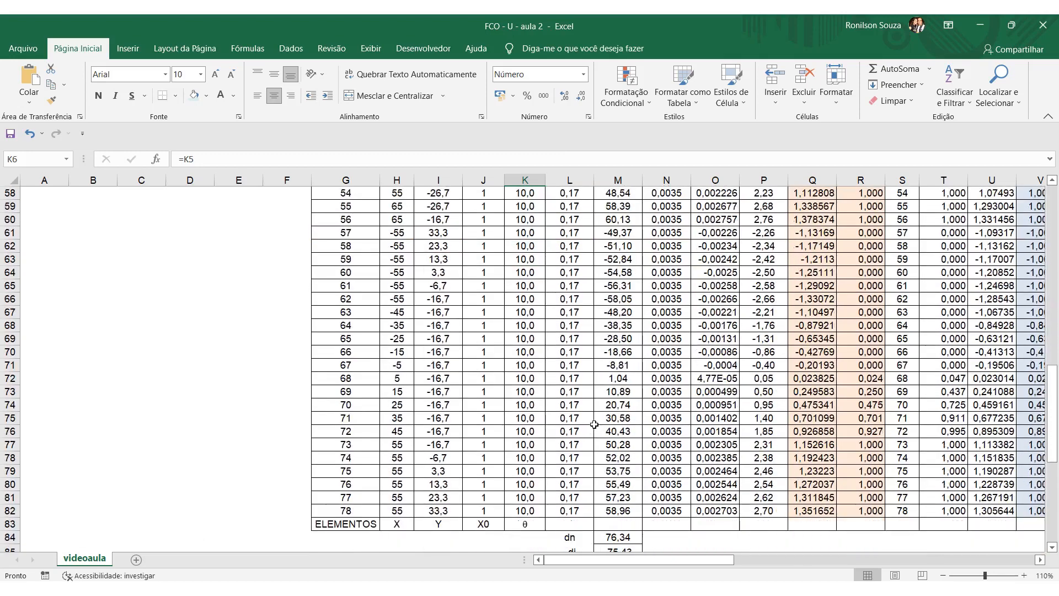
{"action": "left_click_drag", "start_coordinate": [638, 559], "coordinate": [818, 559]}
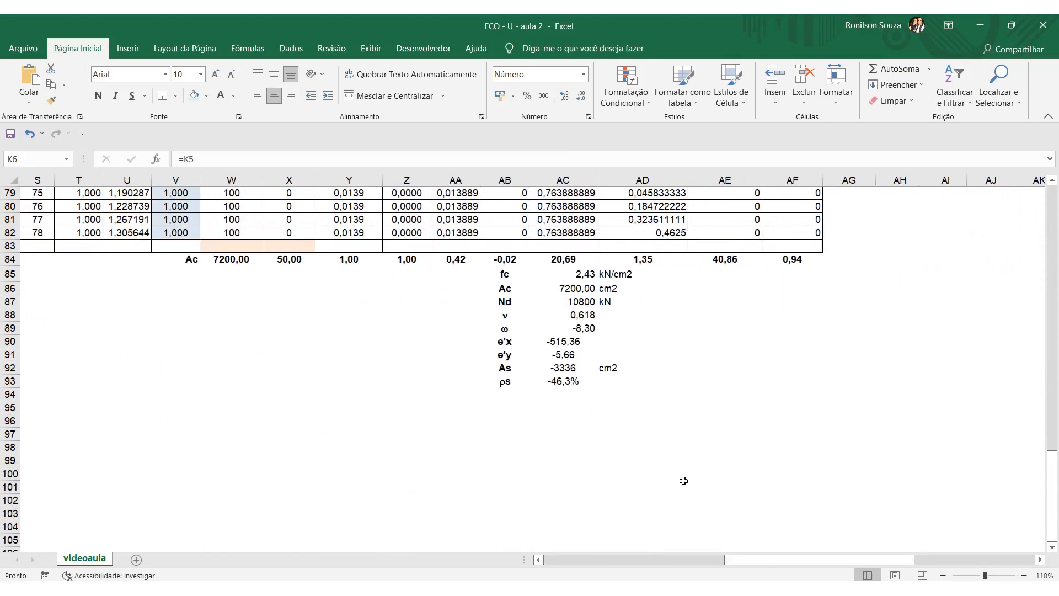
{"action": "left_click_drag", "start_coordinate": [748, 559], "coordinate": [576, 559]}
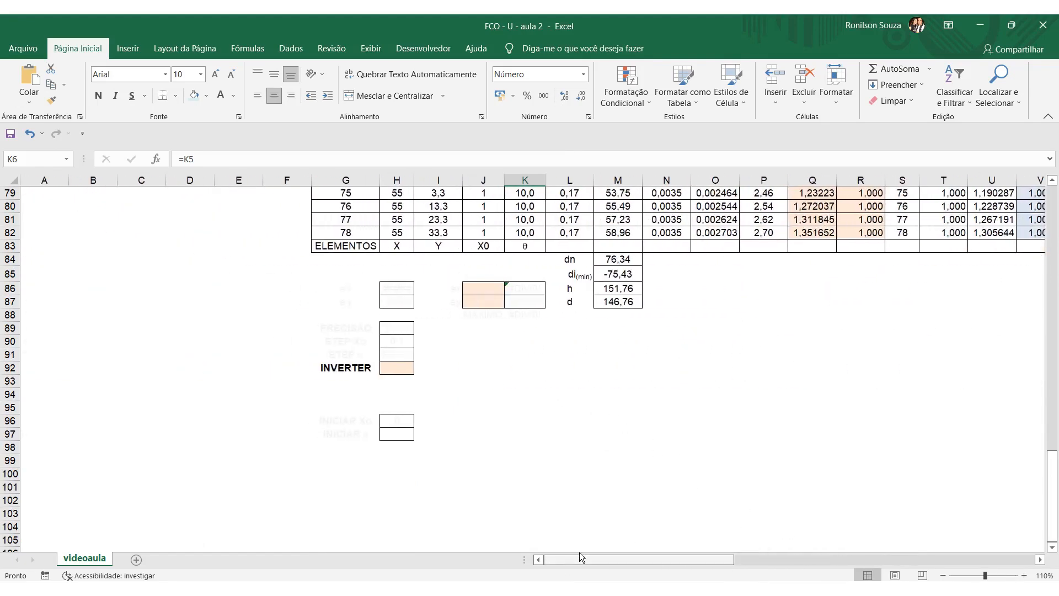
Change the font colour of the eccentricity block, G85:K87, to black.
{"action": "scroll", "coordinate": [674, 459], "scroll_direction": "up", "scroll_amount": 2}
{"action": "scroll", "coordinate": [673, 459], "scroll_direction": "up", "scroll_amount": 4}
{"action": "scroll", "coordinate": [673, 459], "scroll_direction": "down", "scroll_amount": 2}
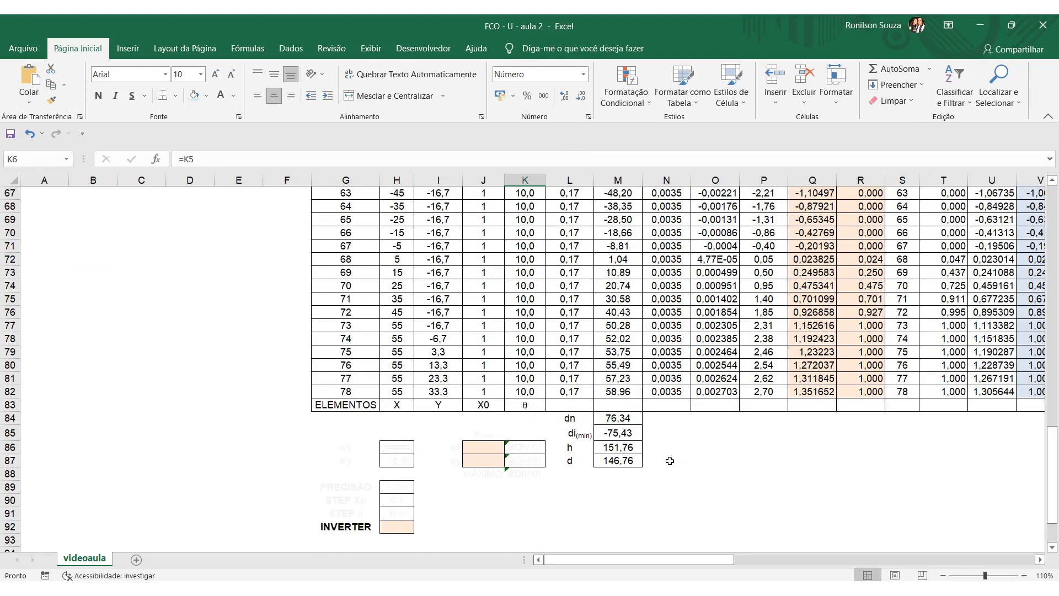
{"action": "left_click_drag", "start_coordinate": [331, 433], "coordinate": [518, 463]}
{"action": "left_click", "coordinate": [234, 96]}
{"action": "left_click", "coordinate": [241, 144]}
{"action": "left_click", "coordinate": [538, 513]}
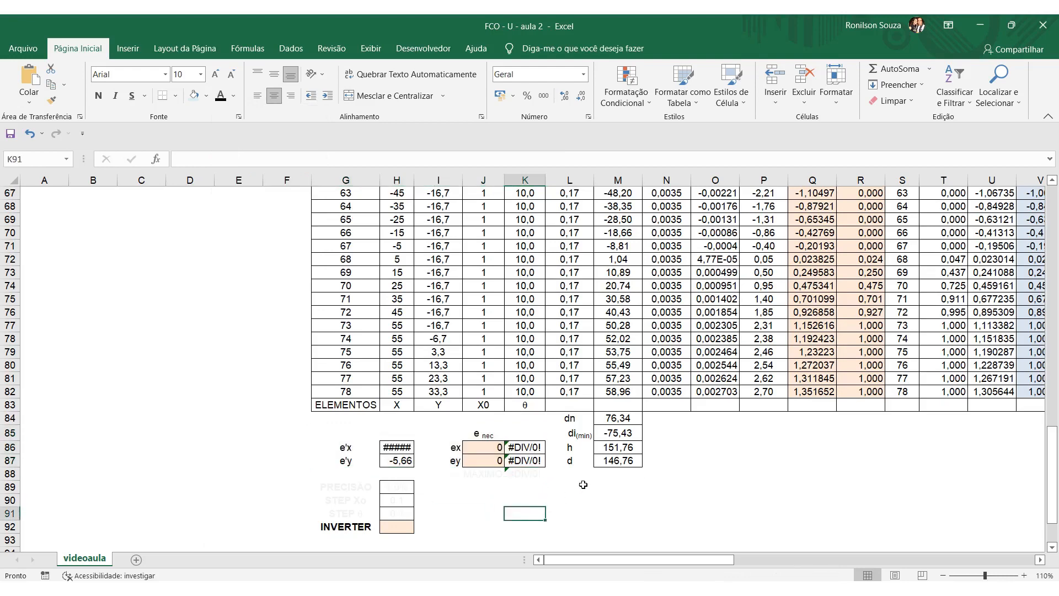
Inspect the references behind the e'x and e'y values in H86 and H87 without altering them.
{"action": "scroll", "coordinate": [616, 453], "scroll_direction": "down", "scroll_amount": 2}
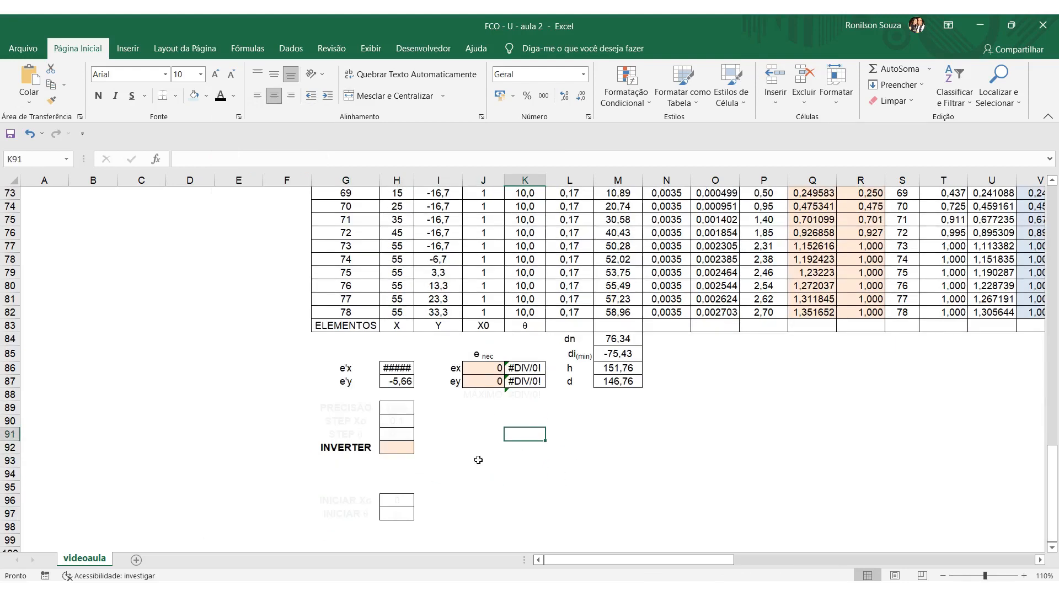
{"action": "scroll", "coordinate": [479, 460], "scroll_direction": "up", "scroll_amount": 1}
{"action": "left_click", "coordinate": [406, 407]}
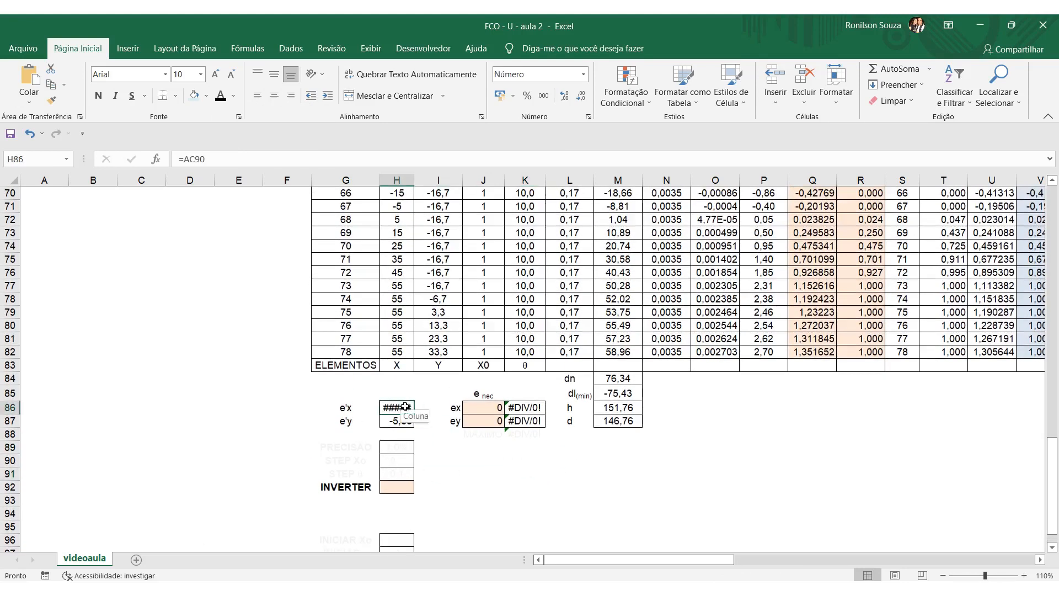
{"action": "key", "text": "F2"}
{"action": "mouse_move", "coordinate": [574, 559]}
{"action": "left_mouse_down"}
{"action": "mouse_move", "coordinate": [730, 559]}
{"action": "mouse_move", "coordinate": [574, 565]}
{"action": "left_mouse_up"}
{"action": "left_click_drag", "start_coordinate": [467, 463], "coordinate": [469, 470]}
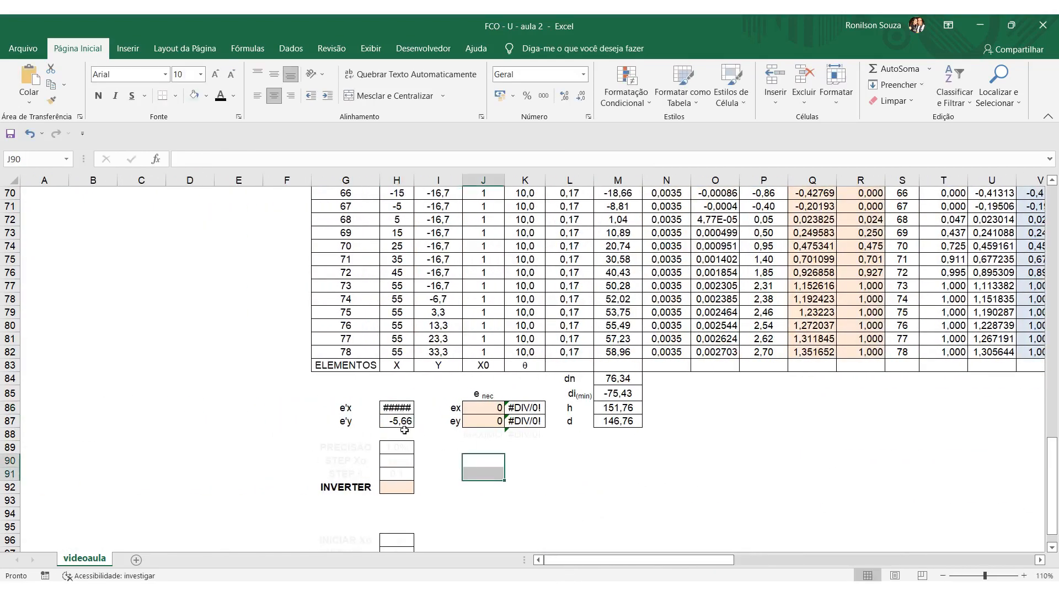
{"action": "left_click", "coordinate": [401, 423]}
{"action": "left_click", "coordinate": [466, 477]}
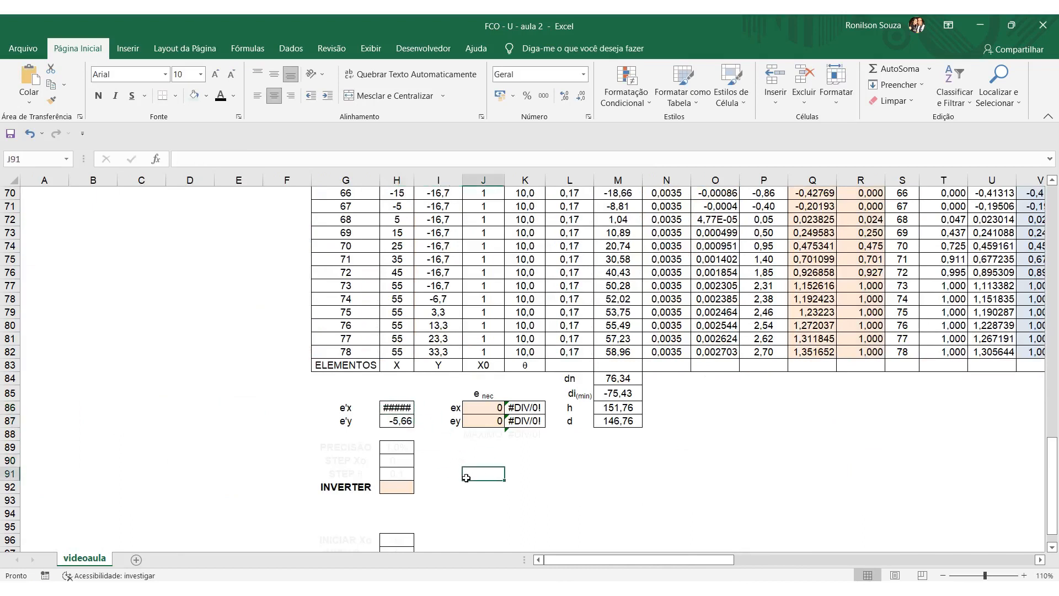
Enter the required eccentricities, ex 20 in J86 and ey 12,5 in J87.
{"action": "left_click", "coordinate": [491, 409]}
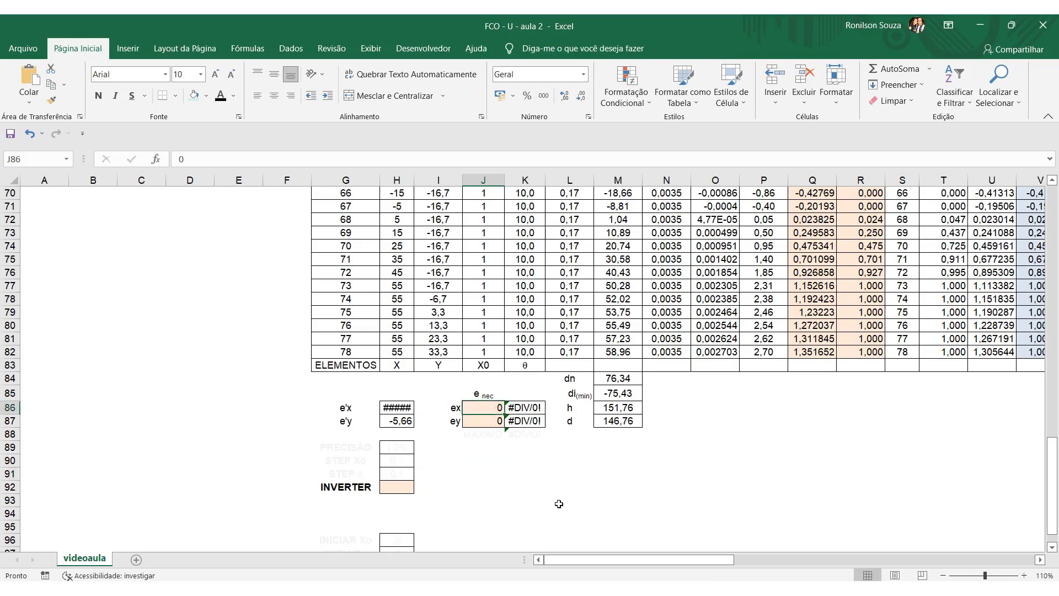
{"action": "type", "text": "2"}
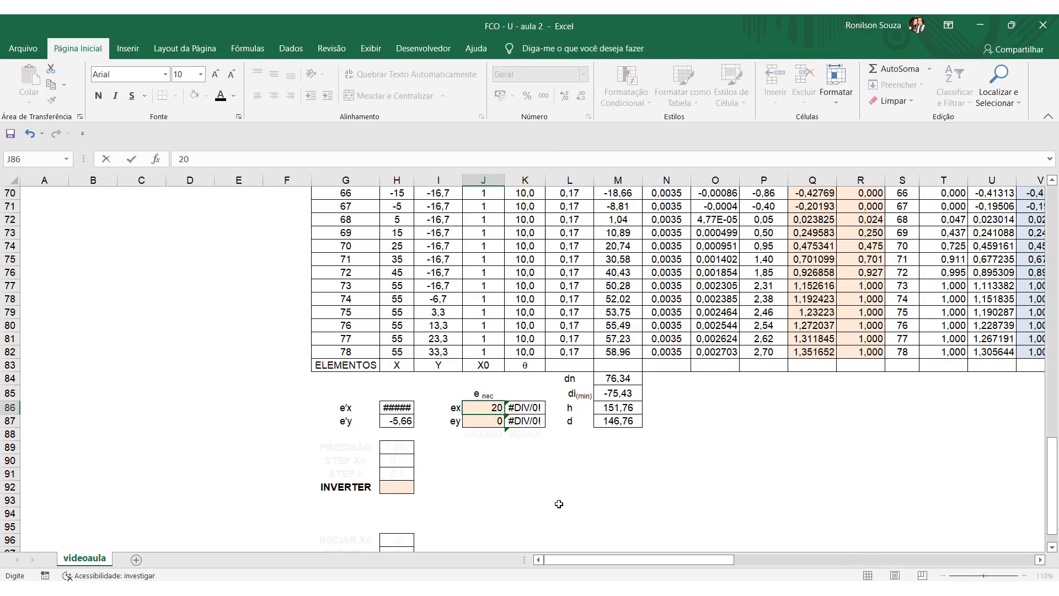
{"action": "key", "text": "Return"}
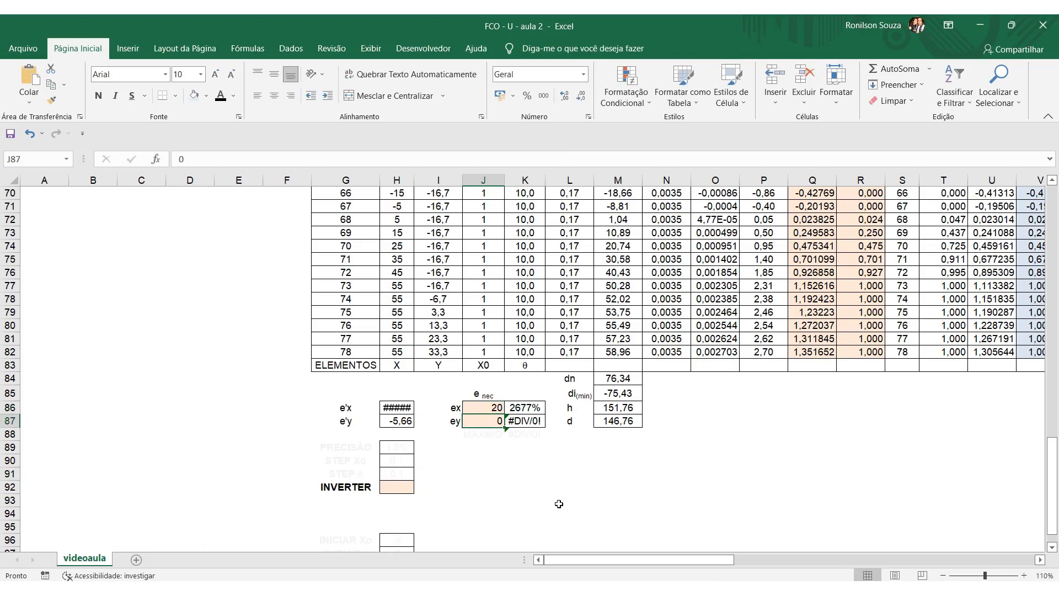
{"action": "type", "text": "12,5"}
{"action": "key", "text": "Return"}
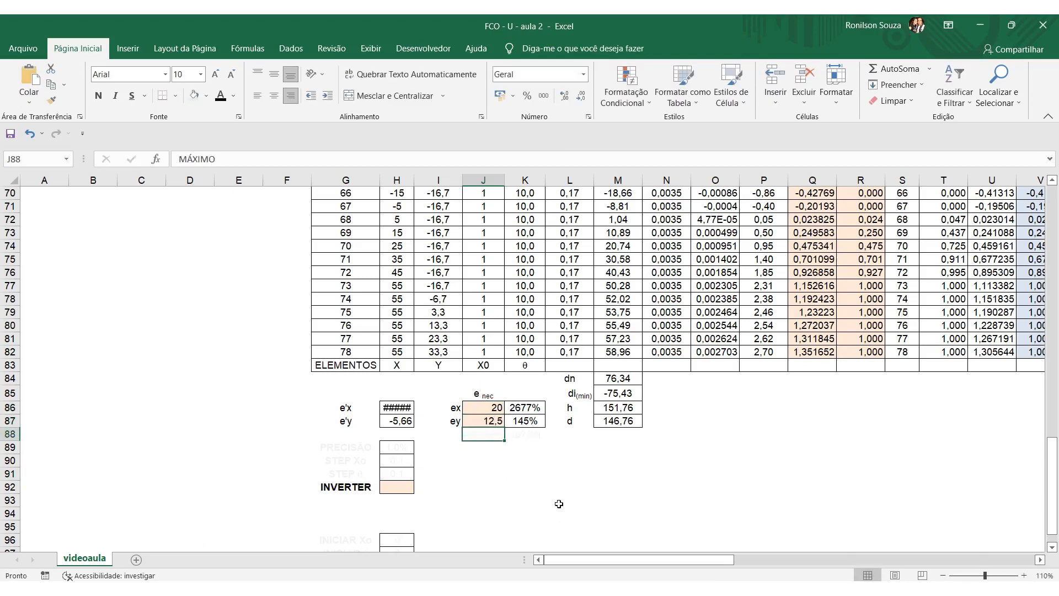
Inspect the ex deviation formula in K86, highlighting ABS and tracing H86 and J86, leaving the formula as it is.
{"action": "key", "text": "Up"}
{"action": "key", "text": "Up"}
{"action": "key", "text": "Right"}
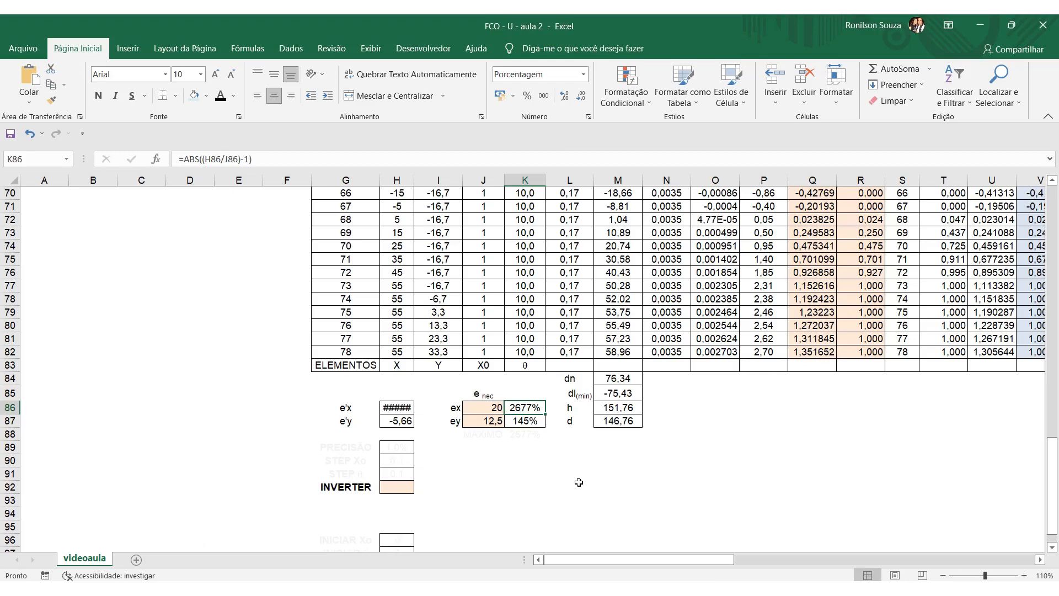
{"action": "left_click", "coordinate": [531, 420]}
{"action": "left_click", "coordinate": [530, 410]}
{"action": "left_click_drag", "start_coordinate": [185, 161], "coordinate": [199, 163]}
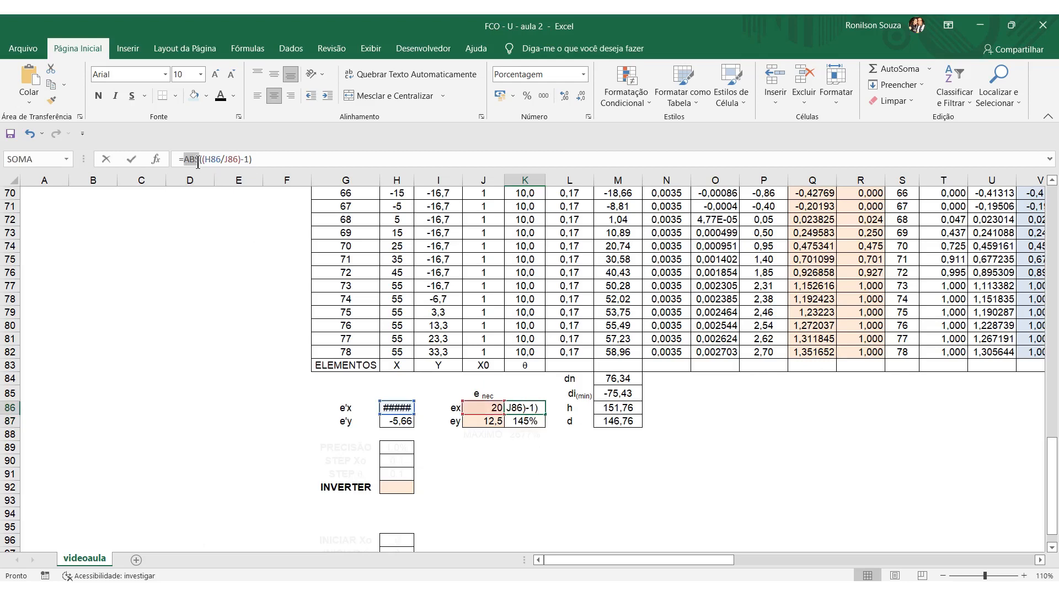
{"action": "left_click", "coordinate": [221, 159]}
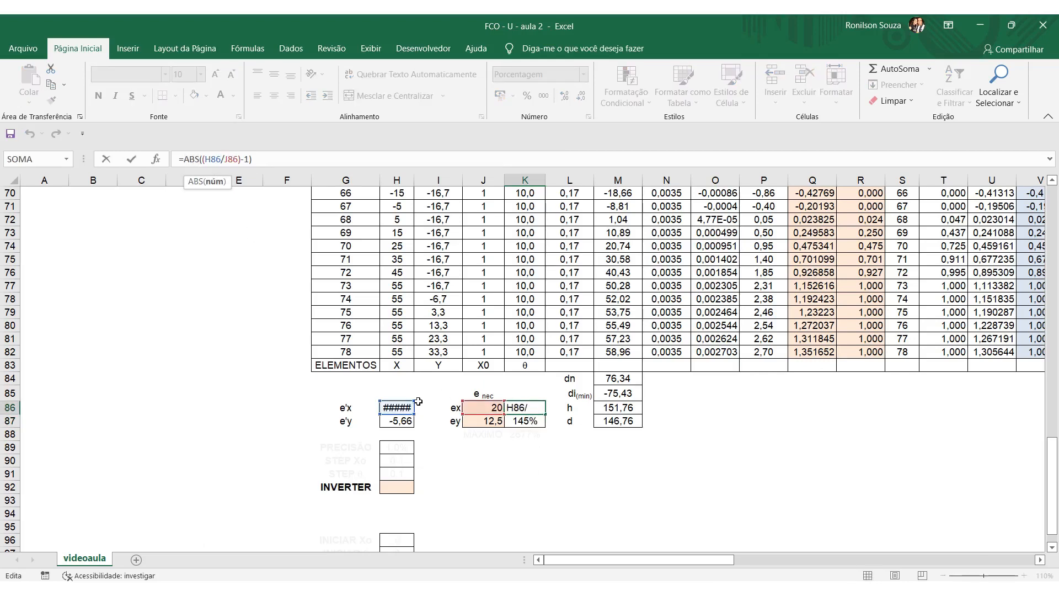
{"action": "left_click", "coordinate": [490, 408]}
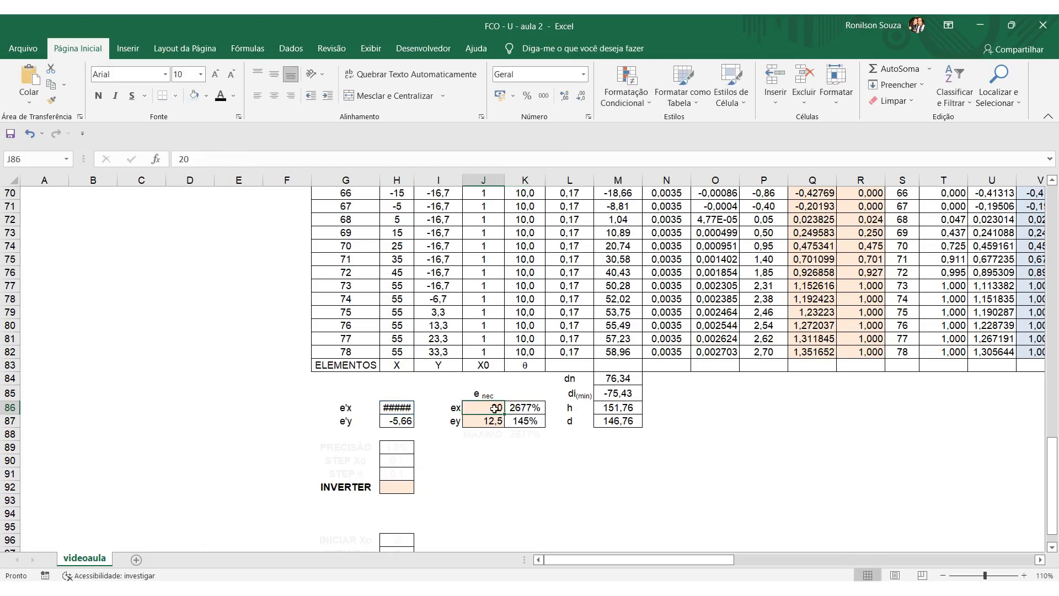
{"action": "left_click", "coordinate": [527, 409]}
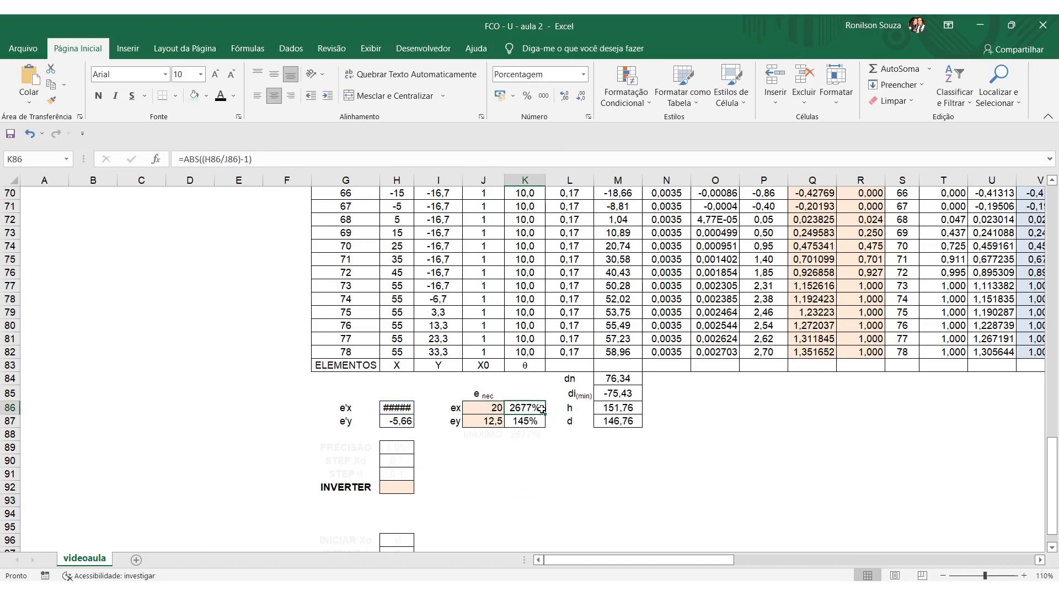
{"action": "left_click", "coordinate": [559, 503]}
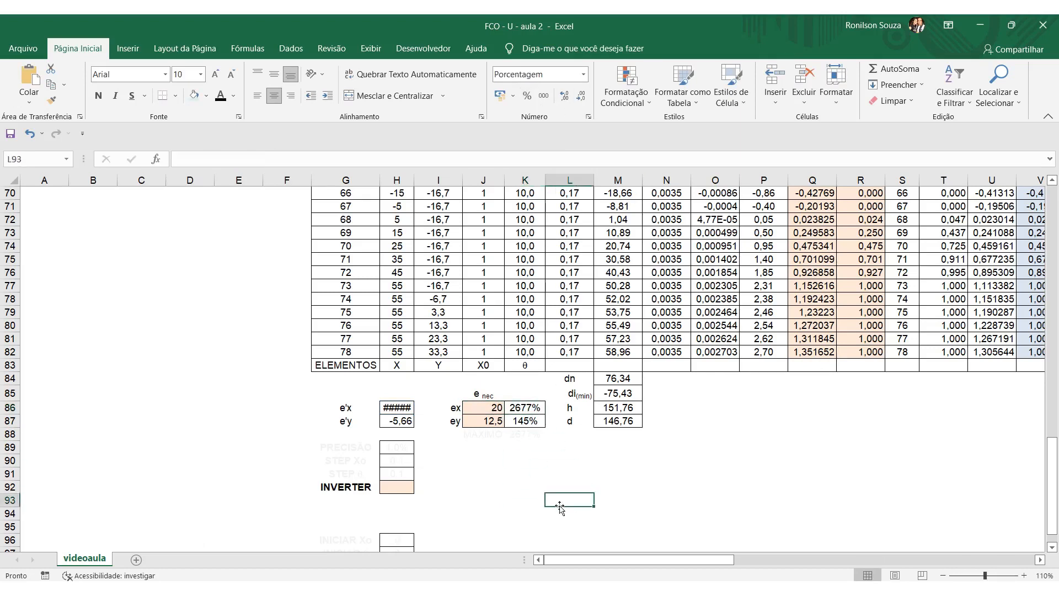
{"action": "left_click", "coordinate": [530, 411]}
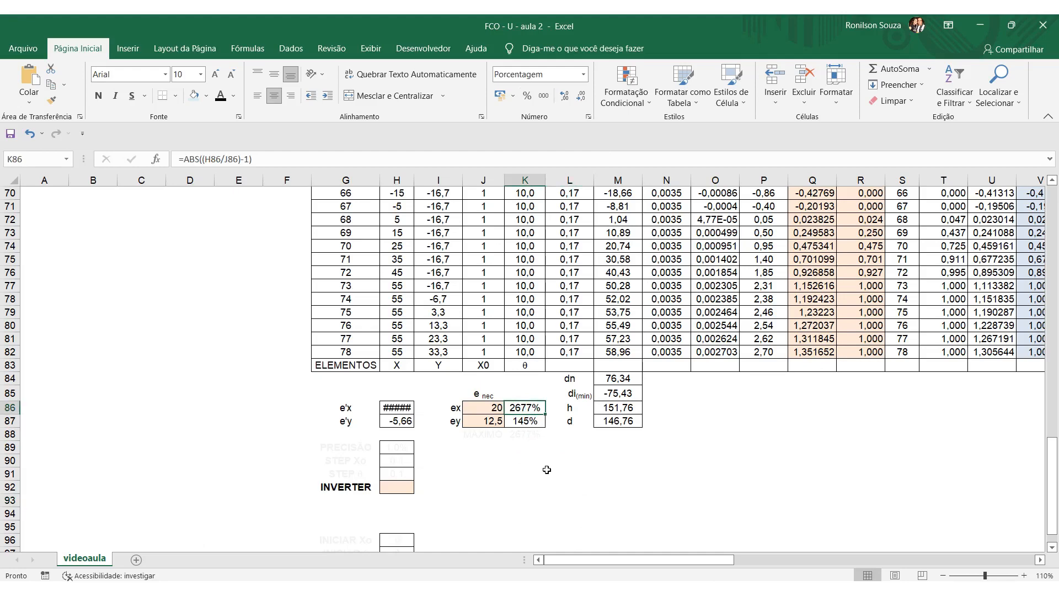
{"action": "left_click", "coordinate": [549, 483]}
Inspect the ey deviation formula in K87 and its references to H87 and J87, leaving the formula as it is.
{"action": "scroll", "coordinate": [554, 463], "scroll_direction": "up", "scroll_amount": 15}
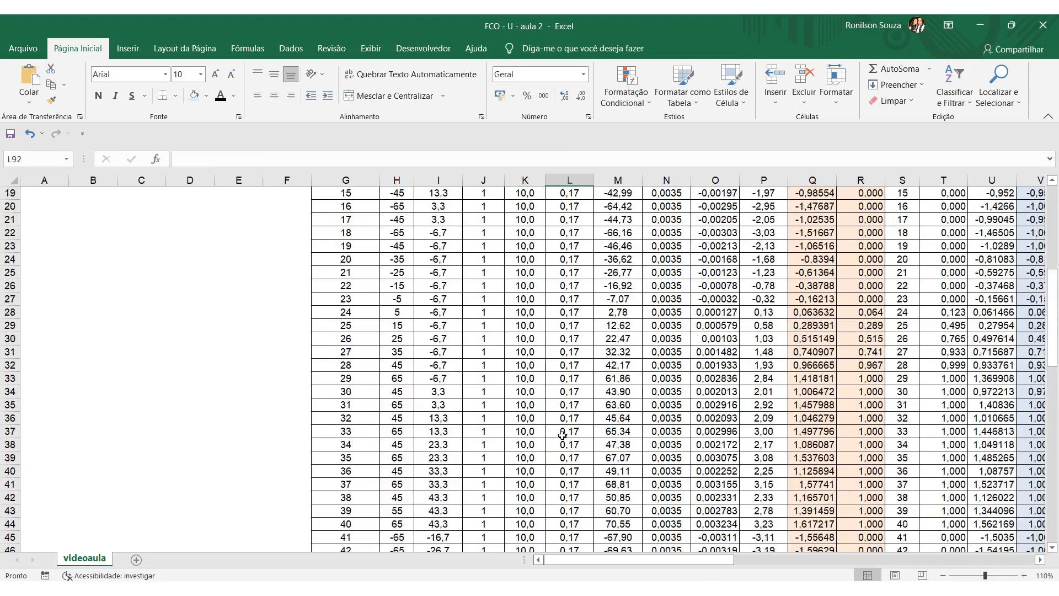
{"action": "scroll", "coordinate": [563, 433], "scroll_direction": "down", "scroll_amount": 20}
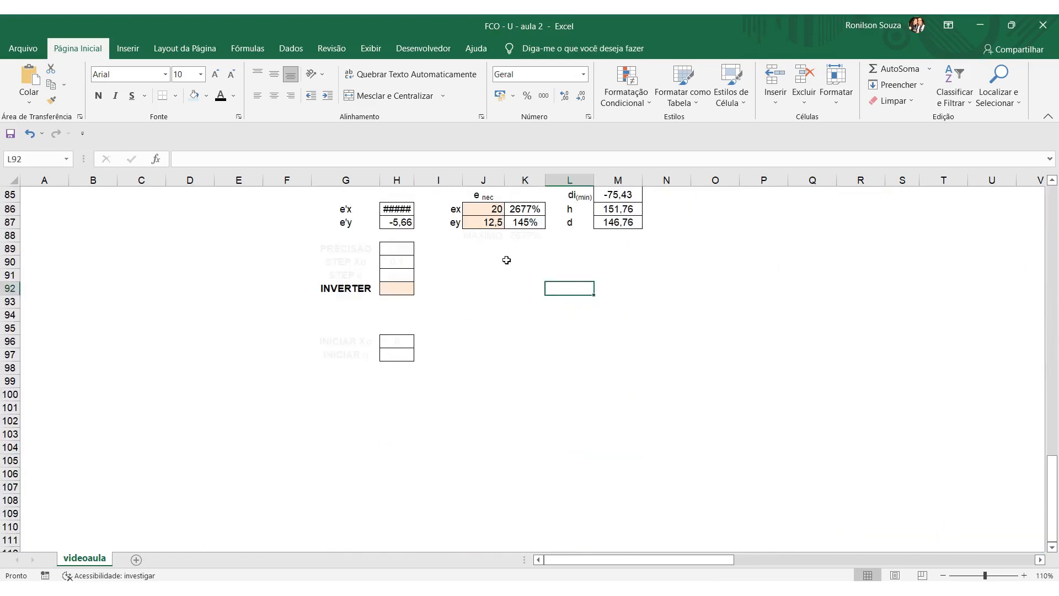
{"action": "left_click", "coordinate": [519, 224]}
{"action": "double_click", "coordinate": [518, 224]}
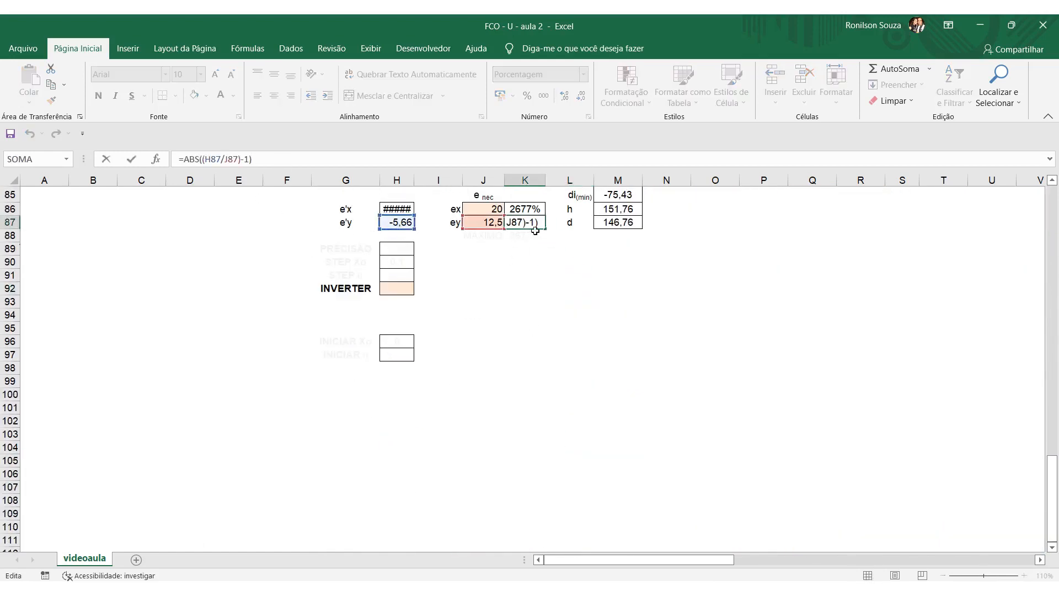
{"action": "scroll", "coordinate": [529, 396], "scroll_direction": "up", "scroll_amount": 20}
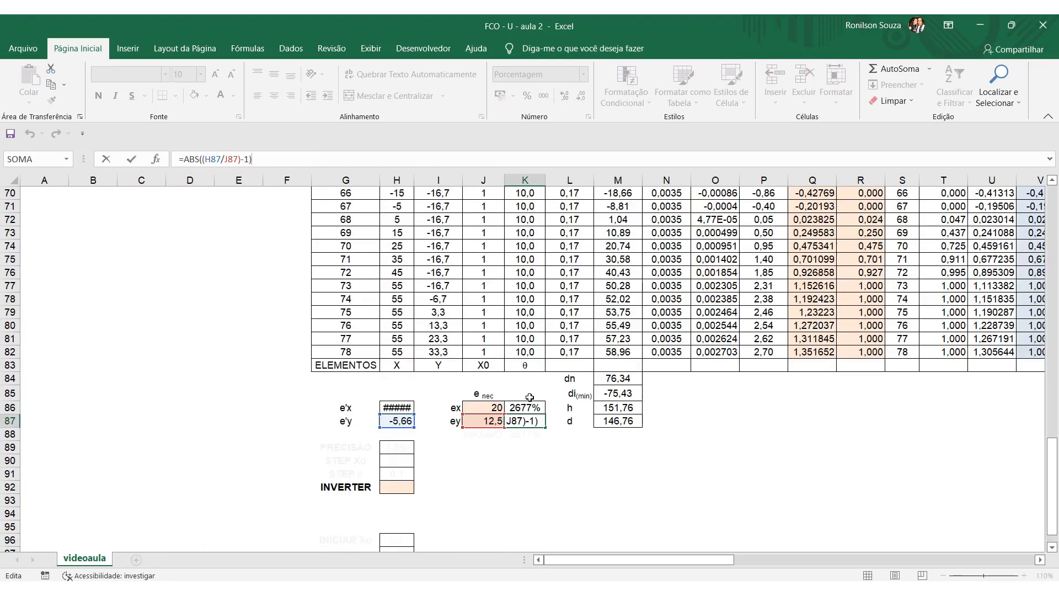
{"action": "key", "text": "Escape"}
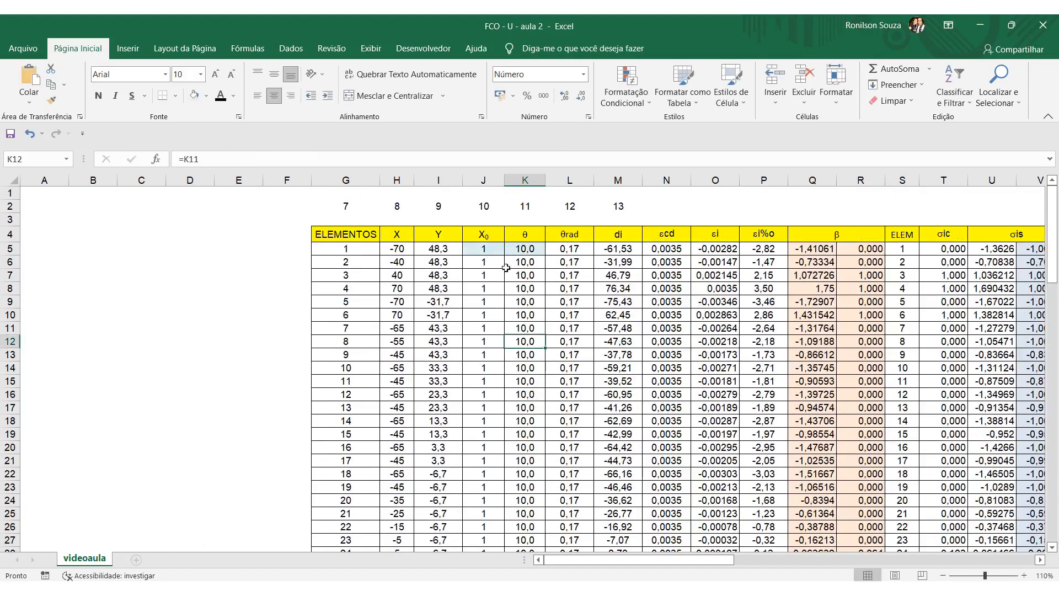
Set θ in K5 to 50 and X₀ in J5 to -50, and check the eccentricities and deviations in rows 86 and 87.
{"action": "left_click", "coordinate": [494, 249]}
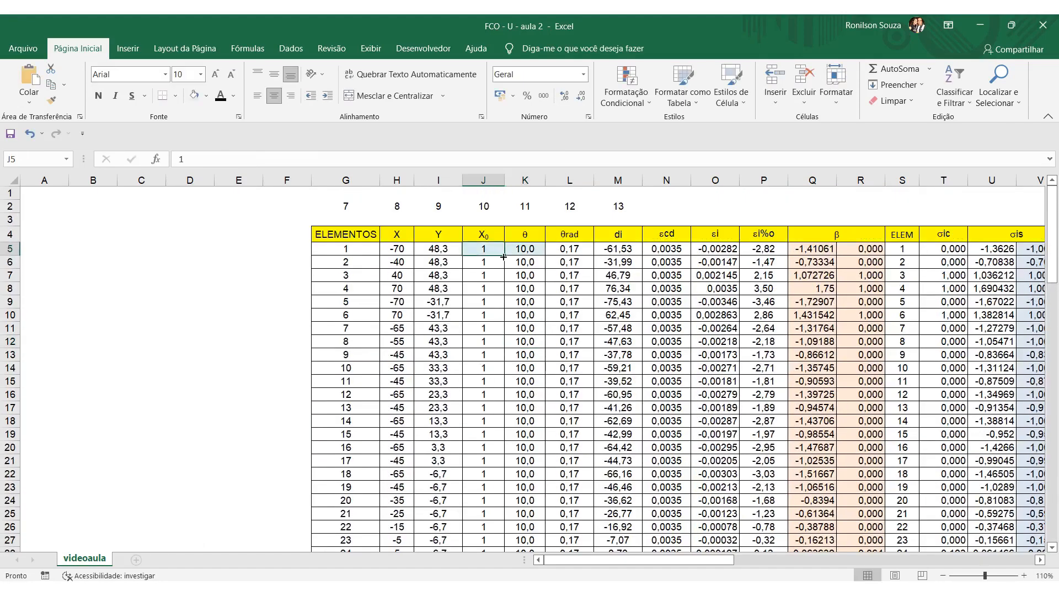
{"action": "key", "text": "Right"}
{"action": "type", "text": "50"}
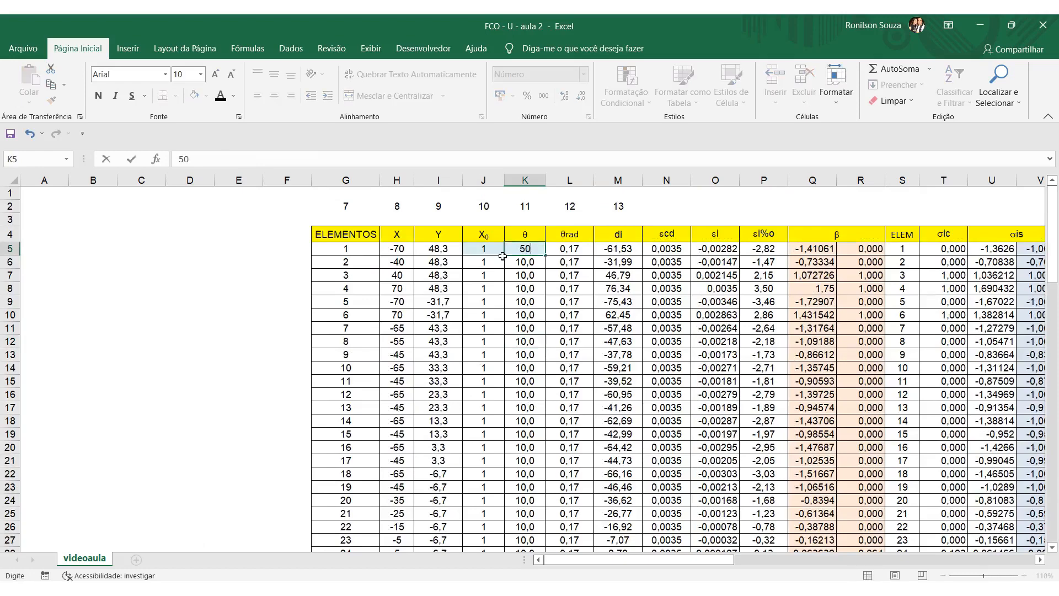
{"action": "key", "text": "Return"}
{"action": "key", "text": "Up"}
{"action": "key", "text": "Left"}
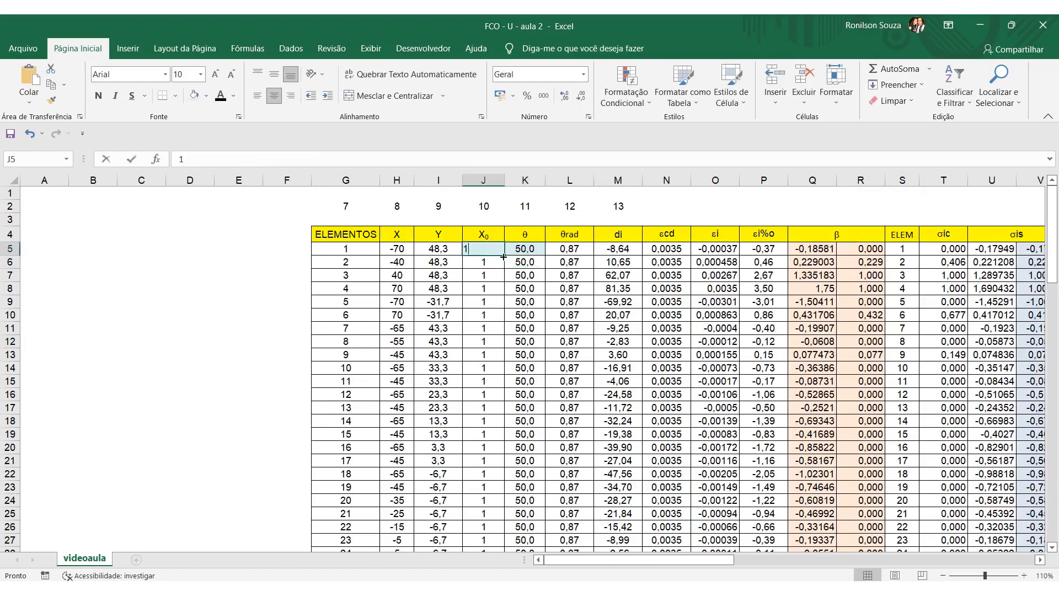
{"action": "type", "text": "-50"}
{"action": "key", "text": "Return"}
{"action": "scroll", "coordinate": [520, 357], "scroll_direction": "down", "scroll_amount": 5}
{"action": "scroll", "coordinate": [520, 357], "scroll_direction": "down", "scroll_amount": 20}
{"action": "scroll", "coordinate": [530, 431], "scroll_direction": "up", "scroll_amount": 2}
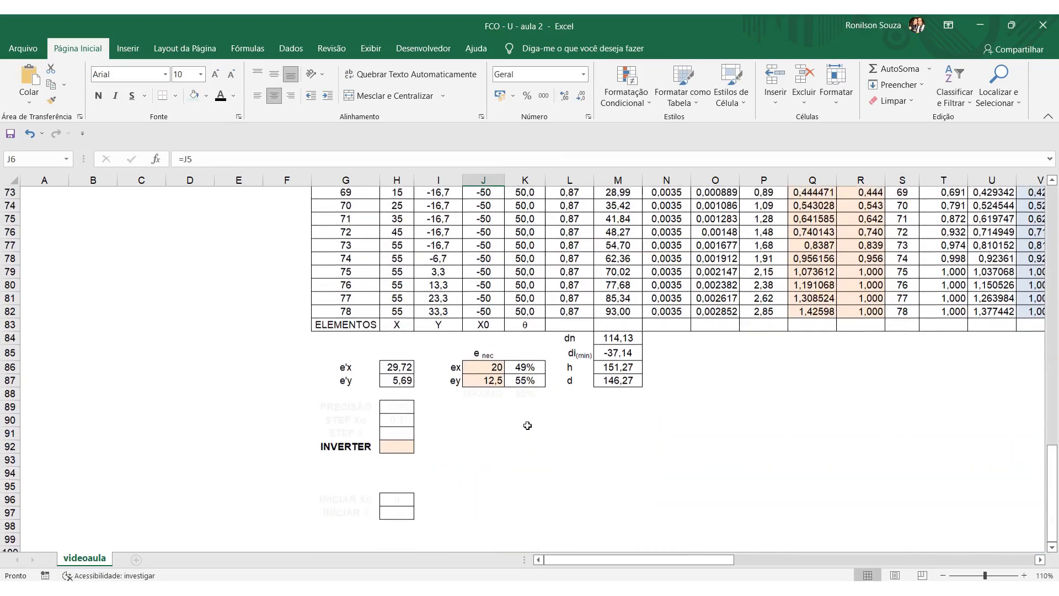
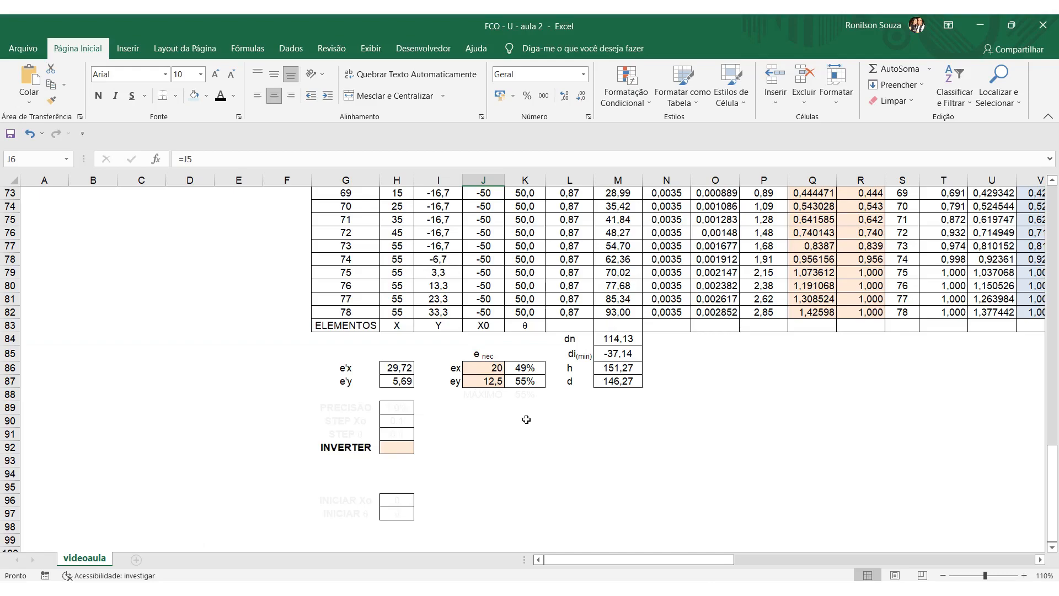
Set X₀ in J5 to -67 and θ in K5 to 70,5, and bring up the resulting eccentricities in rows 86 and 87.
{"action": "scroll", "coordinate": [526, 419], "scroll_direction": "up", "scroll_amount": 20}
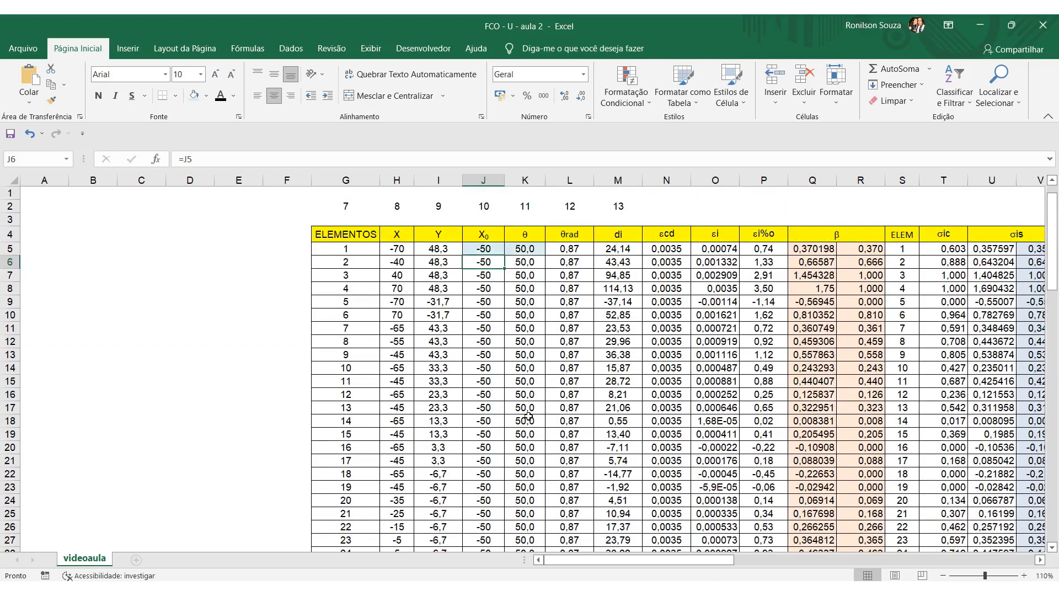
{"action": "left_click", "coordinate": [491, 249]}
{"action": "type", "text": "-67"}
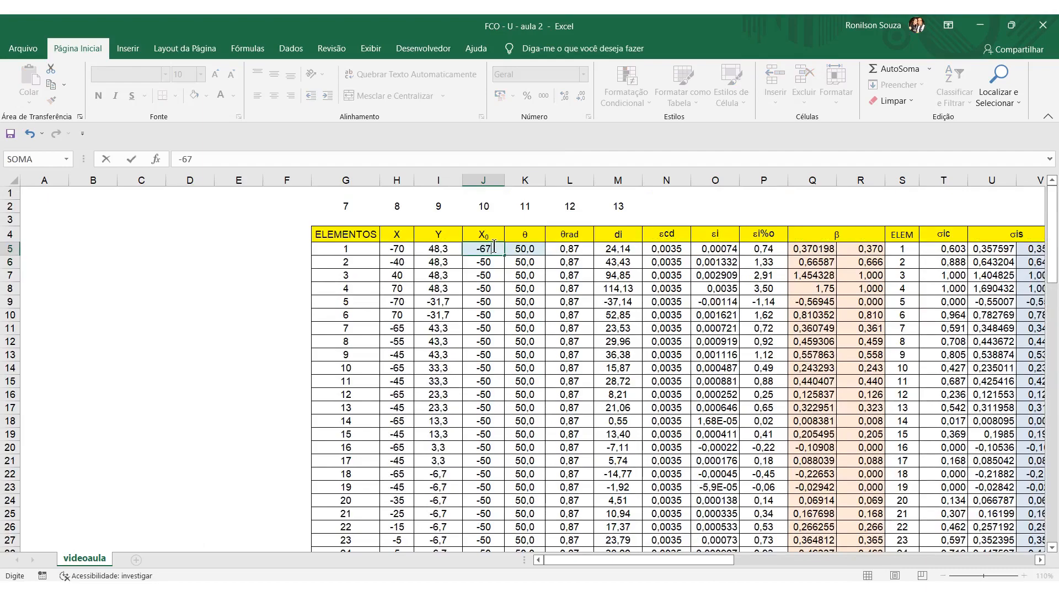
{"action": "key", "text": "Tab"}
{"action": "type", "text": "70"}
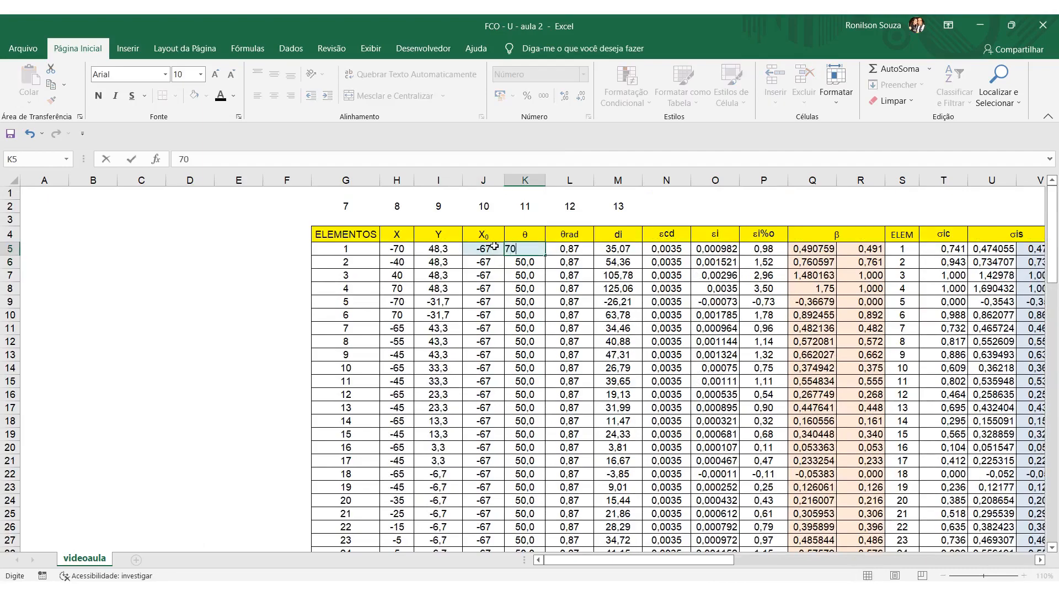
{"action": "type", "text": ",5"}
{"action": "key", "text": "Return"}
{"action": "scroll", "coordinate": [502, 447], "scroll_direction": "down", "scroll_amount": 15}
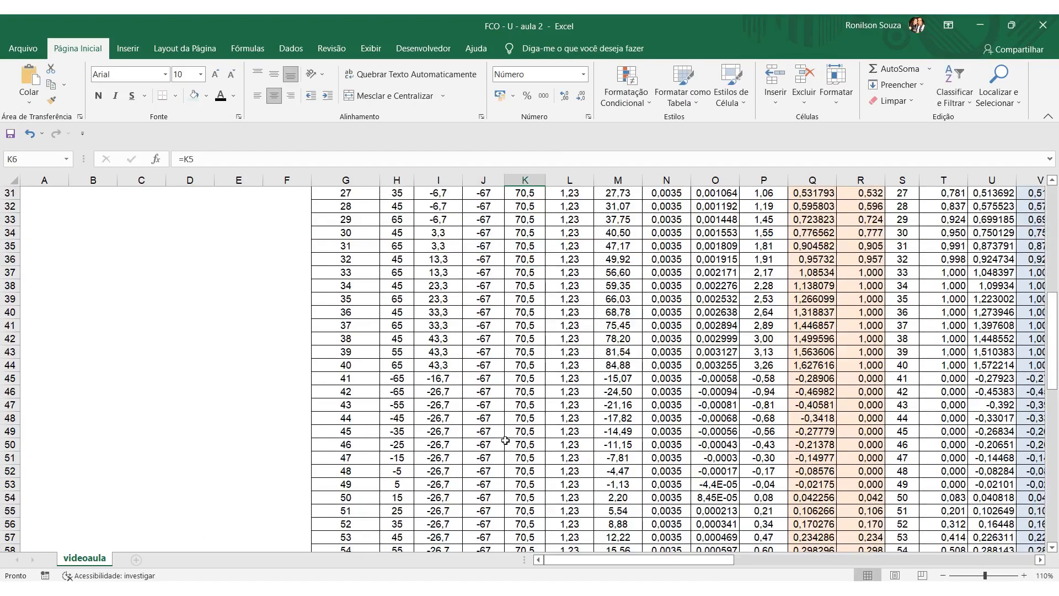
{"action": "scroll", "coordinate": [502, 446], "scroll_direction": "down", "scroll_amount": 7}
{"action": "left_click", "coordinate": [525, 448]}
{"action": "left_click", "coordinate": [525, 460]}
{"action": "left_click", "coordinate": [529, 498]}
{"action": "scroll", "coordinate": [579, 484], "scroll_direction": "down", "scroll_amount": 1}
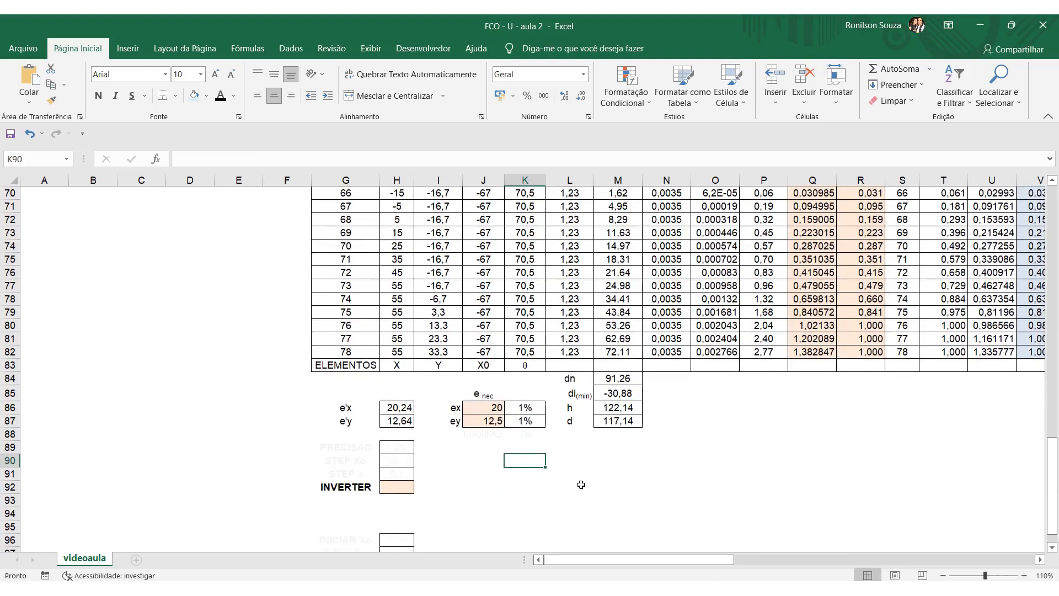
Compare e'x in H86 and e'y in H87 with the required values in J86 and J87, and check the deviations in K86:K87.
{"action": "left_click", "coordinate": [400, 410]}
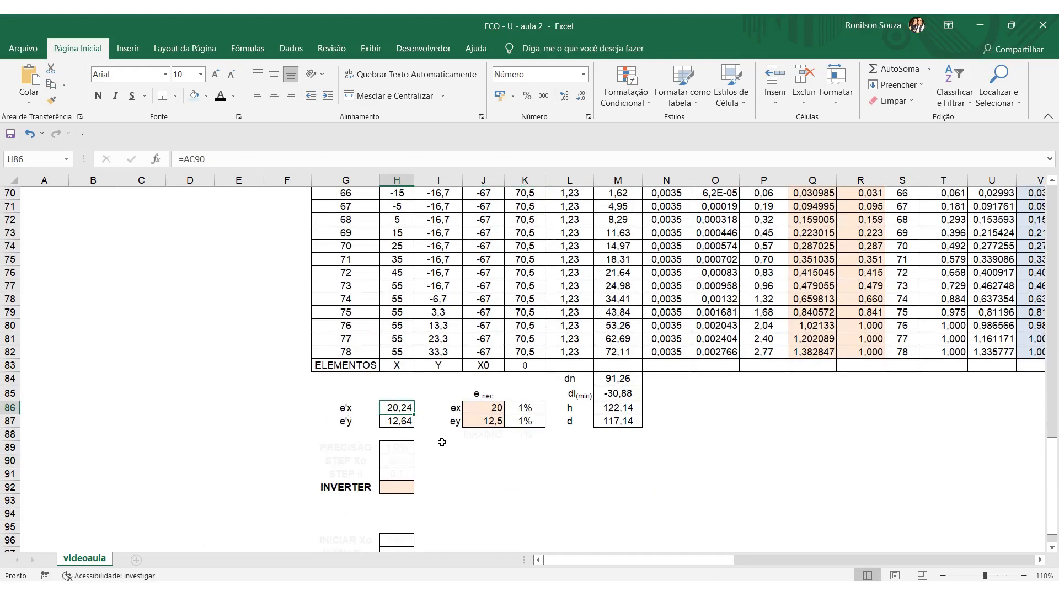
{"action": "left_click", "coordinate": [487, 409]}
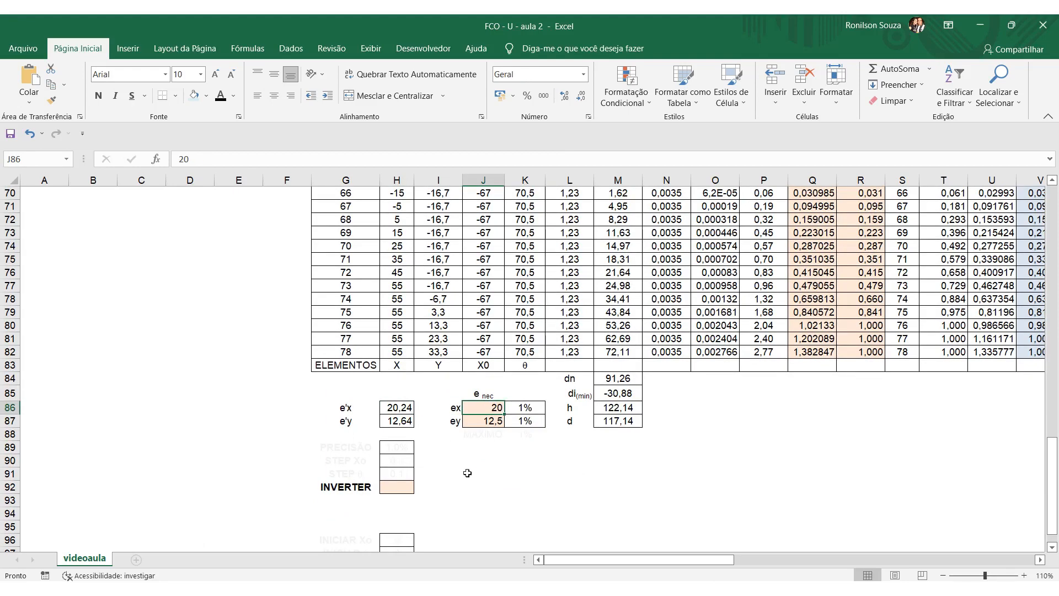
{"action": "left_click", "coordinate": [406, 424]}
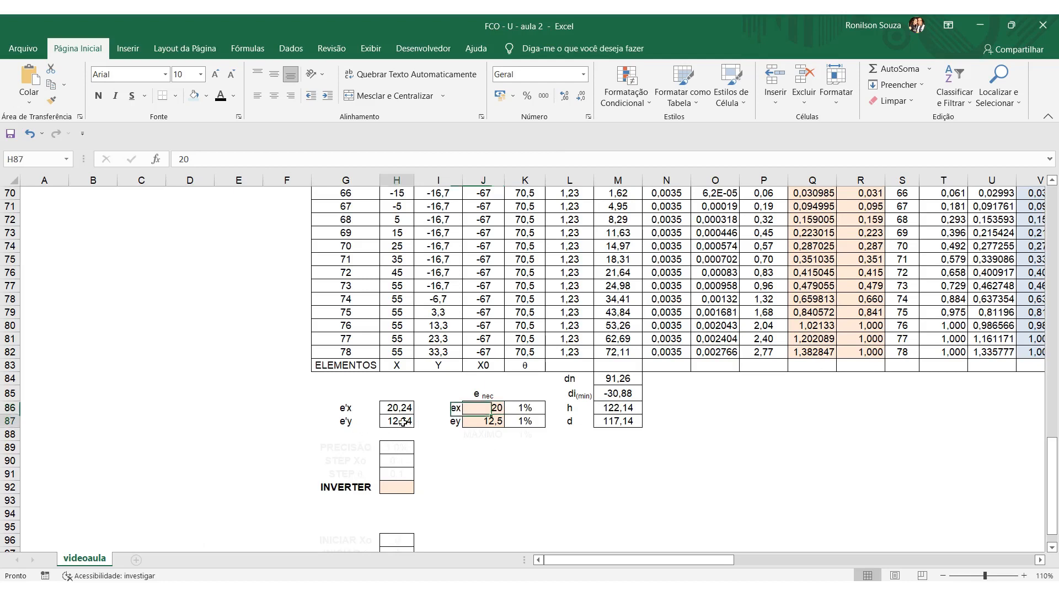
{"action": "left_click", "coordinate": [483, 426]}
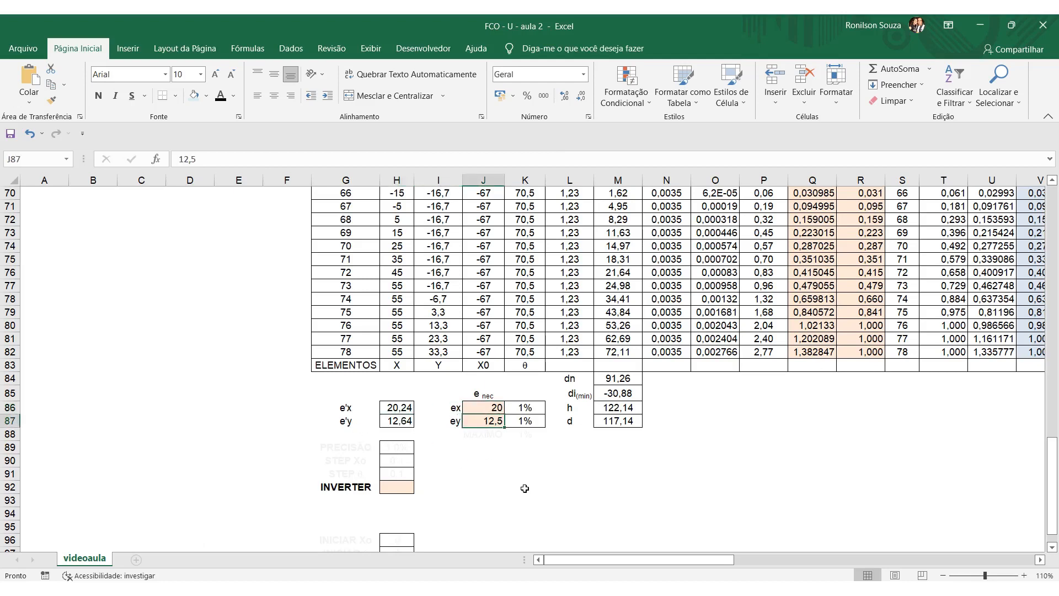
{"action": "left_click_drag", "start_coordinate": [534, 407], "coordinate": [533, 422]}
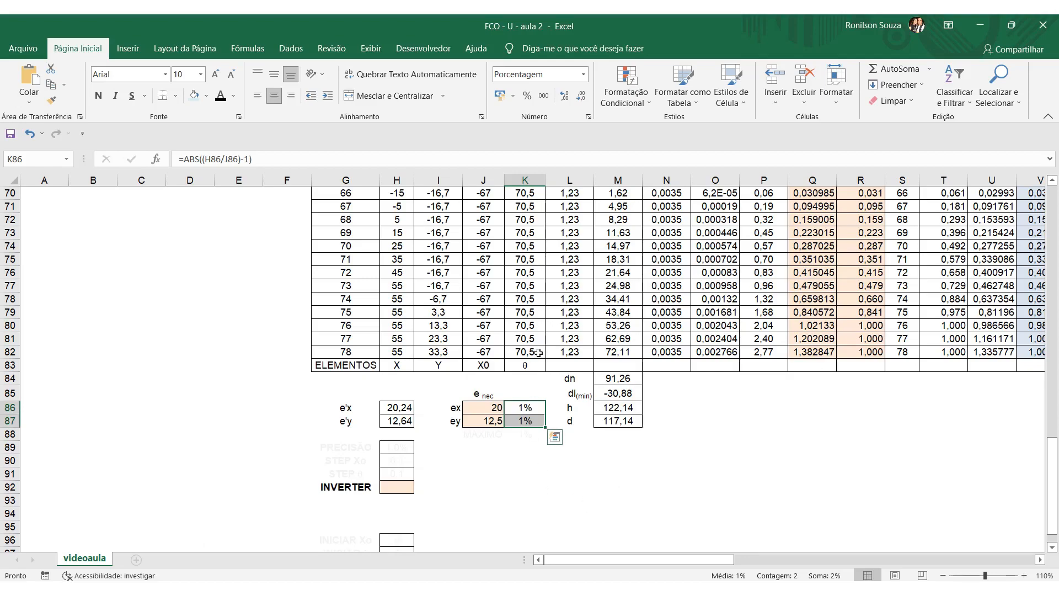
Examine the reinforcement results As in AC92, ω in AC89 and ρs in AC93 along with their formulas.
{"action": "scroll", "coordinate": [544, 352], "scroll_direction": "up", "scroll_amount": 17}
{"action": "scroll", "coordinate": [544, 352], "scroll_direction": "down", "scroll_amount": 16}
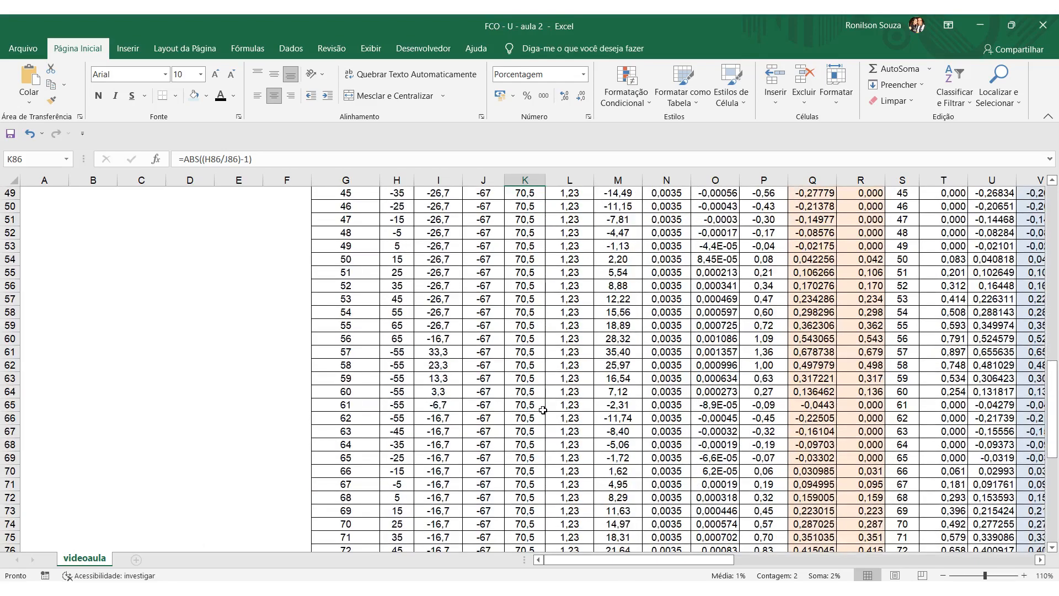
{"action": "left_click_drag", "start_coordinate": [614, 561], "coordinate": [754, 559]}
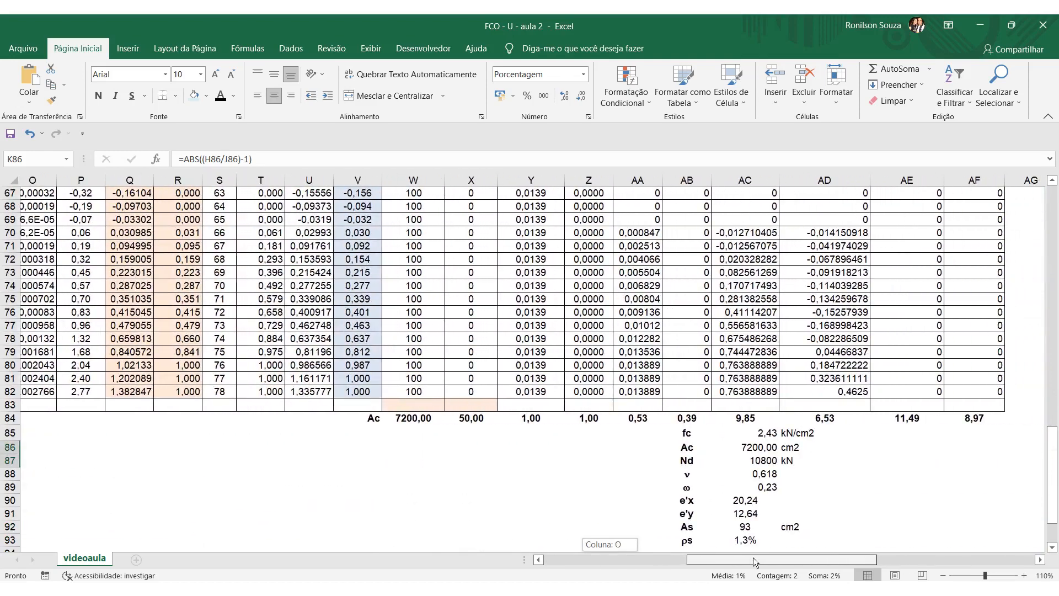
{"action": "scroll", "coordinate": [839, 479], "scroll_direction": "down", "scroll_amount": 2}
{"action": "left_click", "coordinate": [777, 447]}
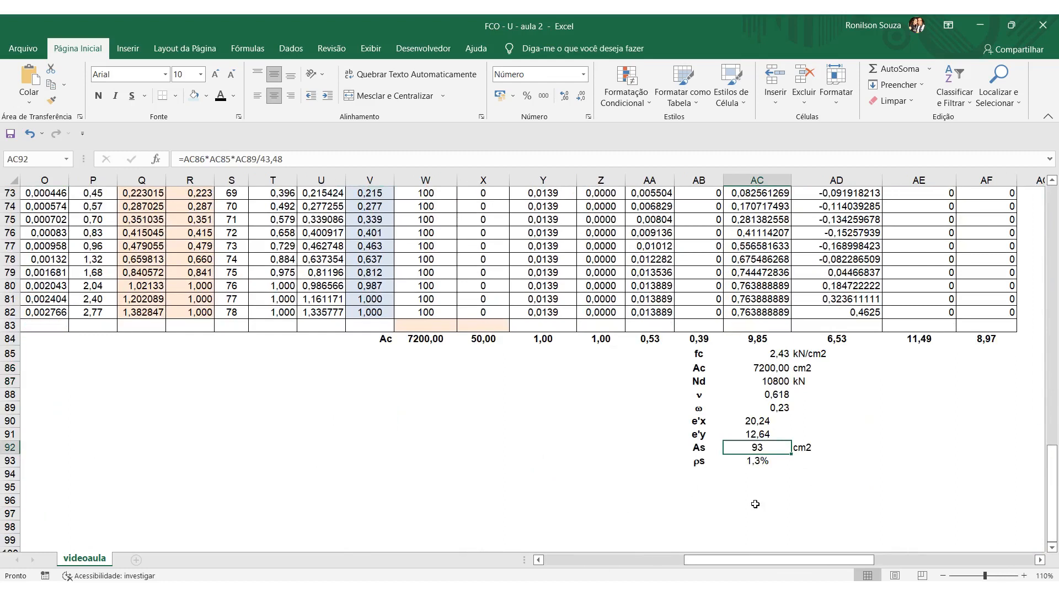
{"action": "left_click", "coordinate": [783, 405]}
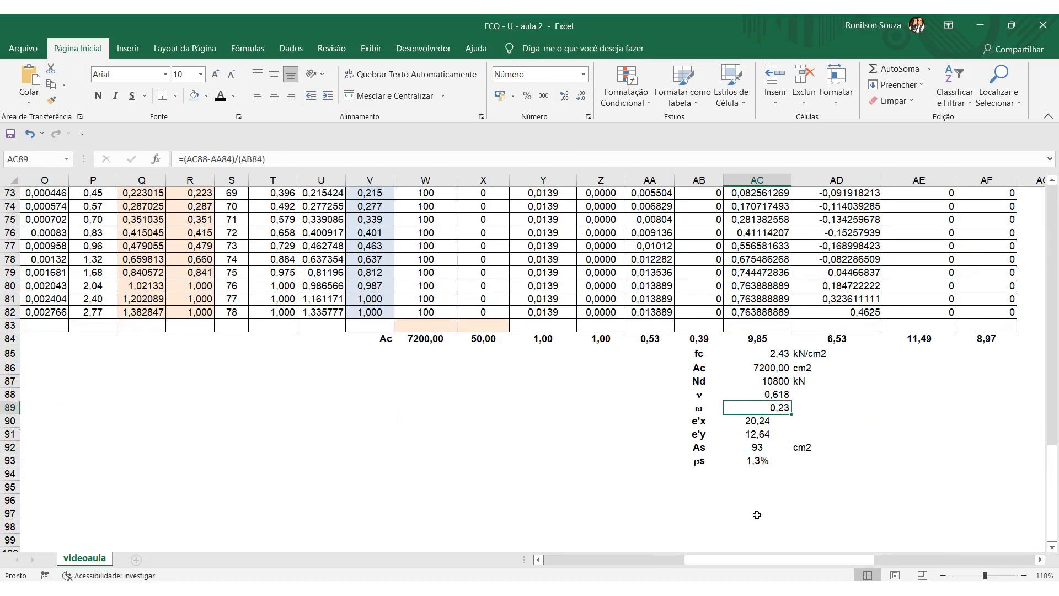
{"action": "left_click", "coordinate": [766, 463]}
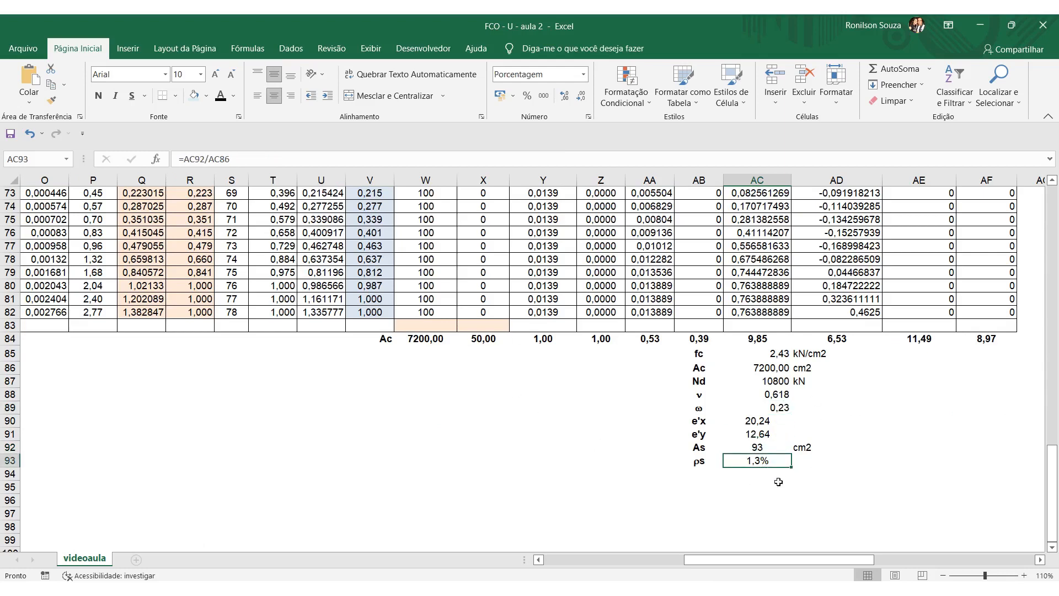
{"action": "left_click", "coordinate": [764, 463]}
Return to the first element row and point out the X₀ and θ input cells J5 and K5 by alternating between them.
{"action": "left_click_drag", "start_coordinate": [735, 559], "coordinate": [584, 560]}
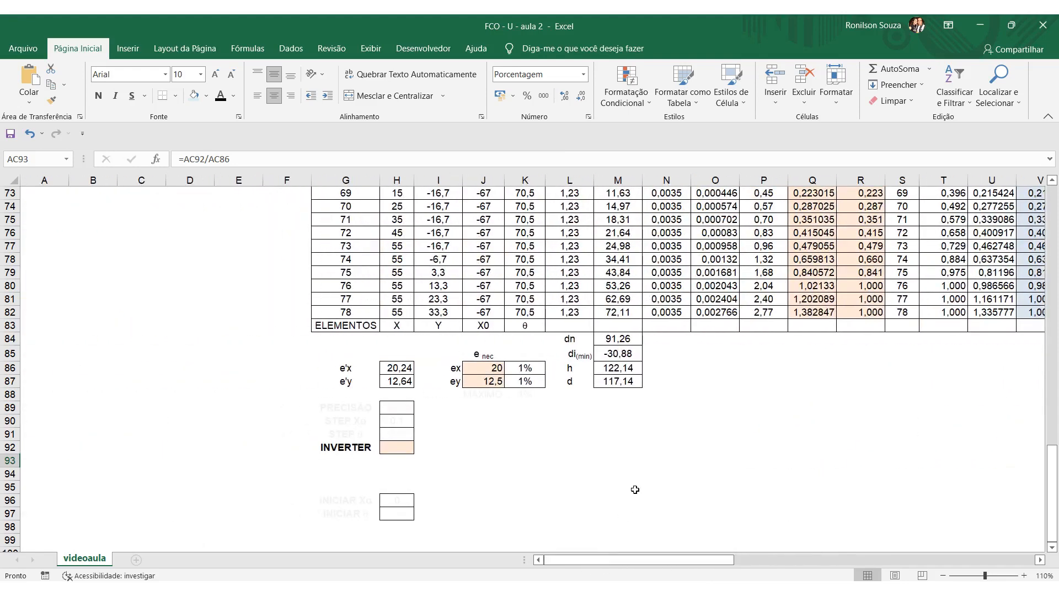
{"action": "scroll", "coordinate": [635, 490], "scroll_direction": "up", "scroll_amount": 4}
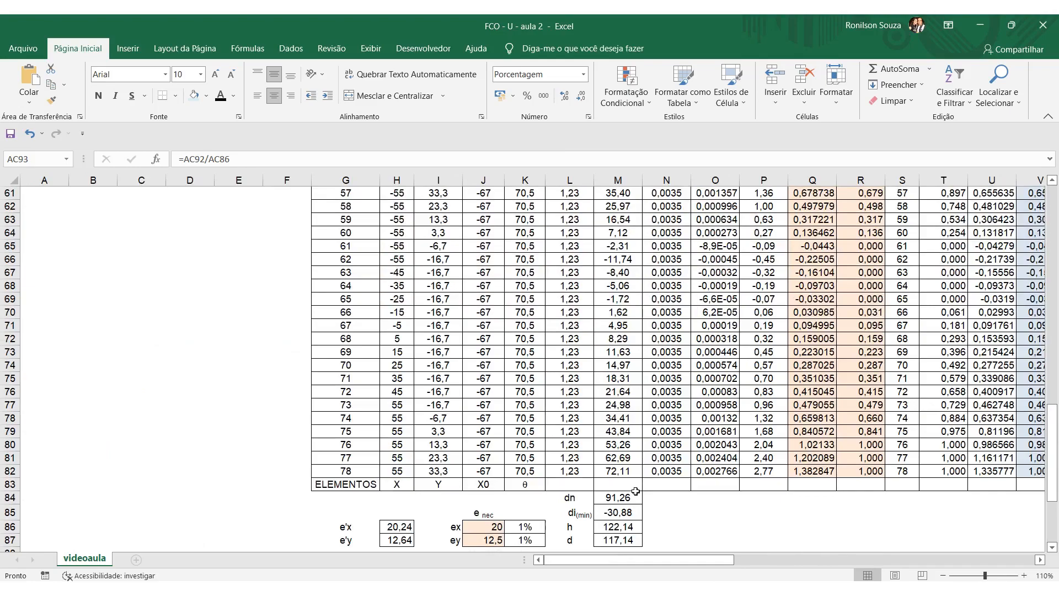
{"action": "scroll", "coordinate": [636, 491], "scroll_direction": "up", "scroll_amount": 12}
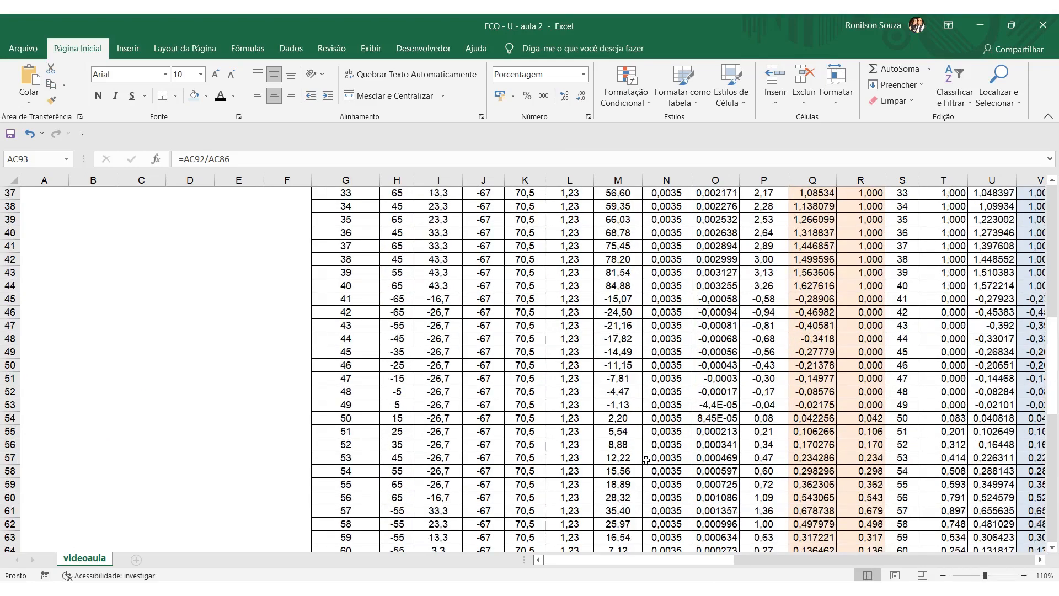
{"action": "scroll", "coordinate": [646, 460], "scroll_direction": "up", "scroll_amount": 8}
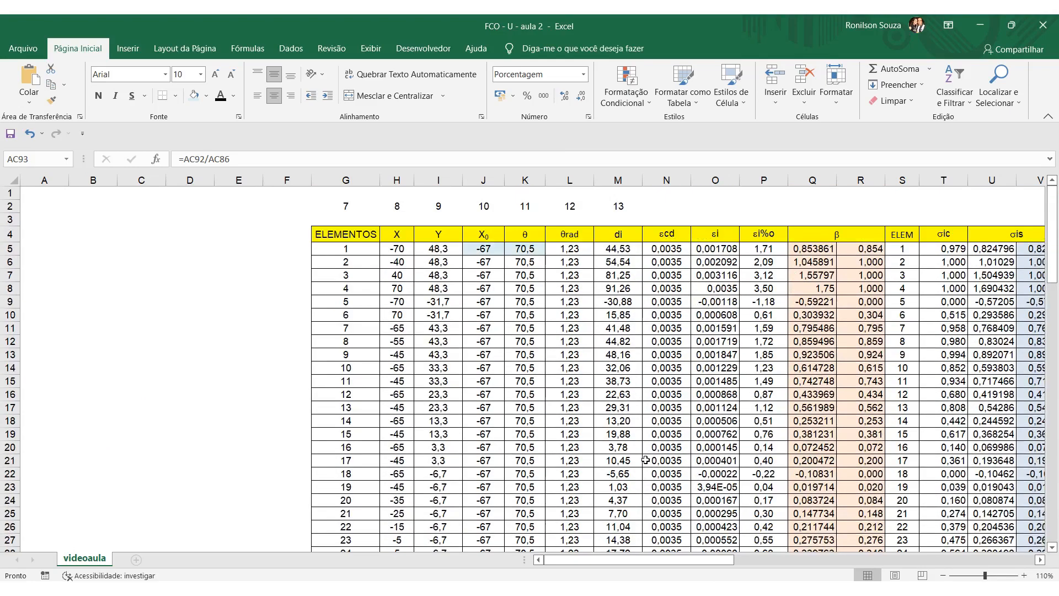
{"action": "left_click", "coordinate": [618, 460]}
{"action": "left_click", "coordinate": [489, 249]}
{"action": "left_click", "coordinate": [523, 253]}
{"action": "left_click", "coordinate": [489, 249]}
{"action": "left_click", "coordinate": [527, 251]}
{"action": "left_click", "coordinate": [489, 249]}
{"action": "left_click", "coordinate": [529, 251]}
{"action": "left_click", "coordinate": [490, 250]}
{"action": "left_click", "coordinate": [523, 250]}
{"action": "left_click", "coordinate": [492, 250]}
{"action": "left_click", "coordinate": [521, 250]}
{"action": "left_click", "coordinate": [492, 250]}
{"action": "left_click", "coordinate": [520, 251]}
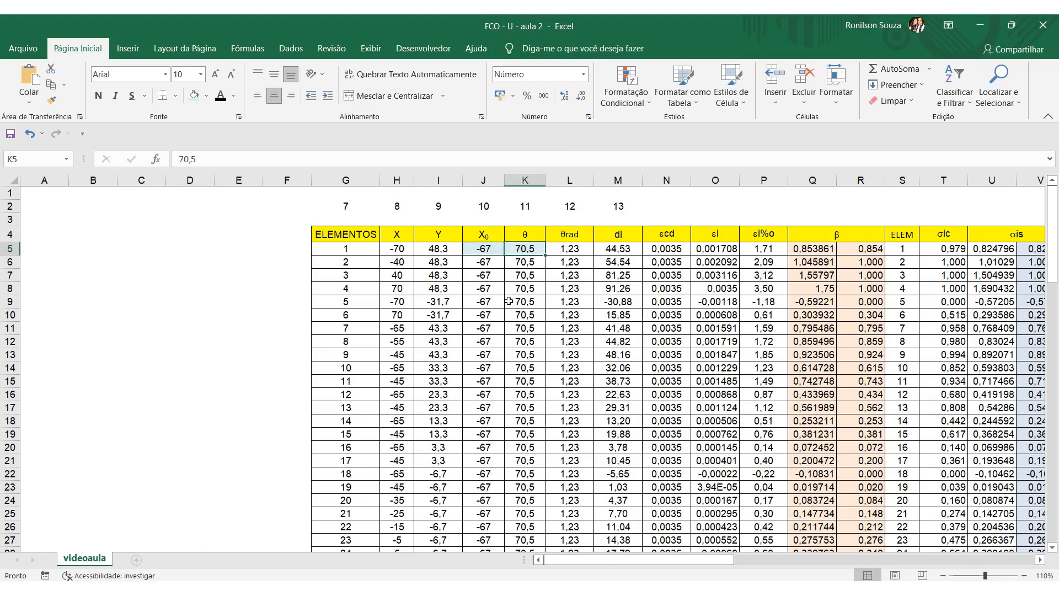
{"action": "left_click", "coordinate": [493, 248]}
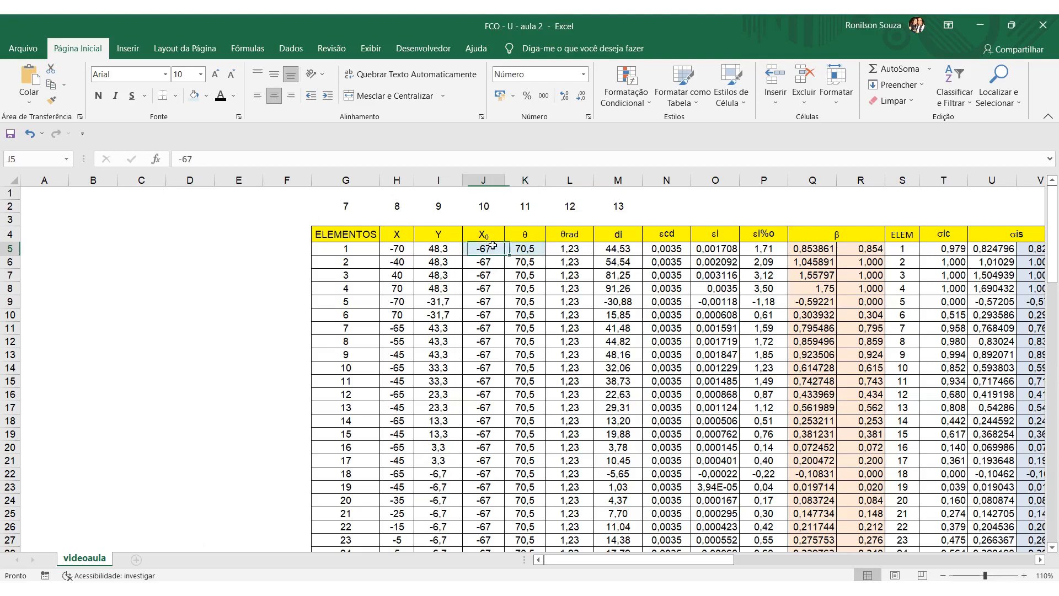
{"action": "left_click", "coordinate": [528, 251]}
Review the eccentricities and deviations in rows 86 and 87 again, and revisit the X₀ and θ inputs in J5 and K5.
{"action": "scroll", "coordinate": [530, 291], "scroll_direction": "down", "scroll_amount": 18}
{"action": "scroll", "coordinate": [550, 404], "scroll_direction": "down", "scroll_amount": 5}
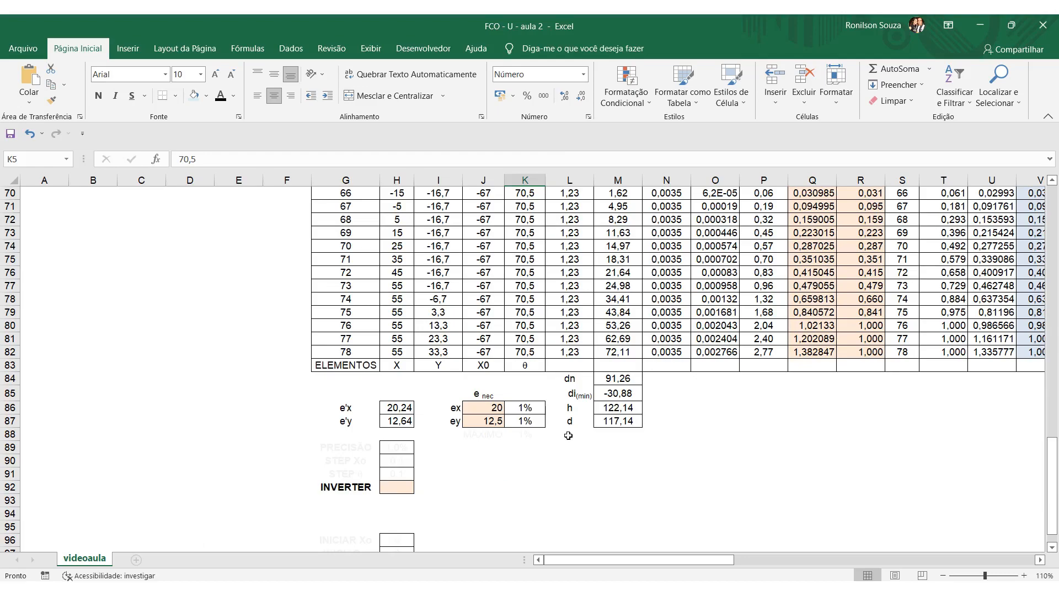
{"action": "scroll", "coordinate": [568, 436], "scroll_direction": "up", "scroll_amount": 20}
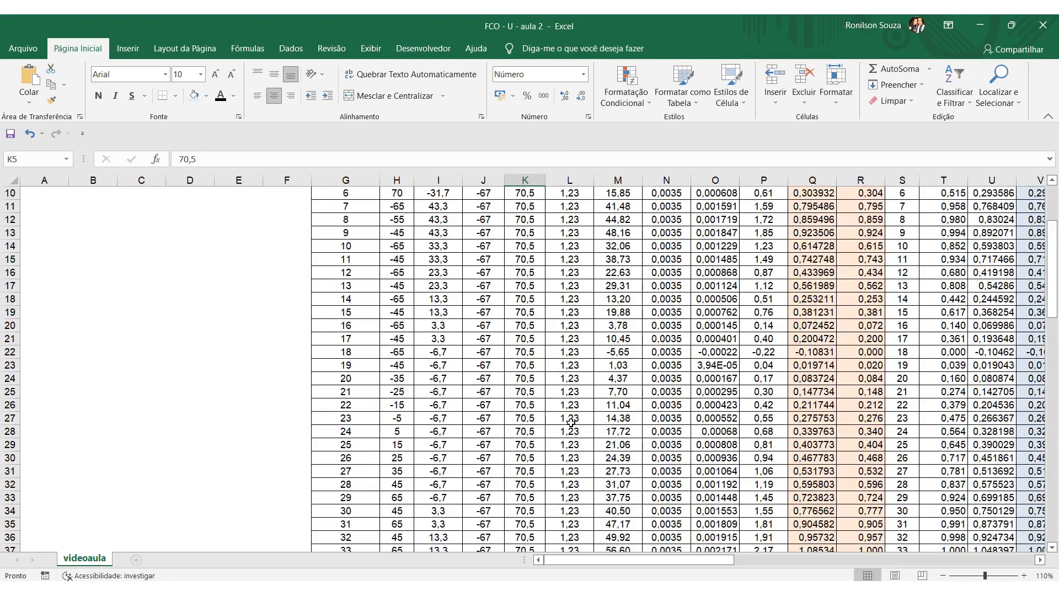
{"action": "scroll", "coordinate": [571, 422], "scroll_direction": "up", "scroll_amount": 3}
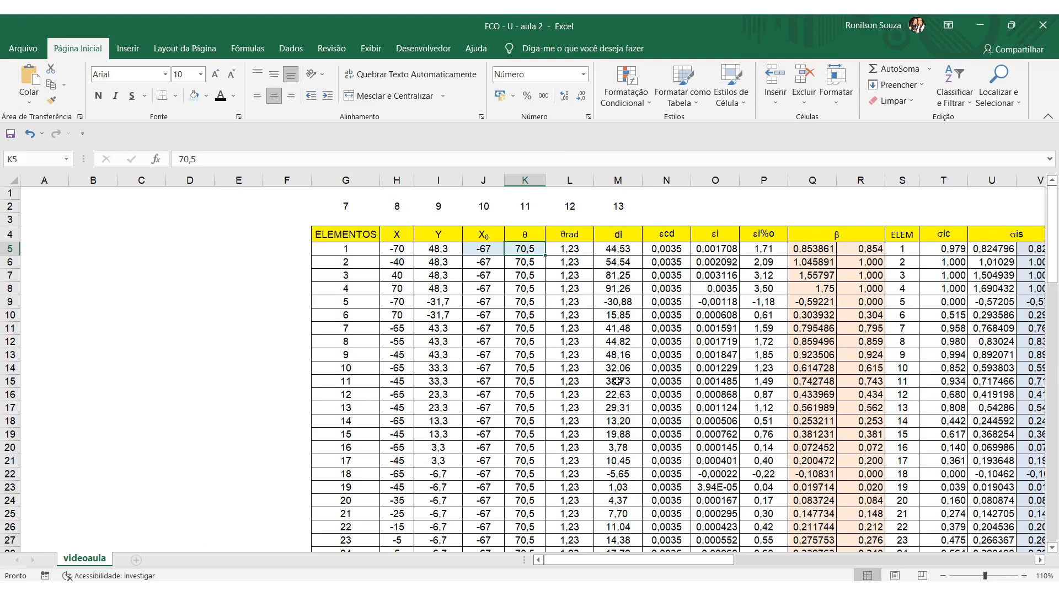
{"action": "left_click", "coordinate": [556, 369]}
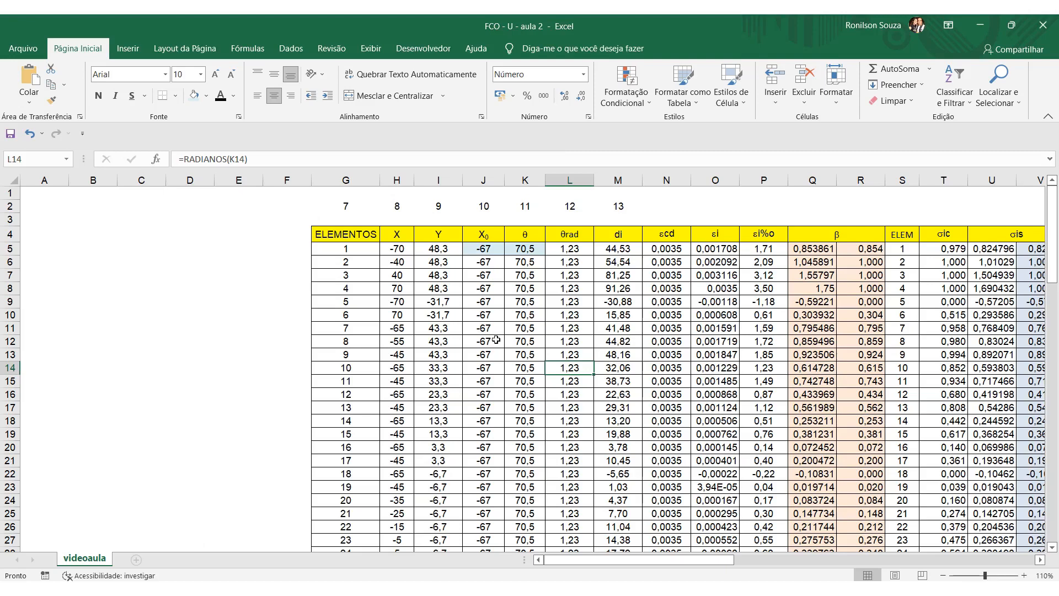
{"action": "left_click", "coordinate": [494, 251]}
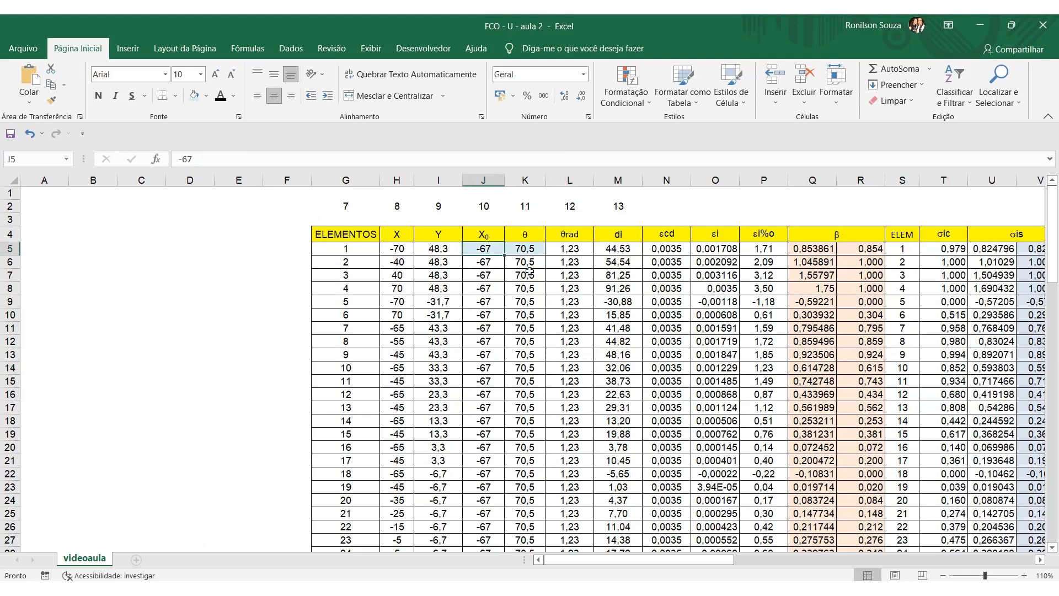
{"action": "left_click", "coordinate": [534, 249]}
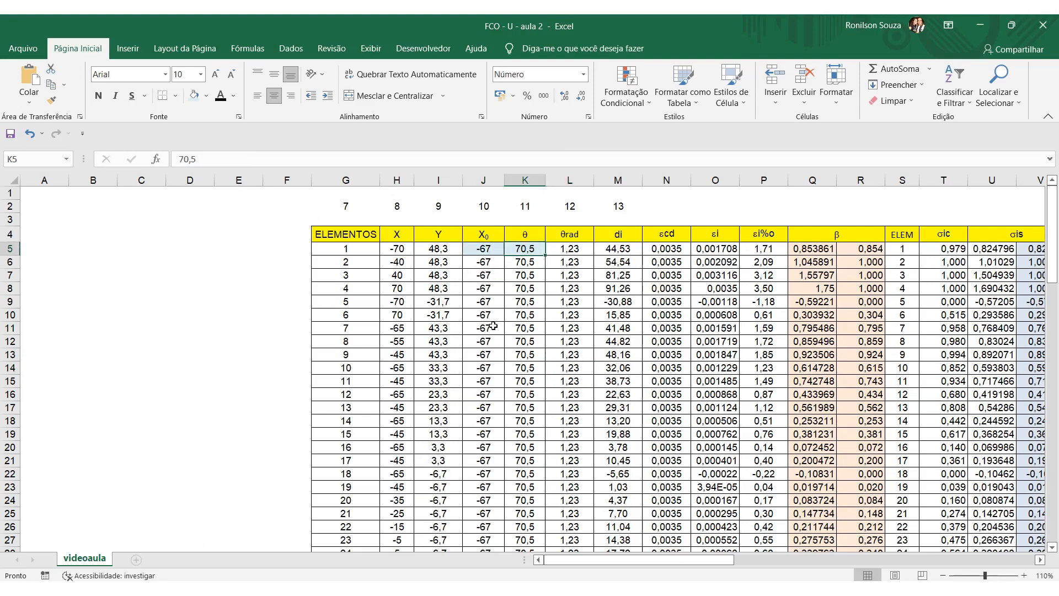
Reveal the hidden MÁXIMO label and value in J88:K88 by applying a black font colour.
{"action": "scroll", "coordinate": [495, 317], "scroll_direction": "down", "scroll_amount": 20}
{"action": "scroll", "coordinate": [508, 378], "scroll_direction": "down", "scroll_amount": 2}
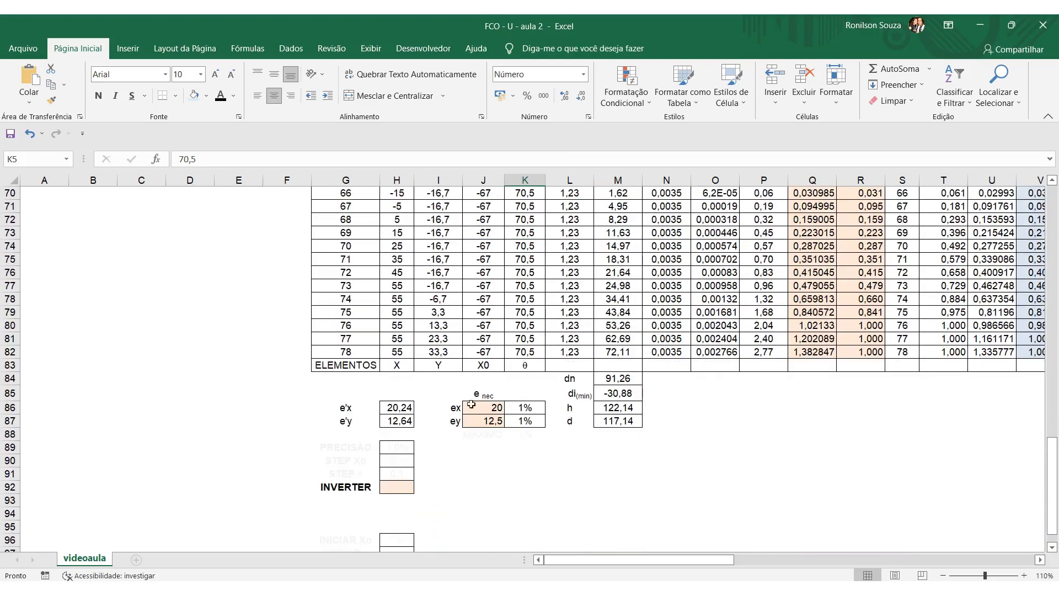
{"action": "left_click_drag", "start_coordinate": [485, 435], "coordinate": [525, 435]}
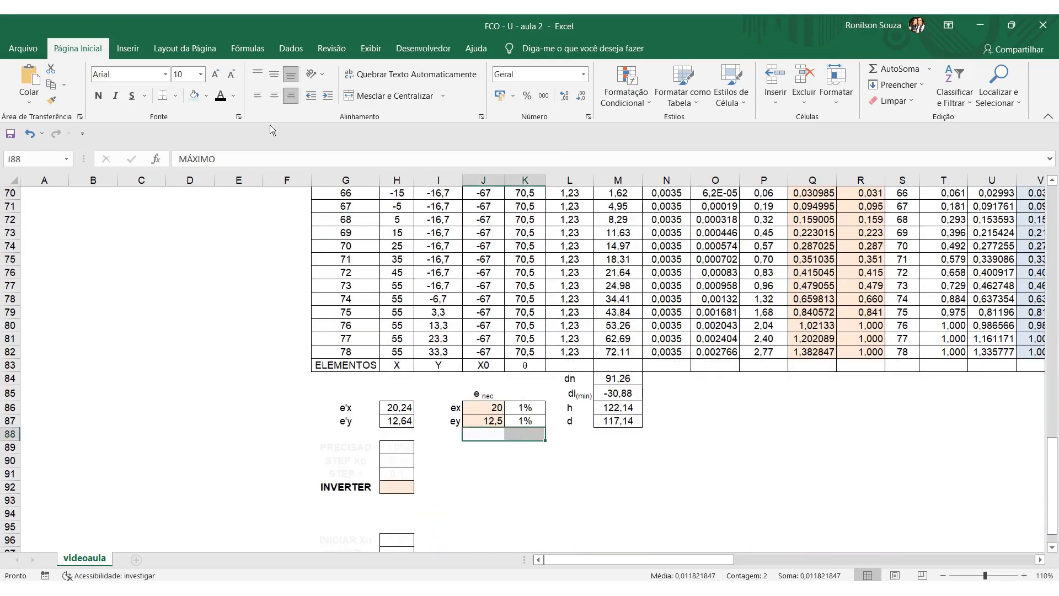
{"action": "left_click", "coordinate": [220, 96]}
{"action": "left_click", "coordinate": [460, 485]}
Inspect the MÁXIMO formula in K88 and its reference to the deviations K86:K87, leaving the formula as it is.
{"action": "left_click", "coordinate": [527, 434]}
{"action": "double_click", "coordinate": [527, 434]}
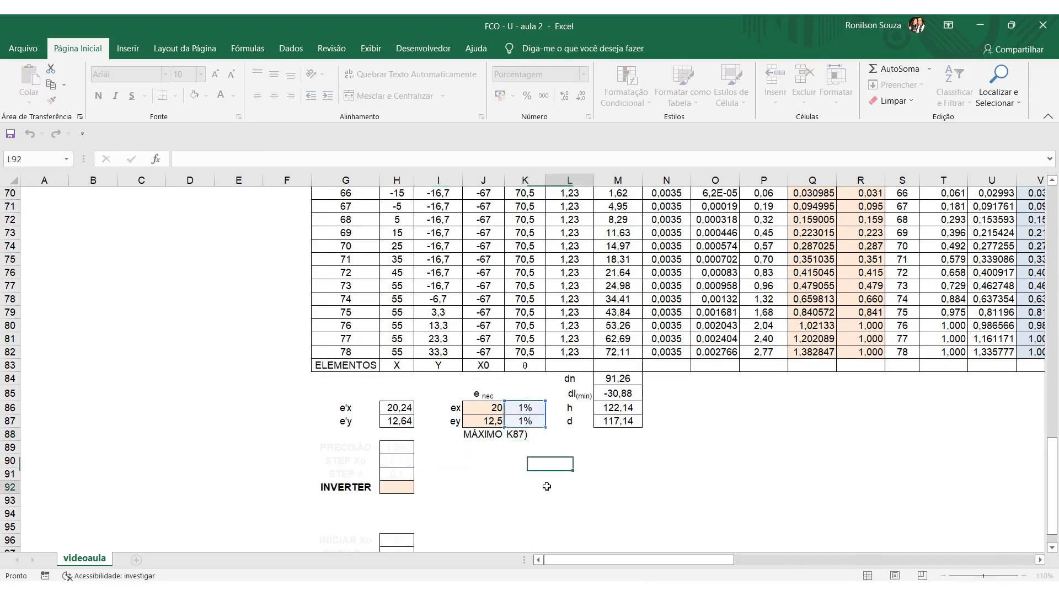
{"action": "key", "text": "Escape"}
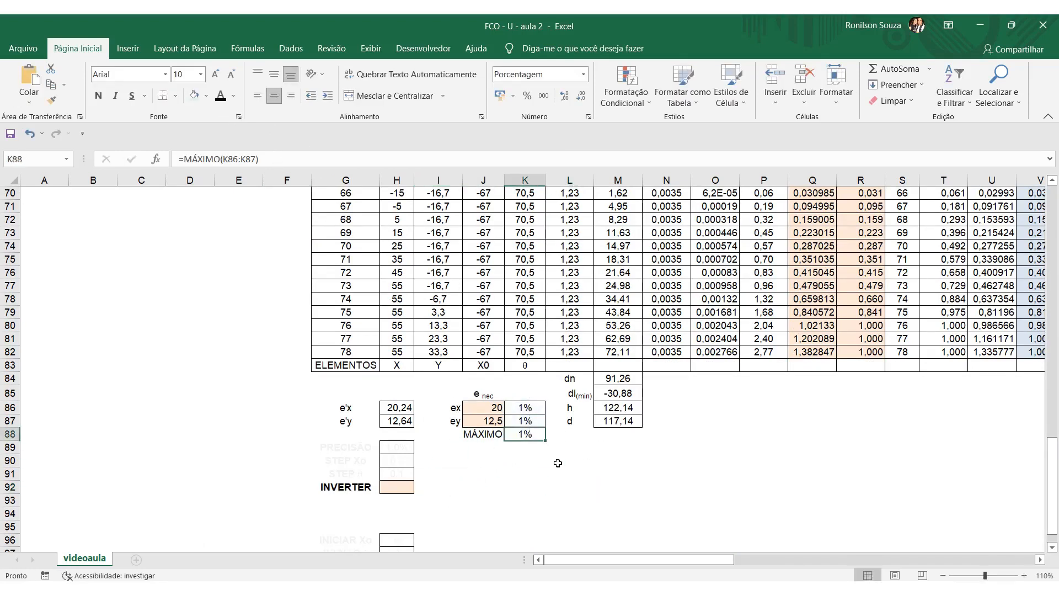
{"action": "left_click", "coordinate": [574, 492]}
{"action": "left_click", "coordinate": [535, 438]}
{"action": "scroll", "coordinate": [555, 468], "scroll_direction": "up", "scroll_amount": 17}
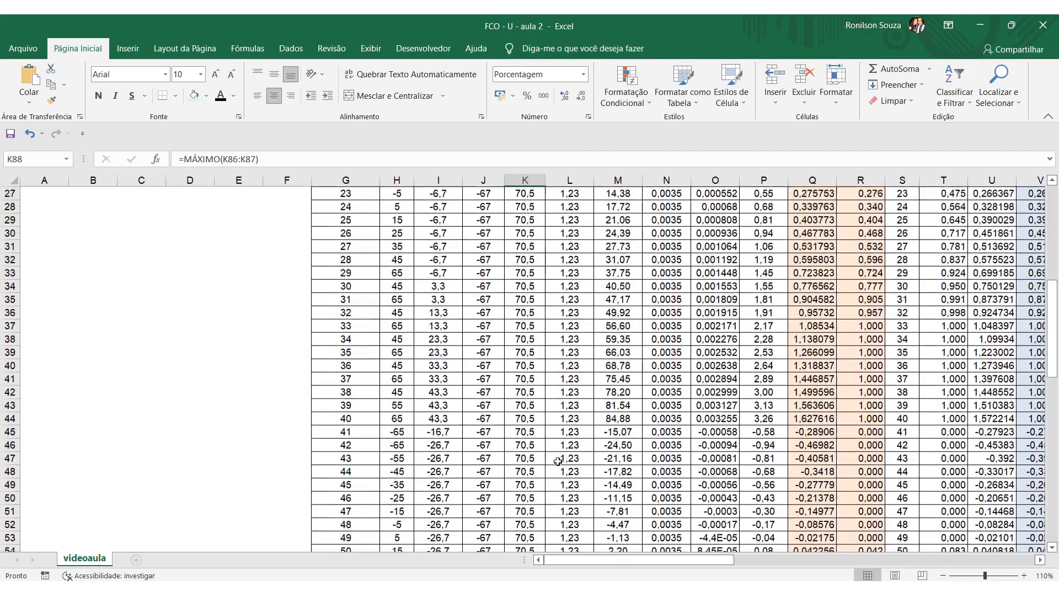
{"action": "scroll", "coordinate": [559, 459], "scroll_direction": "up", "scroll_amount": 6}
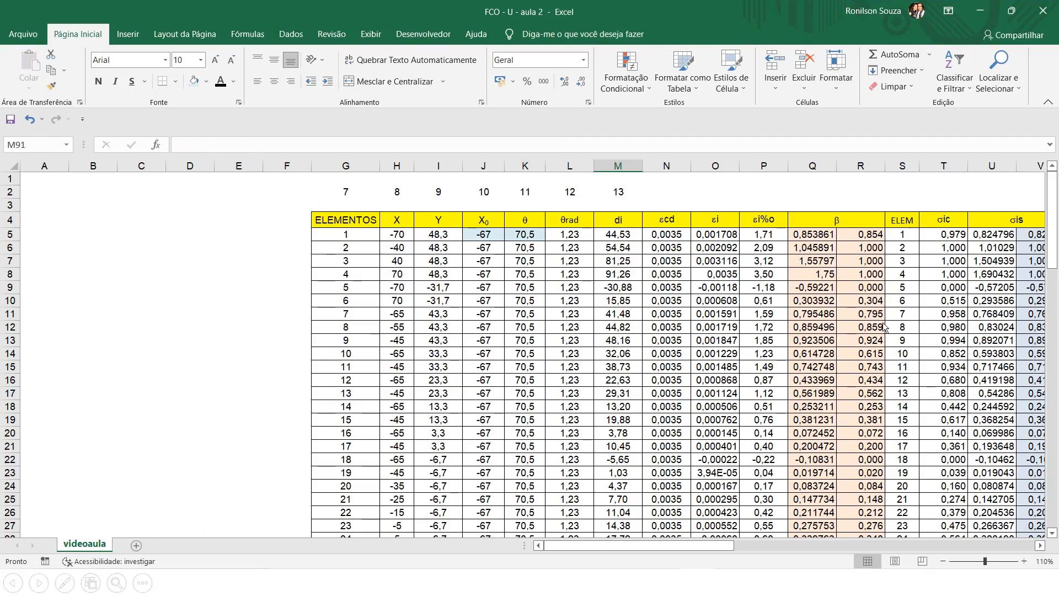
{"action": "left_click", "coordinate": [883, 323]}
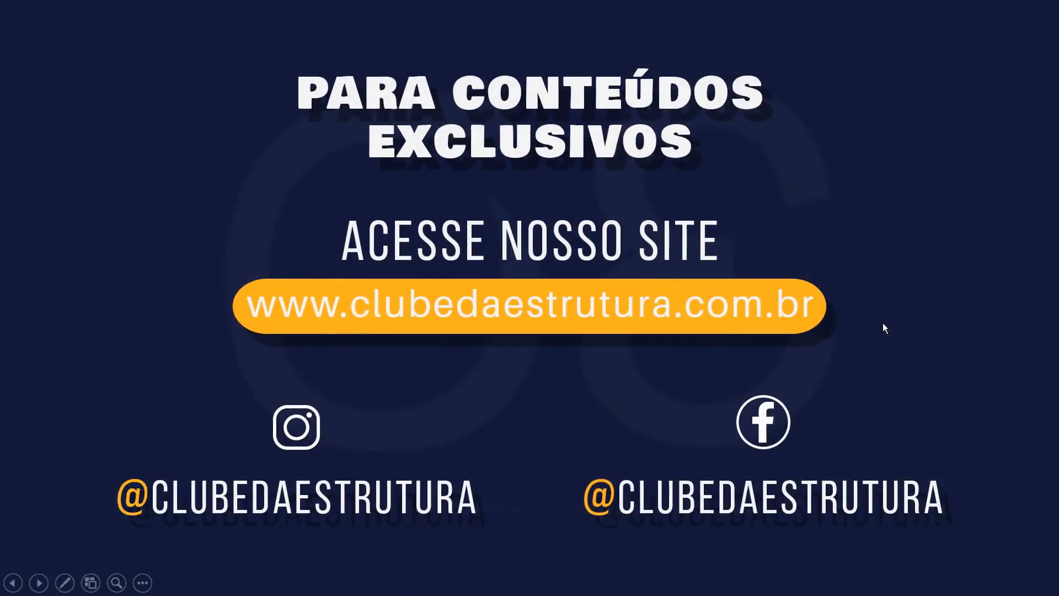